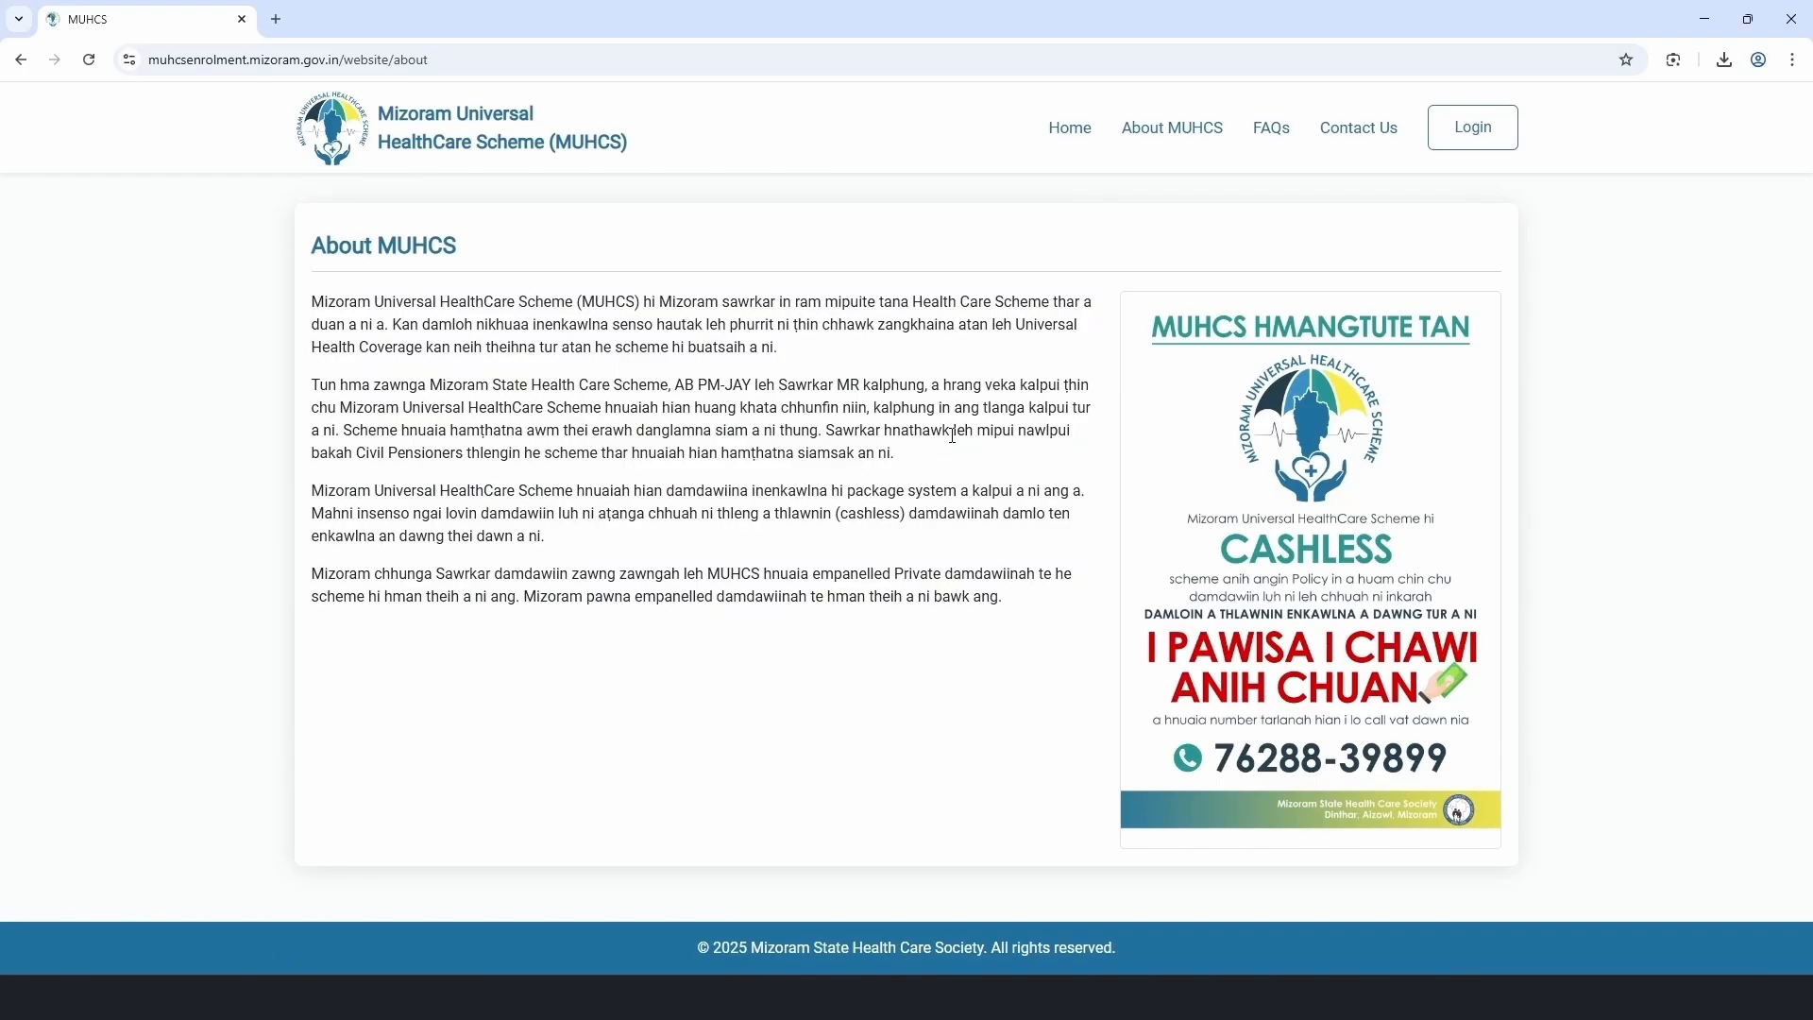
# Step: Browse the FAQs page, expanding several questions, and view the Contact Us details before returning home
pyautogui.click(1268, 134)
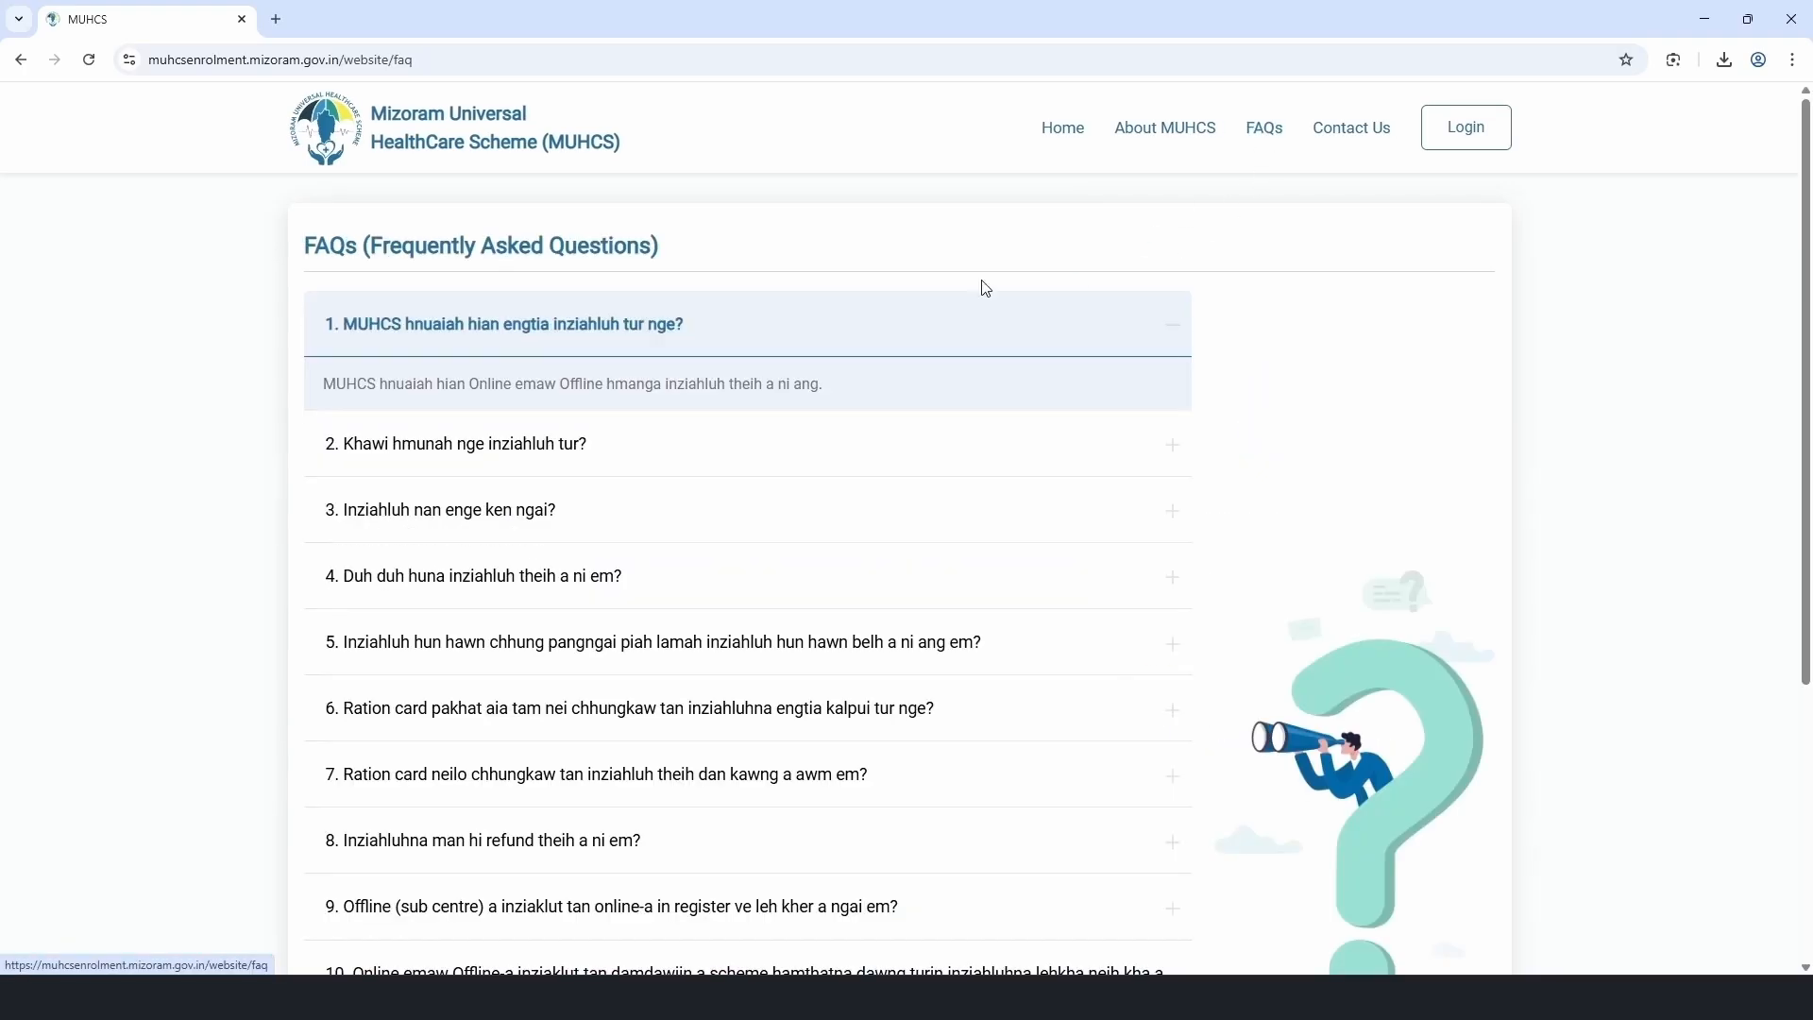
pyautogui.scroll(-1, 457, 500)
pyautogui.click(461, 483)
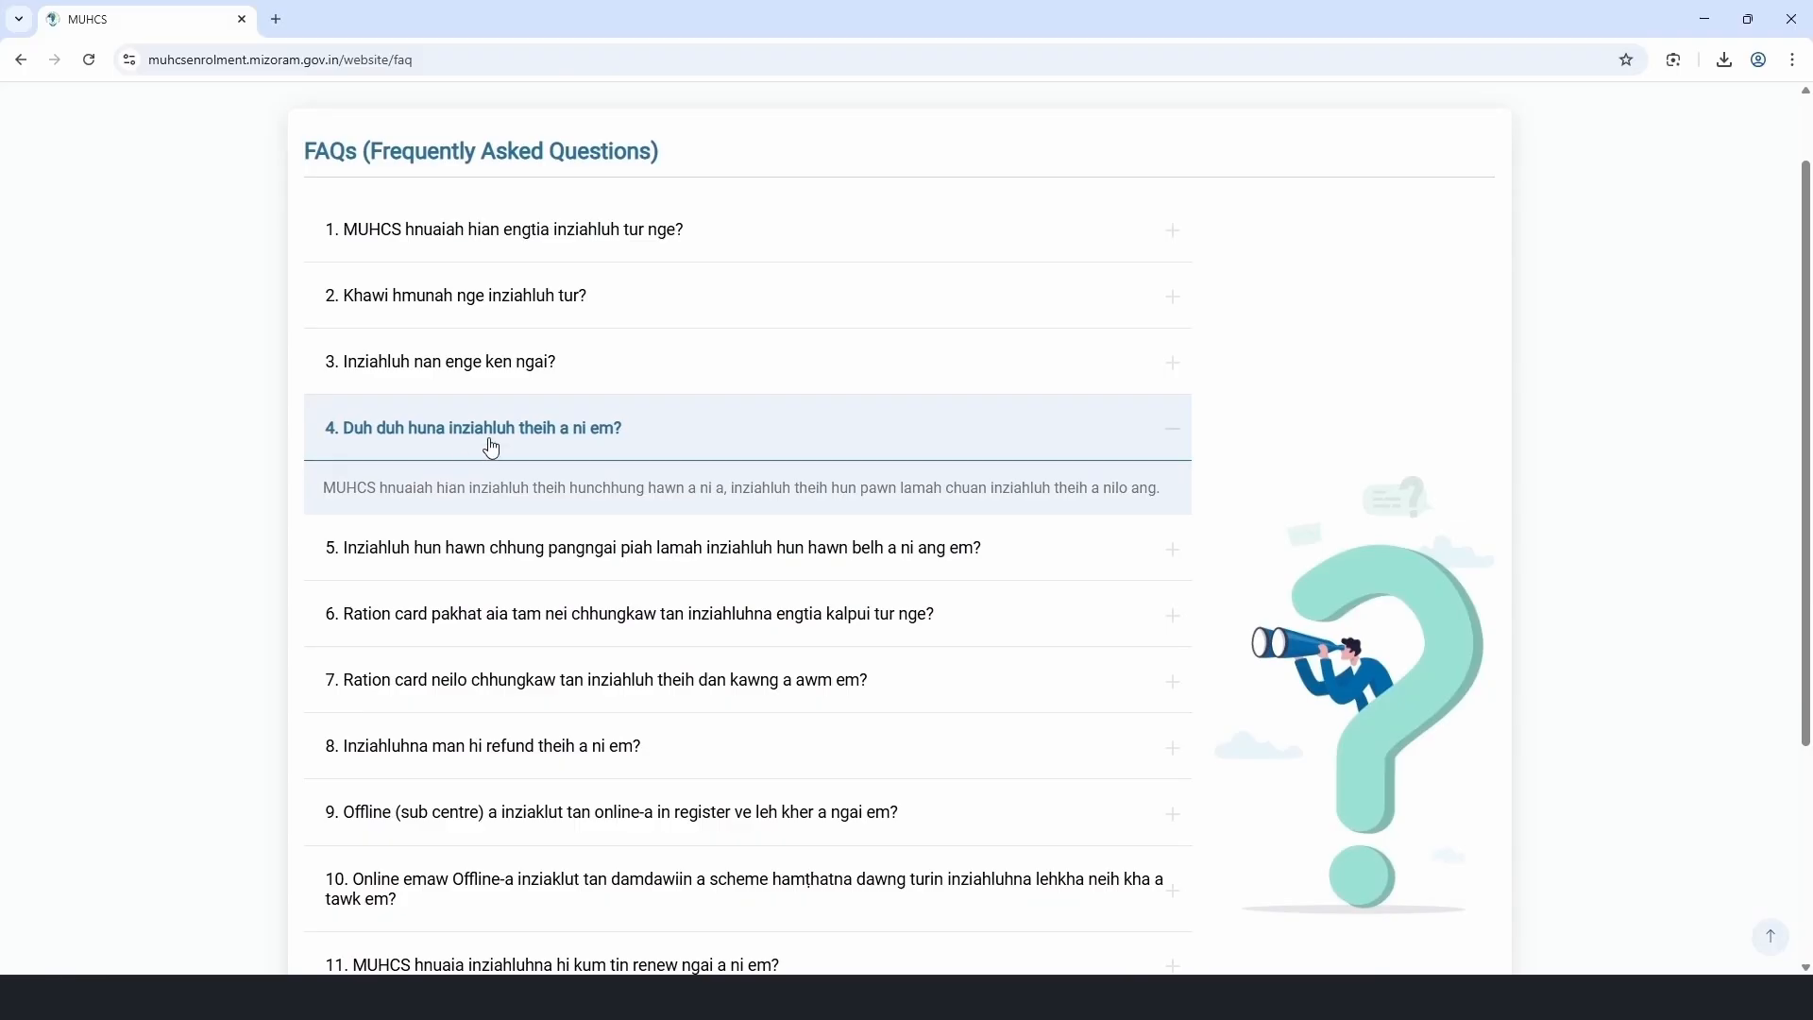
pyautogui.click(502, 547)
pyautogui.scroll(1, 700, 501)
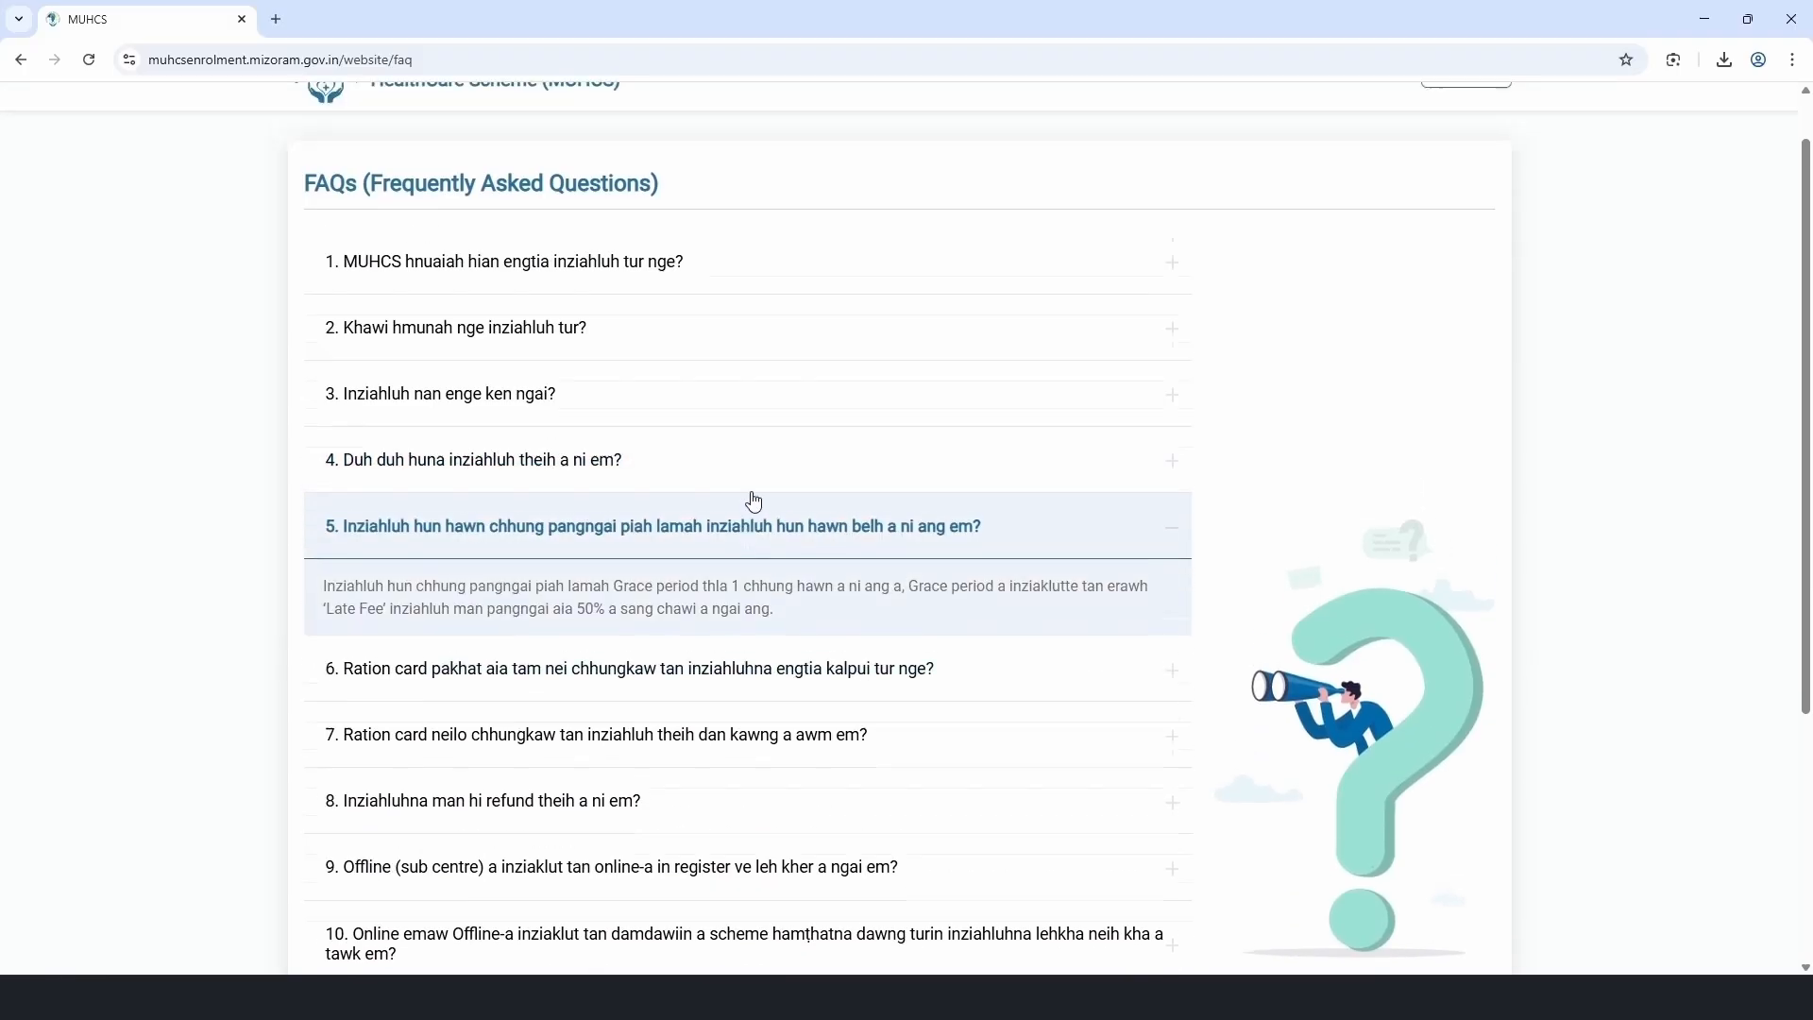
pyautogui.click(1339, 132)
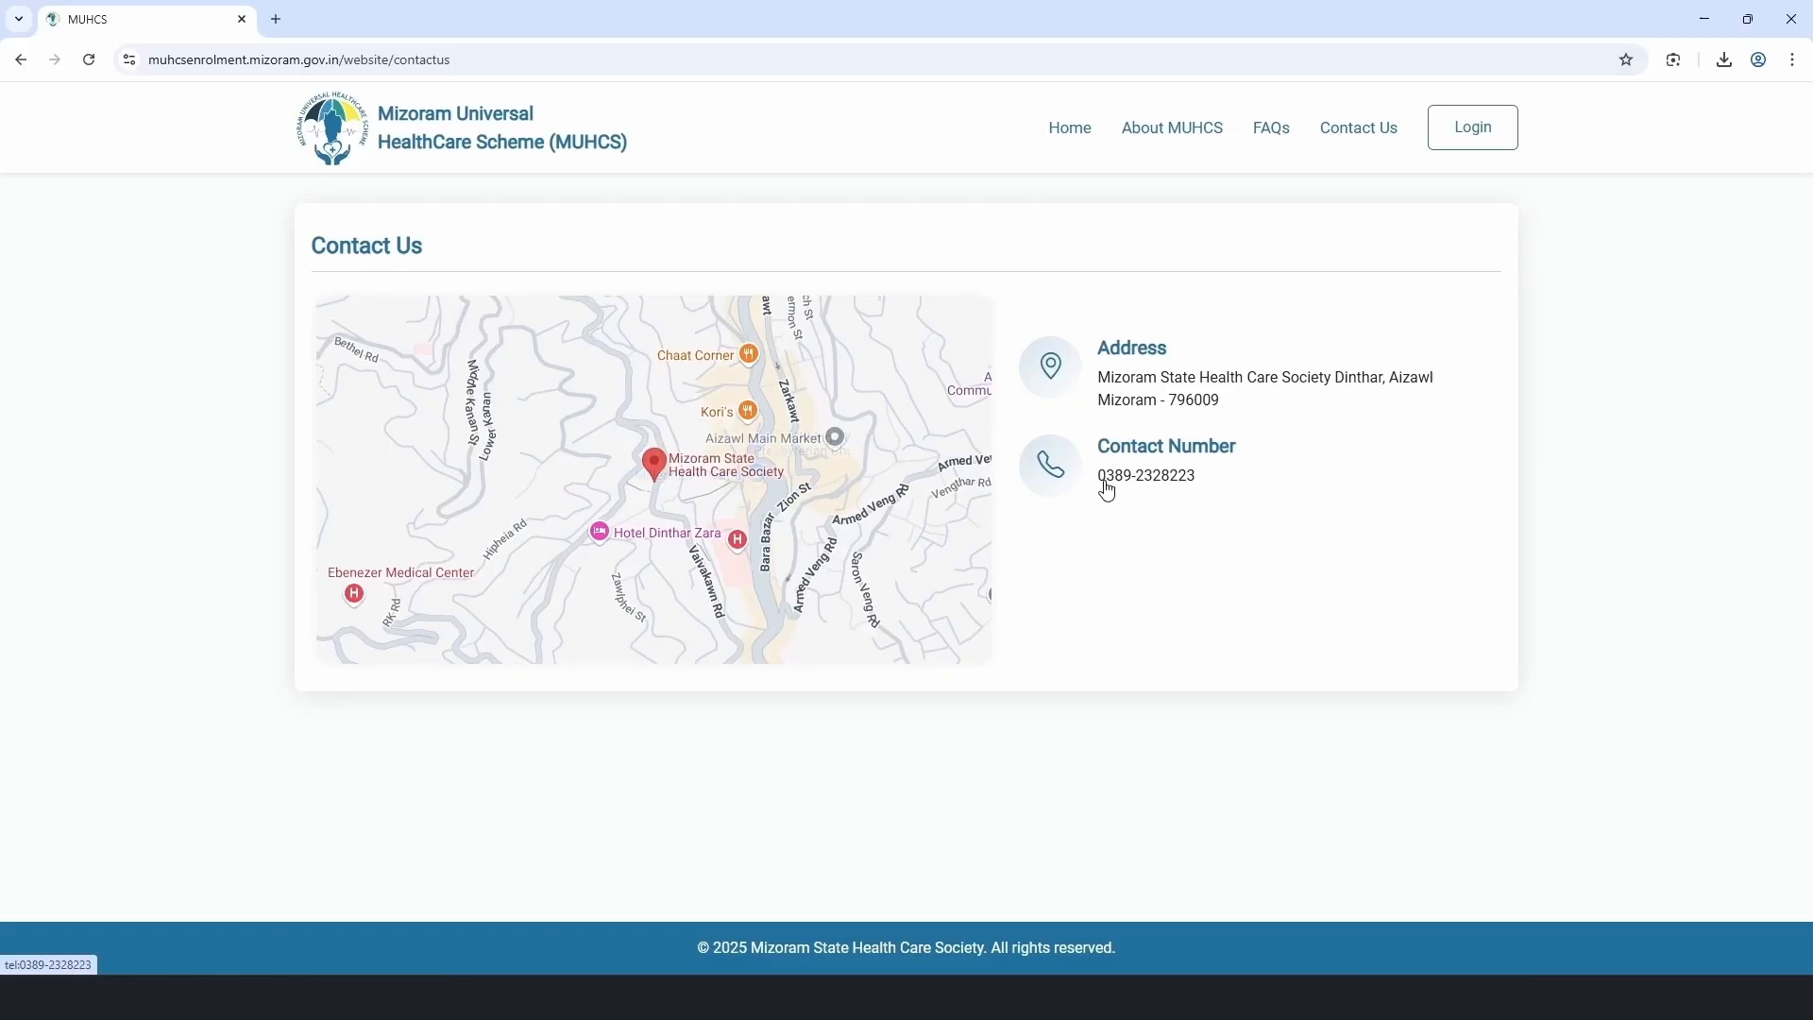
pyautogui.click(1073, 135)
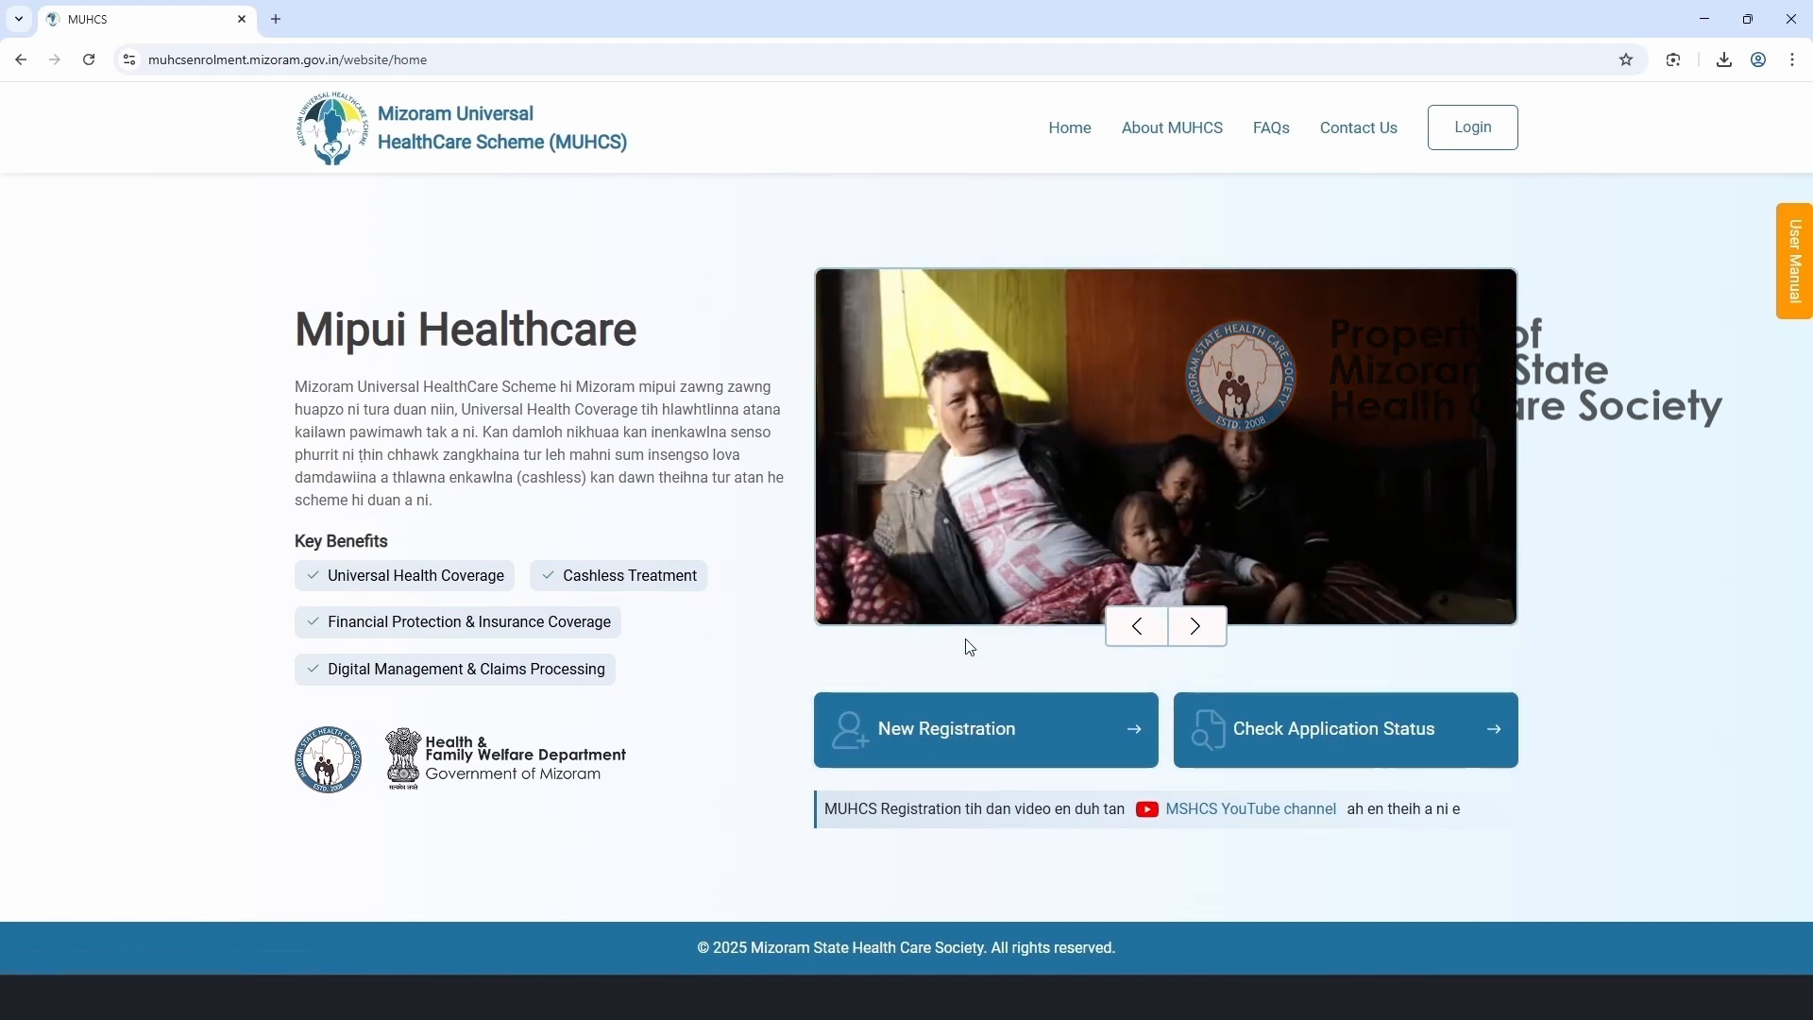
# Step: Start a New Registration and enter the mobile number to verify
pyautogui.click(1081, 738)
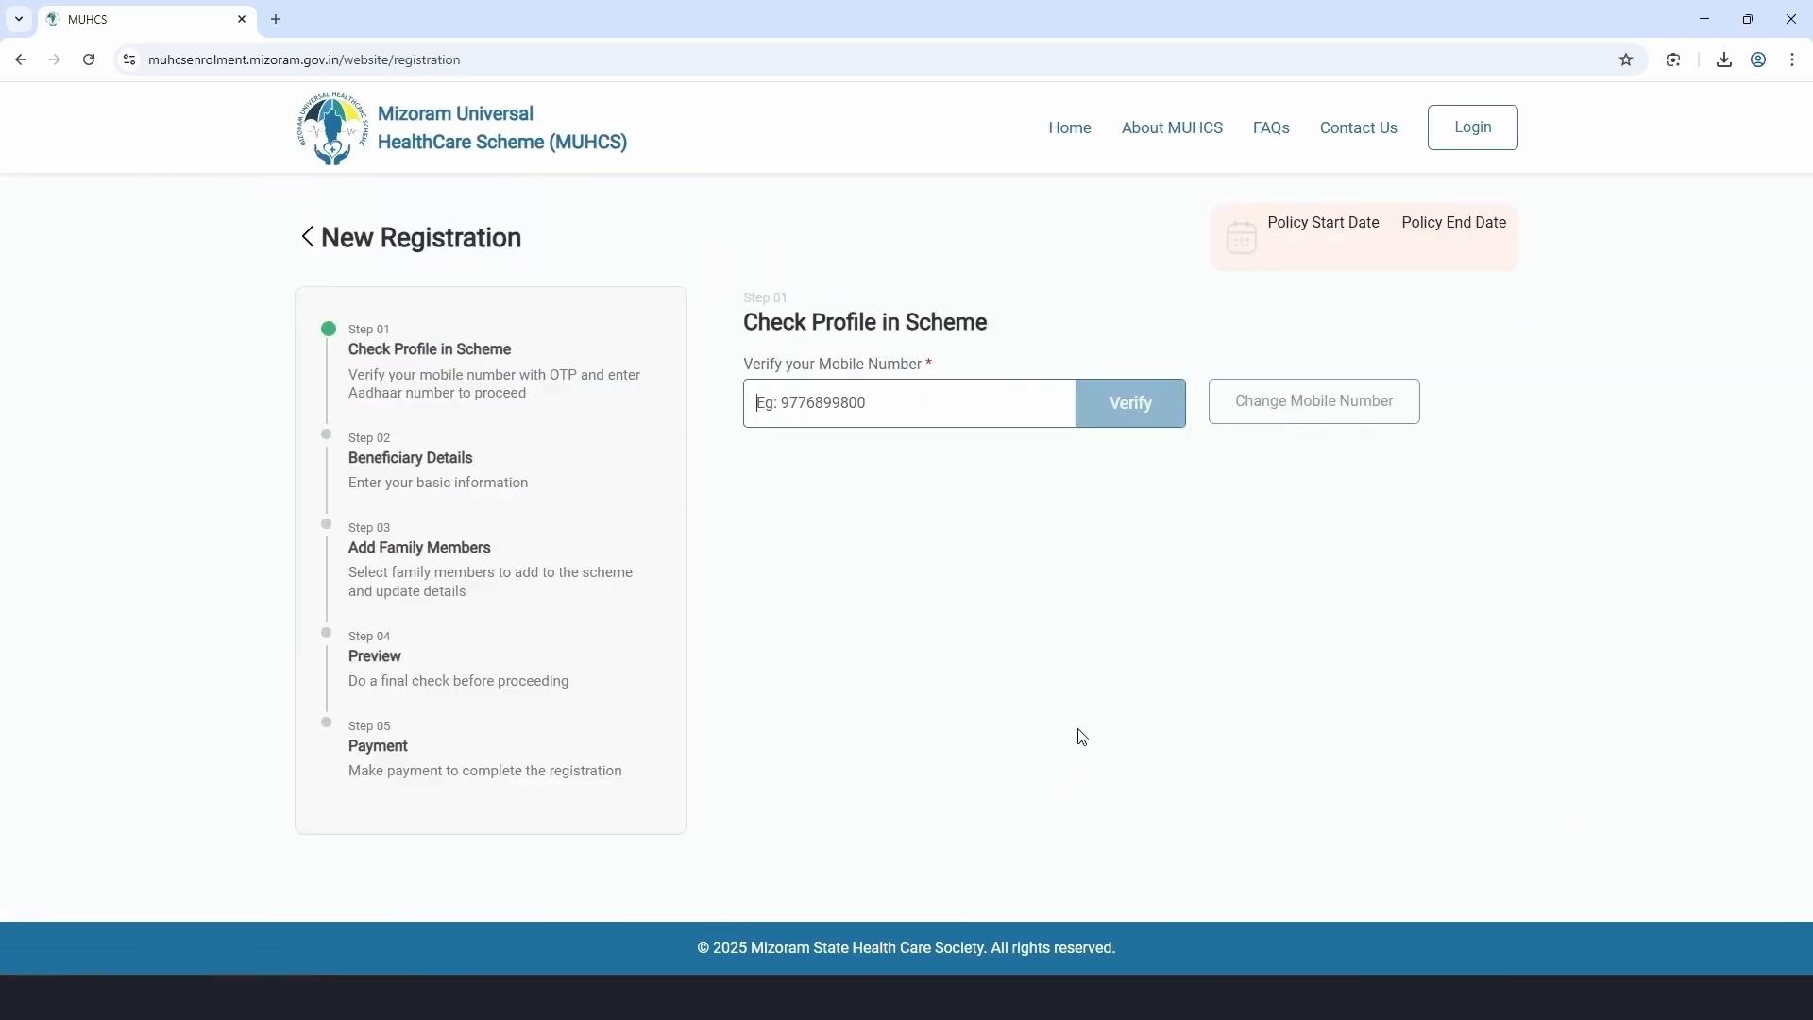
pyautogui.write('90??????')
pyautogui.click(1147, 408)
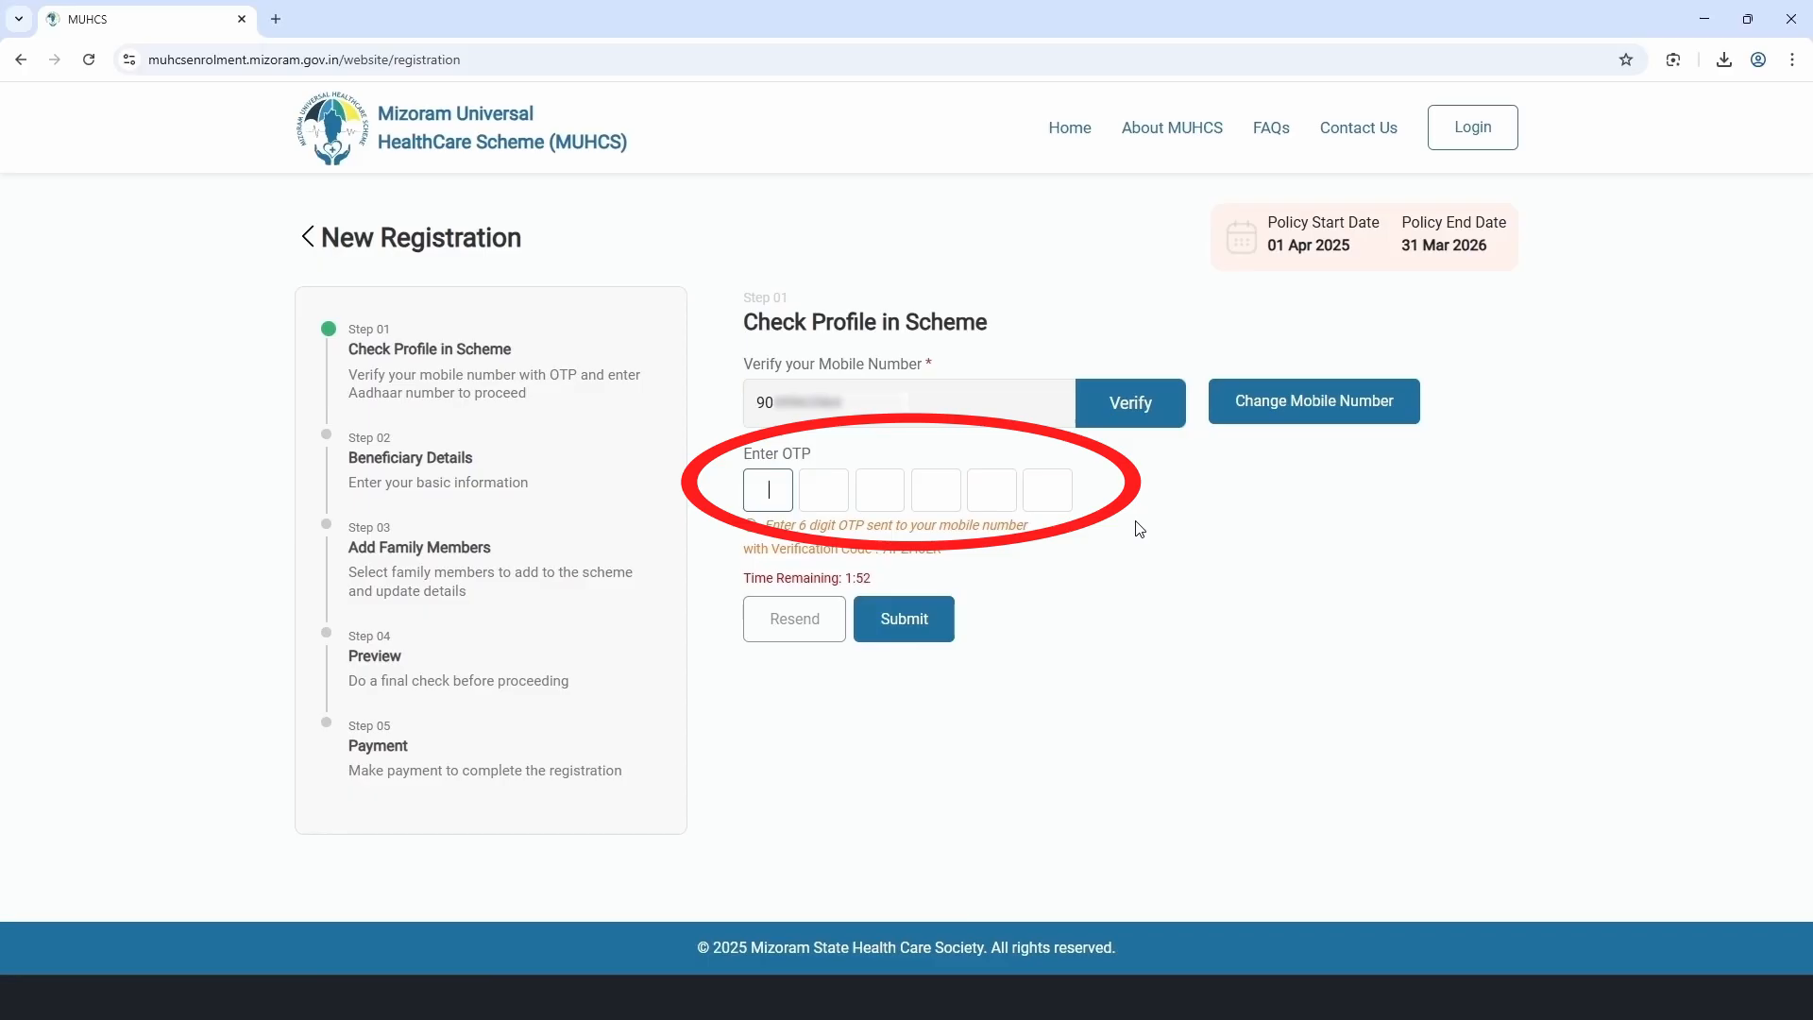
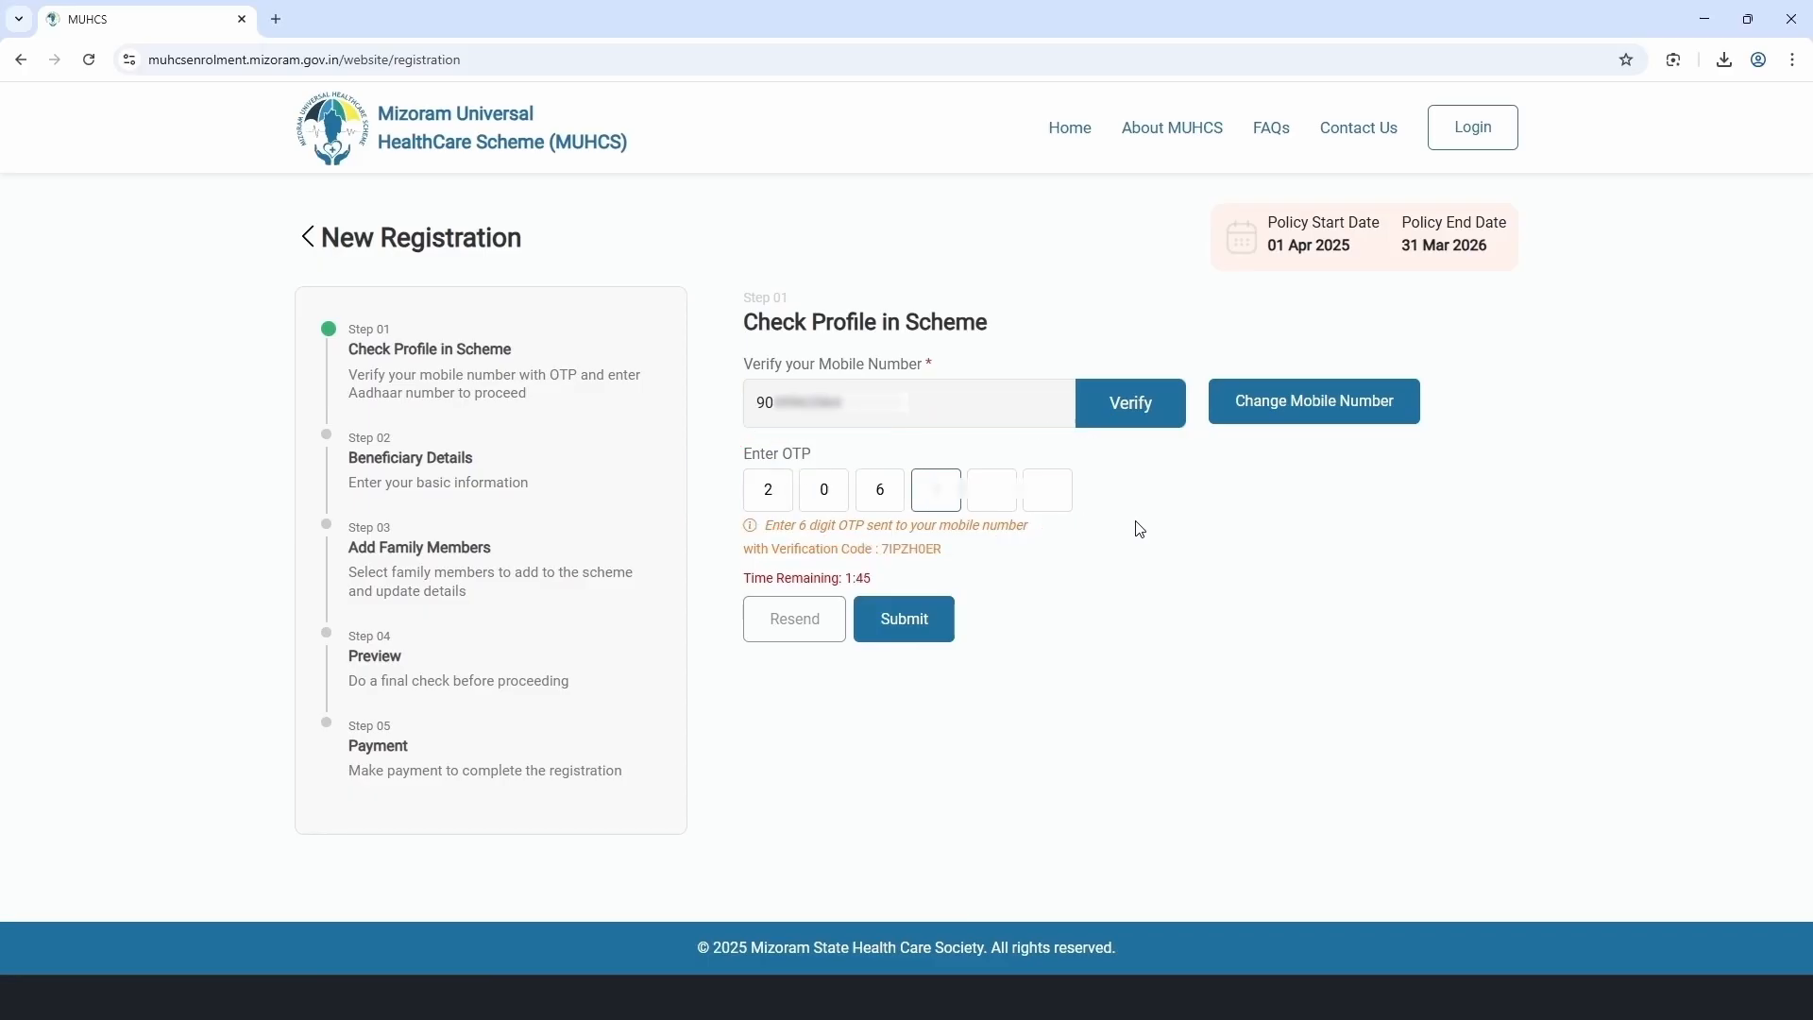
# Step: Enter the six-digit OTP sent to the mobile number and submit it
pyautogui.click(904, 620)
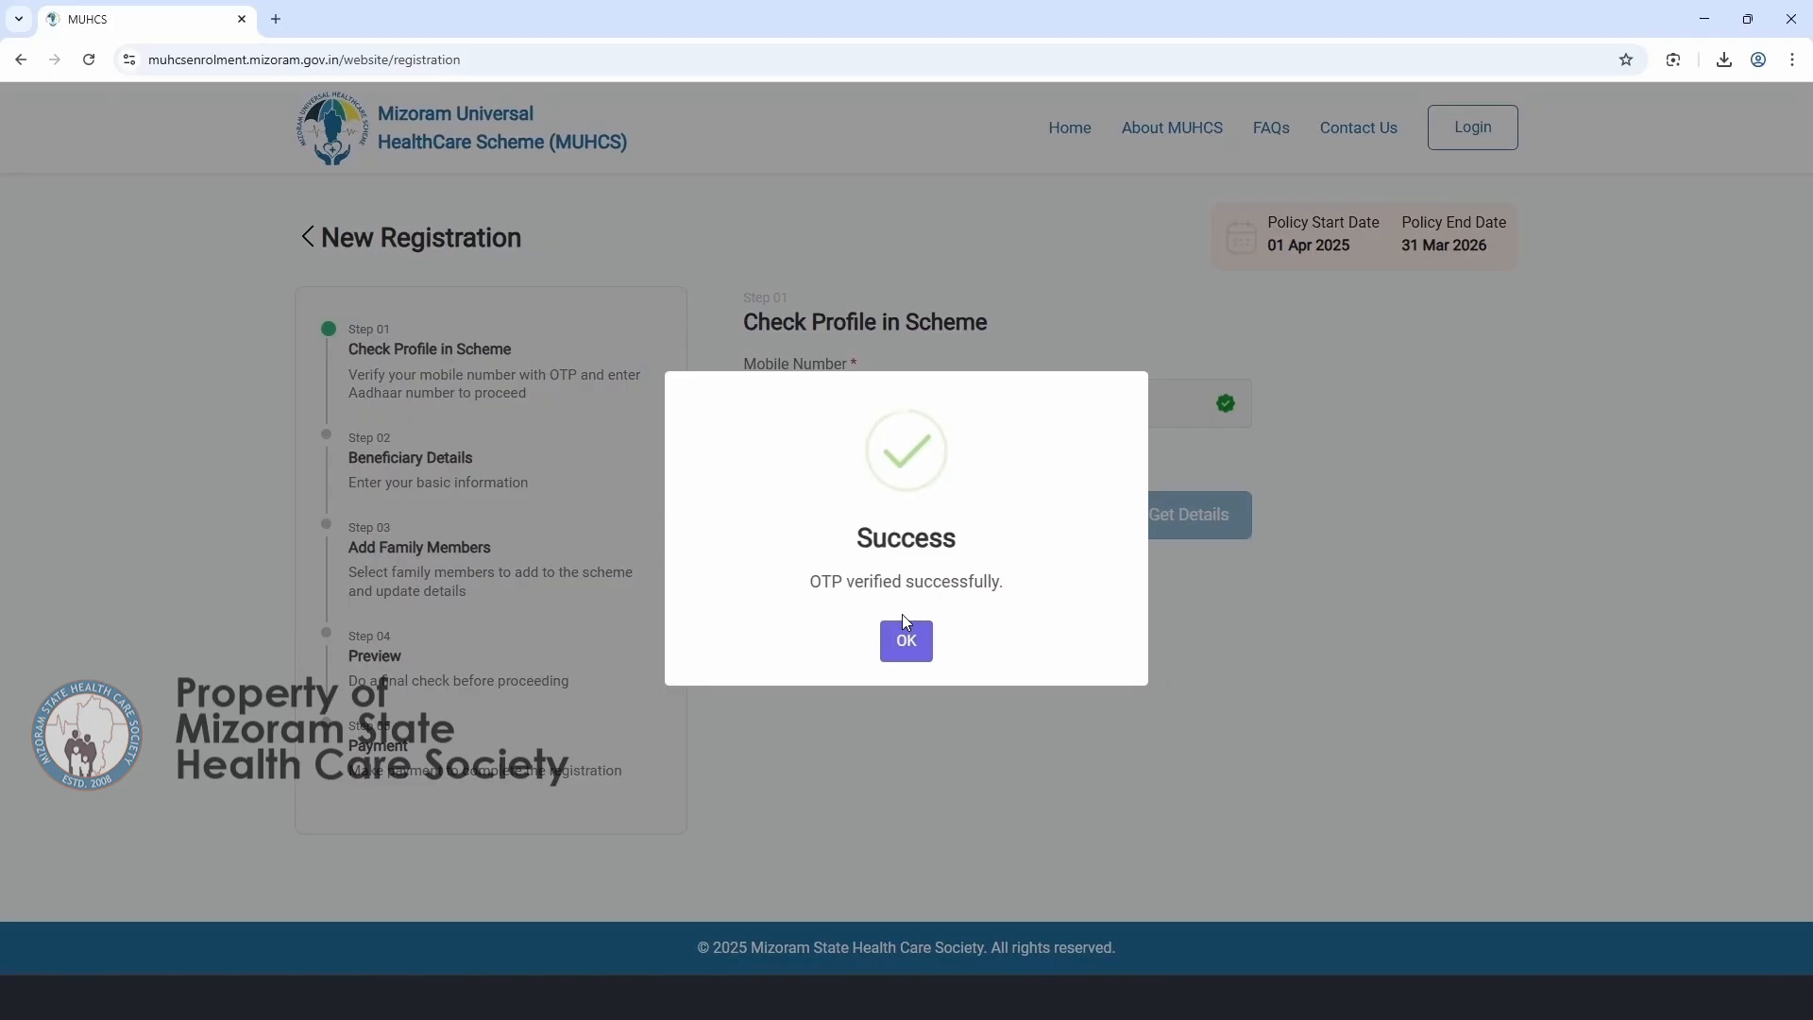
pyautogui.click(905, 638)
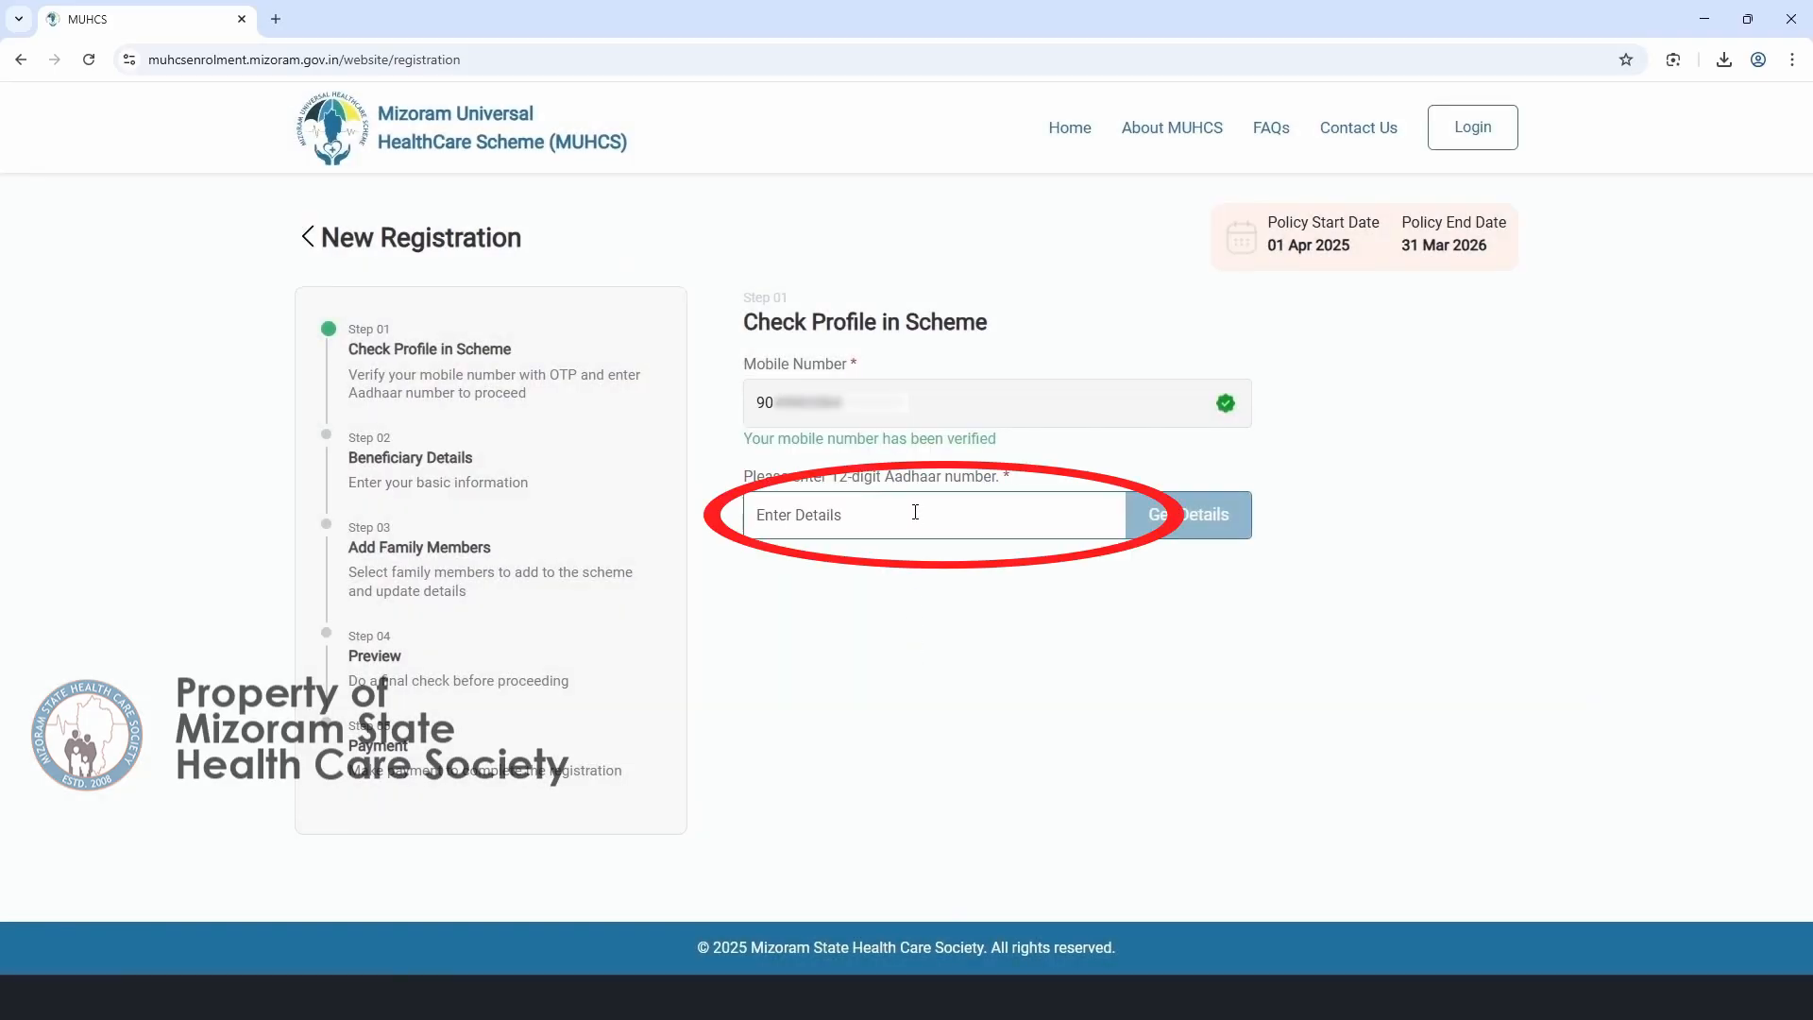
# Step: Enter the 12-digit Aadhaar number and fetch the matching profile details
pyautogui.write('65')
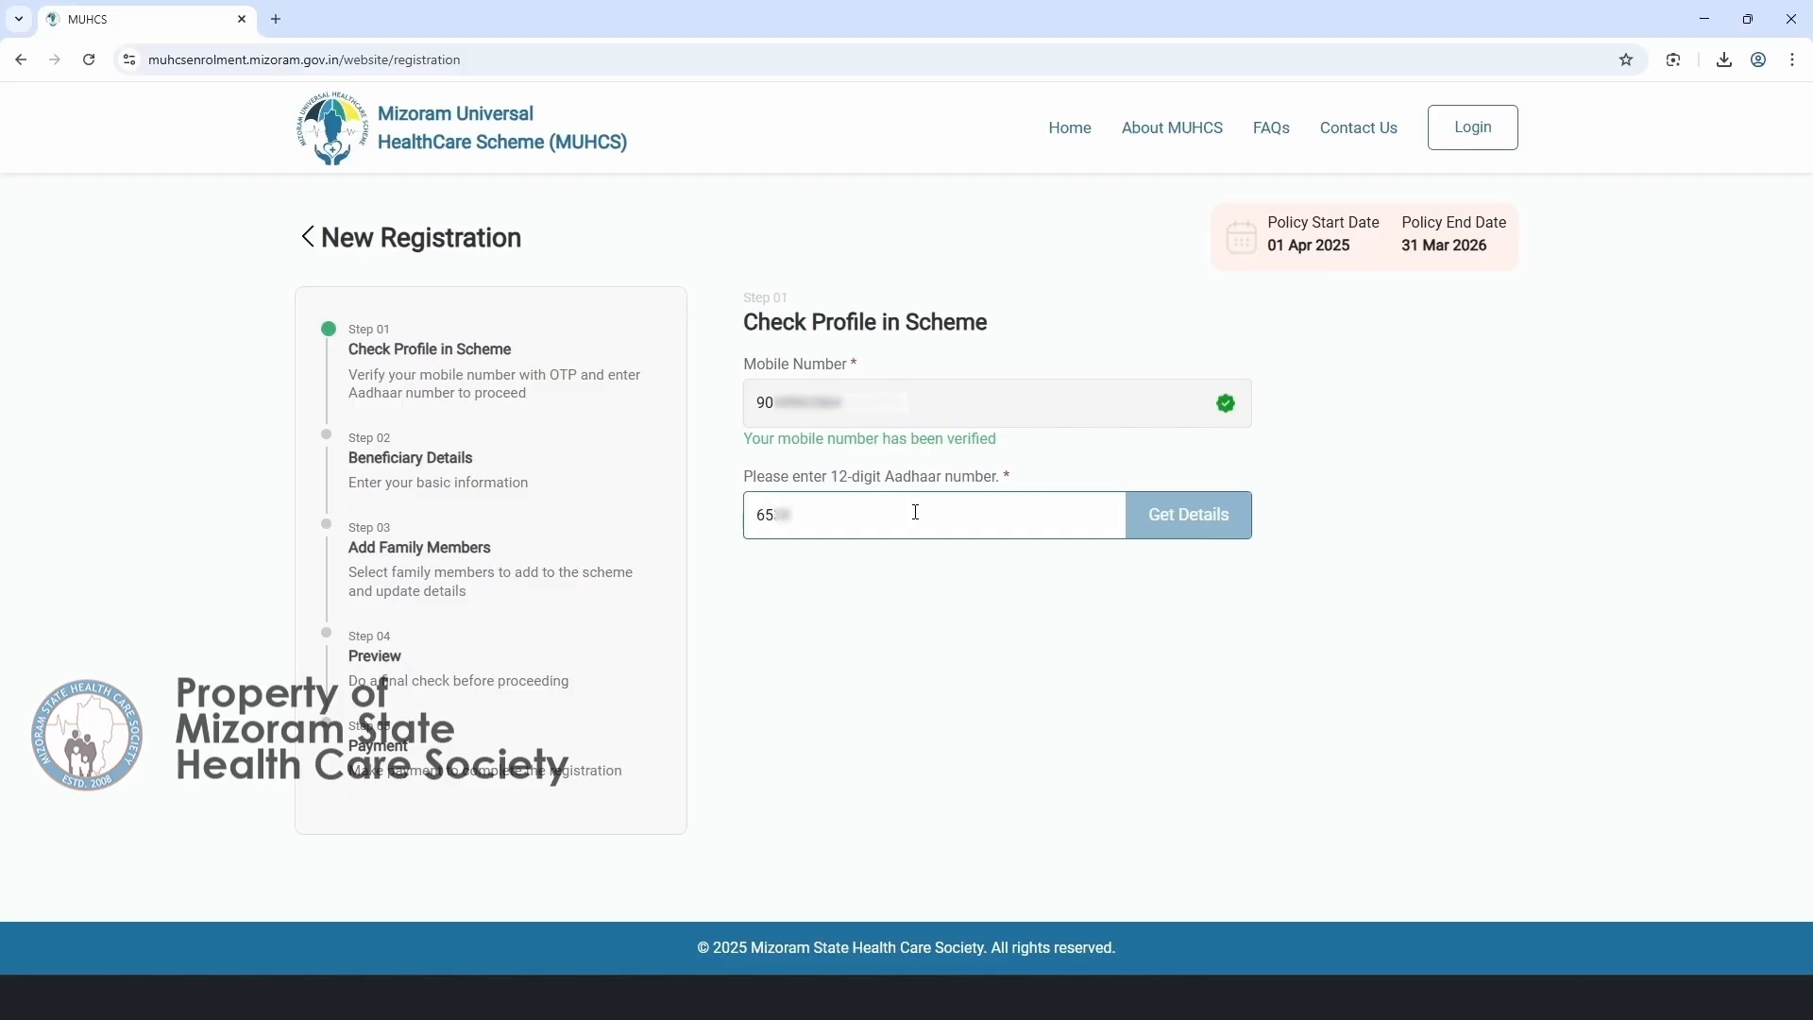
pyautogui.write('**')
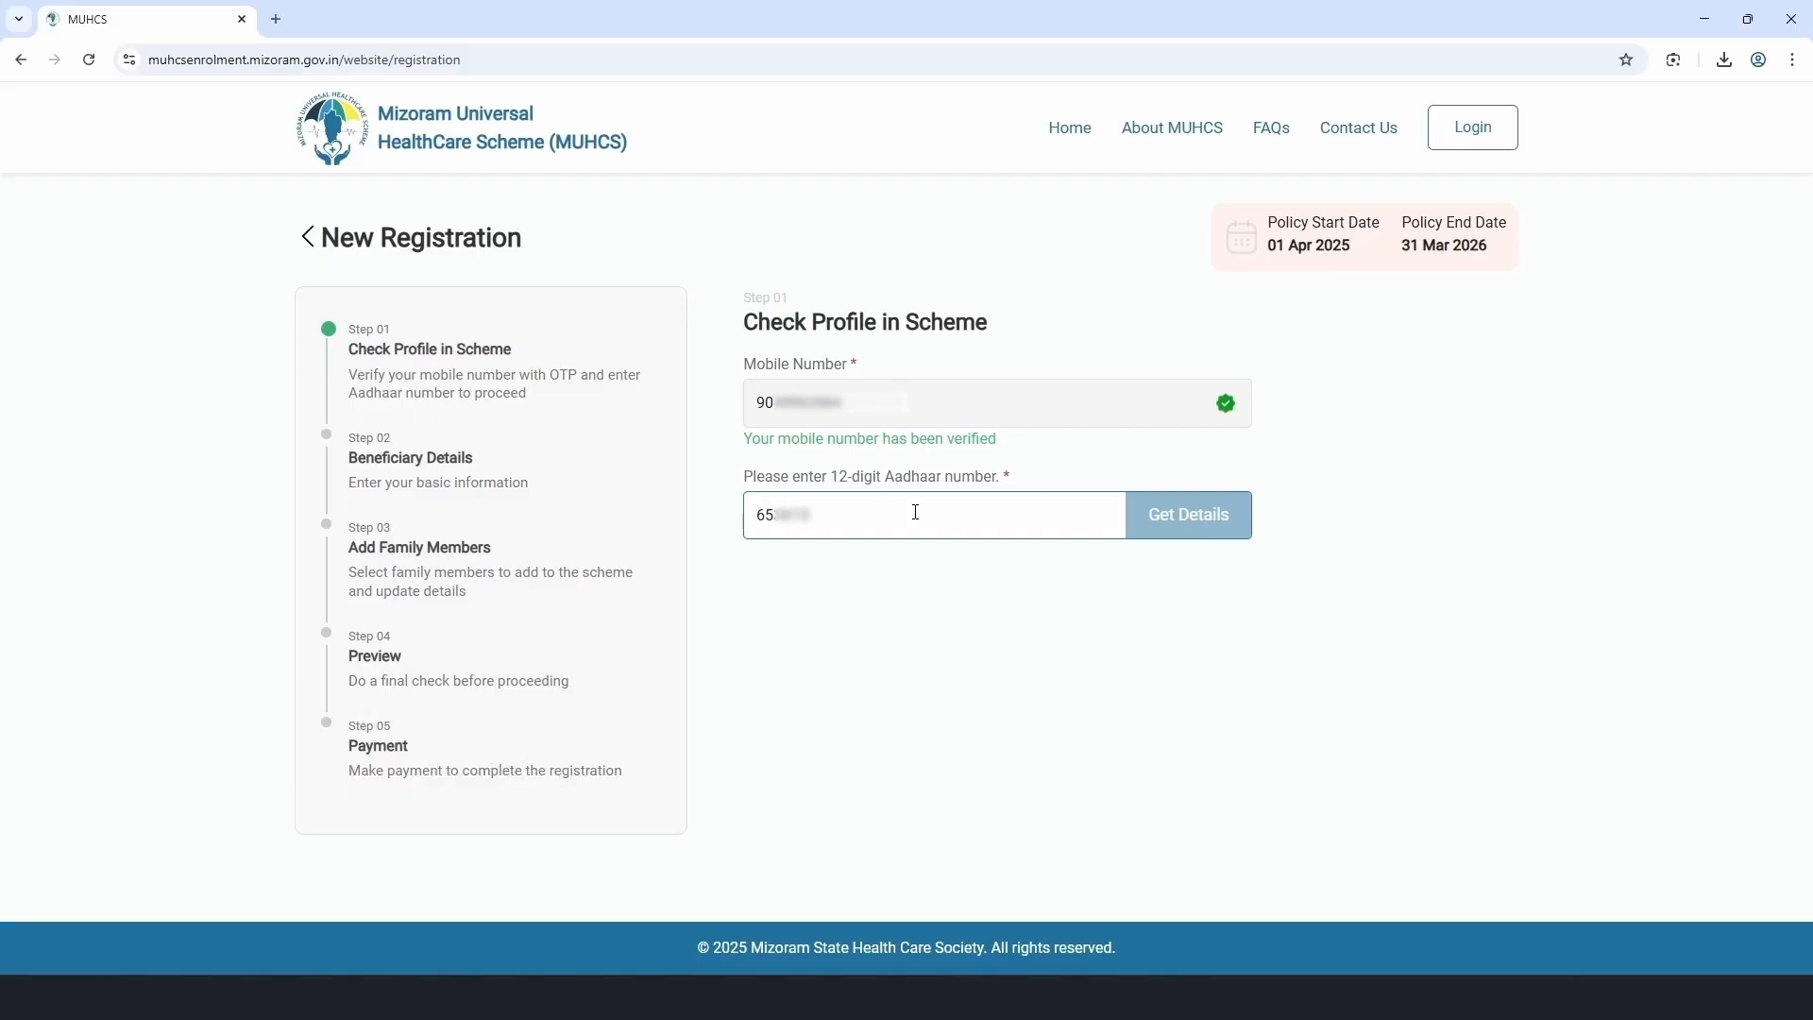
pyautogui.write('******')
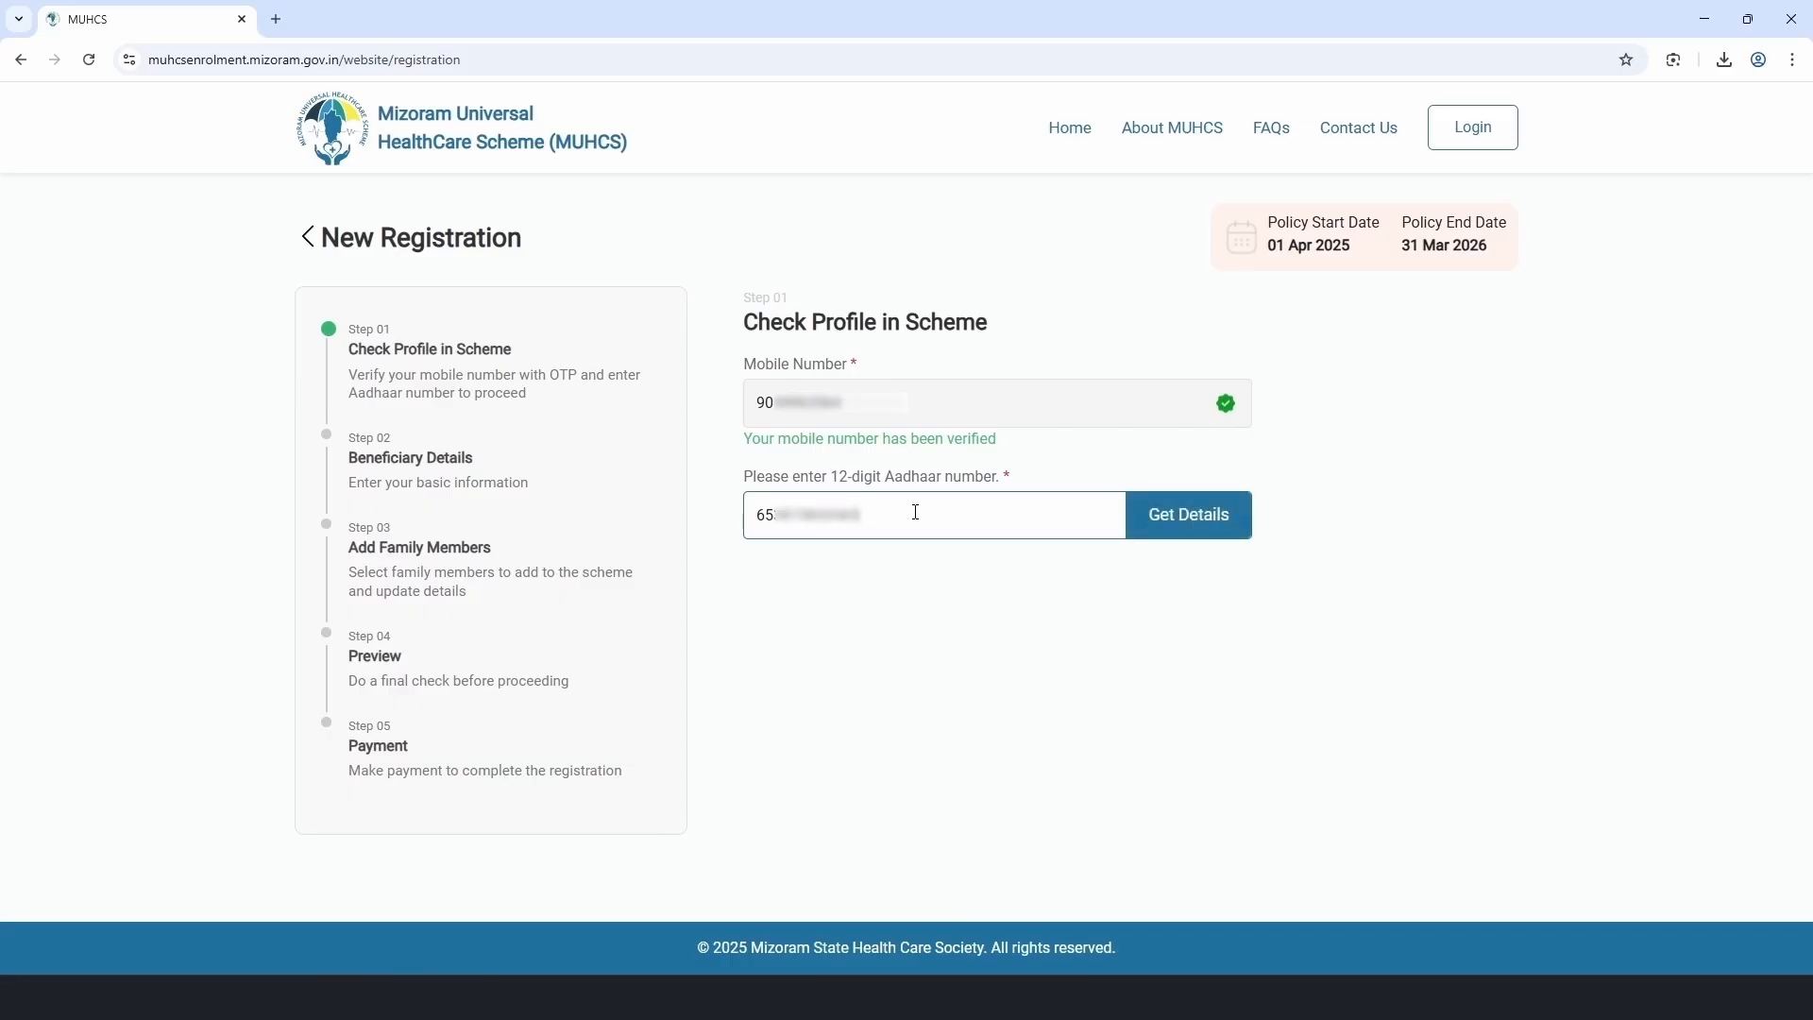
pyautogui.click(1197, 525)
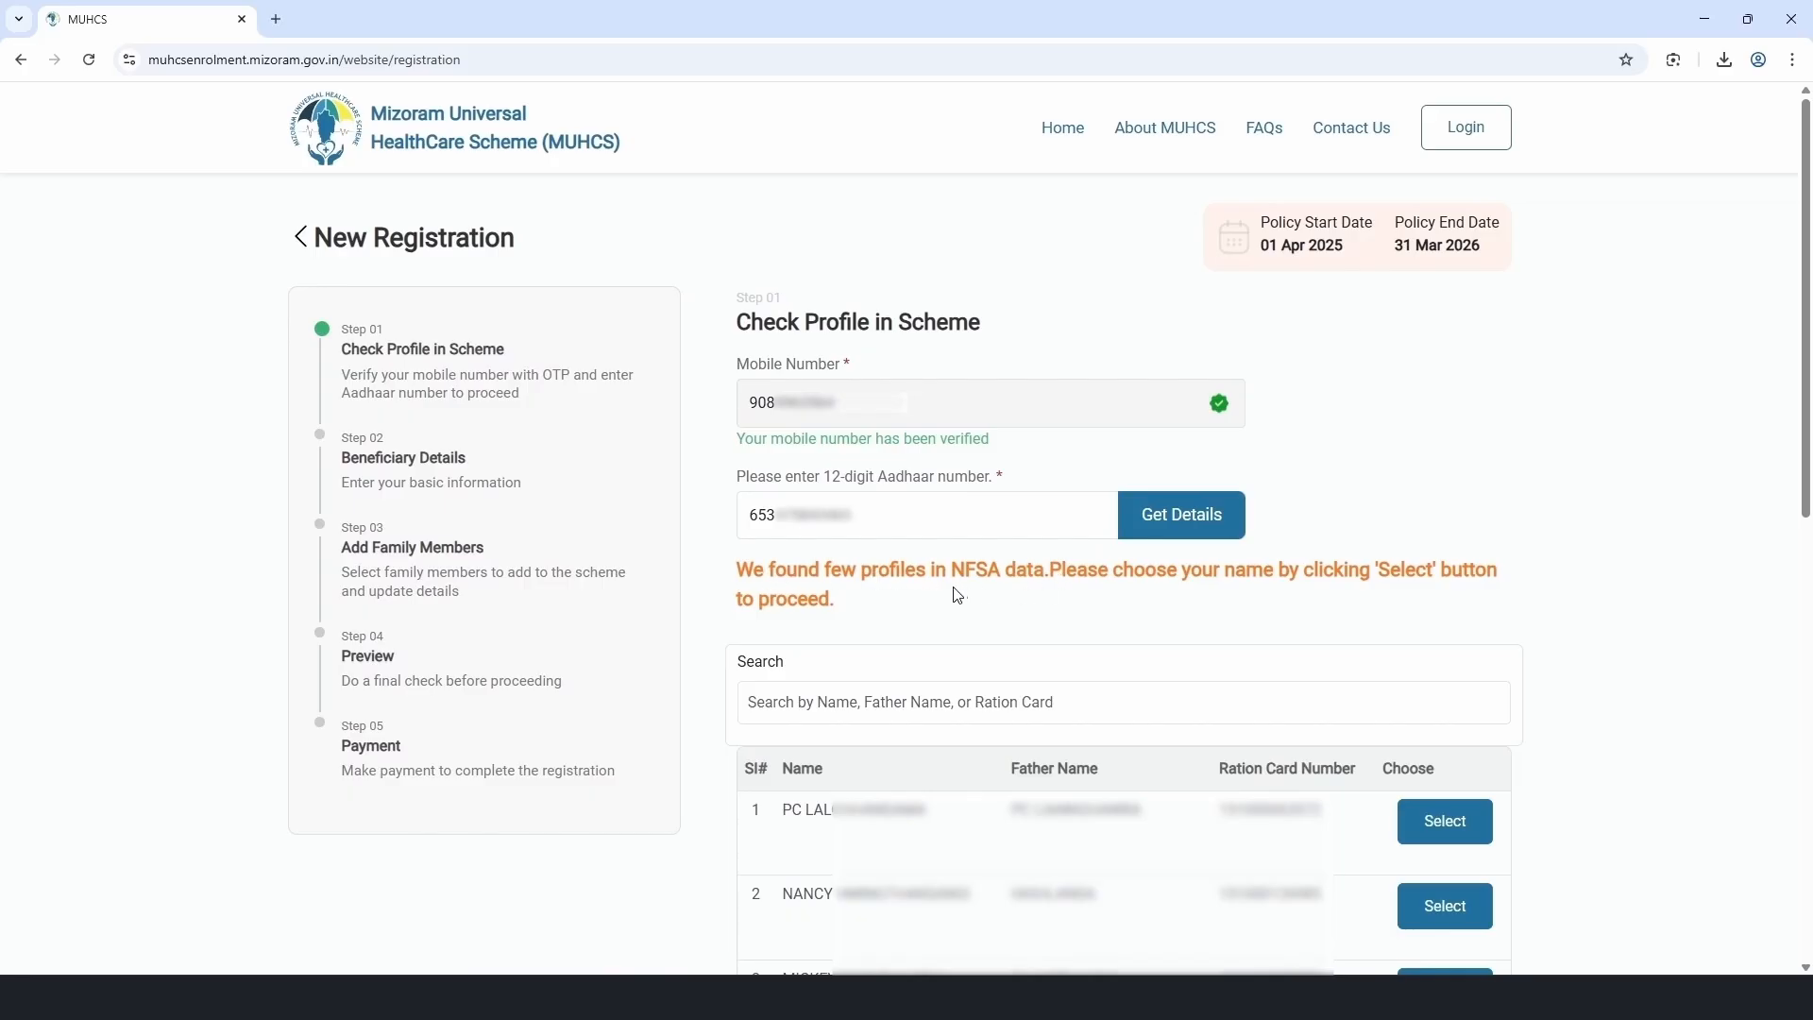
# Step: Search the NFSA profile list by the beneficiary's name and select the matching profile
pyautogui.scroll(-1, 956, 593)
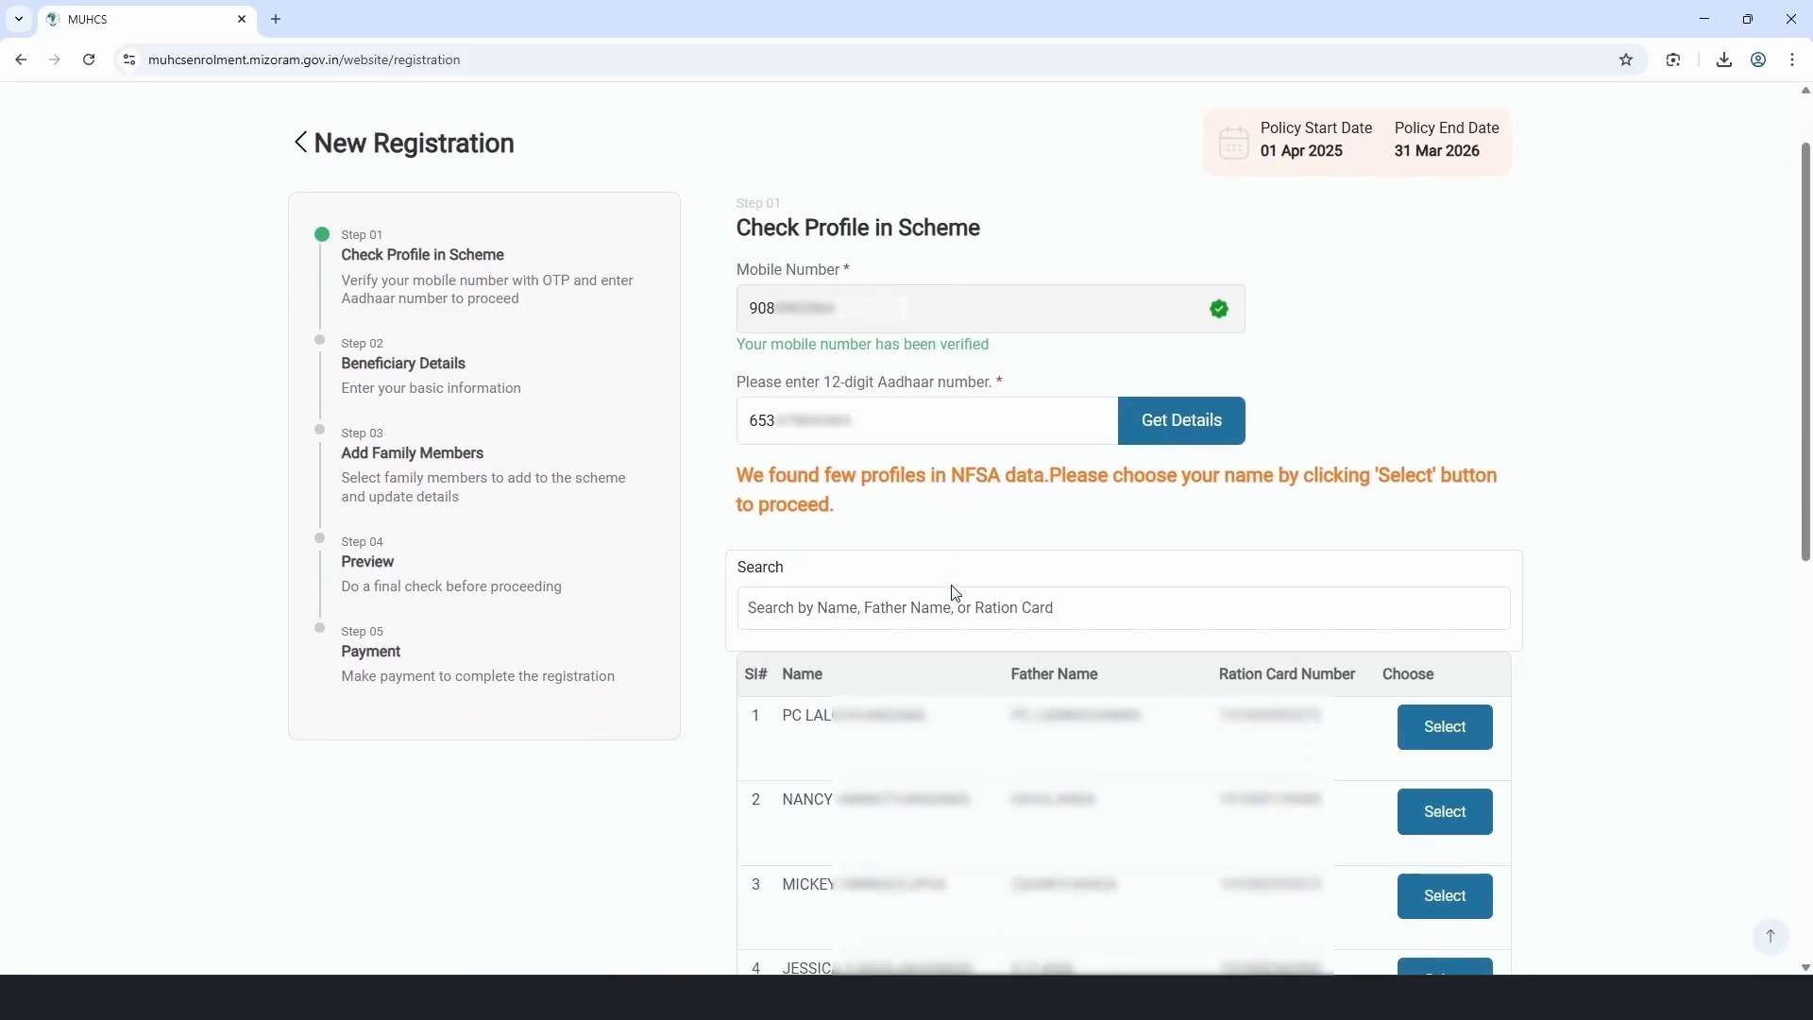
pyautogui.scroll(-1, 956, 593)
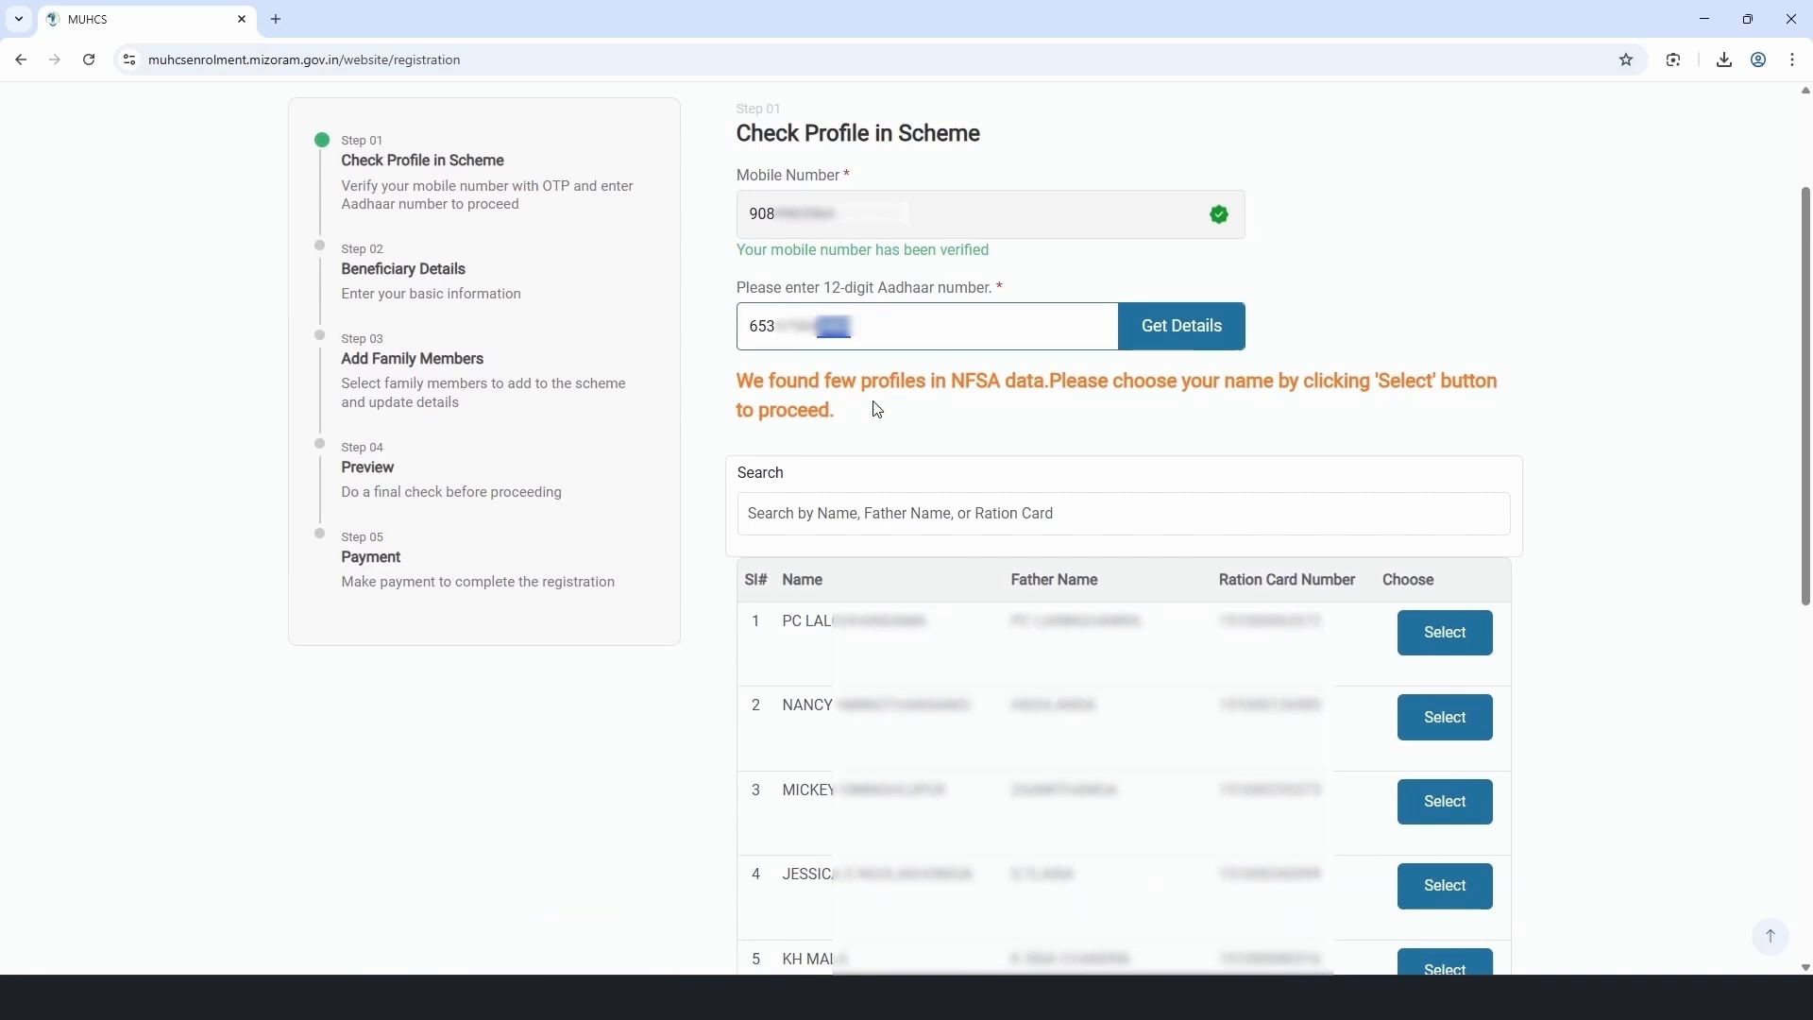
pyautogui.scroll(-6, 1198, 593)
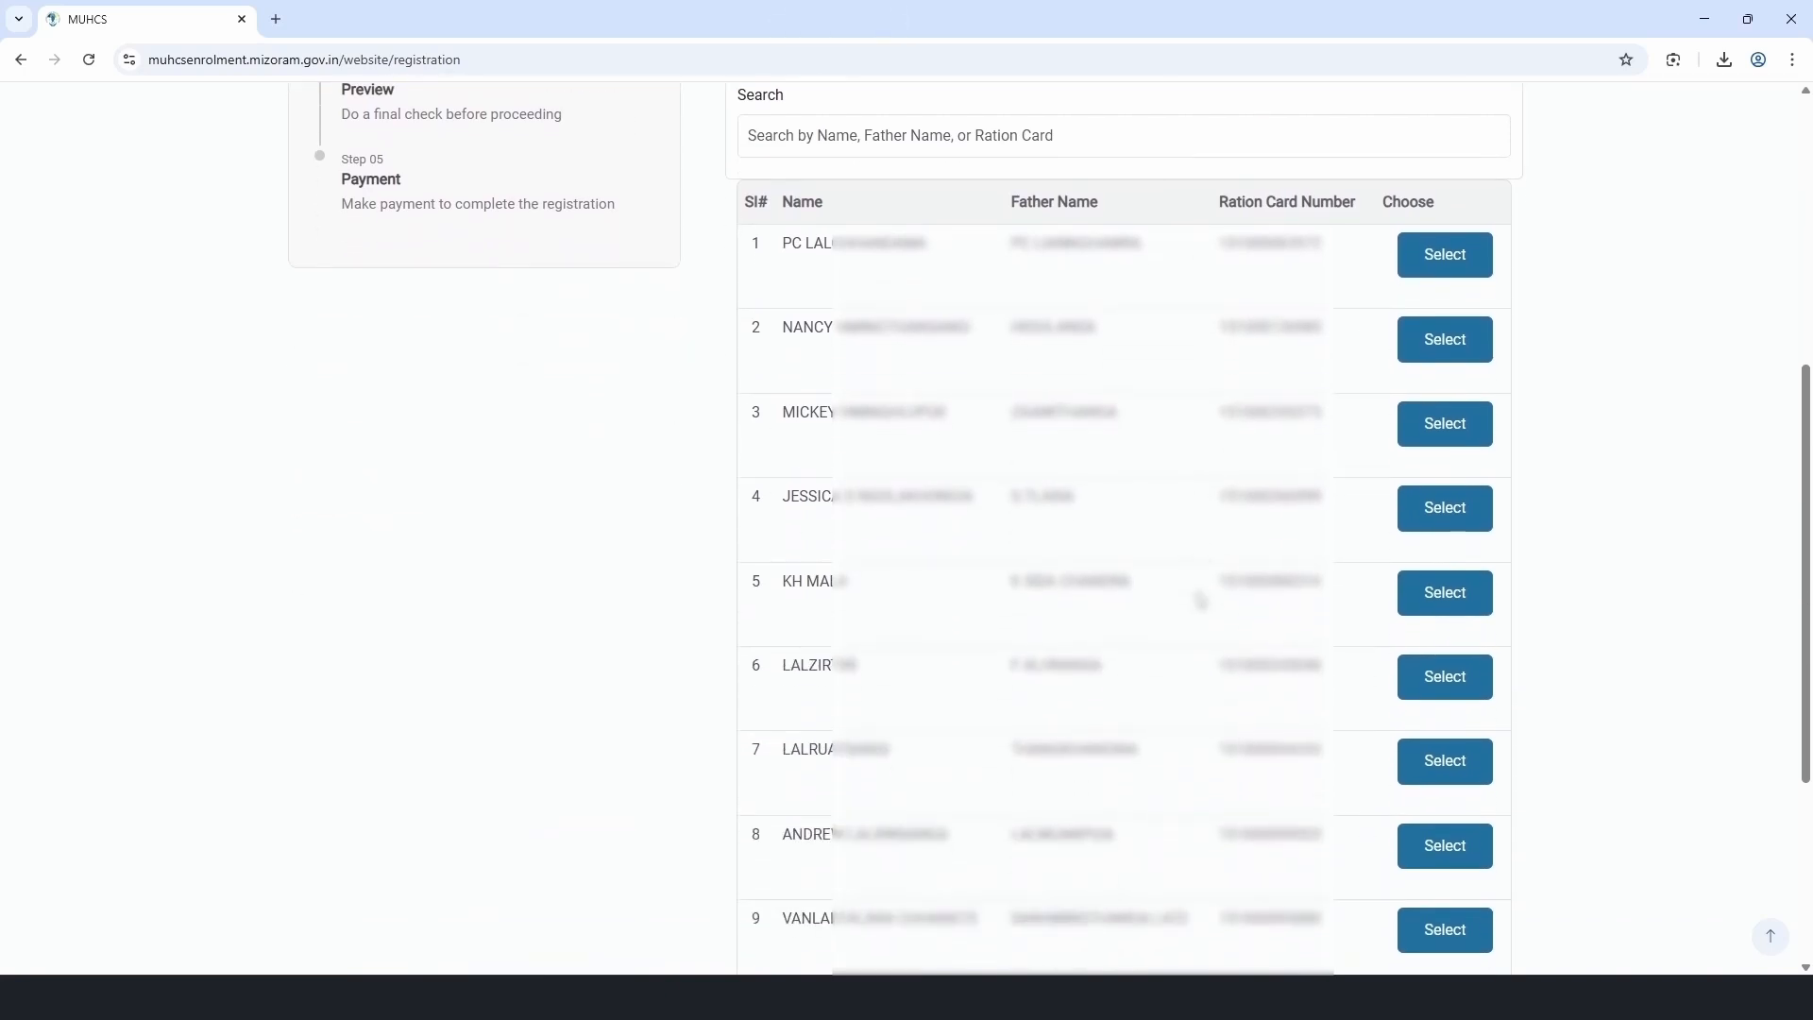
pyautogui.scroll(6, 1171, 605)
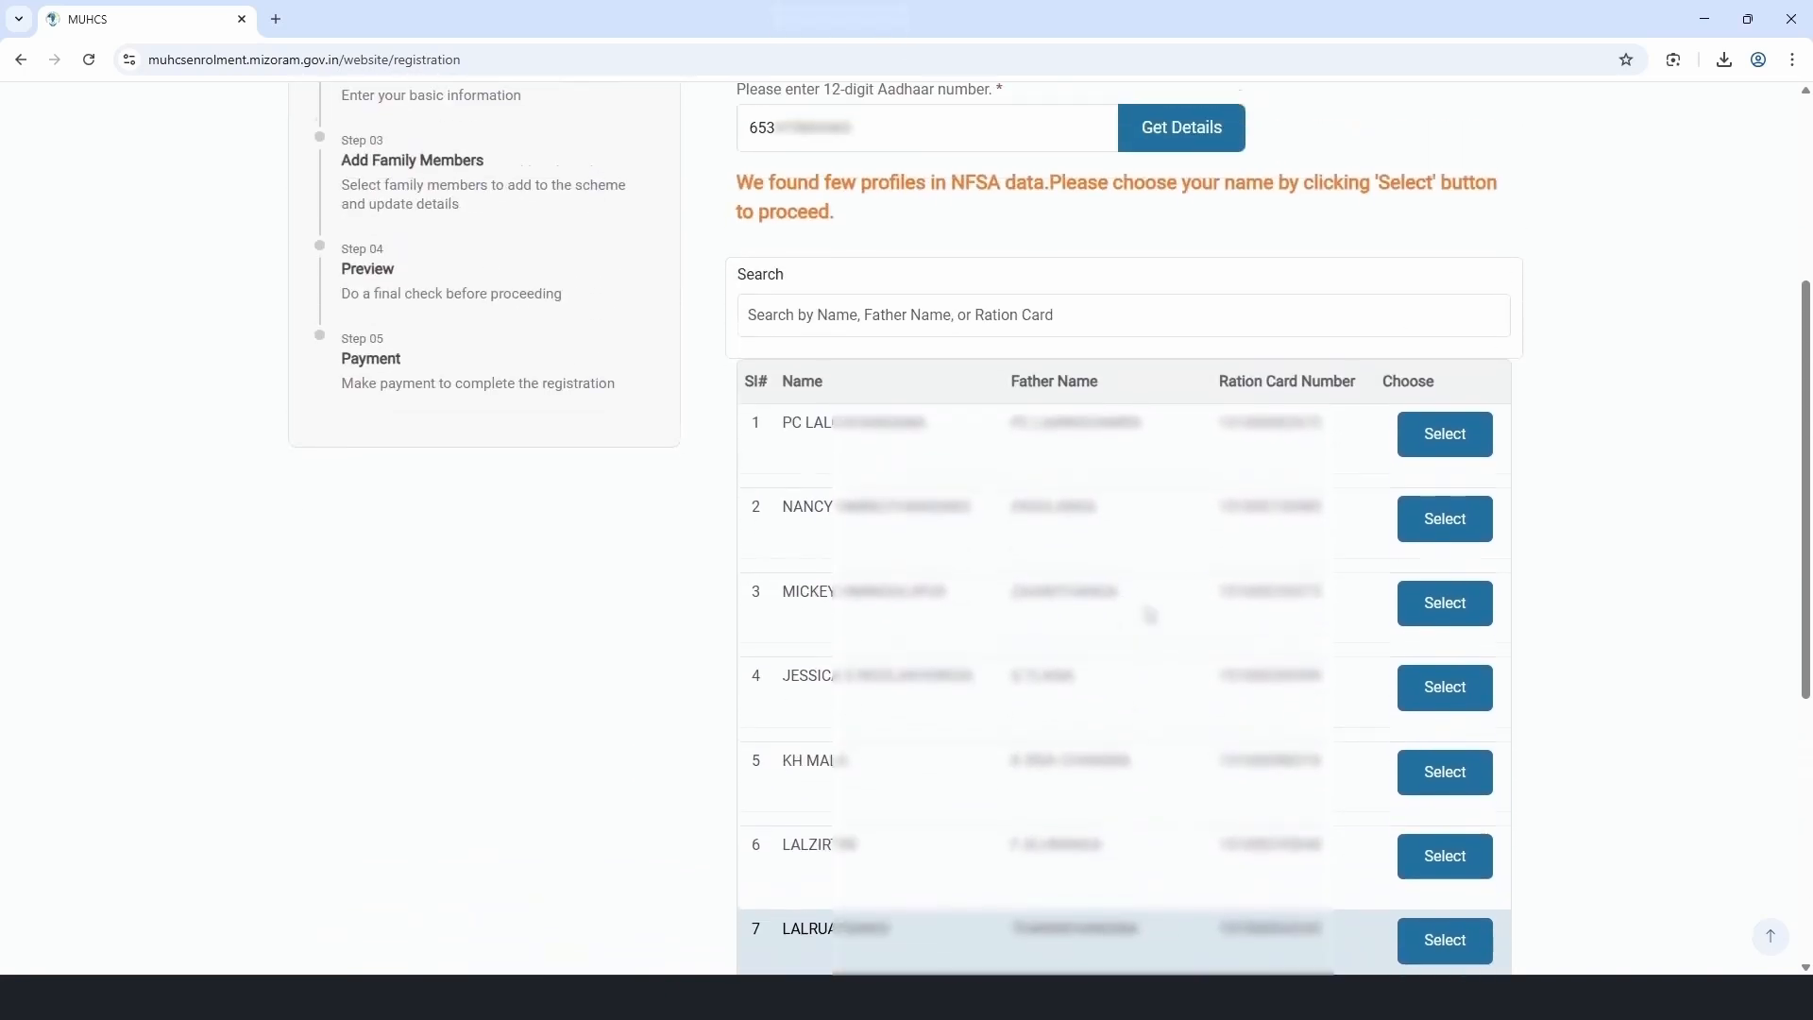
pyautogui.click(754, 510)
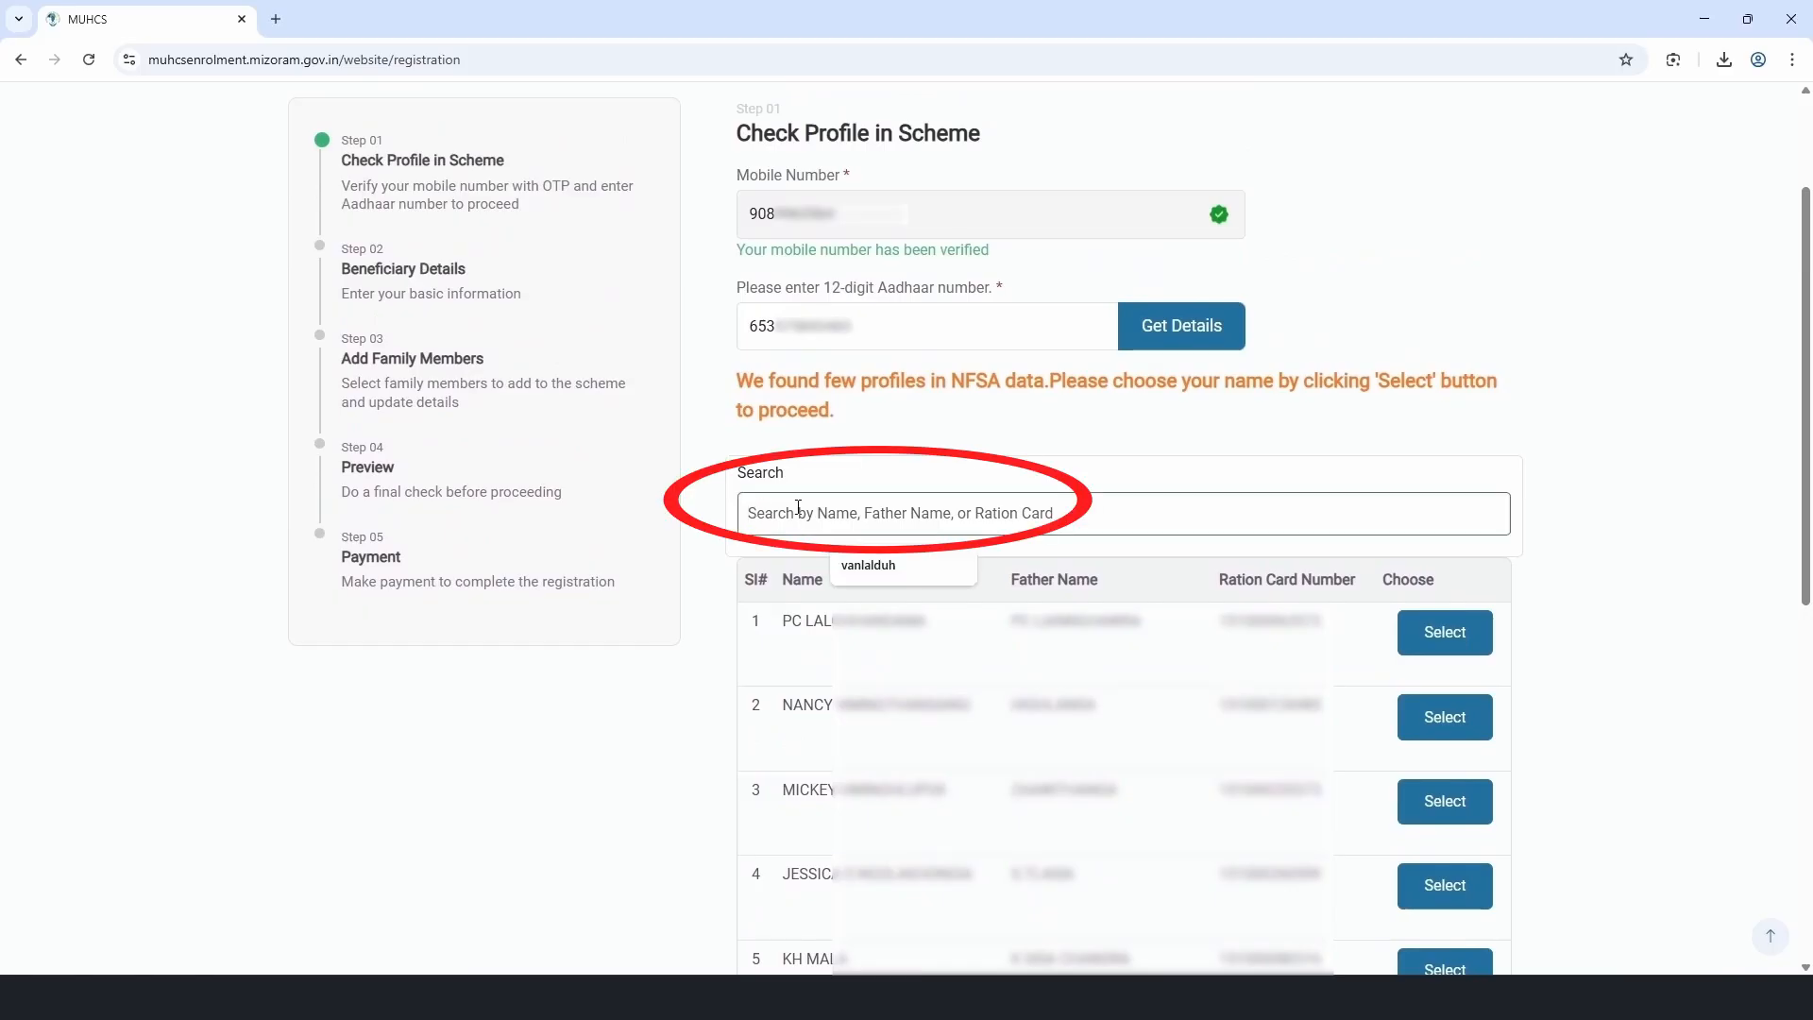
pyautogui.write('ramher')
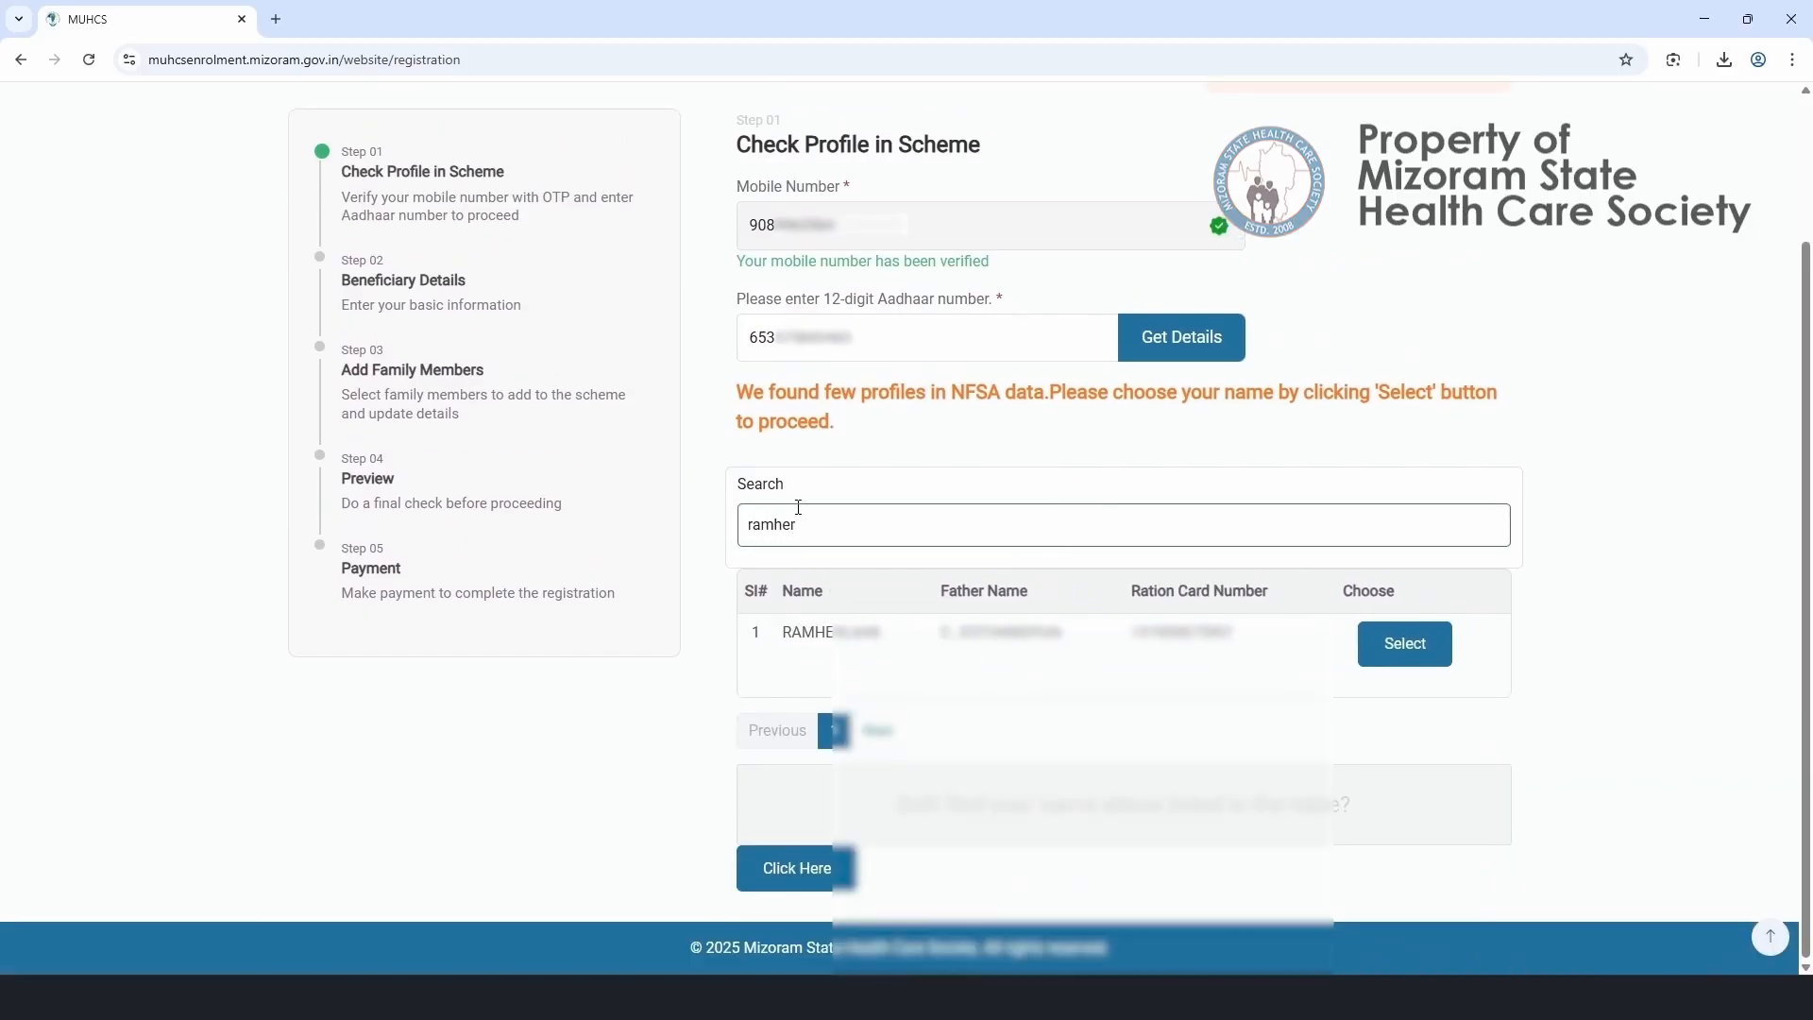
pyautogui.moveTo(782, 631); pyautogui.dragTo(1246, 642)
pyautogui.click(1245, 641)
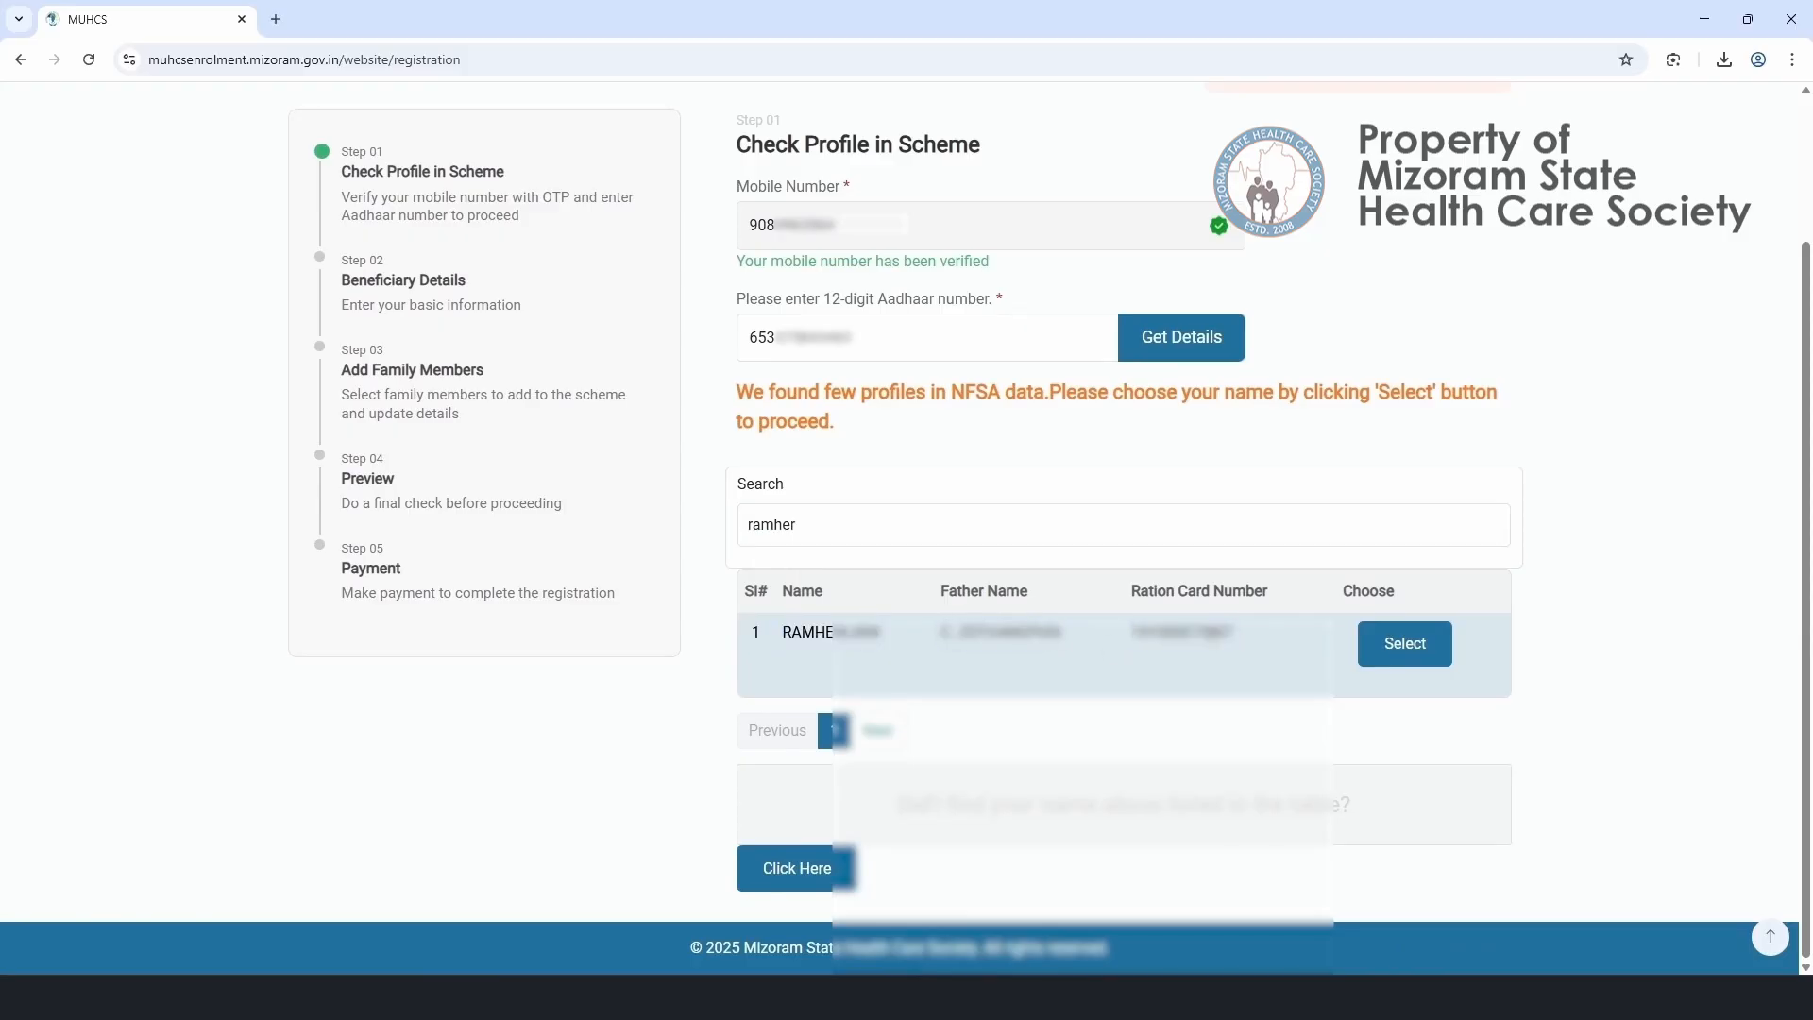
pyautogui.click(1406, 645)
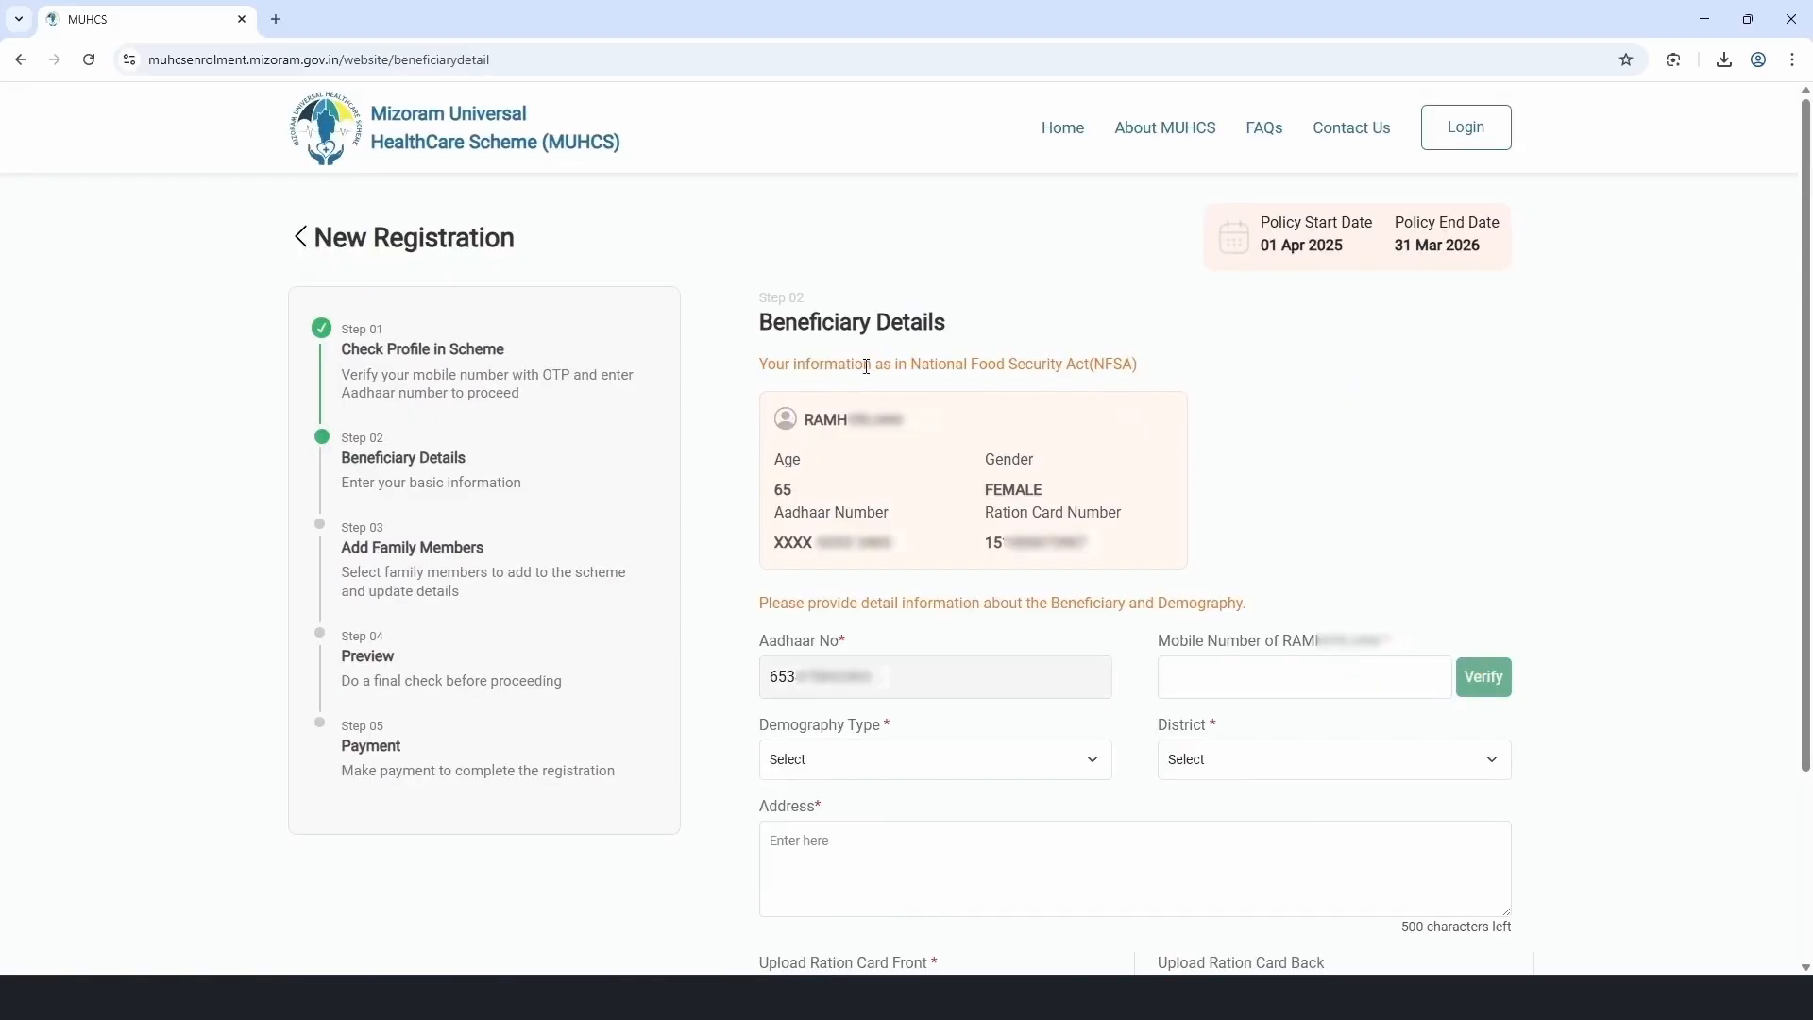
# Step: Enter the beneficiary's mobile number in the Beneficiary Details form and request verification
pyautogui.scroll(-4, 853, 431)
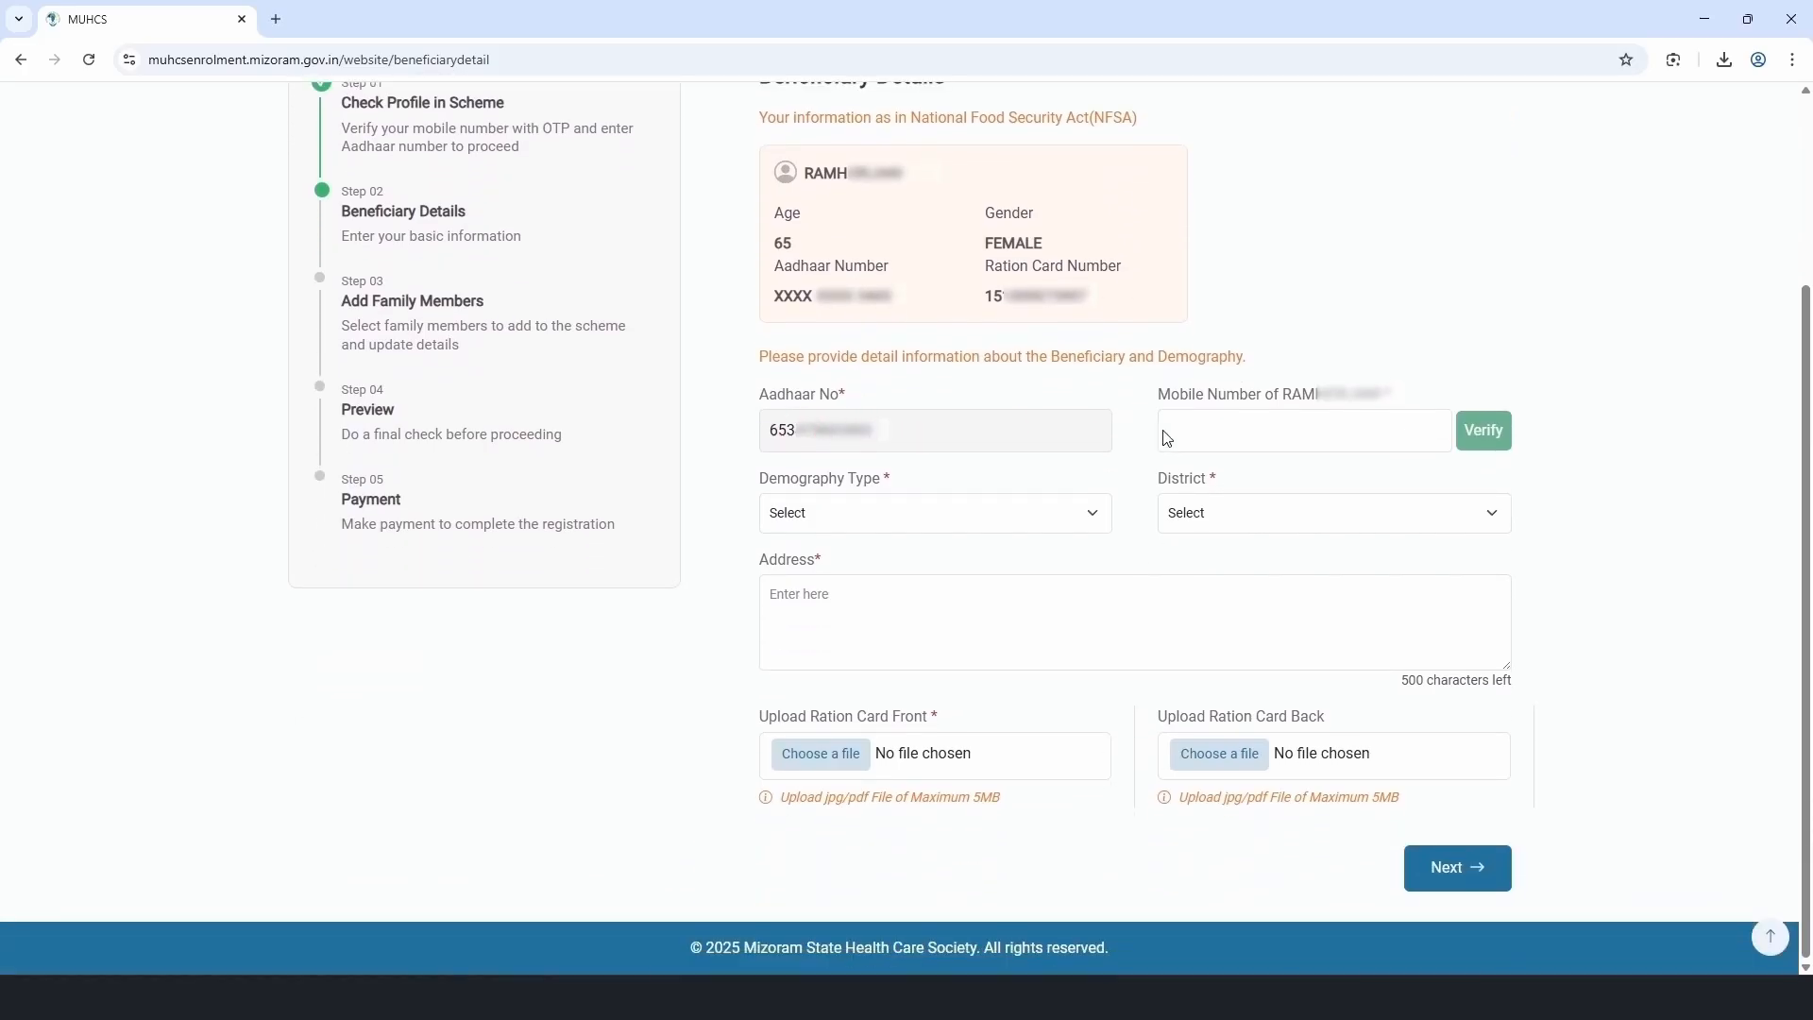
pyautogui.click(1198, 430)
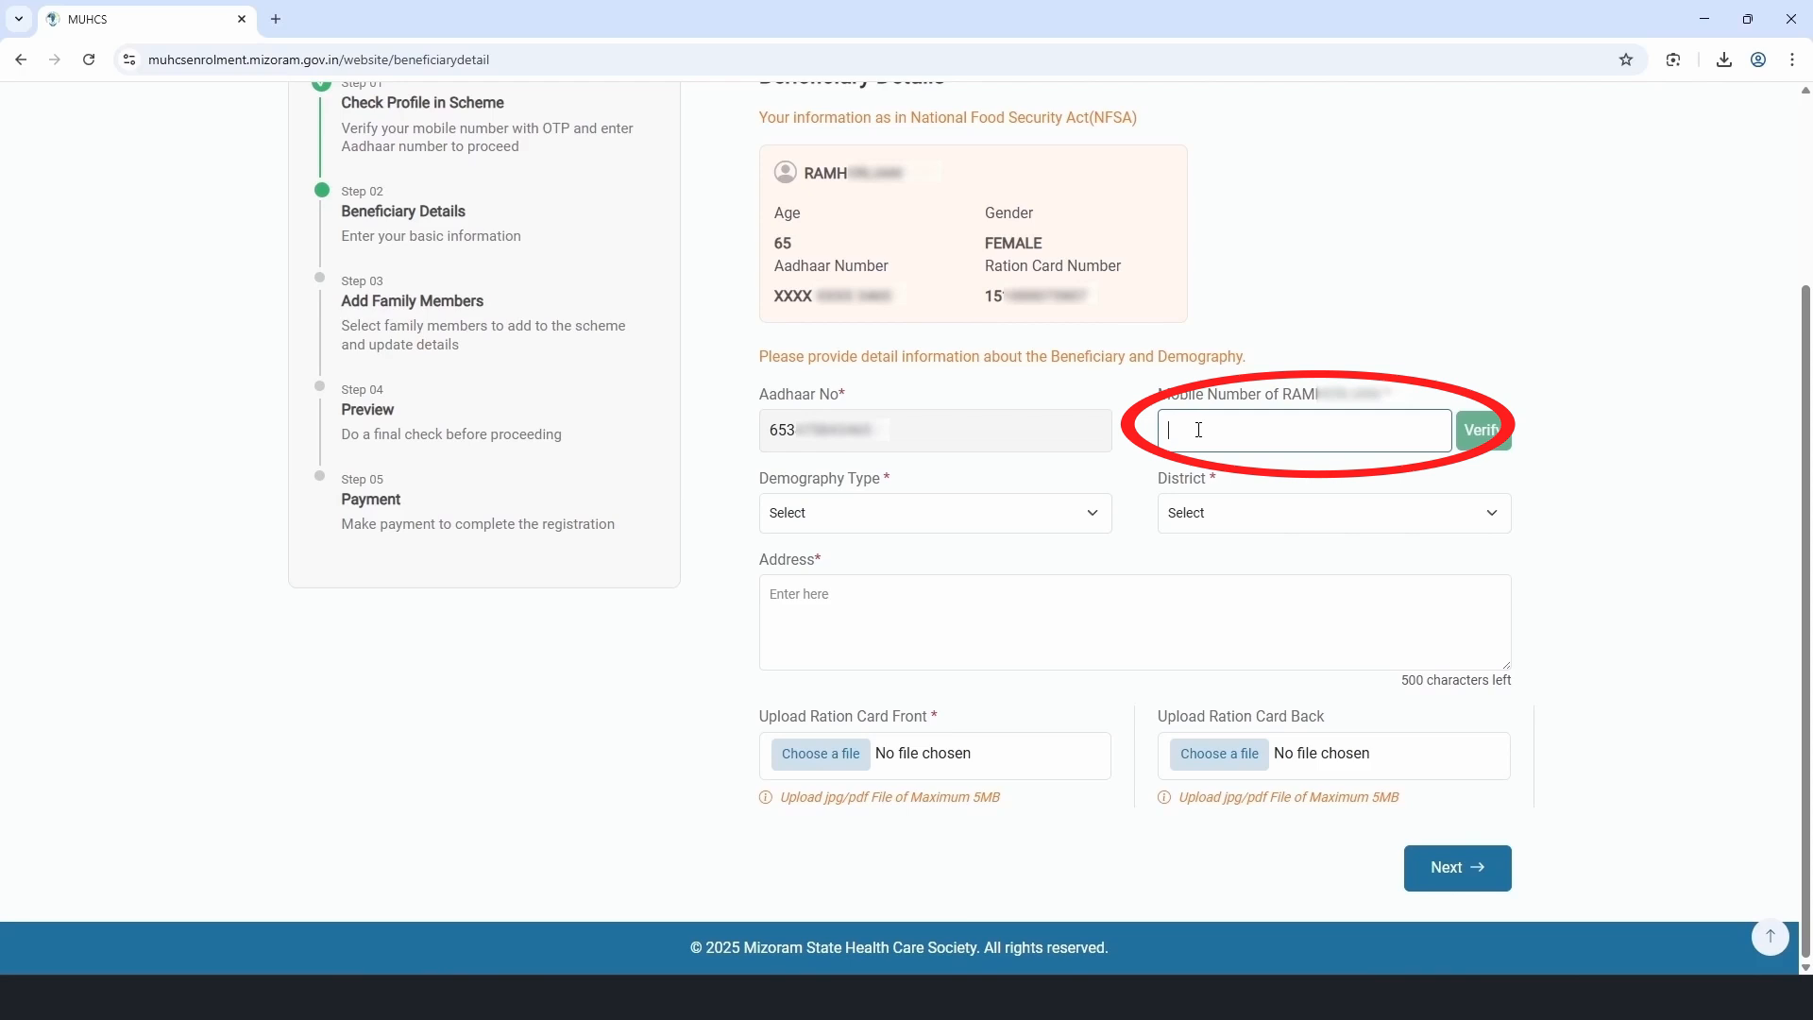
pyautogui.write('908')
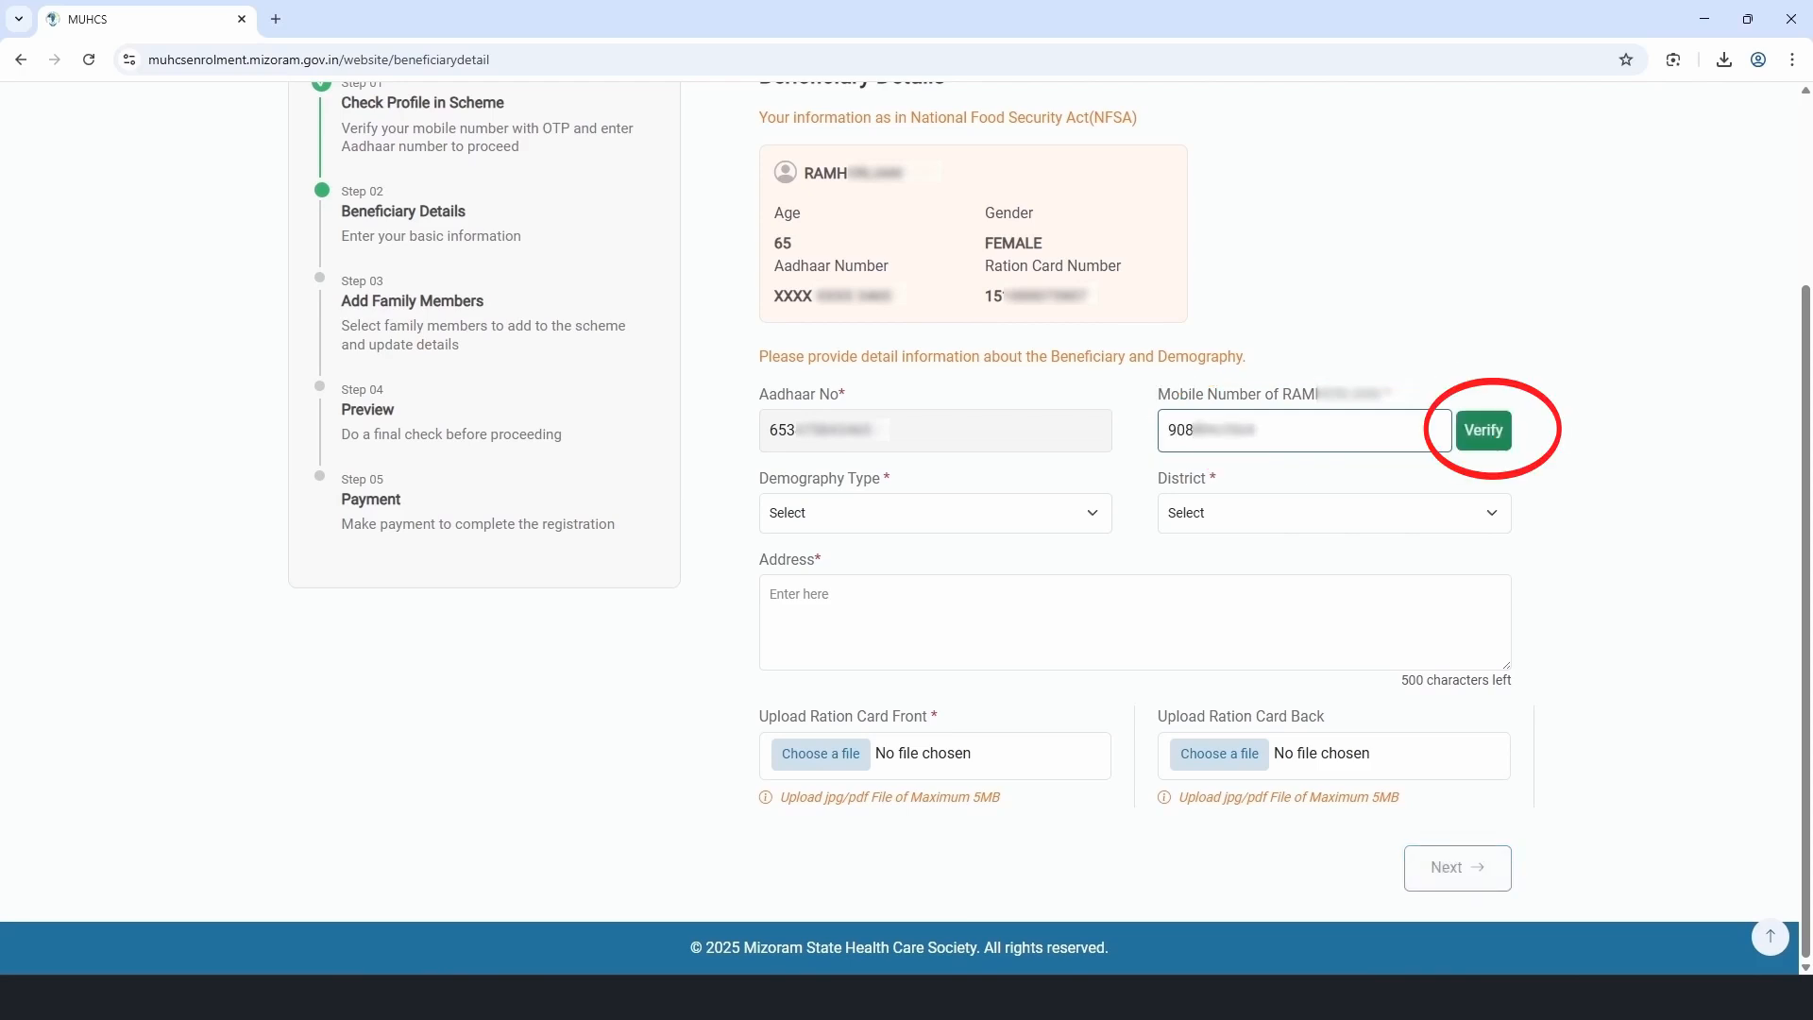
pyautogui.click(1497, 433)
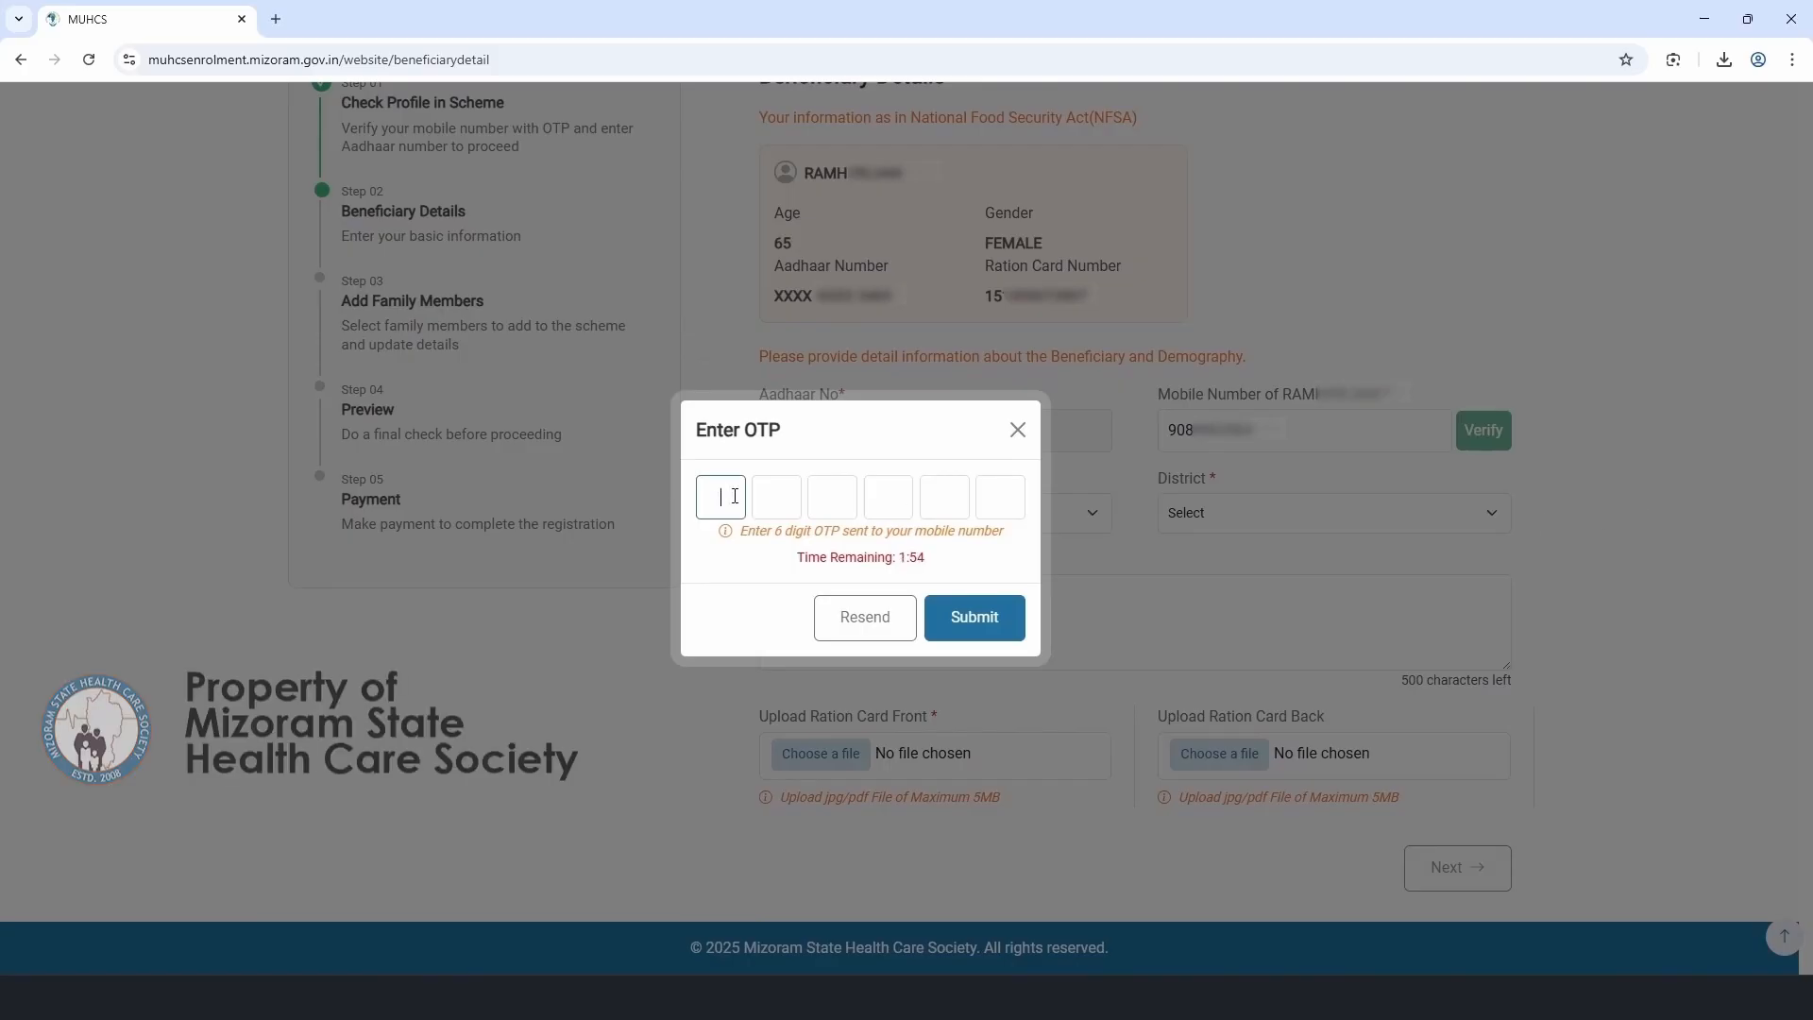
# Step: Enter the six-digit OTP for the beneficiary's mobile number and submit it
pyautogui.click(988, 618)
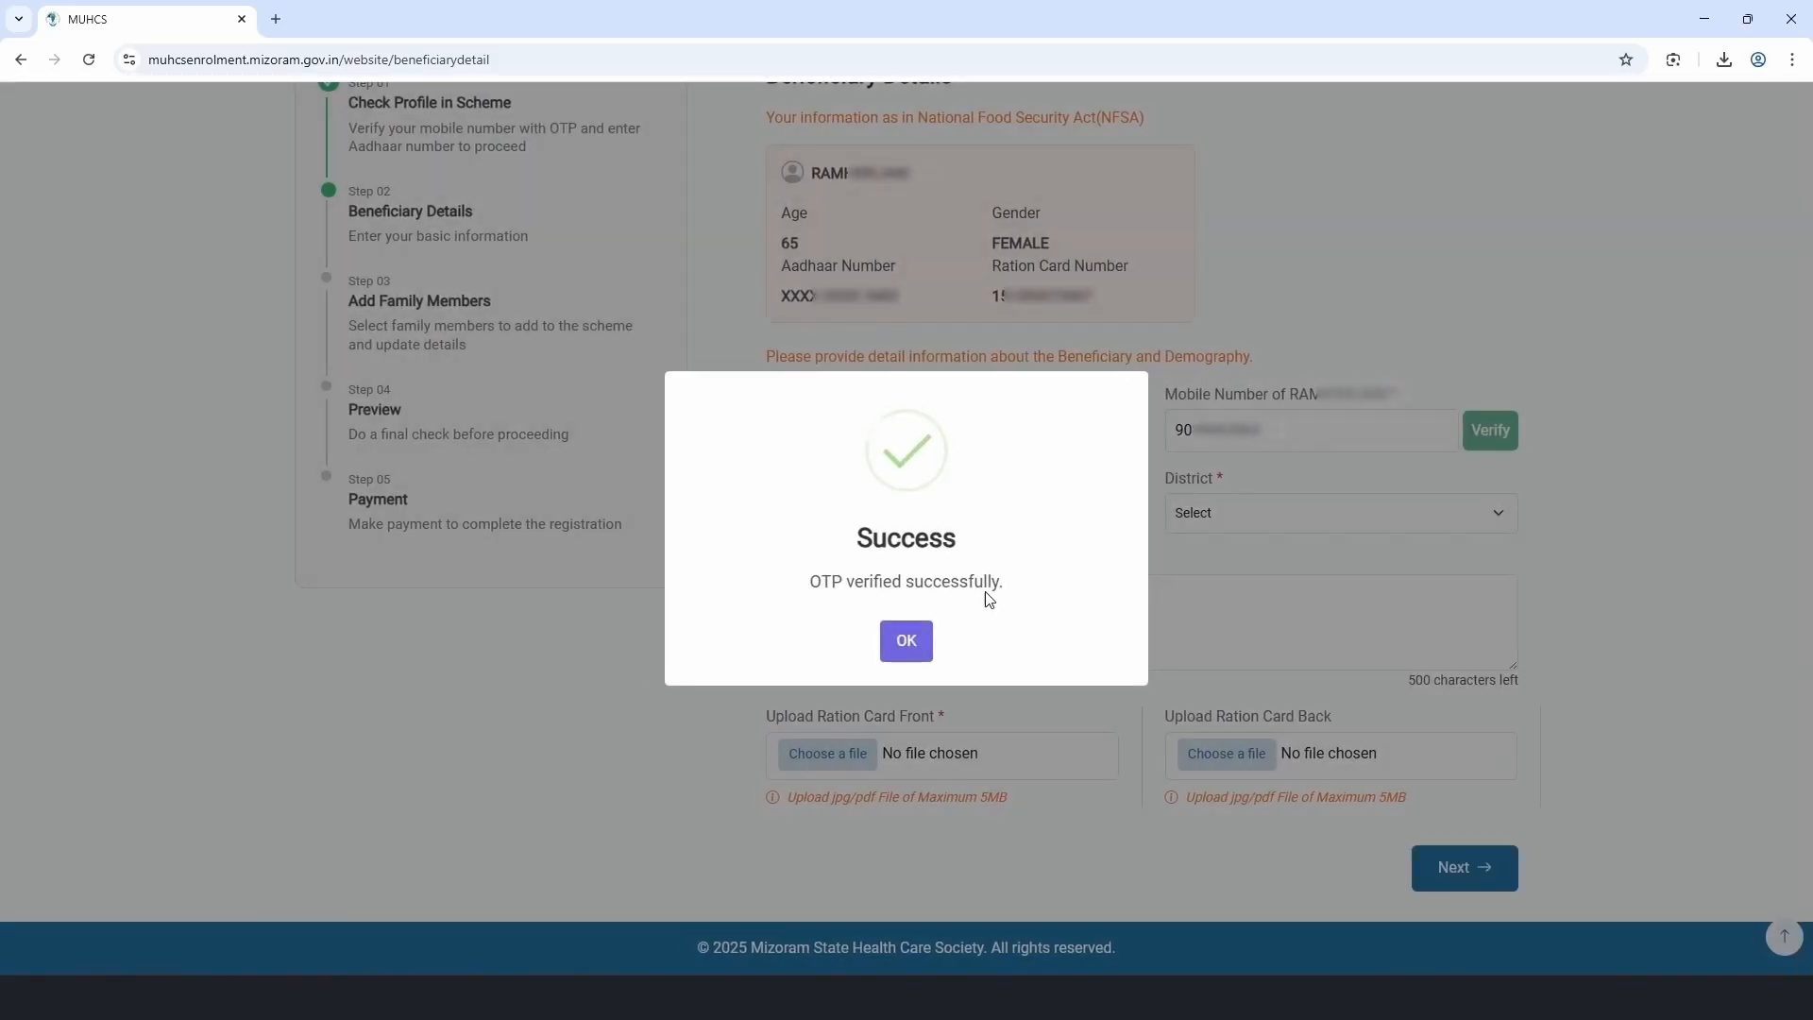
pyautogui.click(905, 642)
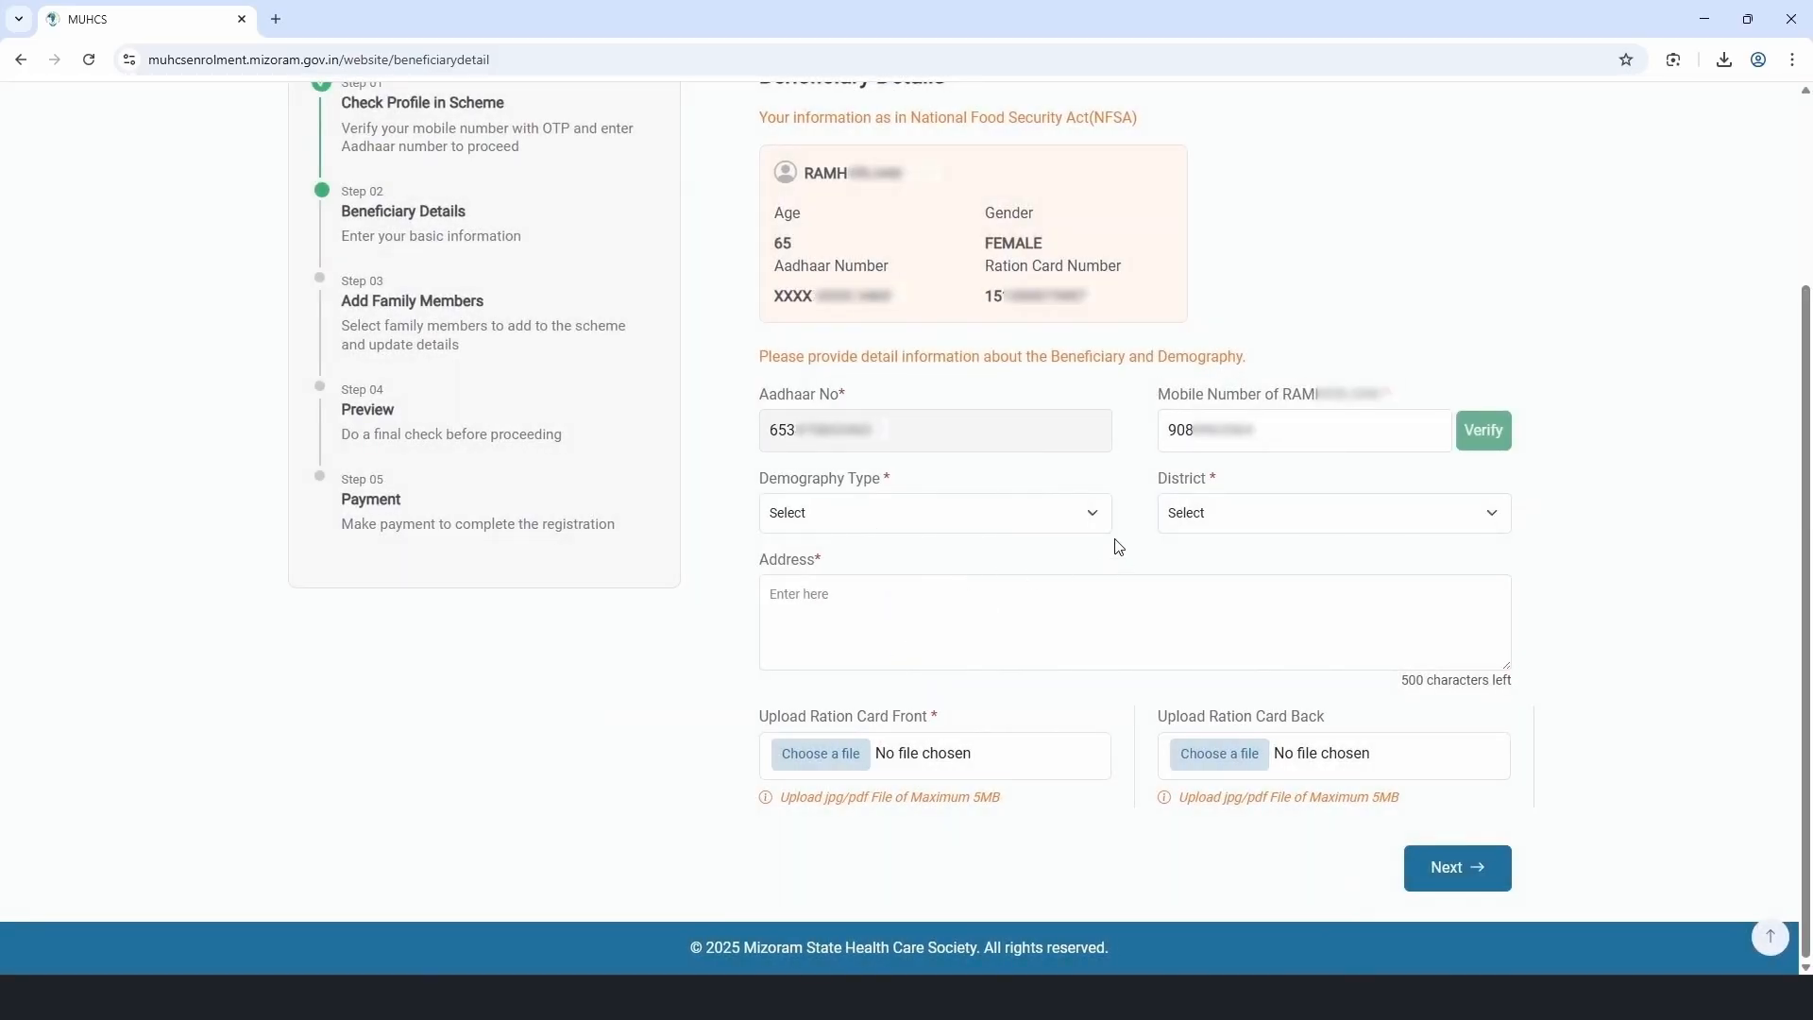
# Step: Set the Demography Type to URBAN and the District to AIZAWL
pyautogui.click(1092, 517)
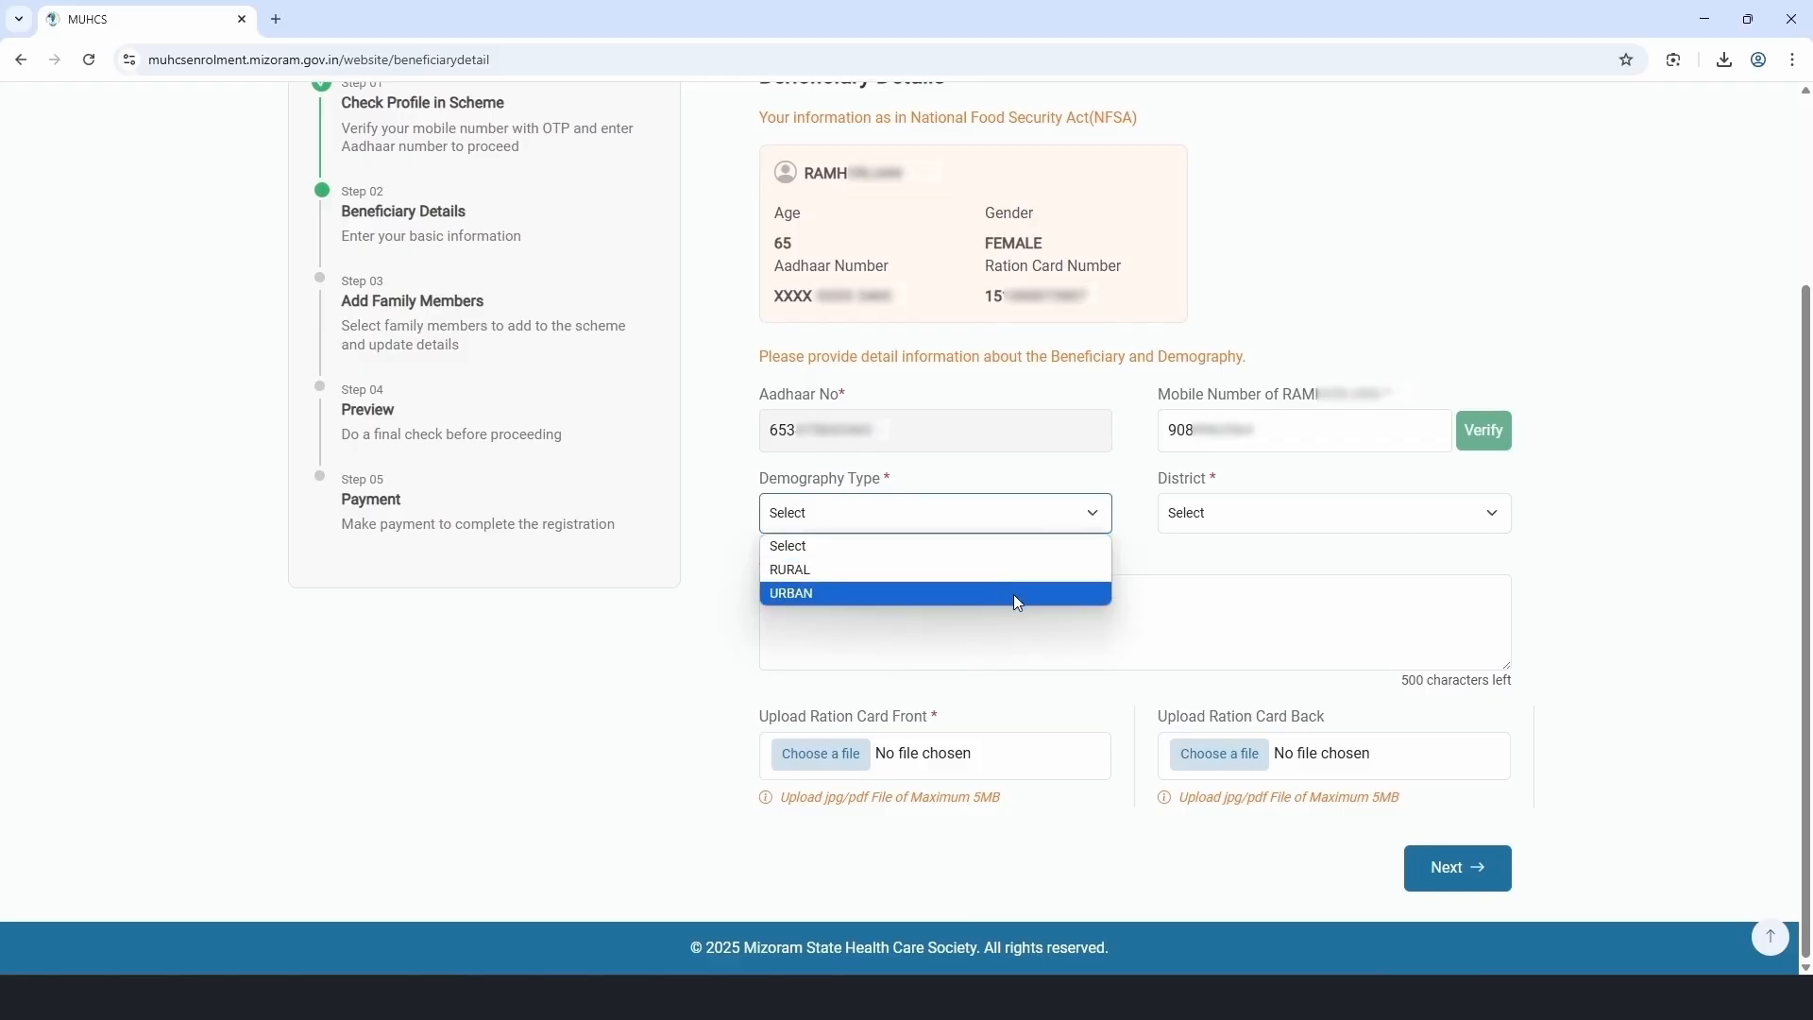
pyautogui.click(1063, 593)
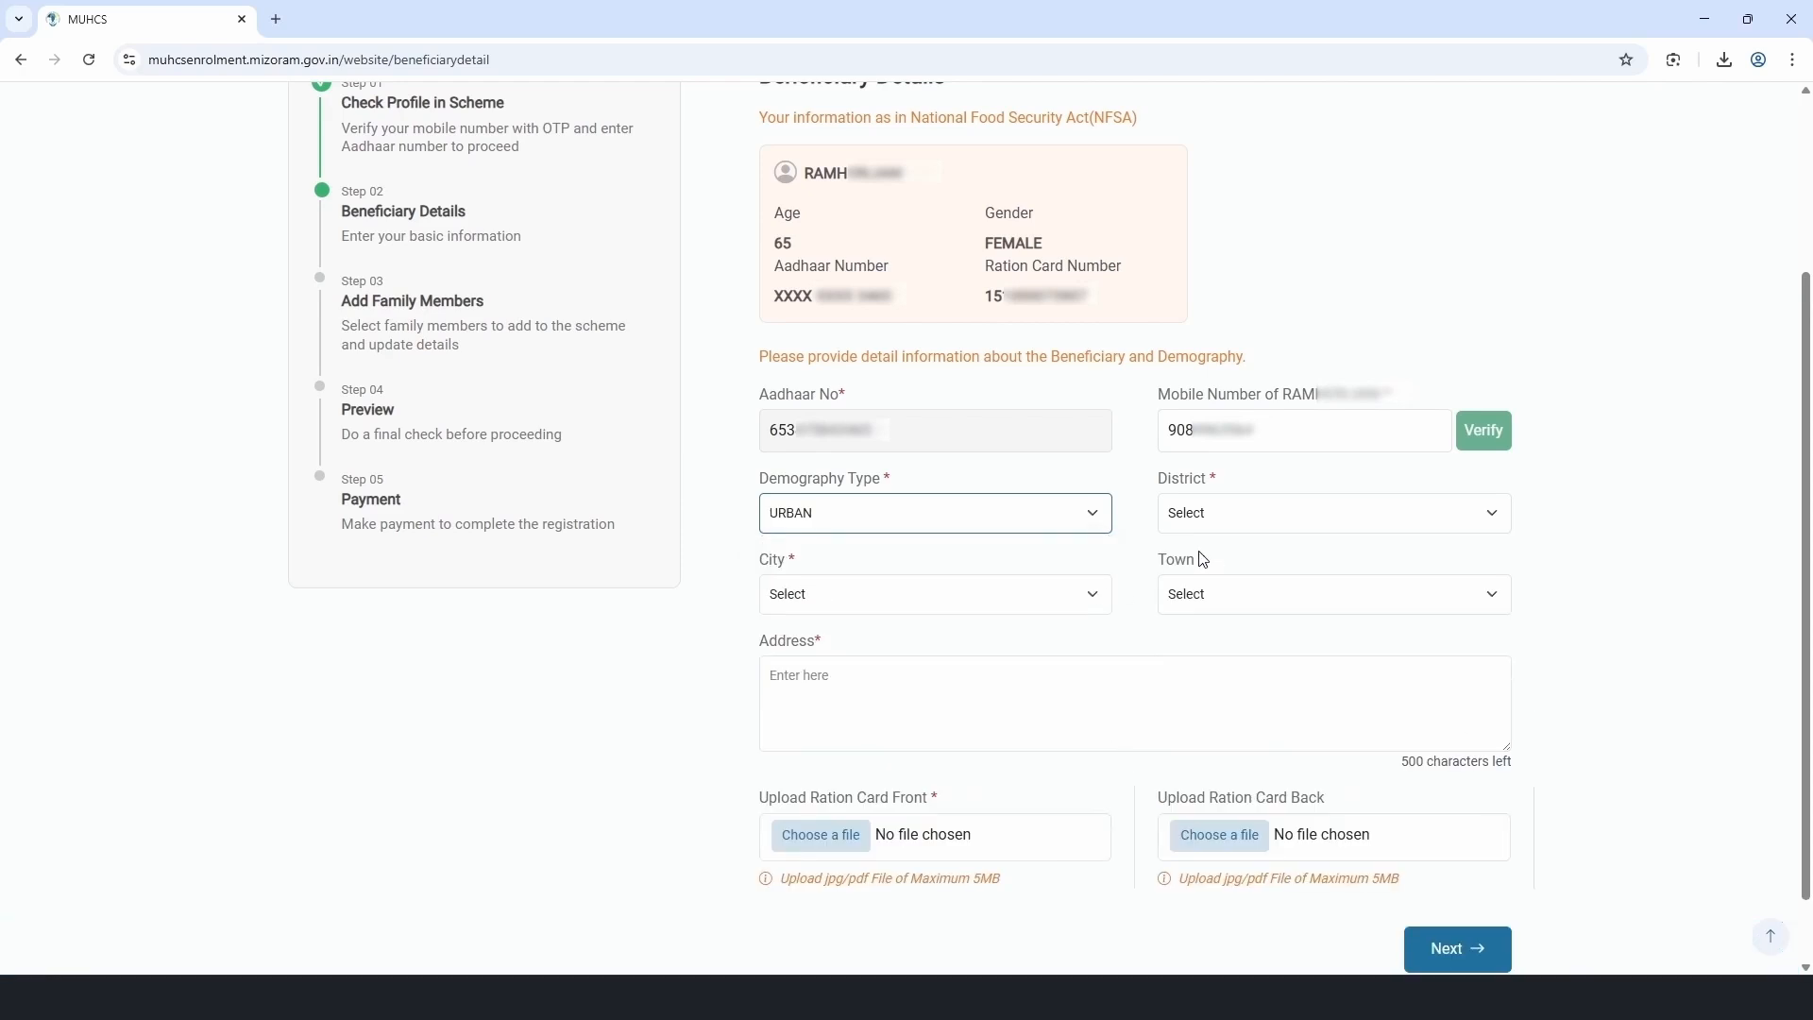
pyautogui.click(1223, 518)
pyautogui.click(1231, 569)
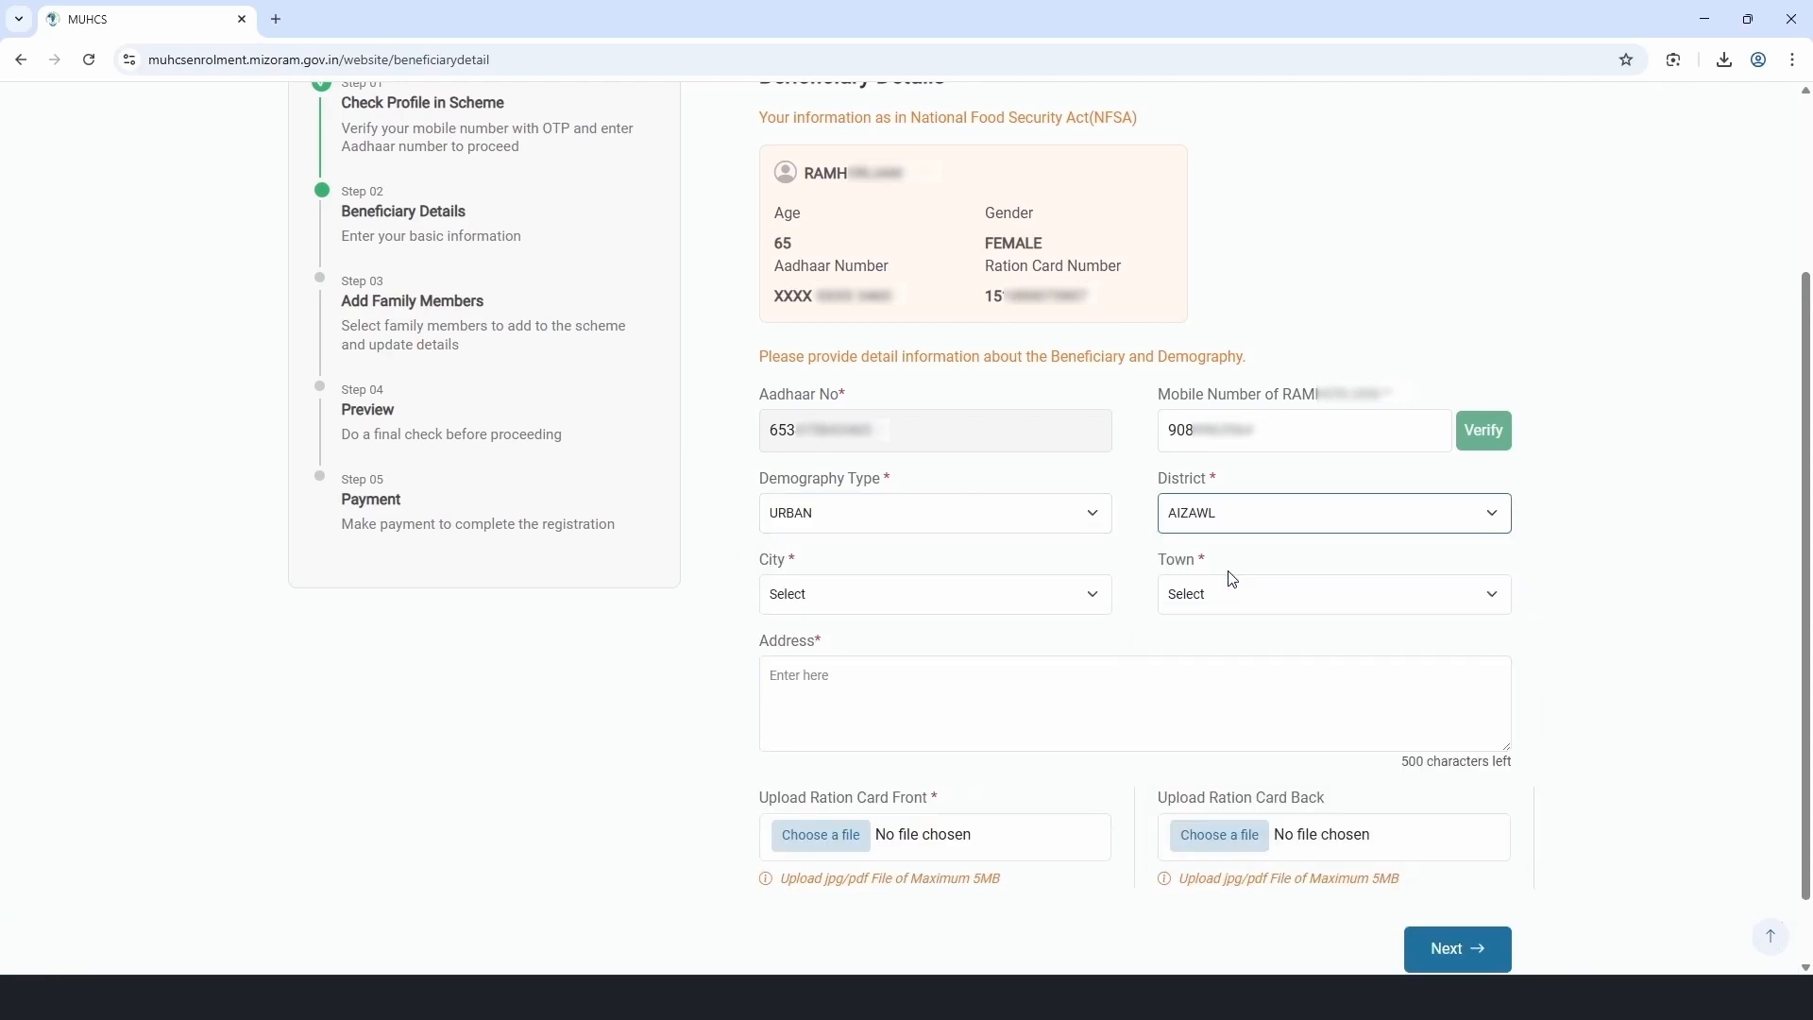
# Step: Set both the City and the Town to NA
pyautogui.click(1103, 597)
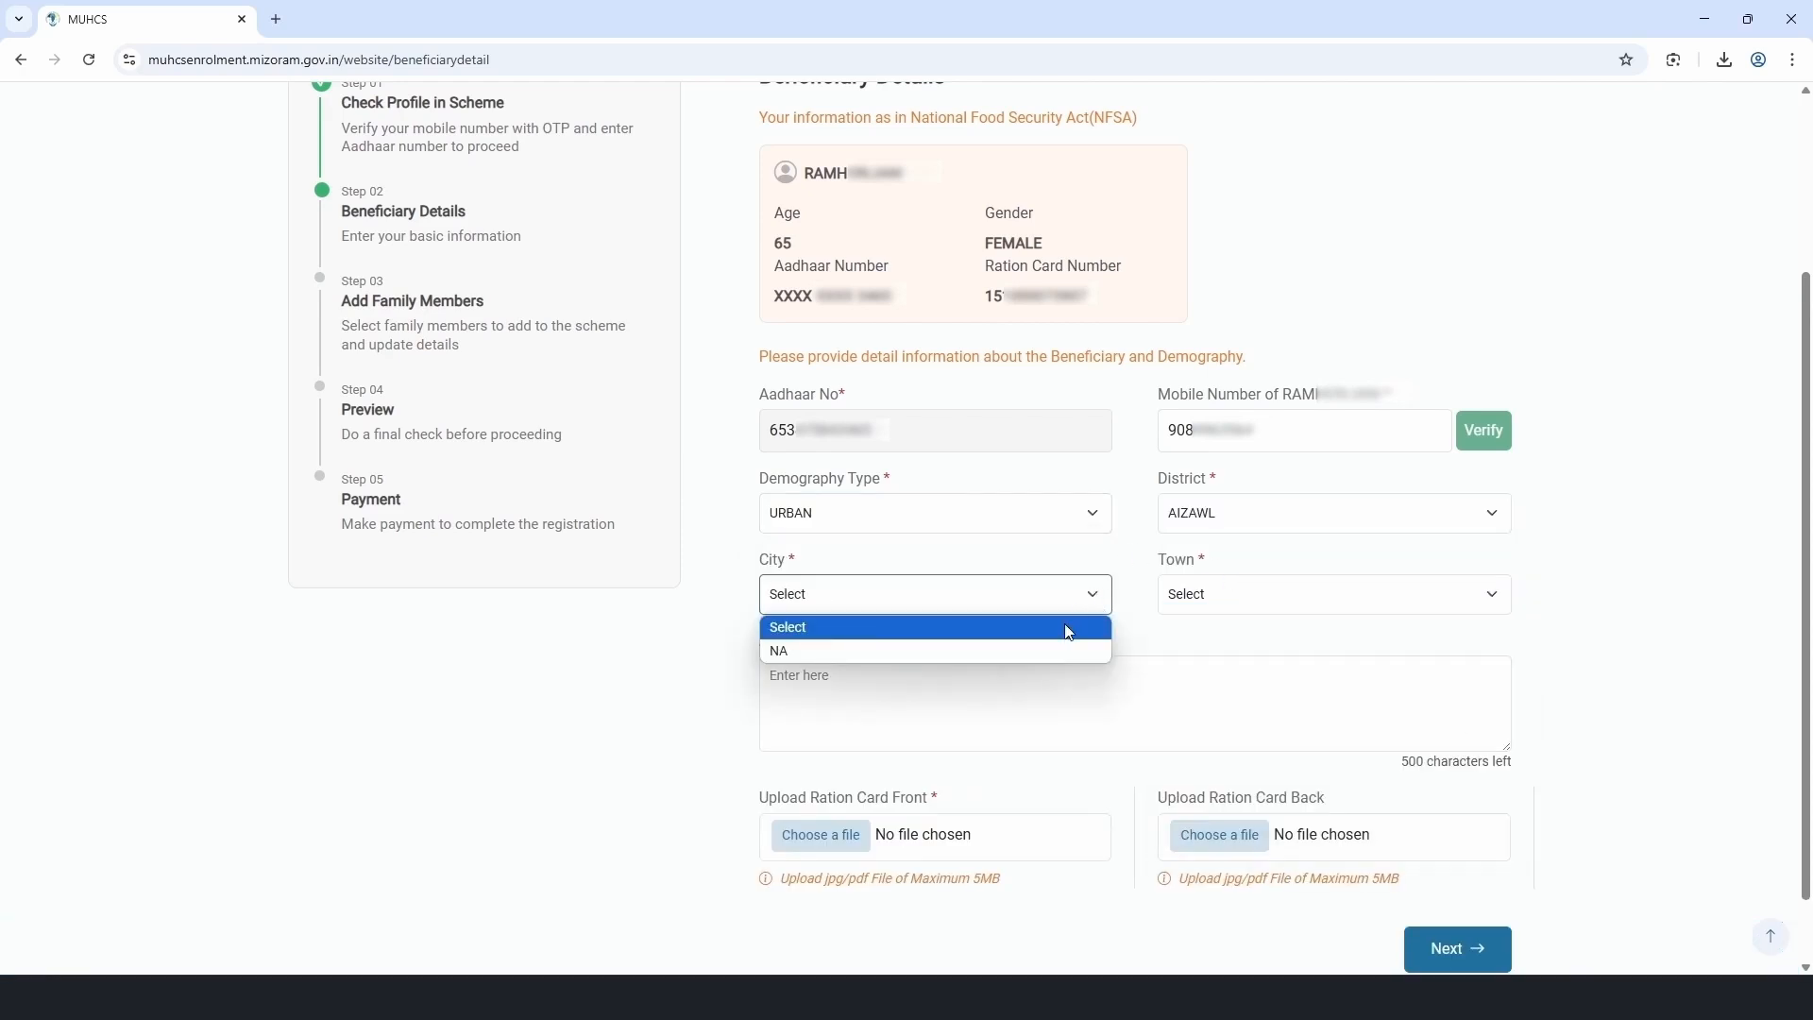
pyautogui.click(1065, 653)
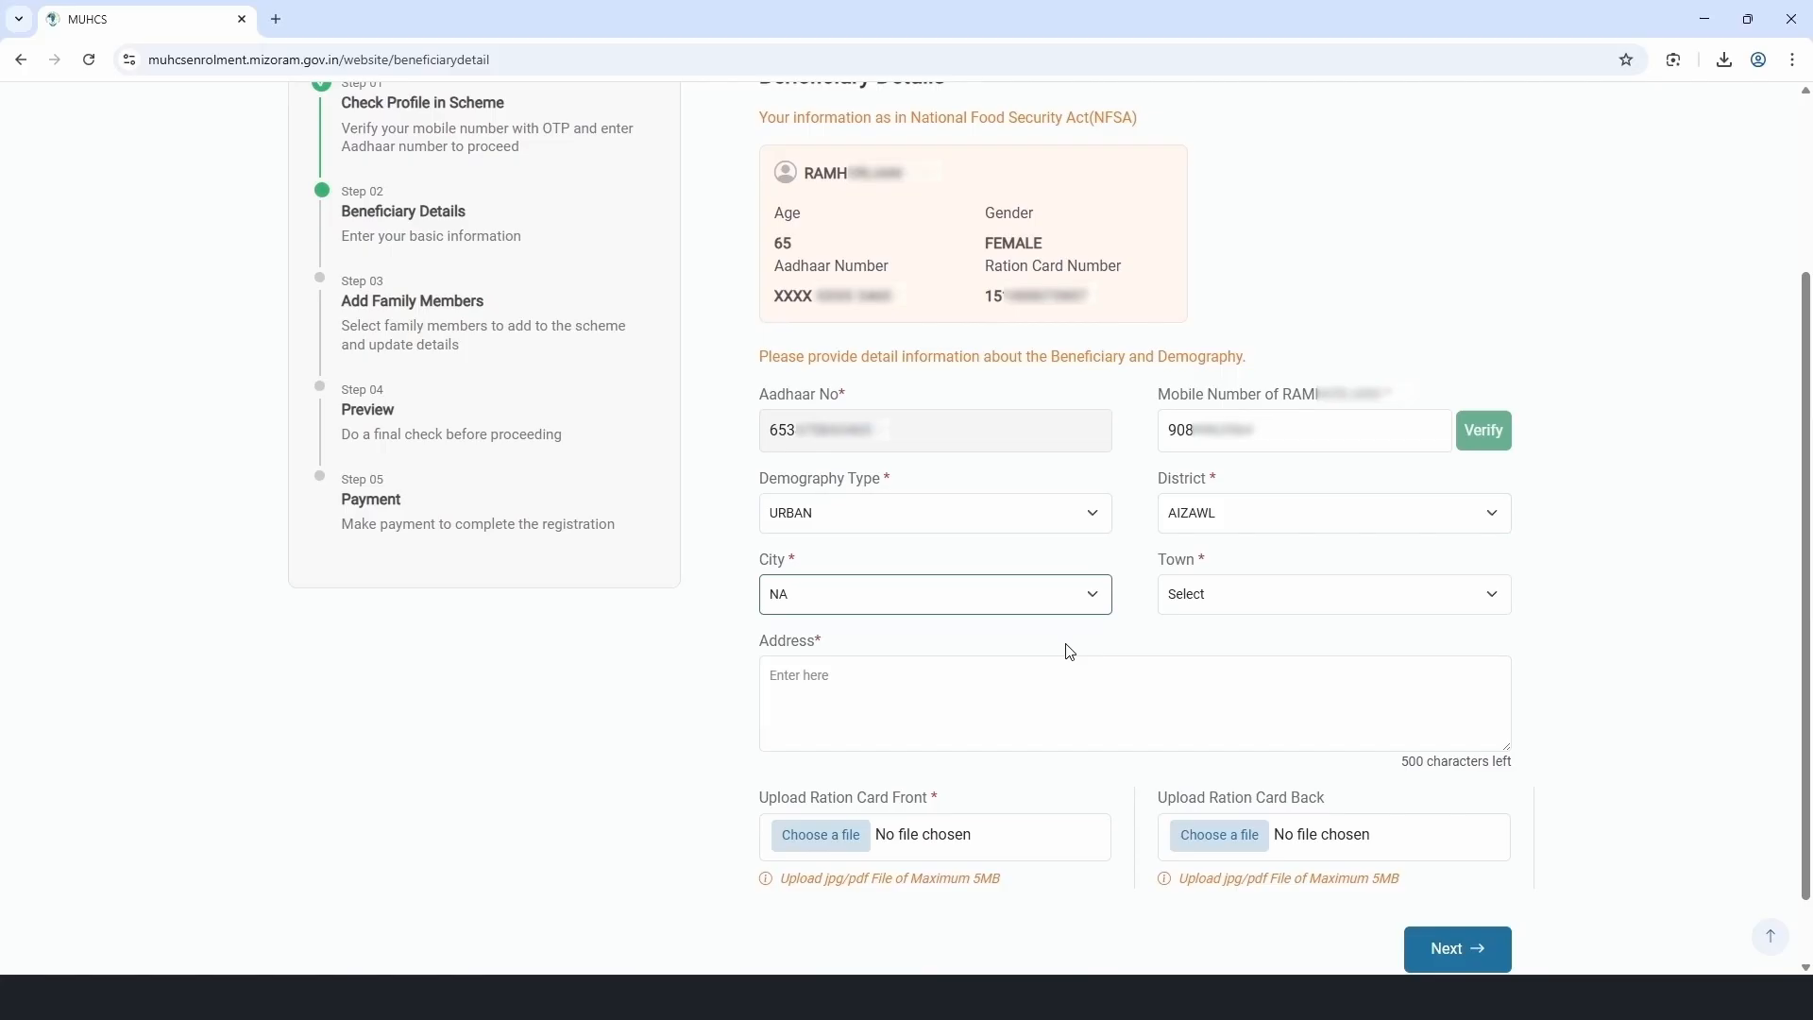
pyautogui.click(1242, 603)
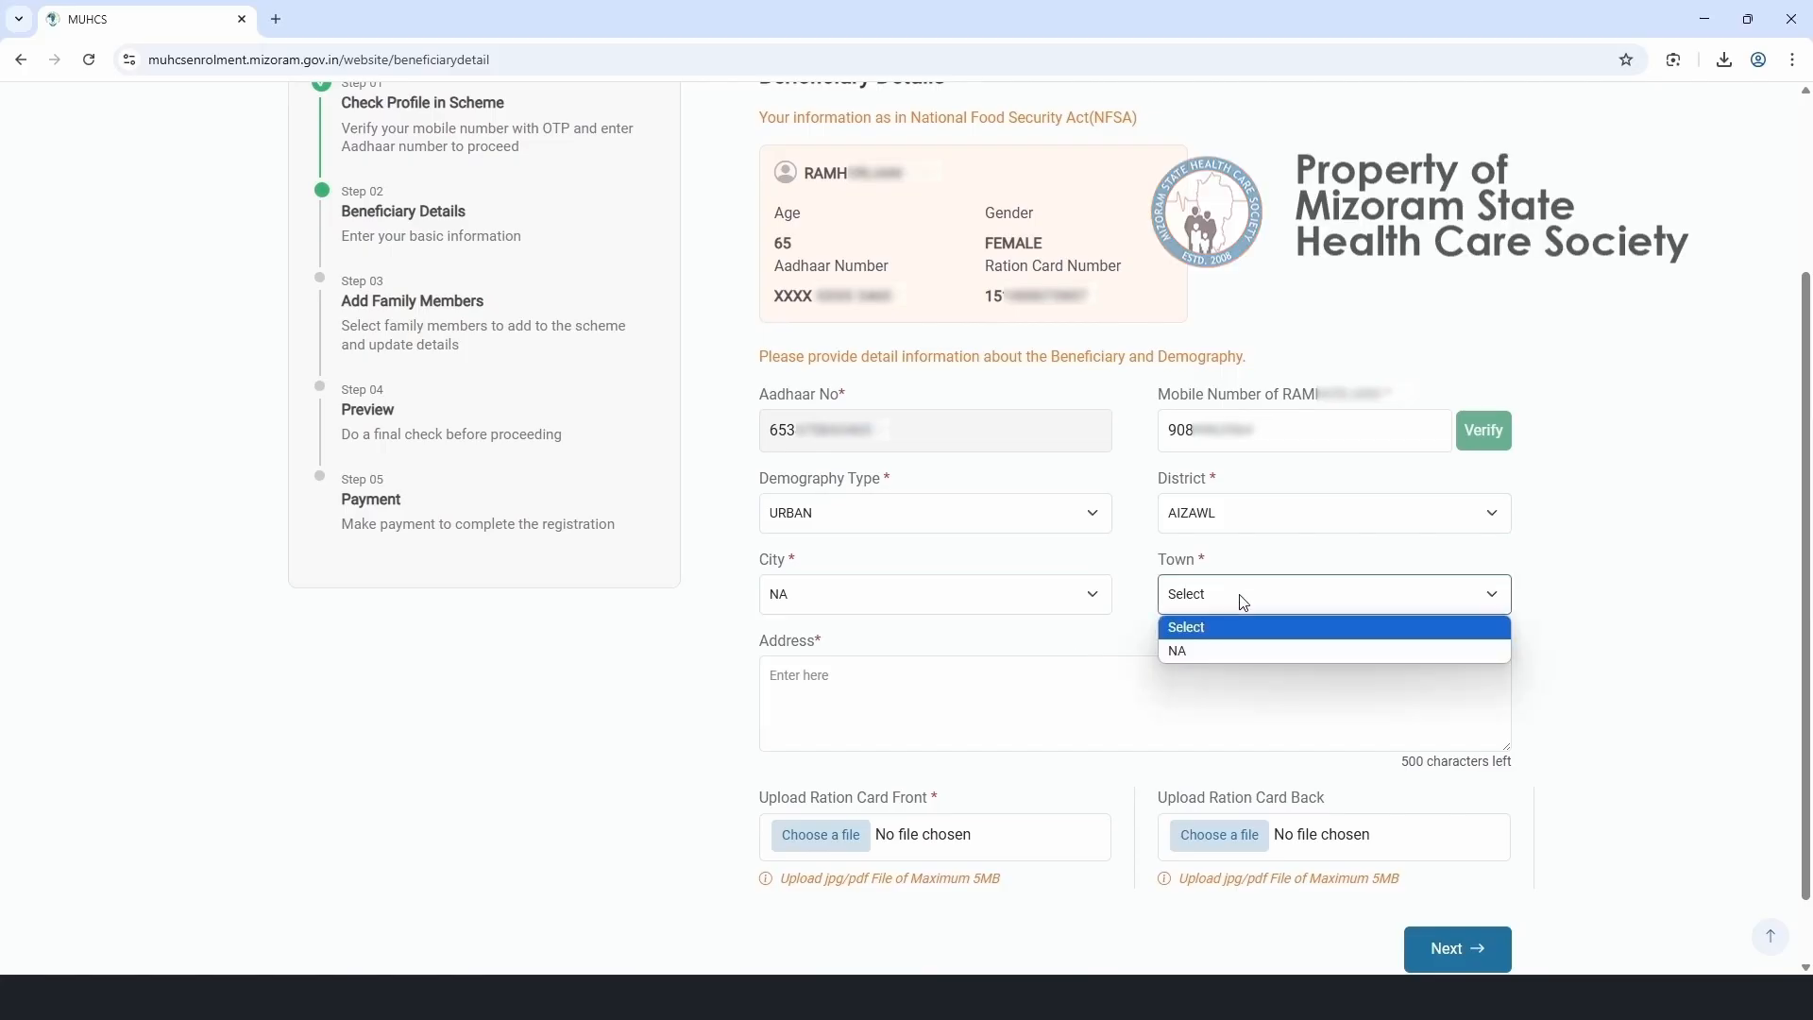
pyautogui.click(1217, 648)
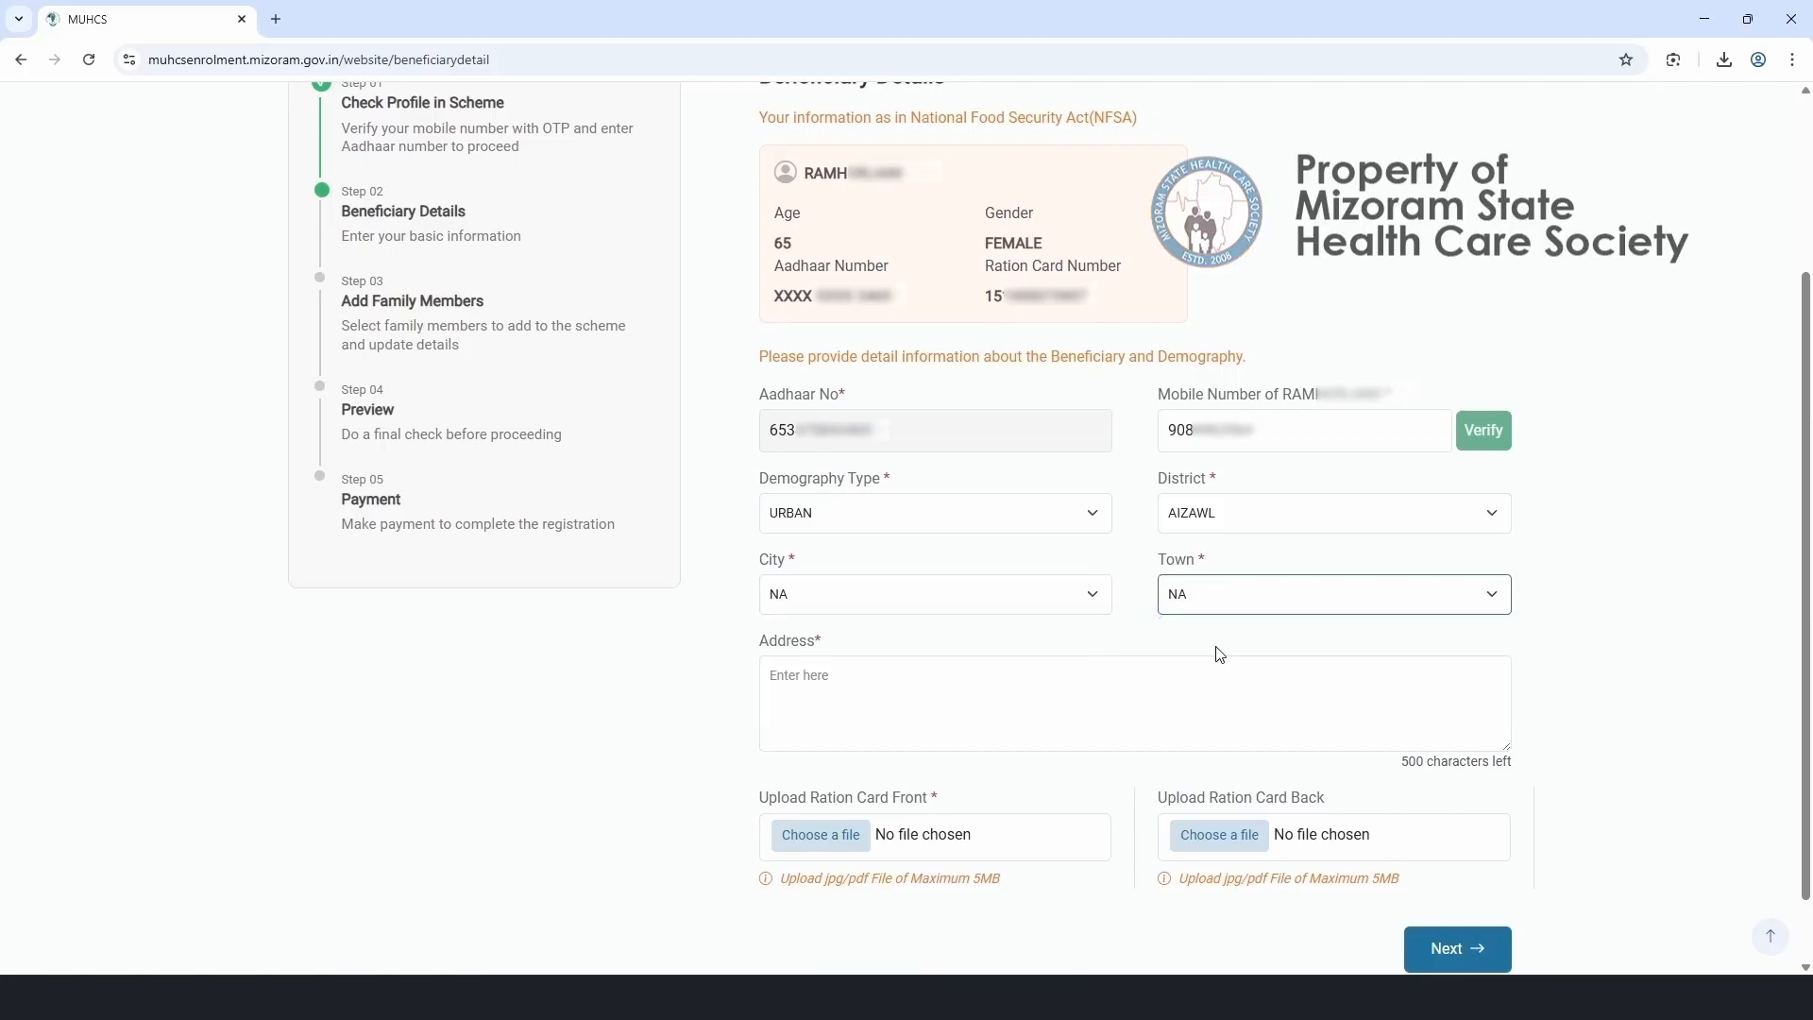
# Step: Enter the beneficiary's postal address in the Address field
pyautogui.click(799, 679)
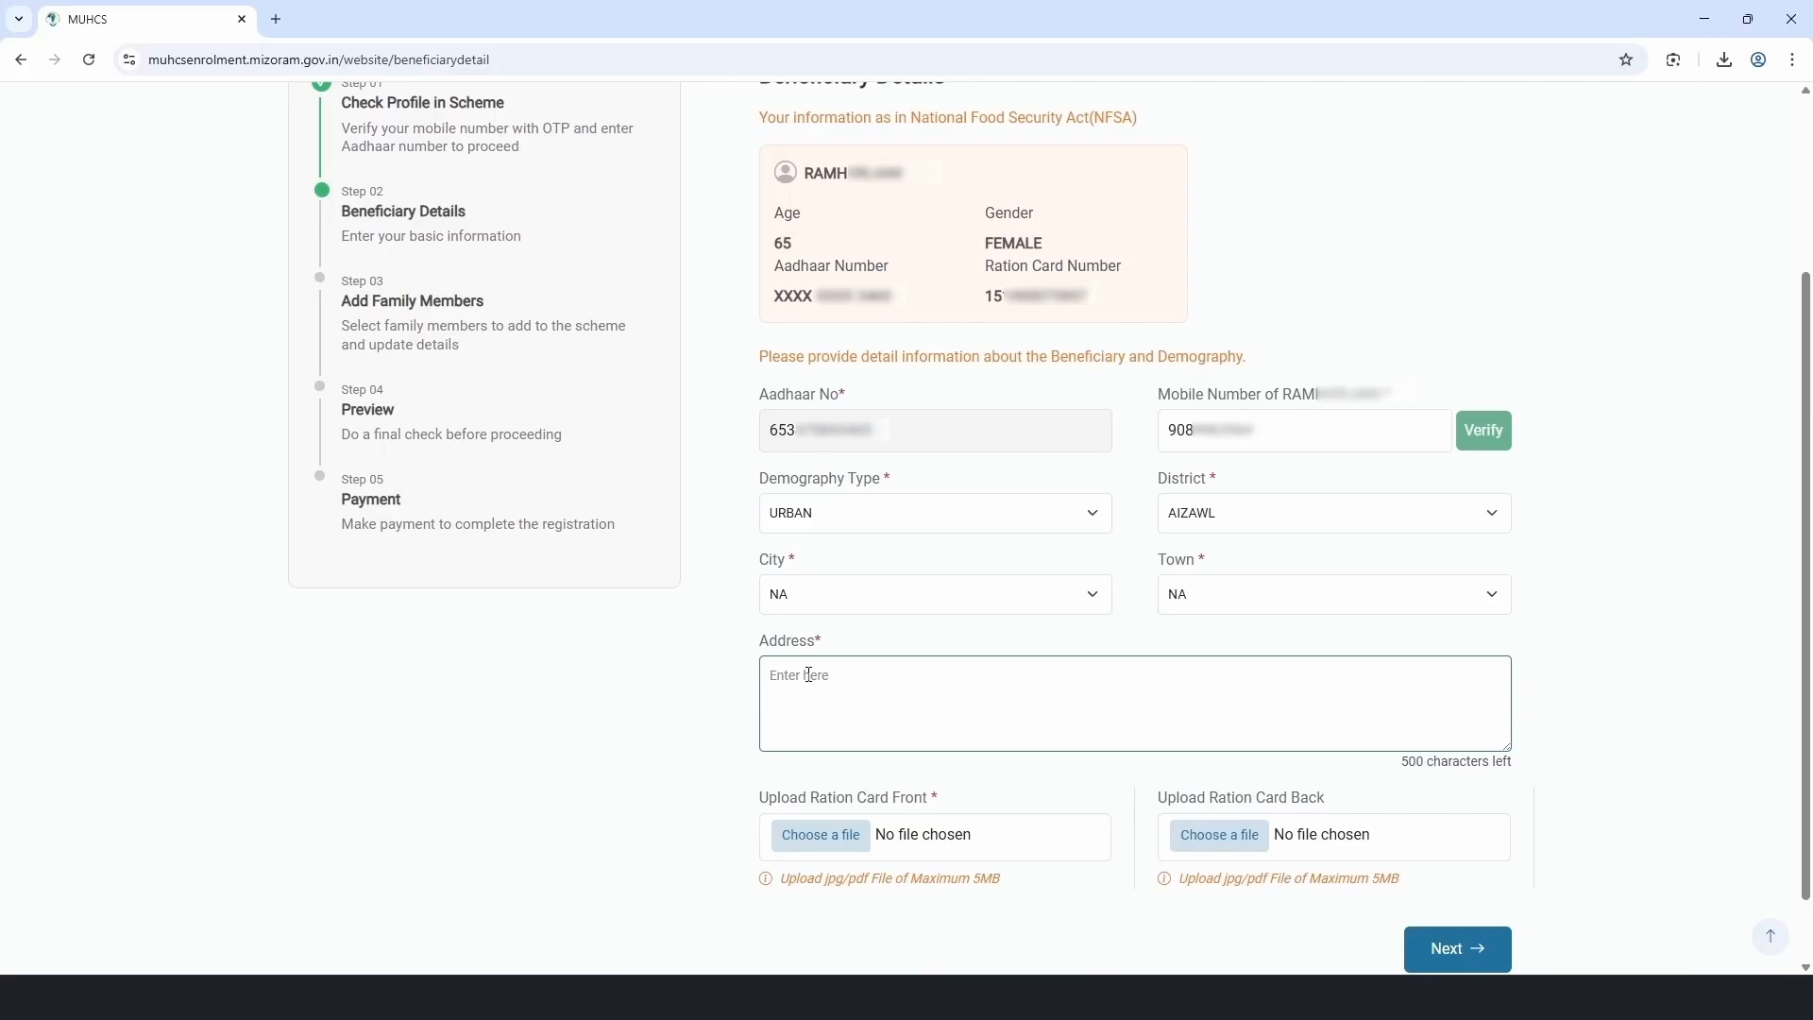
pyautogui.write('ramhlun n')
pyautogui.scroll(-1, 848, 664)
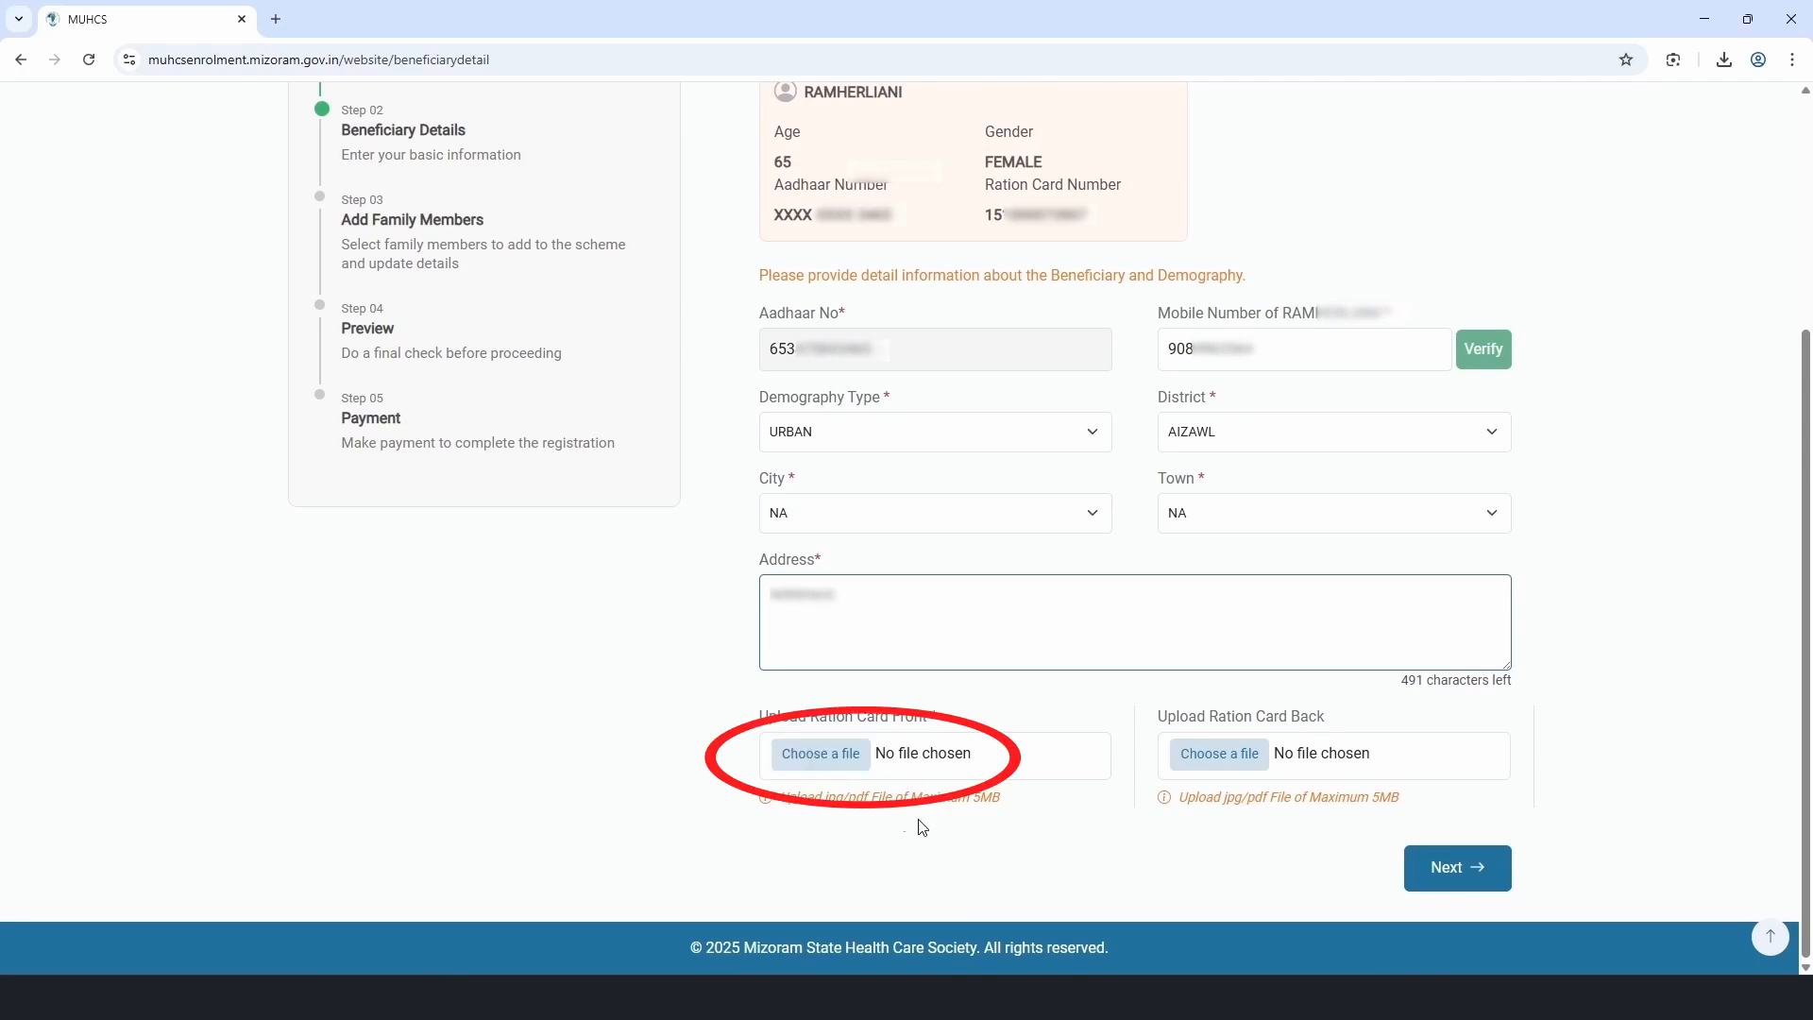
pyautogui.moveTo(973, 797); pyautogui.dragTo(999, 801)
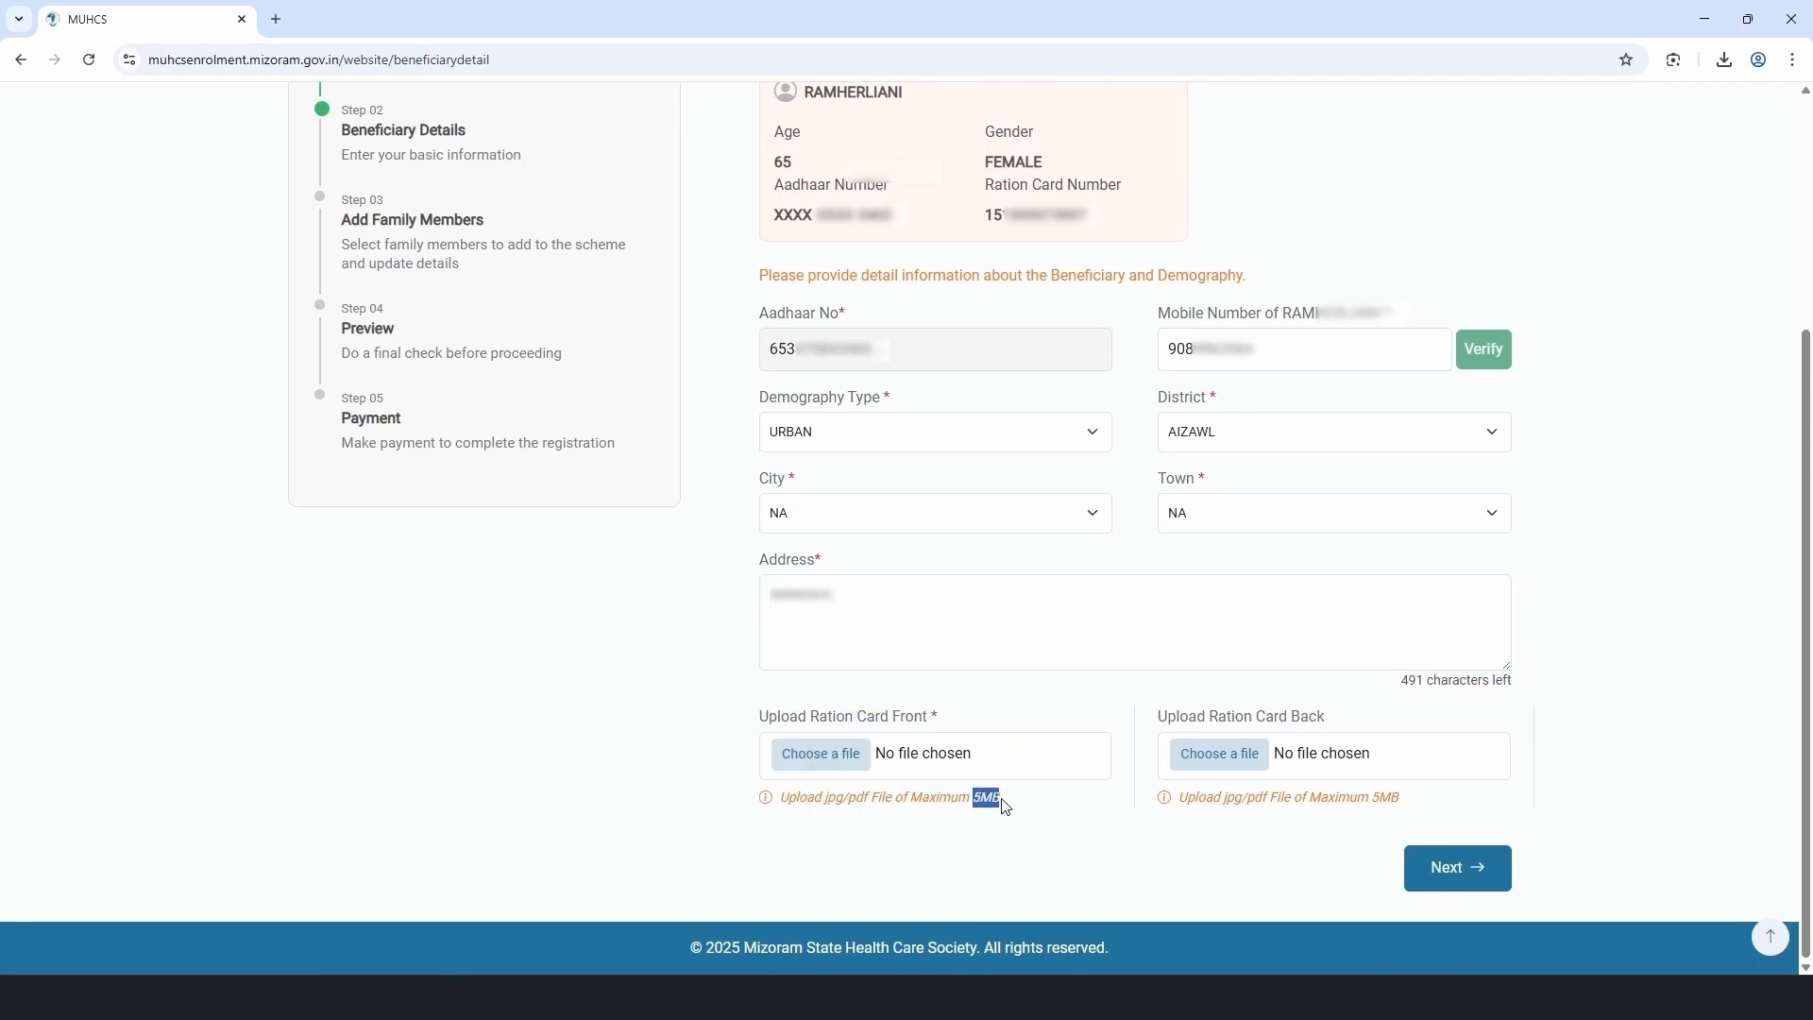
pyautogui.click(924, 801)
pyautogui.moveTo(825, 799); pyautogui.dragTo(869, 794)
pyautogui.click(899, 801)
# Step: Upload Ration front.jpg from the Docs folder as the ration card front
pyautogui.click(807, 765)
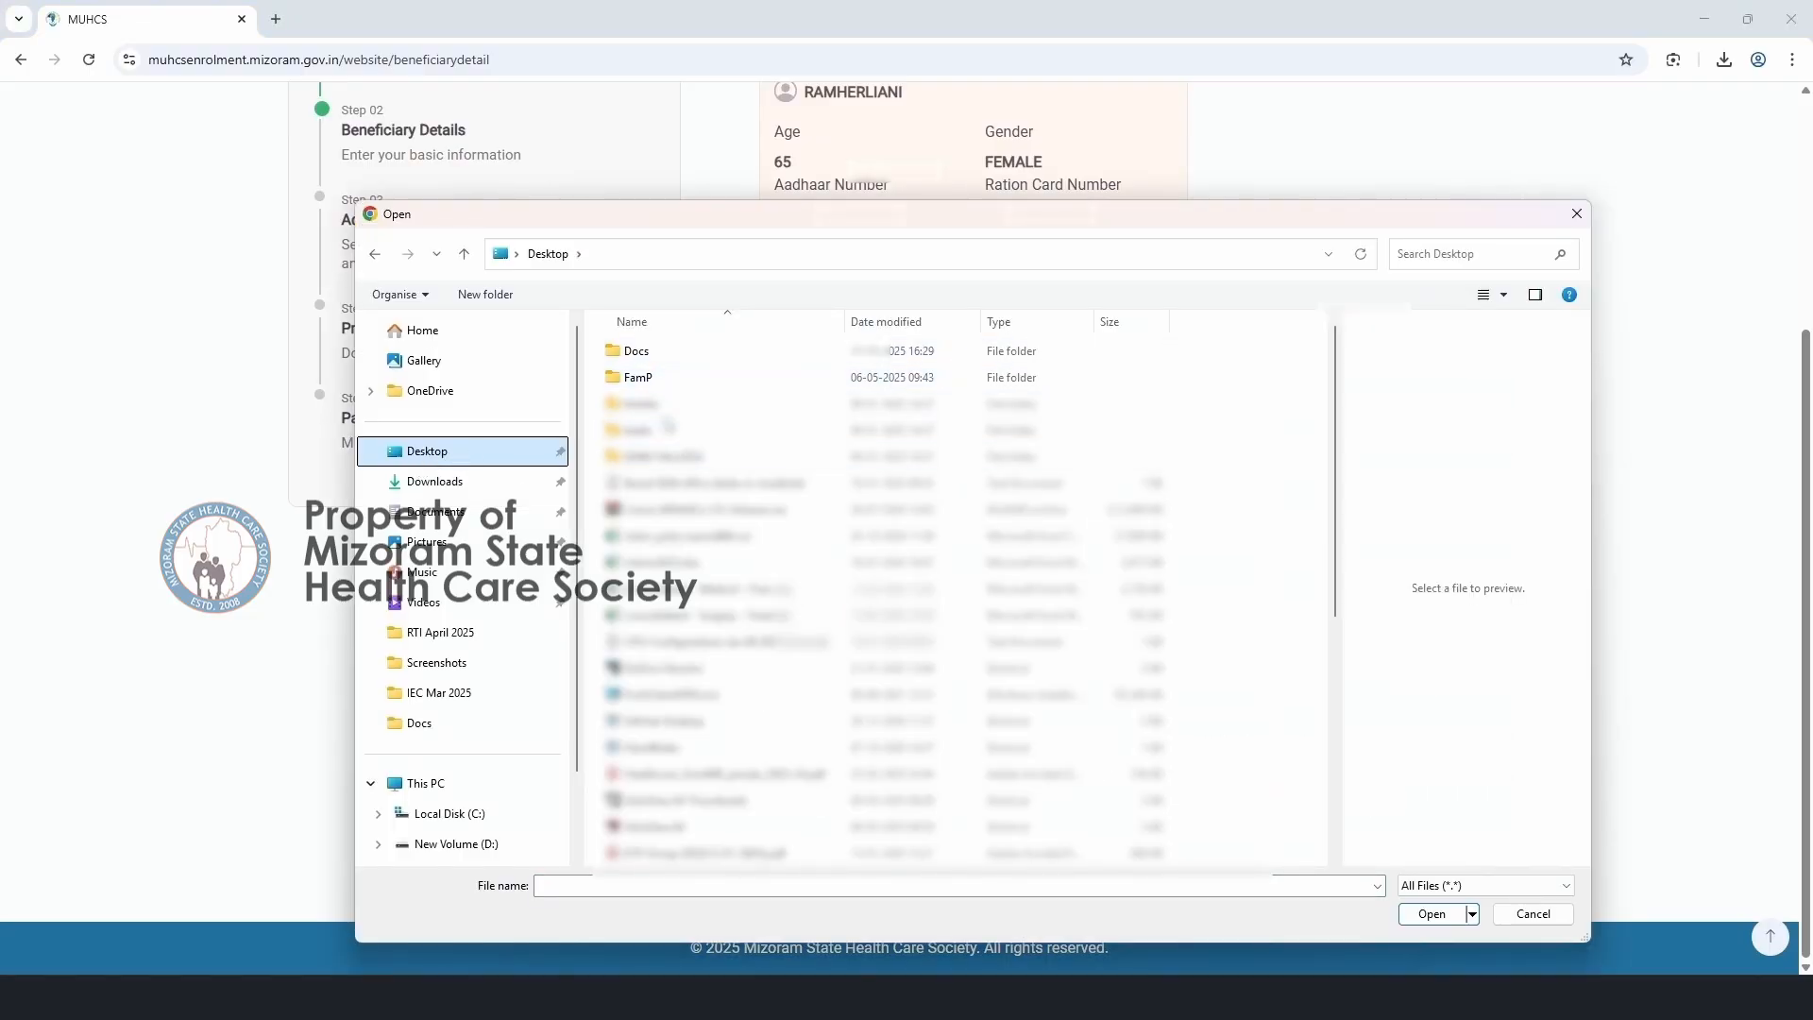
pyautogui.doubleClick(640, 354)
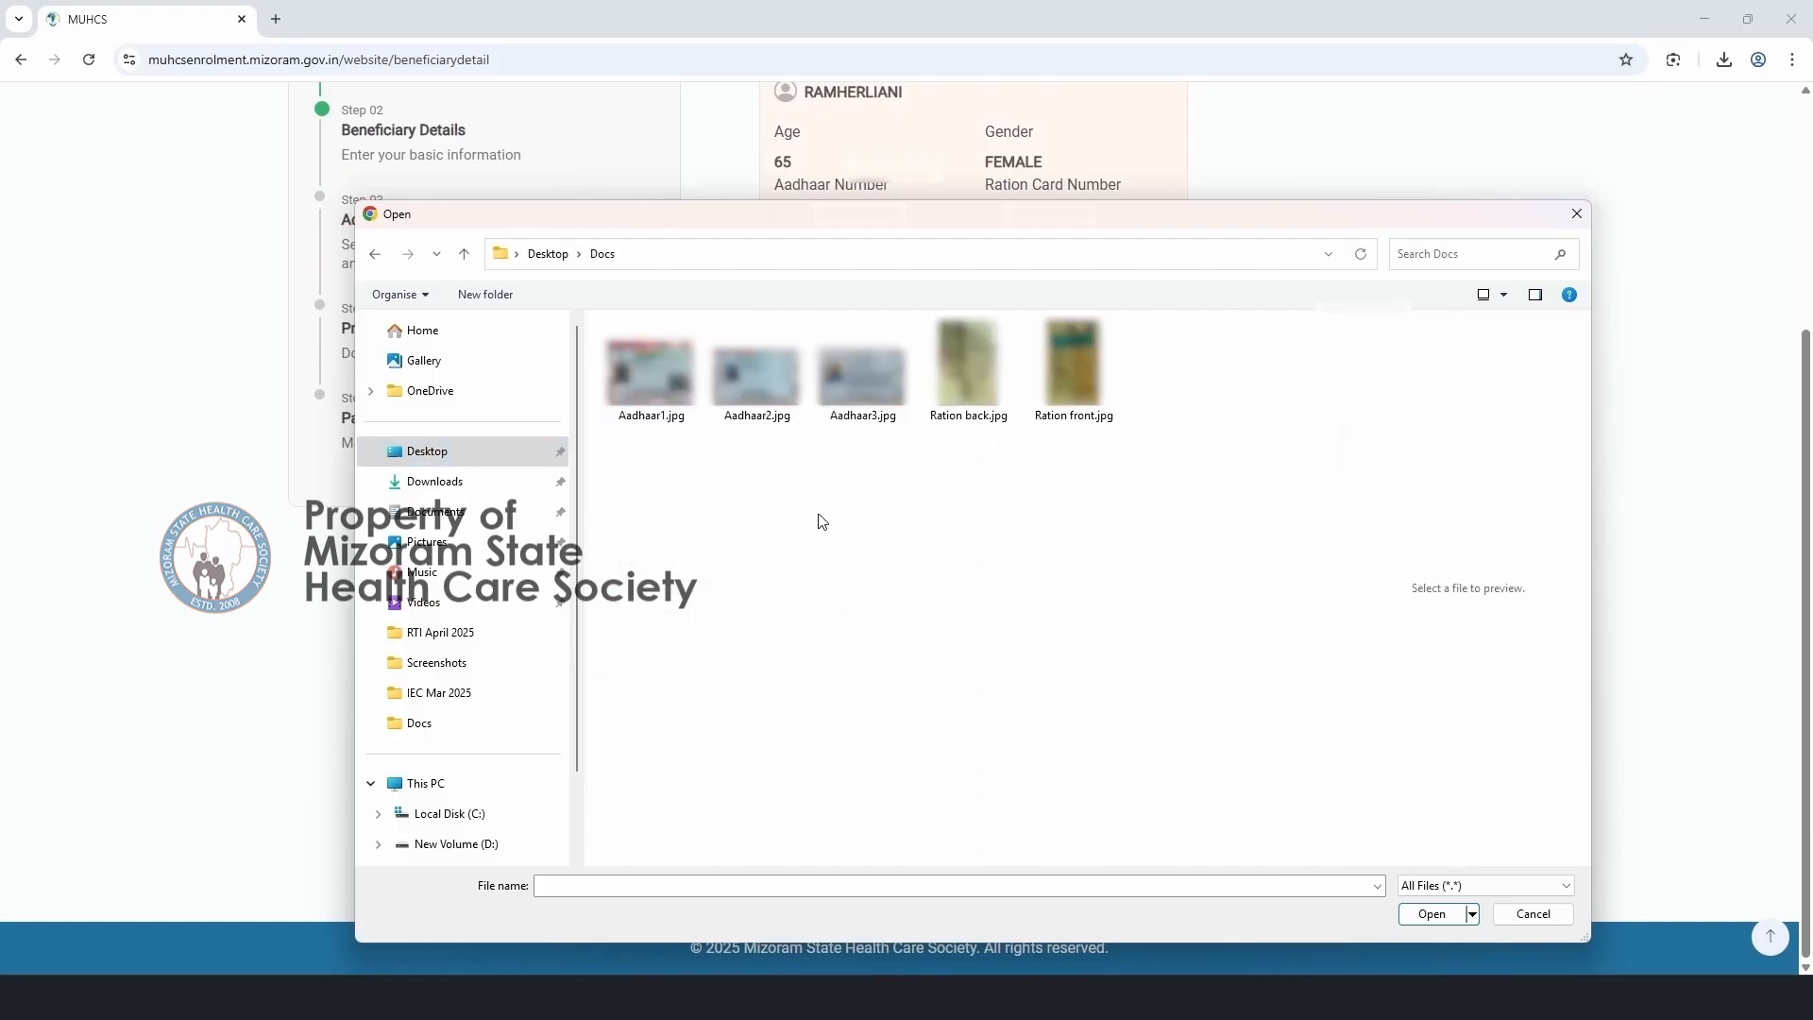
pyautogui.click(1084, 370)
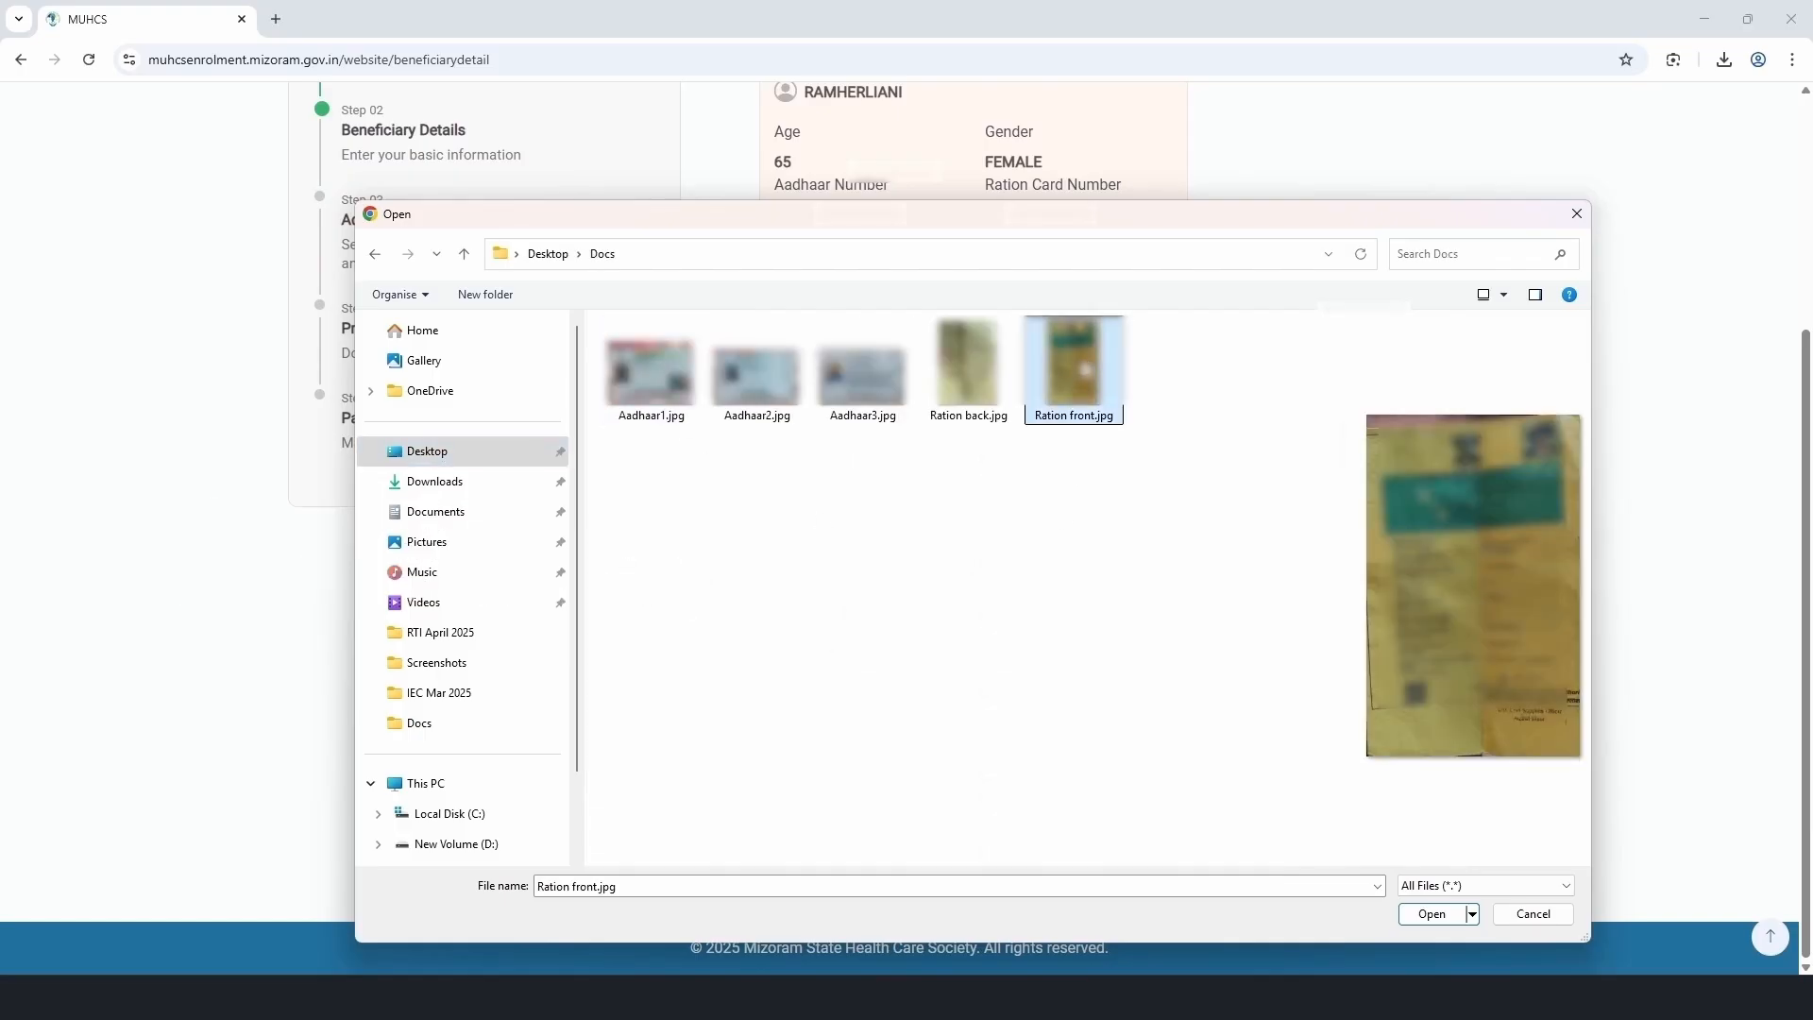
pyautogui.click(1431, 913)
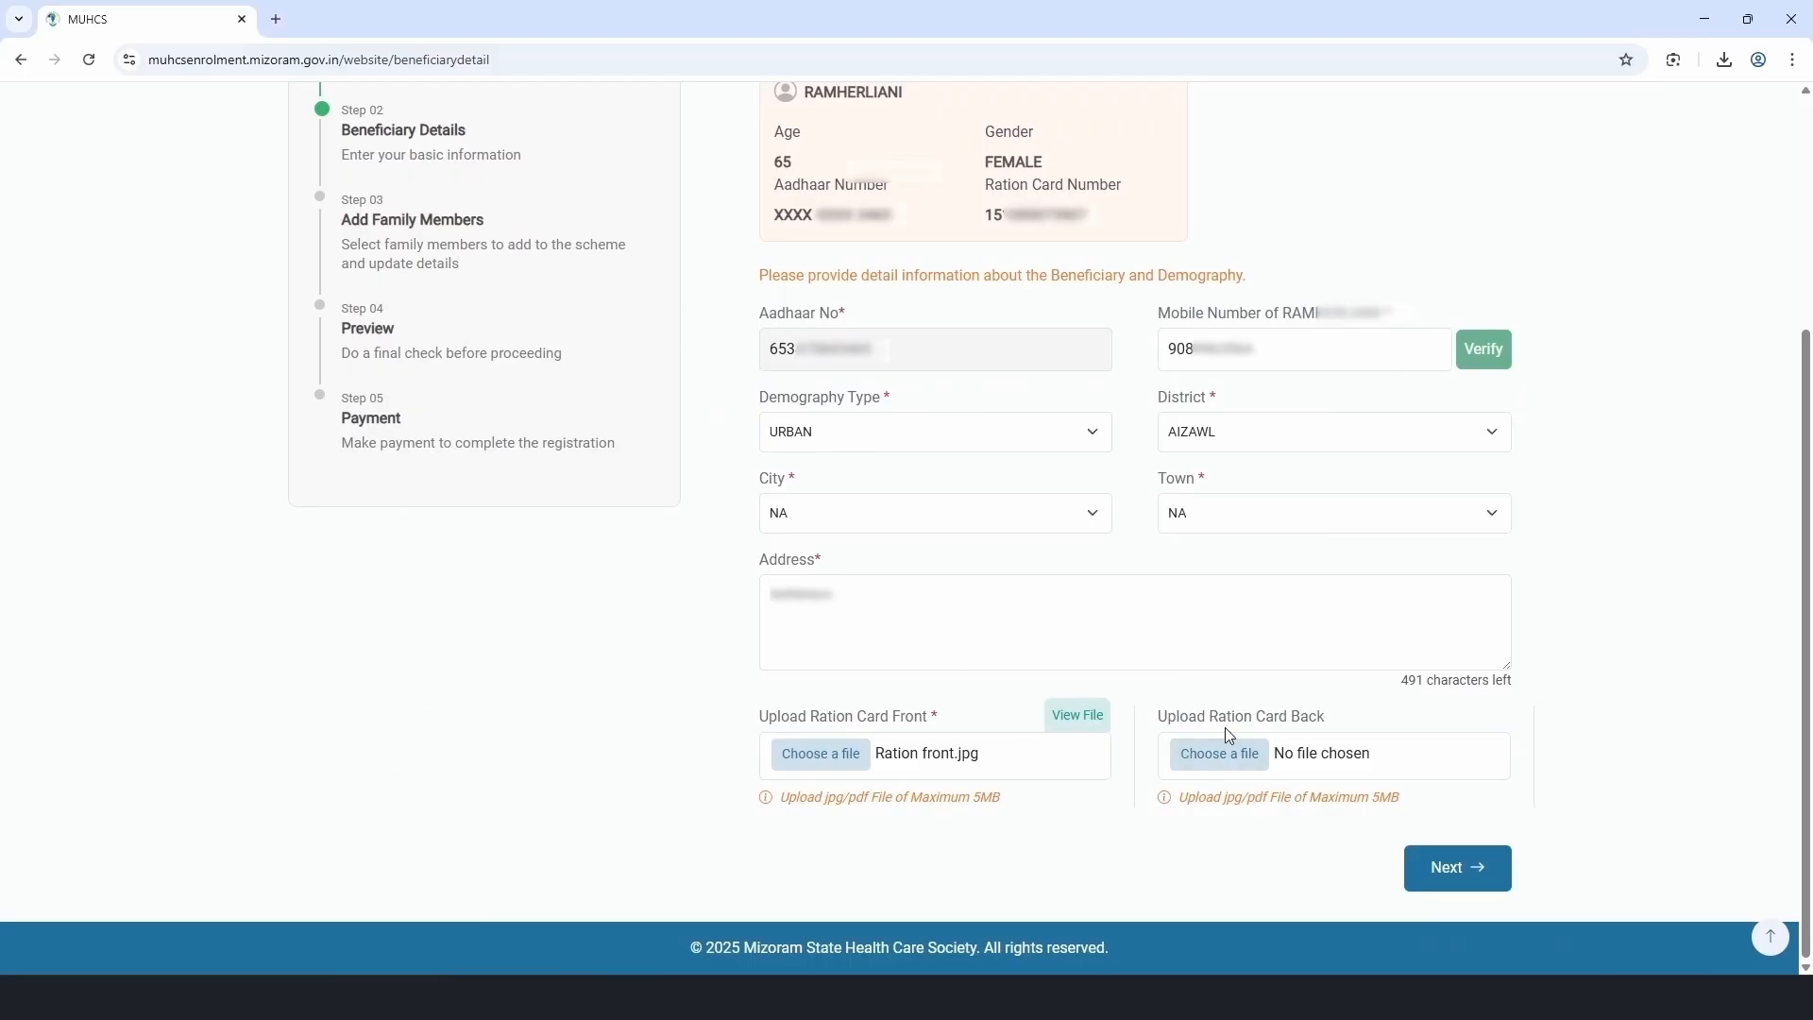
# Step: Upload Ration back.jpg as the ration card back, submit the beneficiary details and acknowledge the confirmation
pyautogui.click(1219, 755)
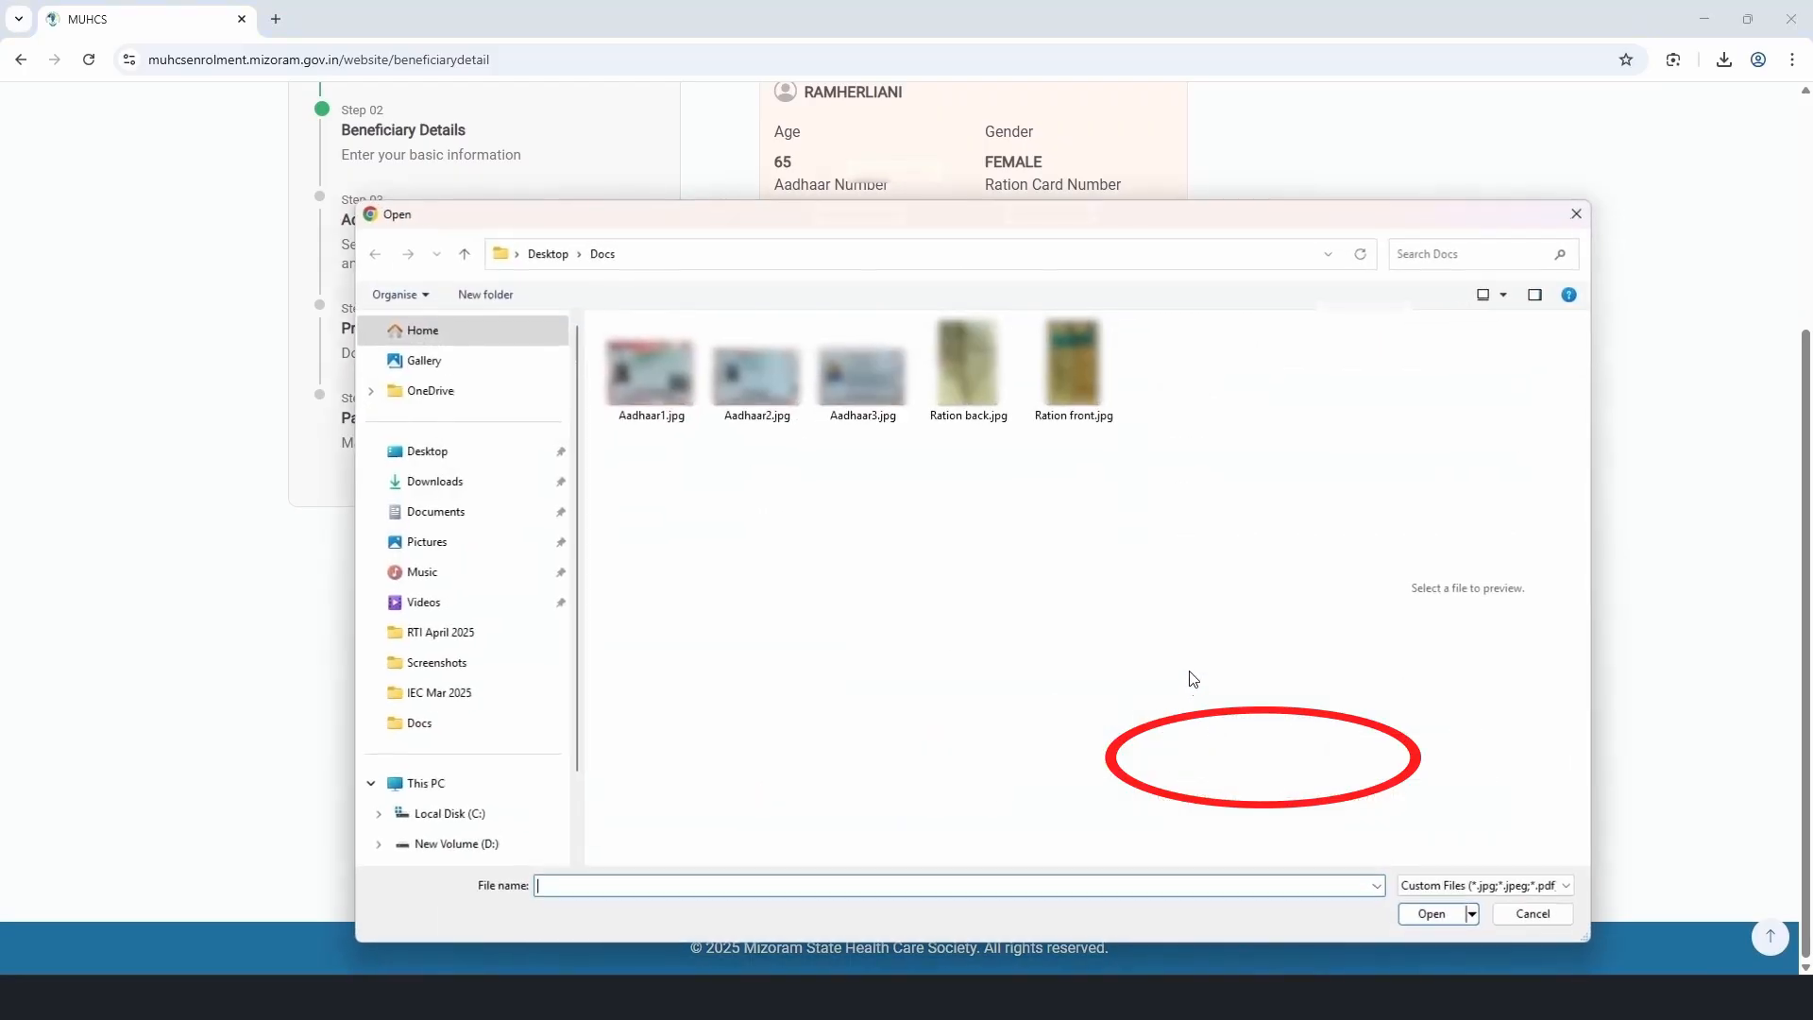
pyautogui.click(968, 370)
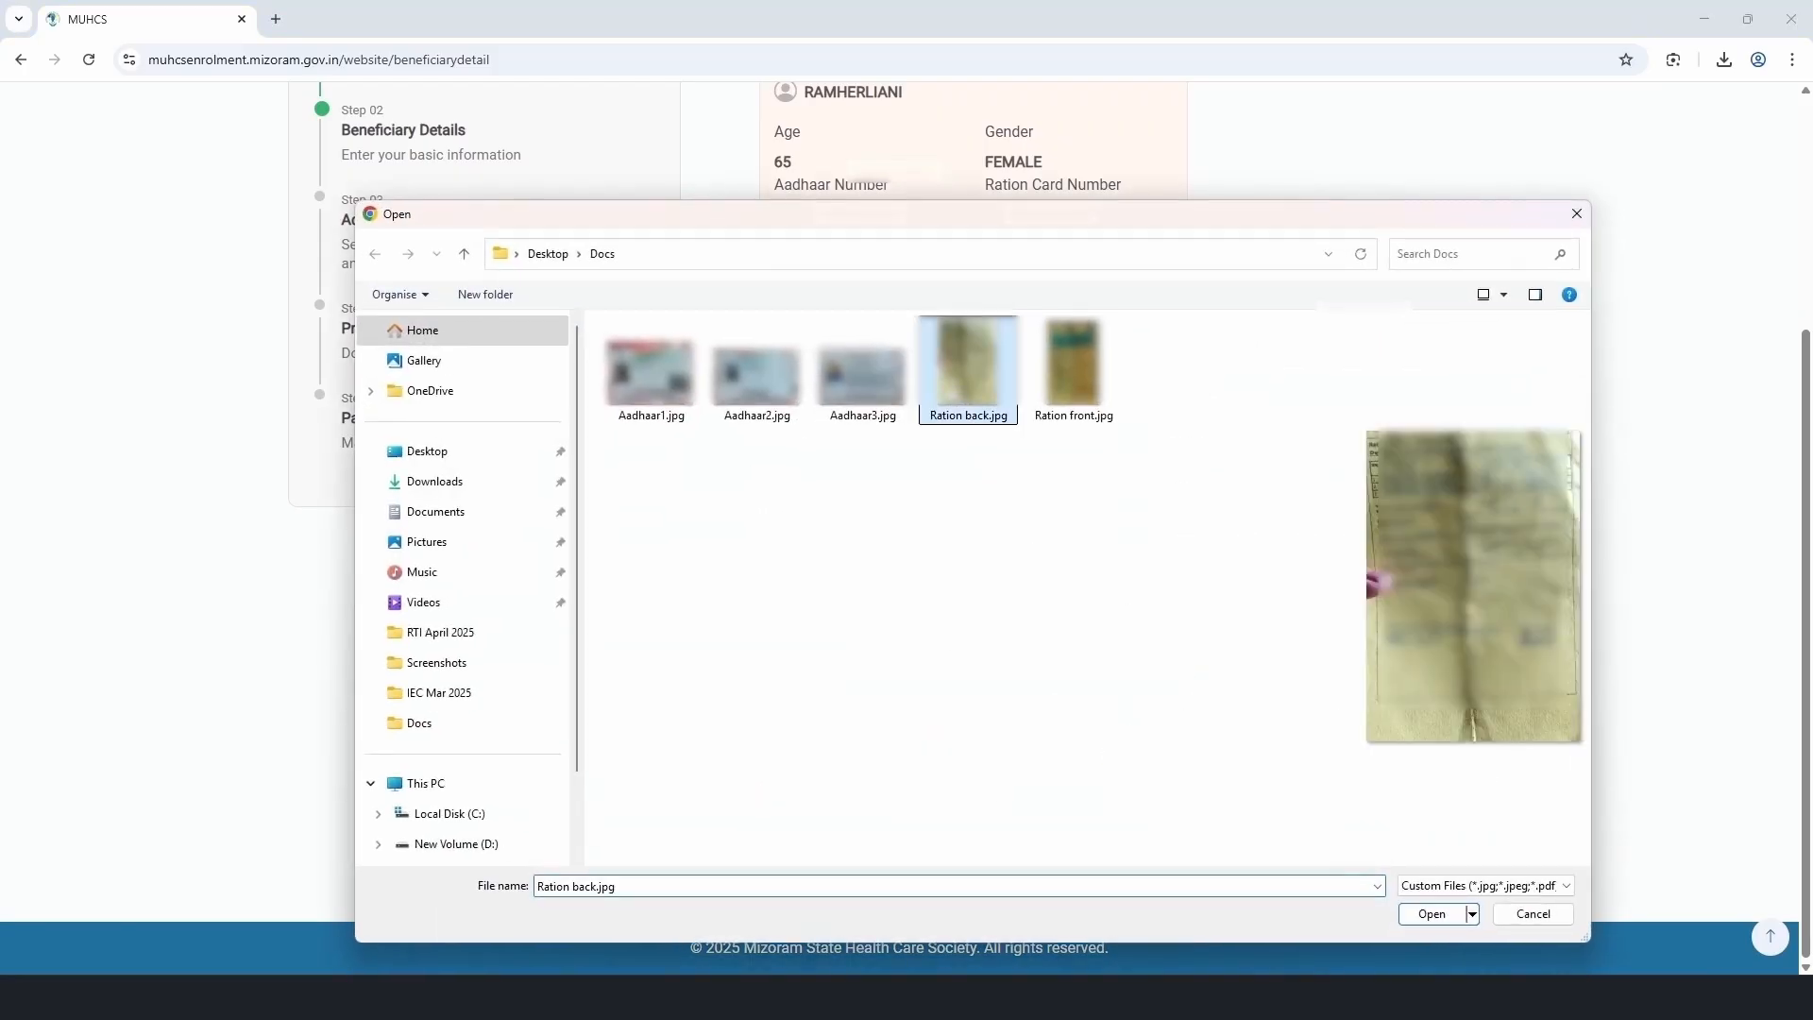
pyautogui.click(1432, 915)
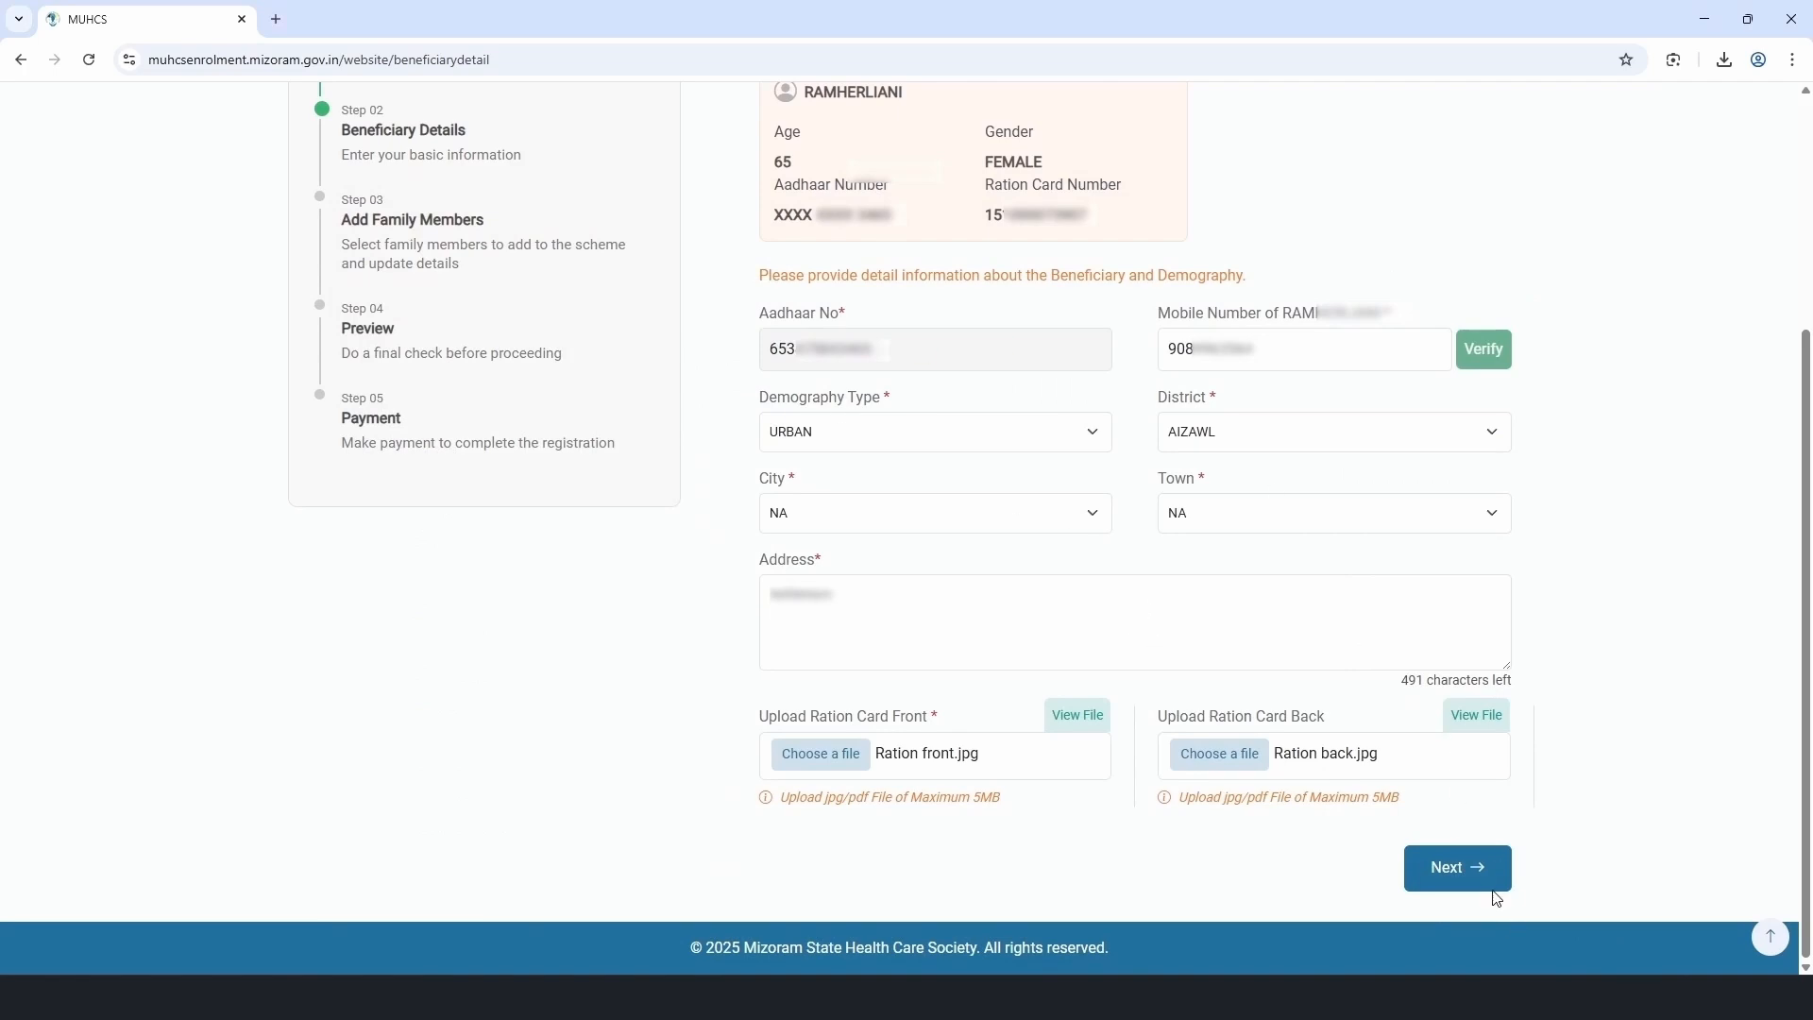
pyautogui.click(1478, 868)
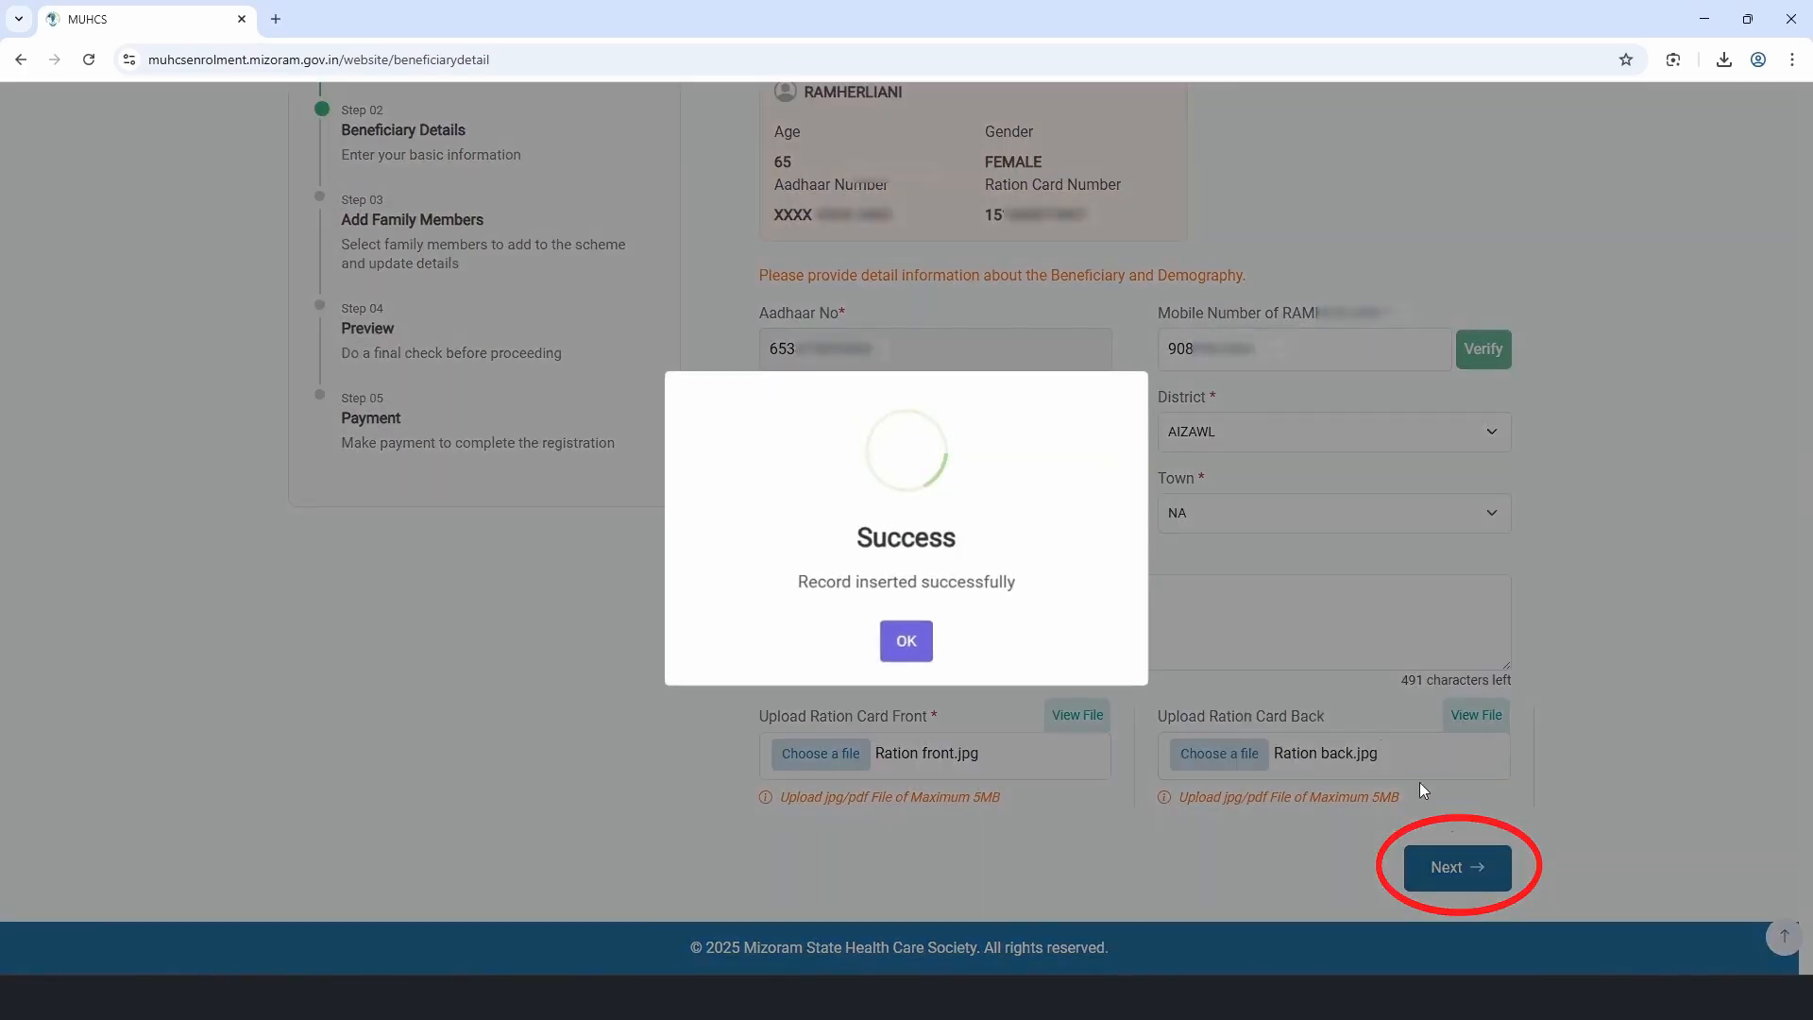
pyautogui.click(906, 642)
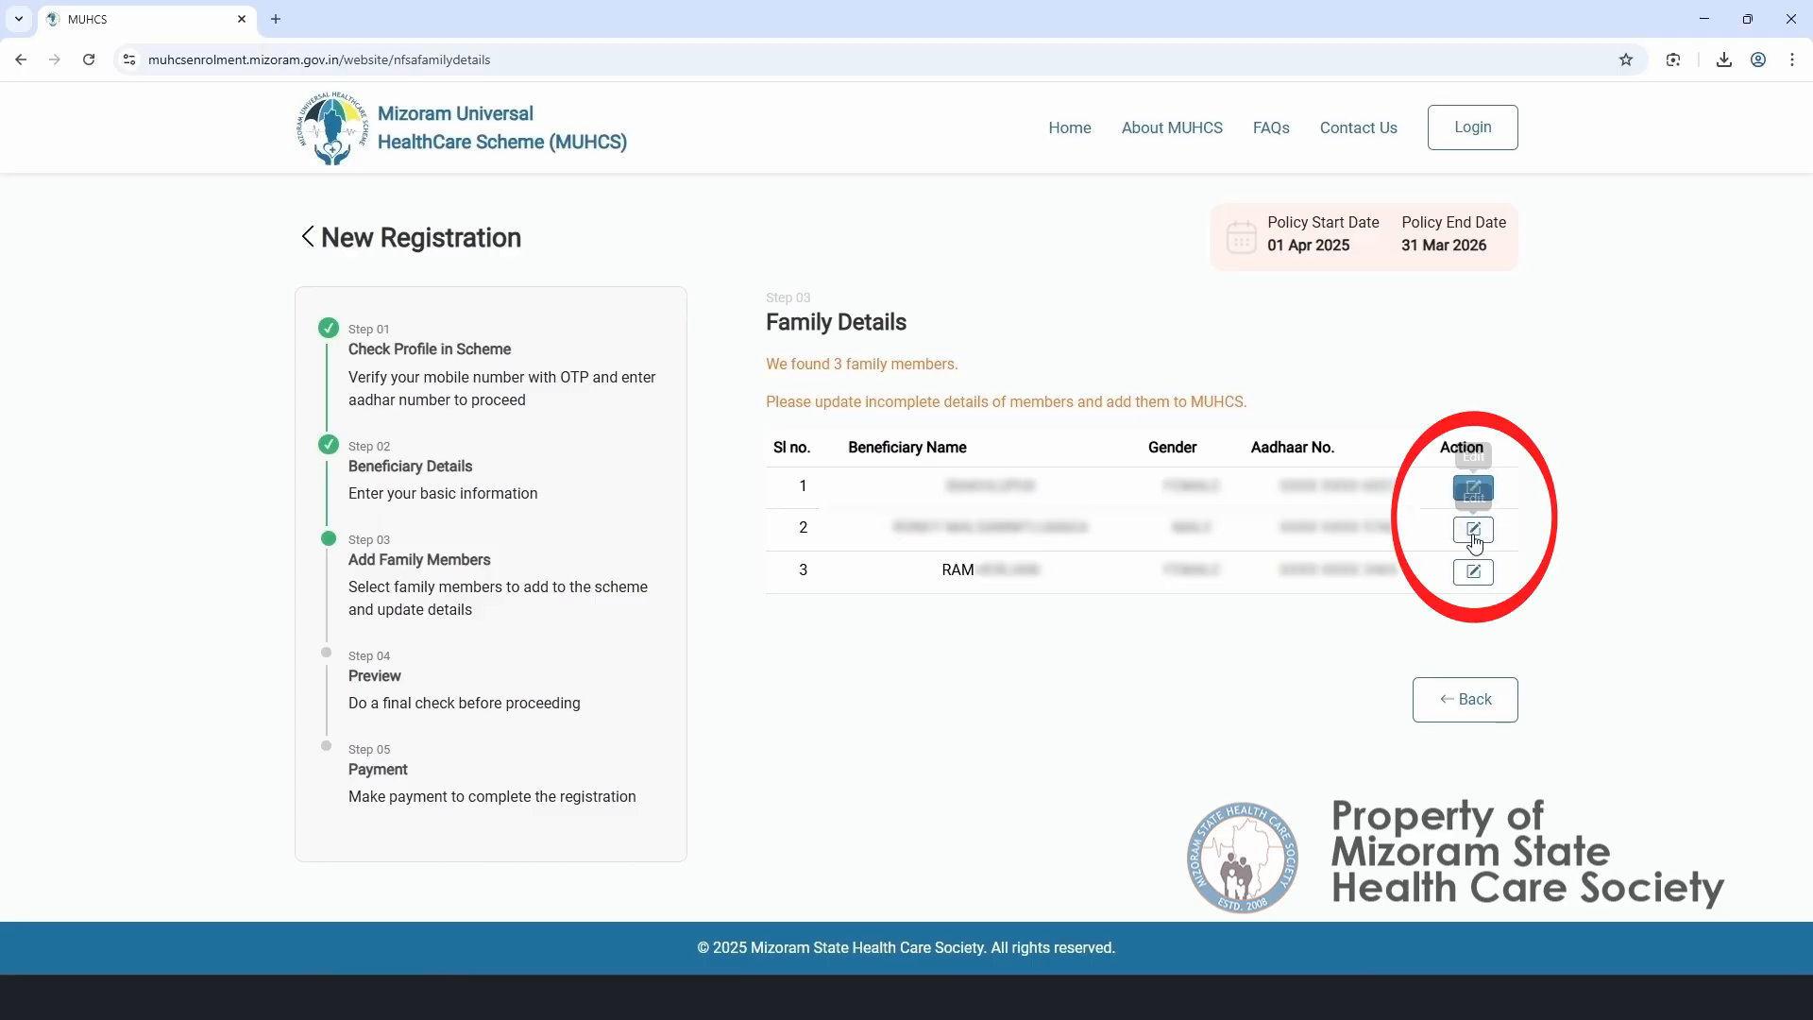
# Step: Open the third family member's details for editing and upload Aadhaar1.jpg as the Aadhaar document
pyautogui.click(1483, 586)
pyautogui.scroll(-2, 909, 658)
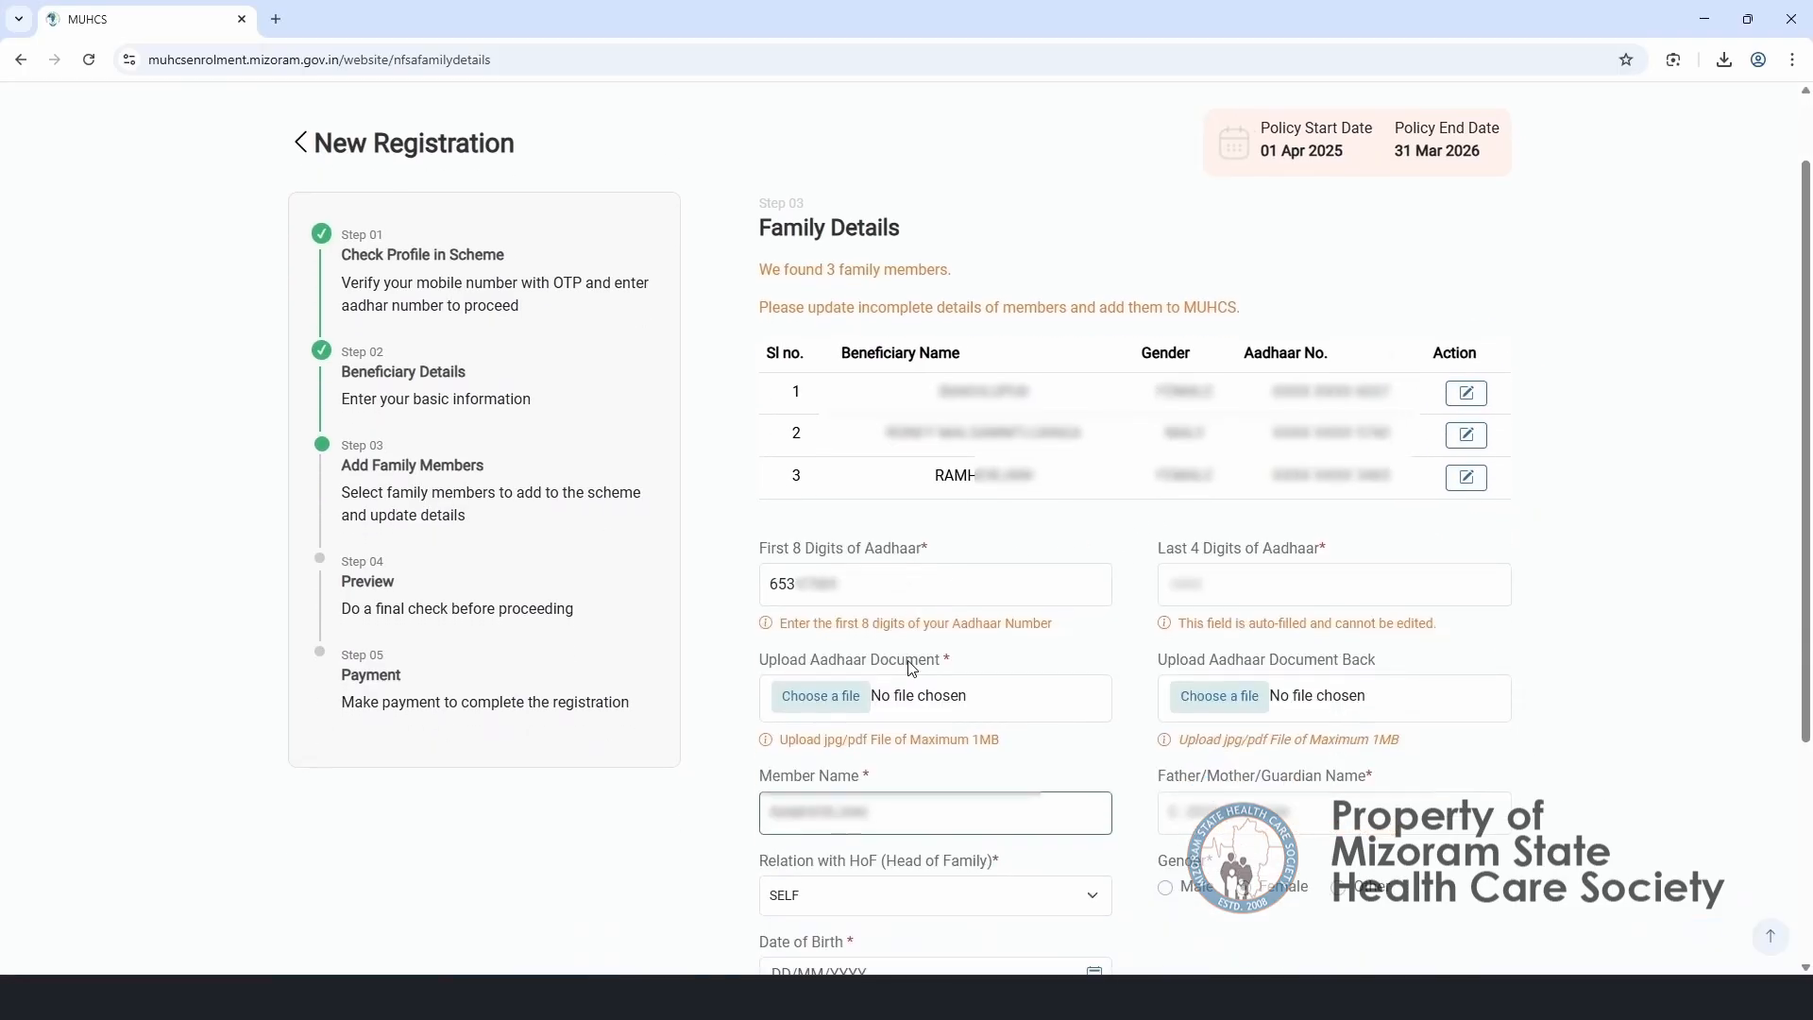
pyautogui.click(1244, 493)
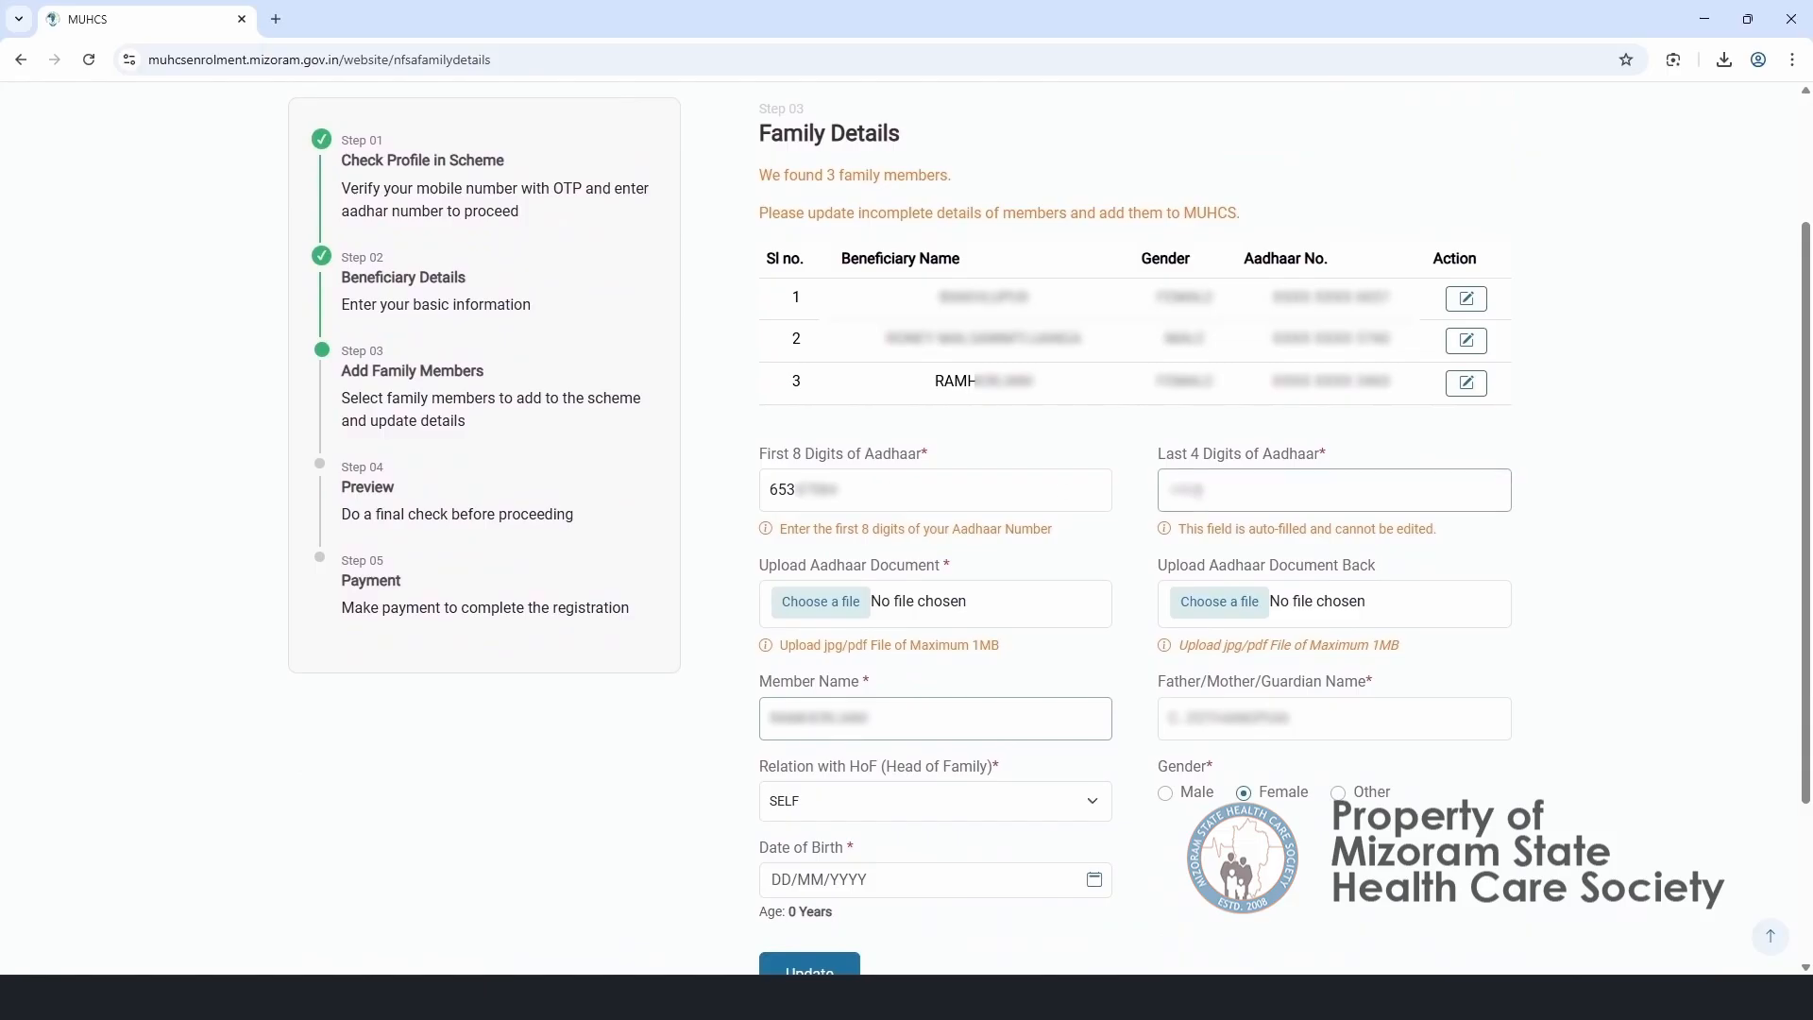
pyautogui.click(1052, 494)
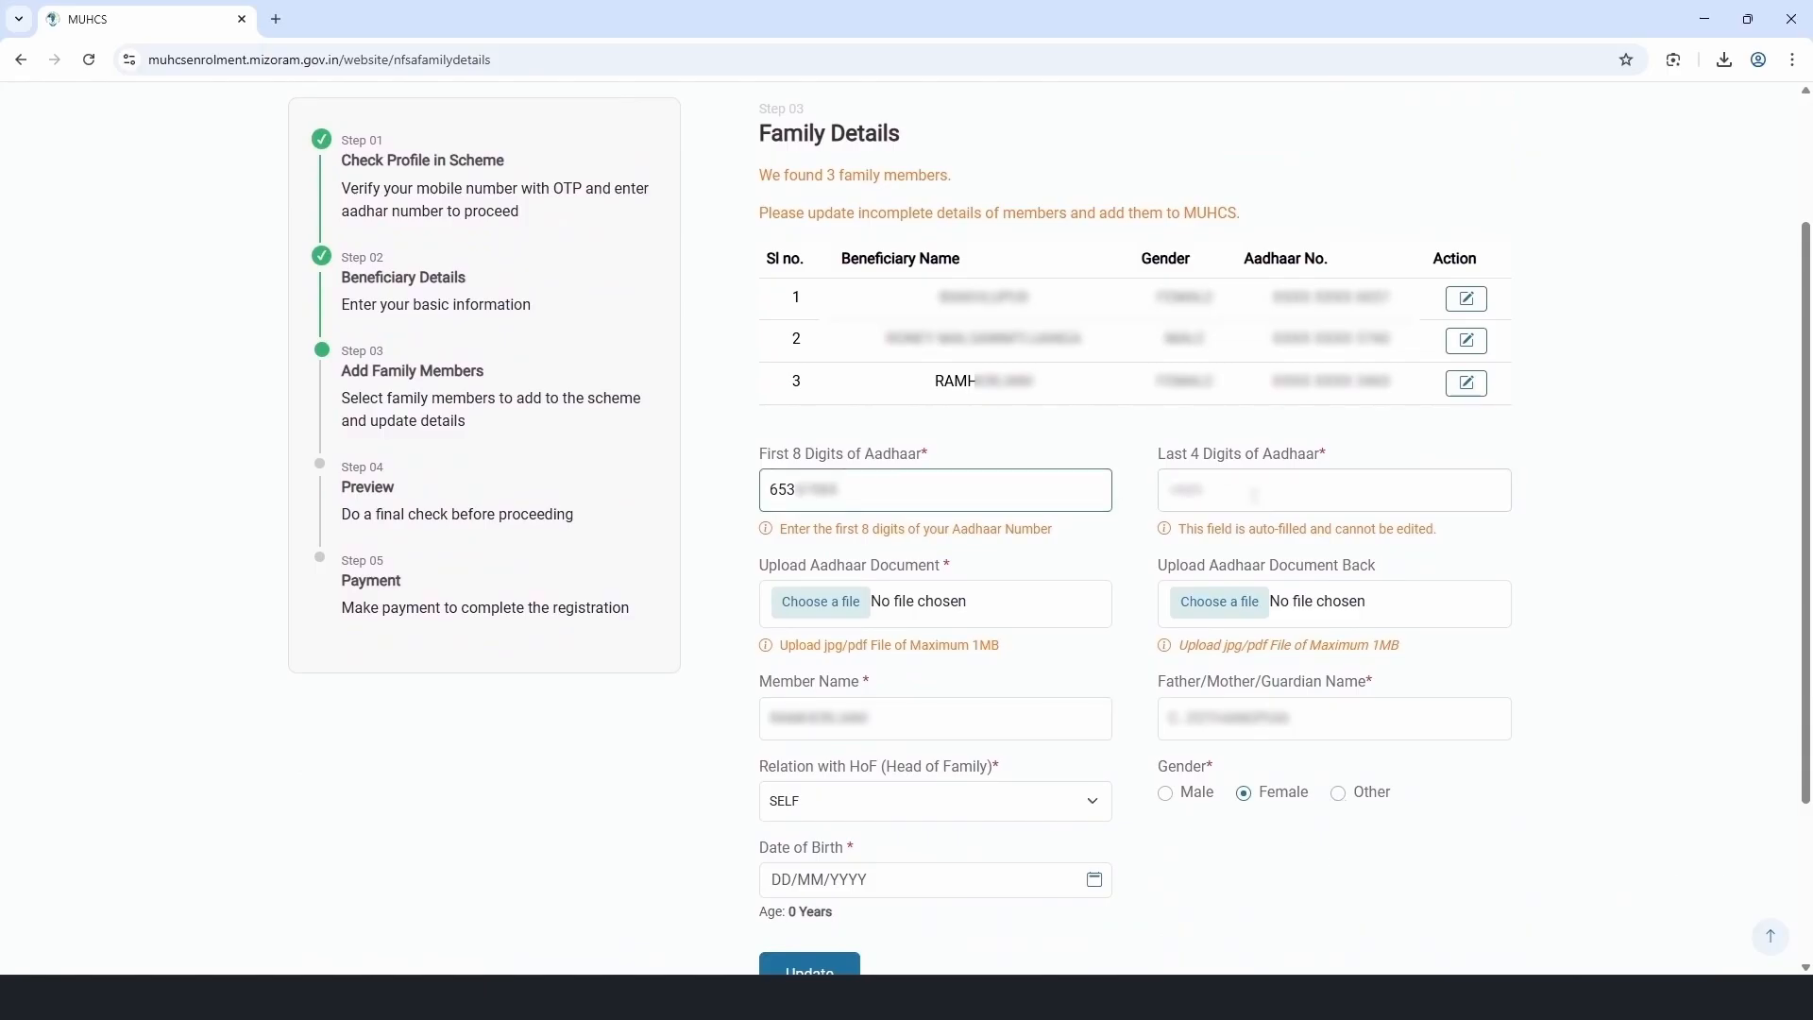
pyautogui.click(1254, 496)
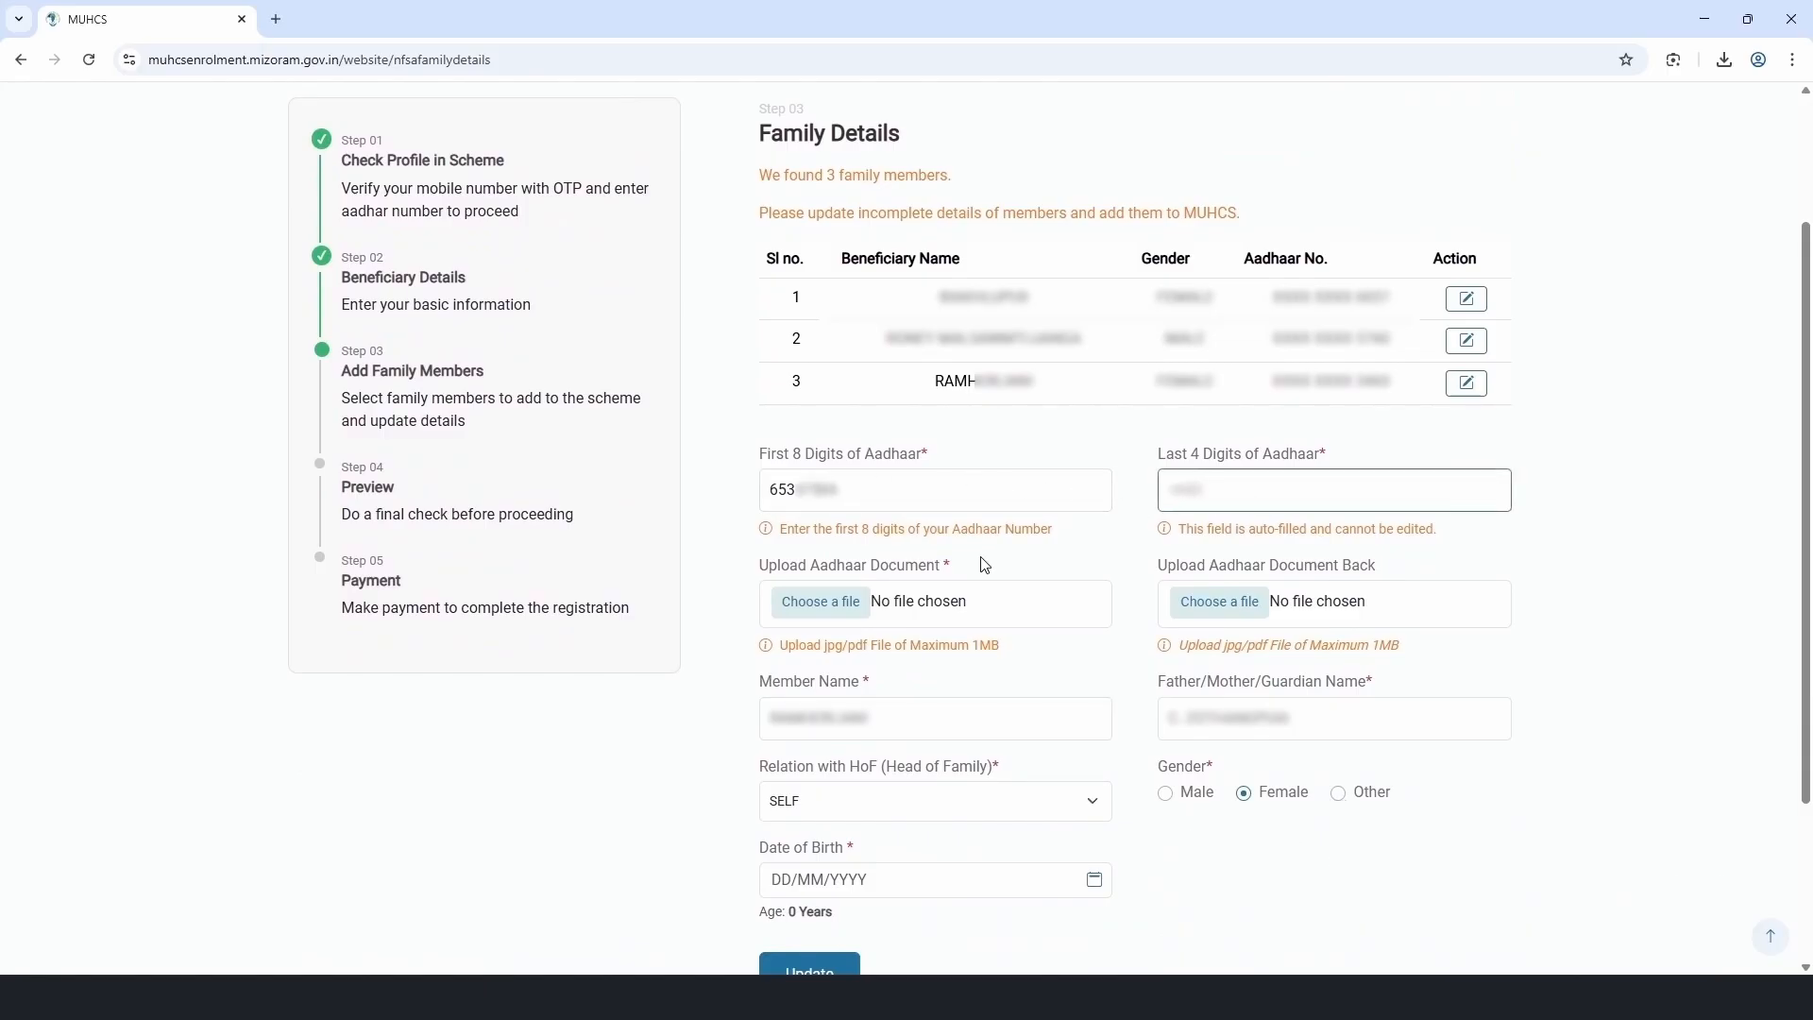
pyautogui.scroll(-1, 982, 563)
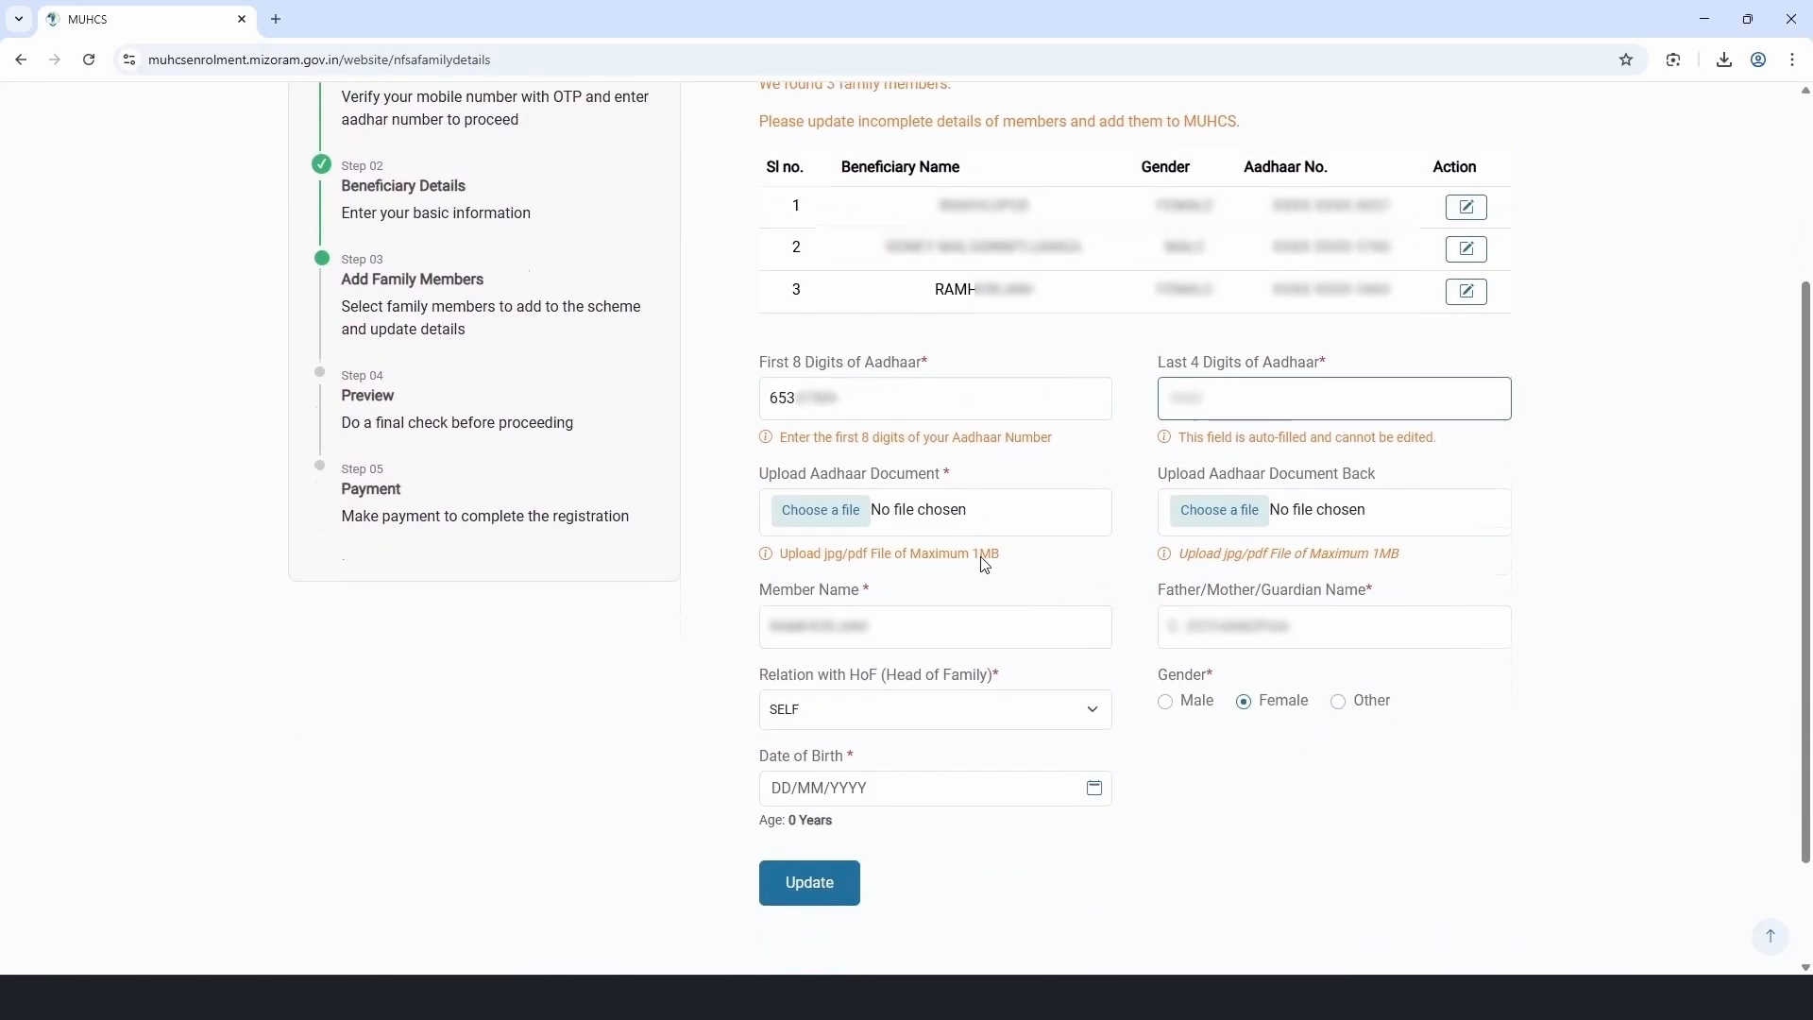
pyautogui.click(819, 510)
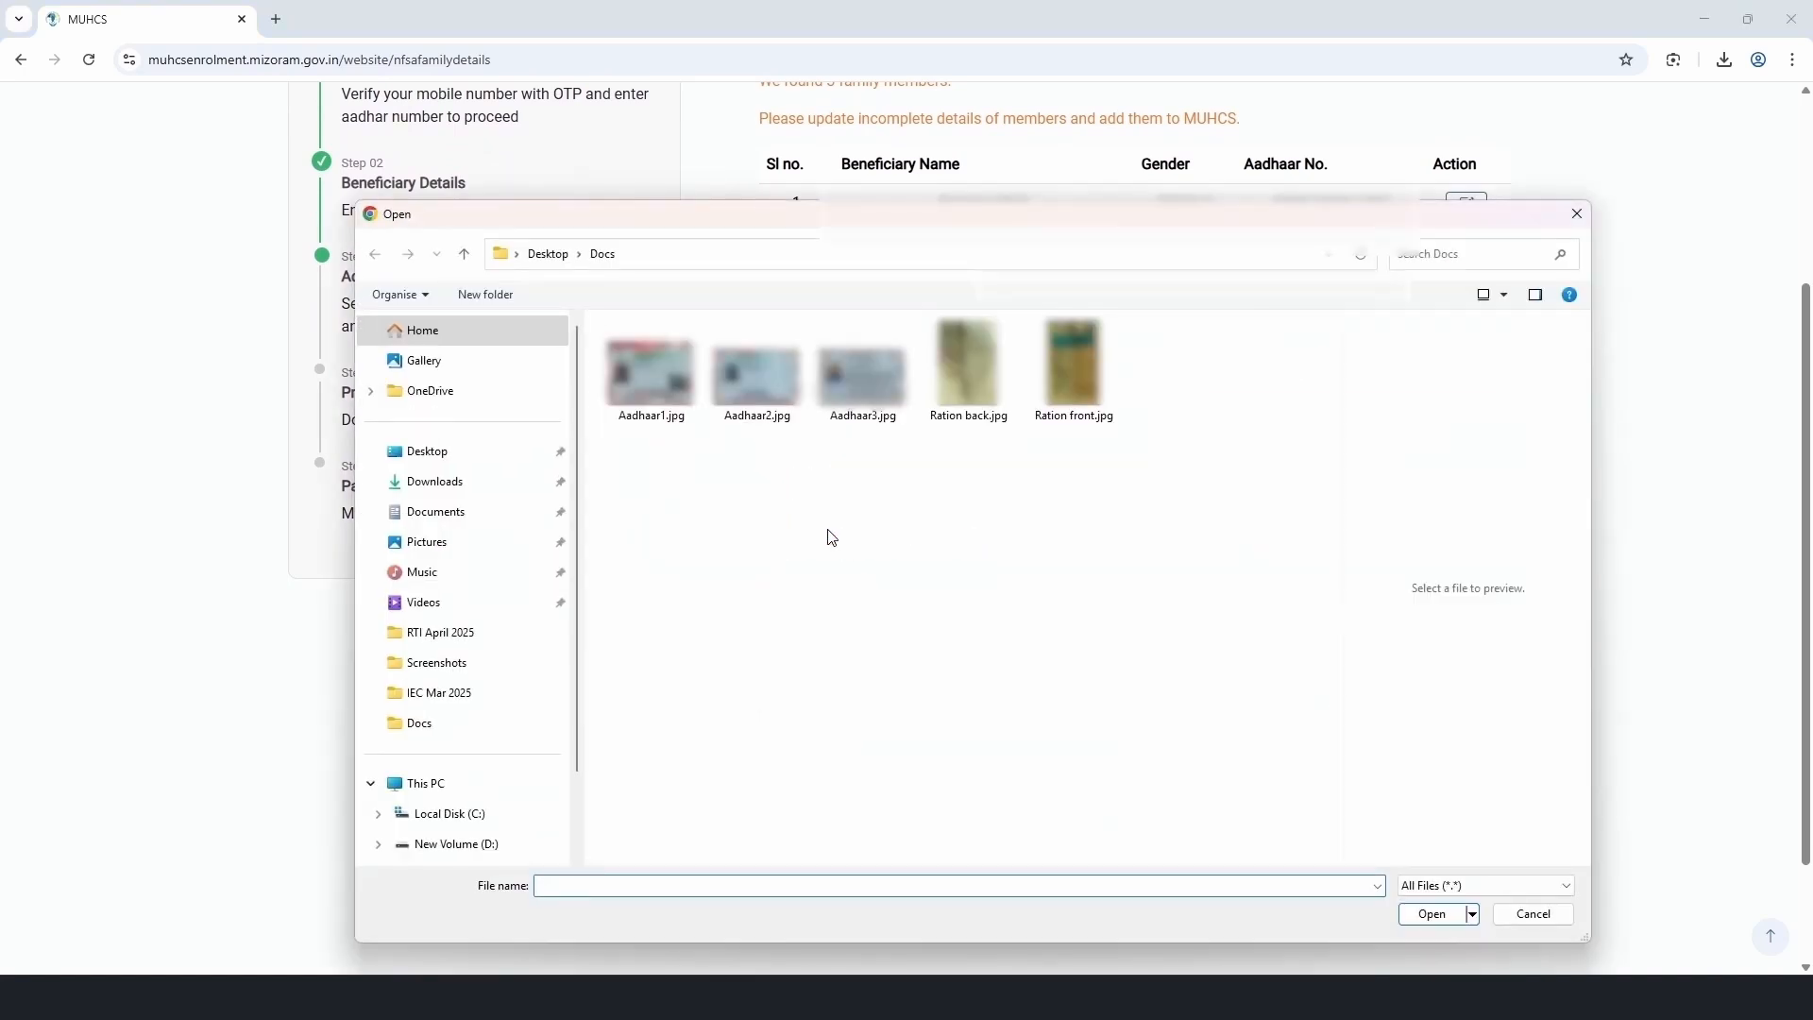
pyautogui.click(680, 427)
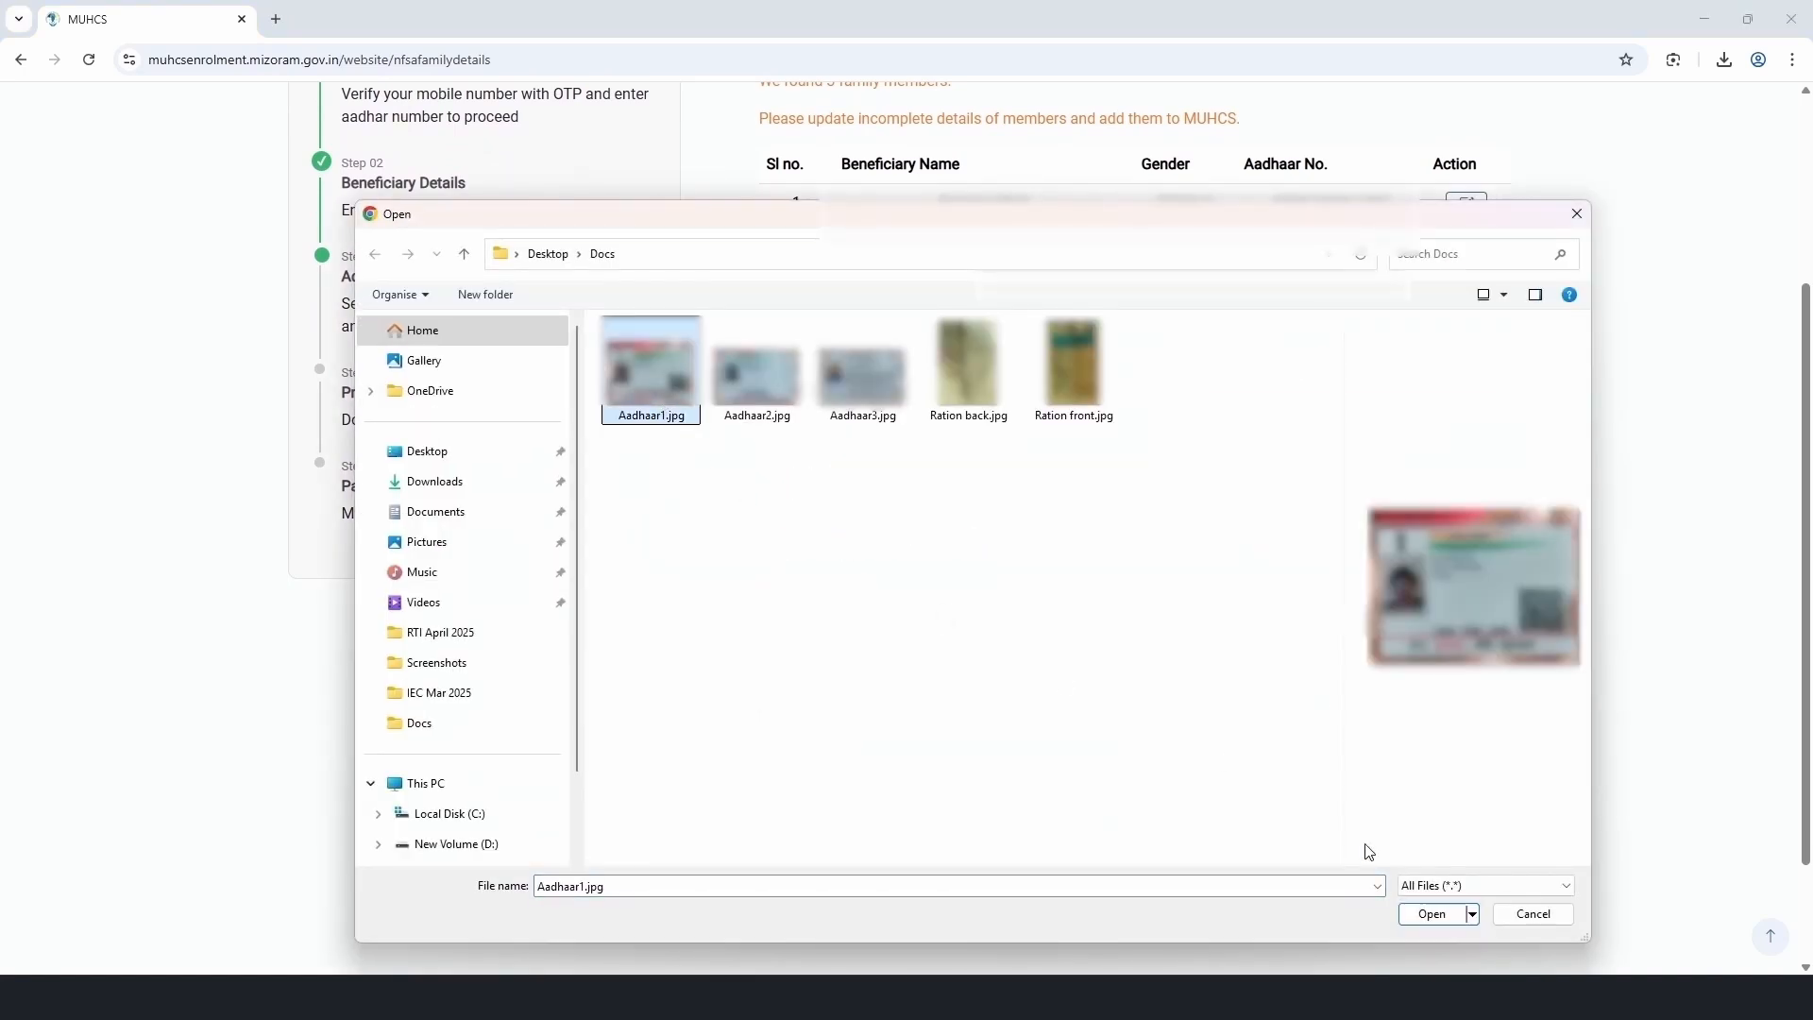
pyautogui.click(1428, 914)
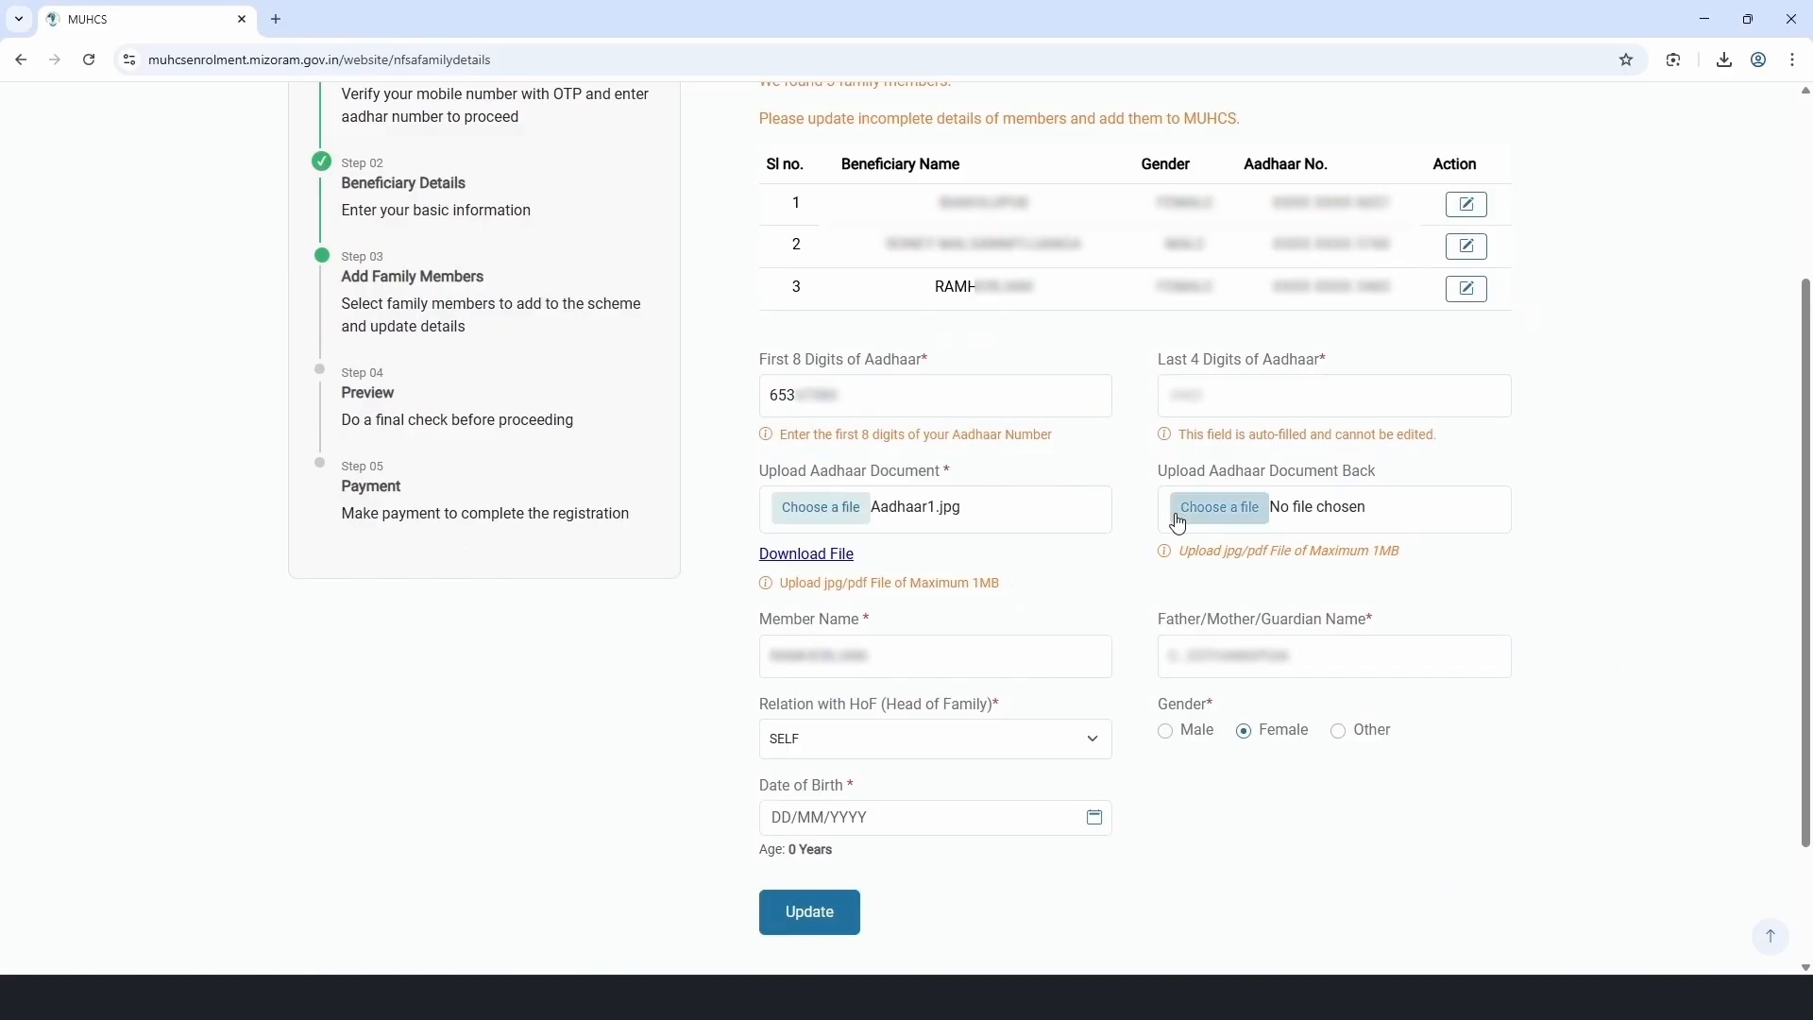
pyautogui.scroll(-1, 1035, 598)
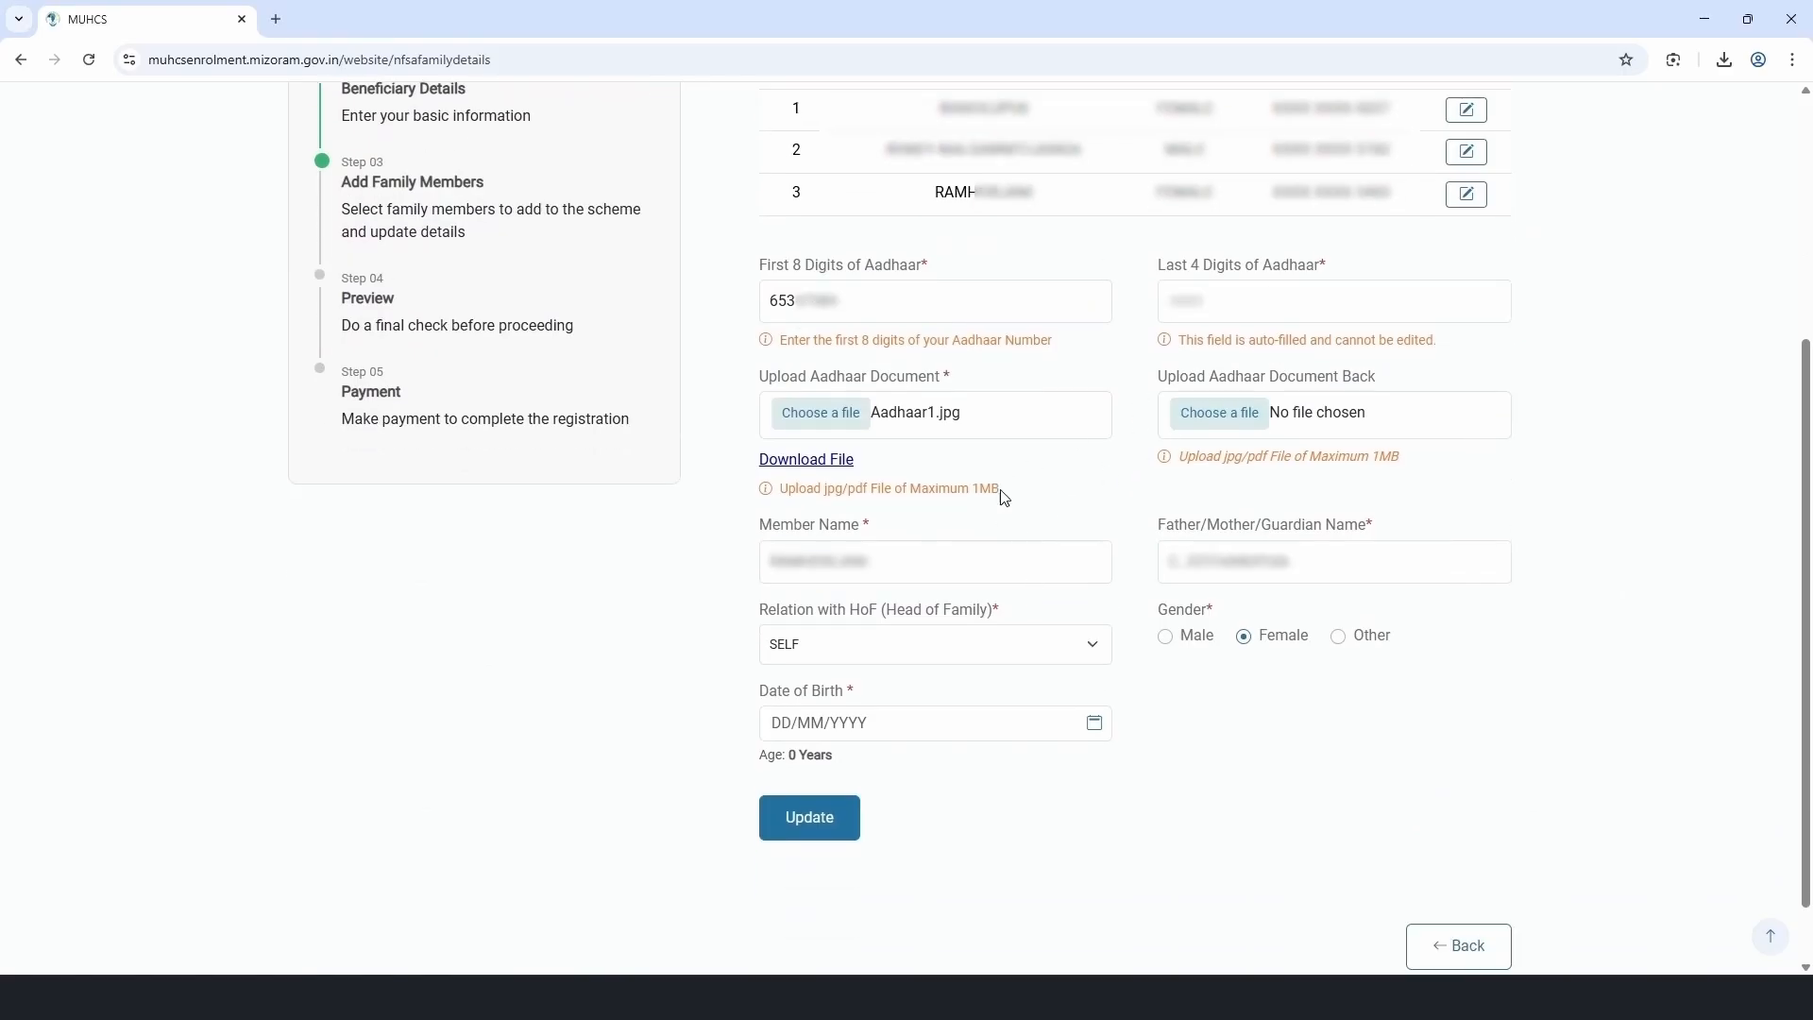
pyautogui.click(928, 564)
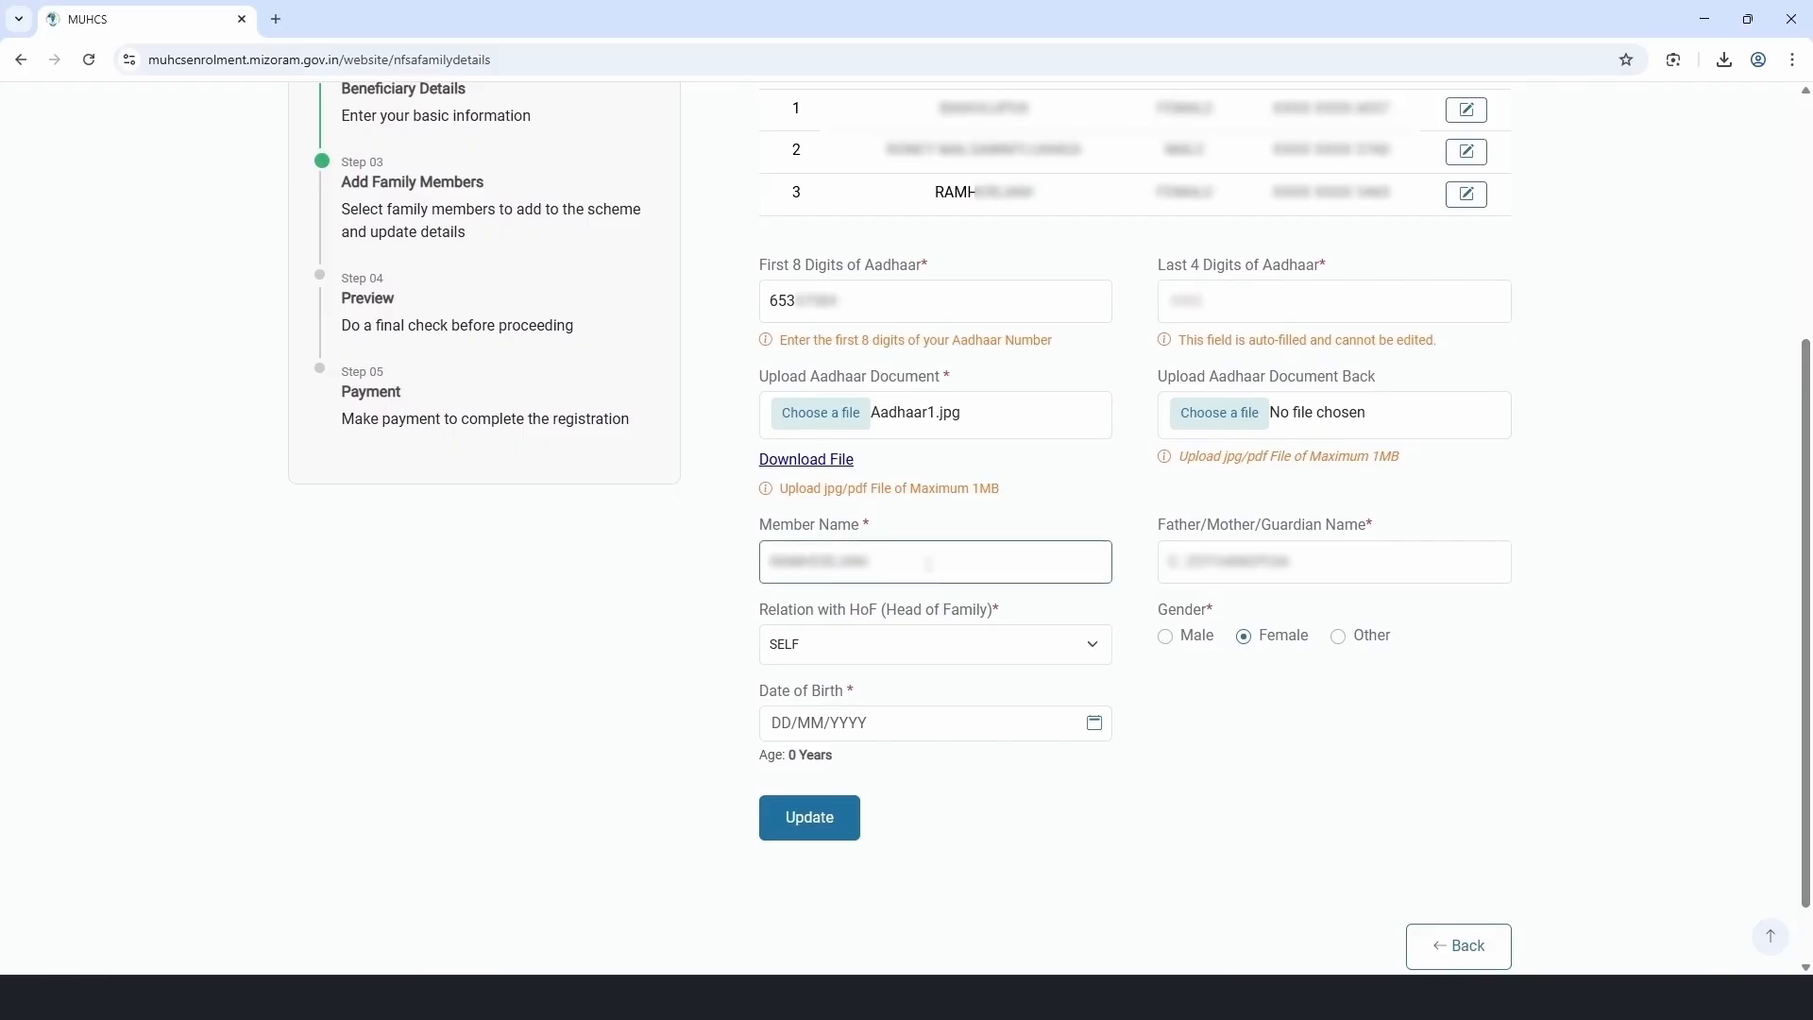
pyautogui.click(1313, 561)
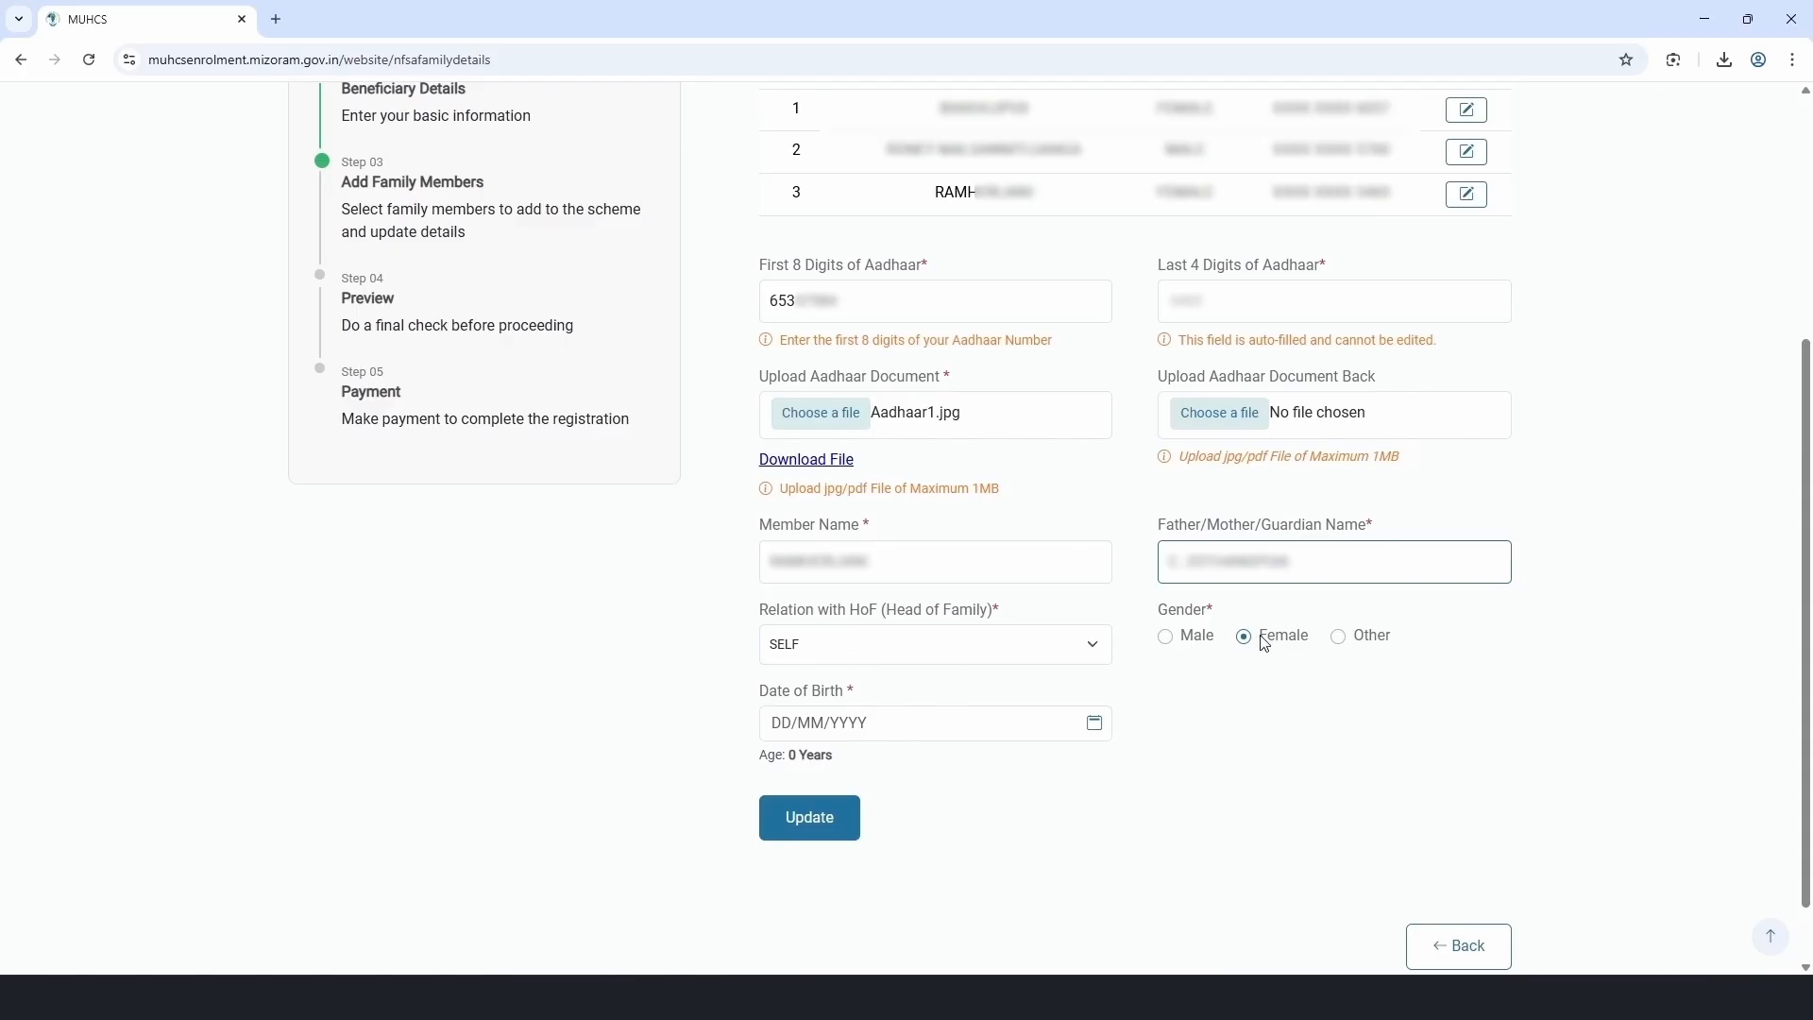
# Step: Pick the member's date of birth in the calendar and update the member's details
pyautogui.click(1011, 727)
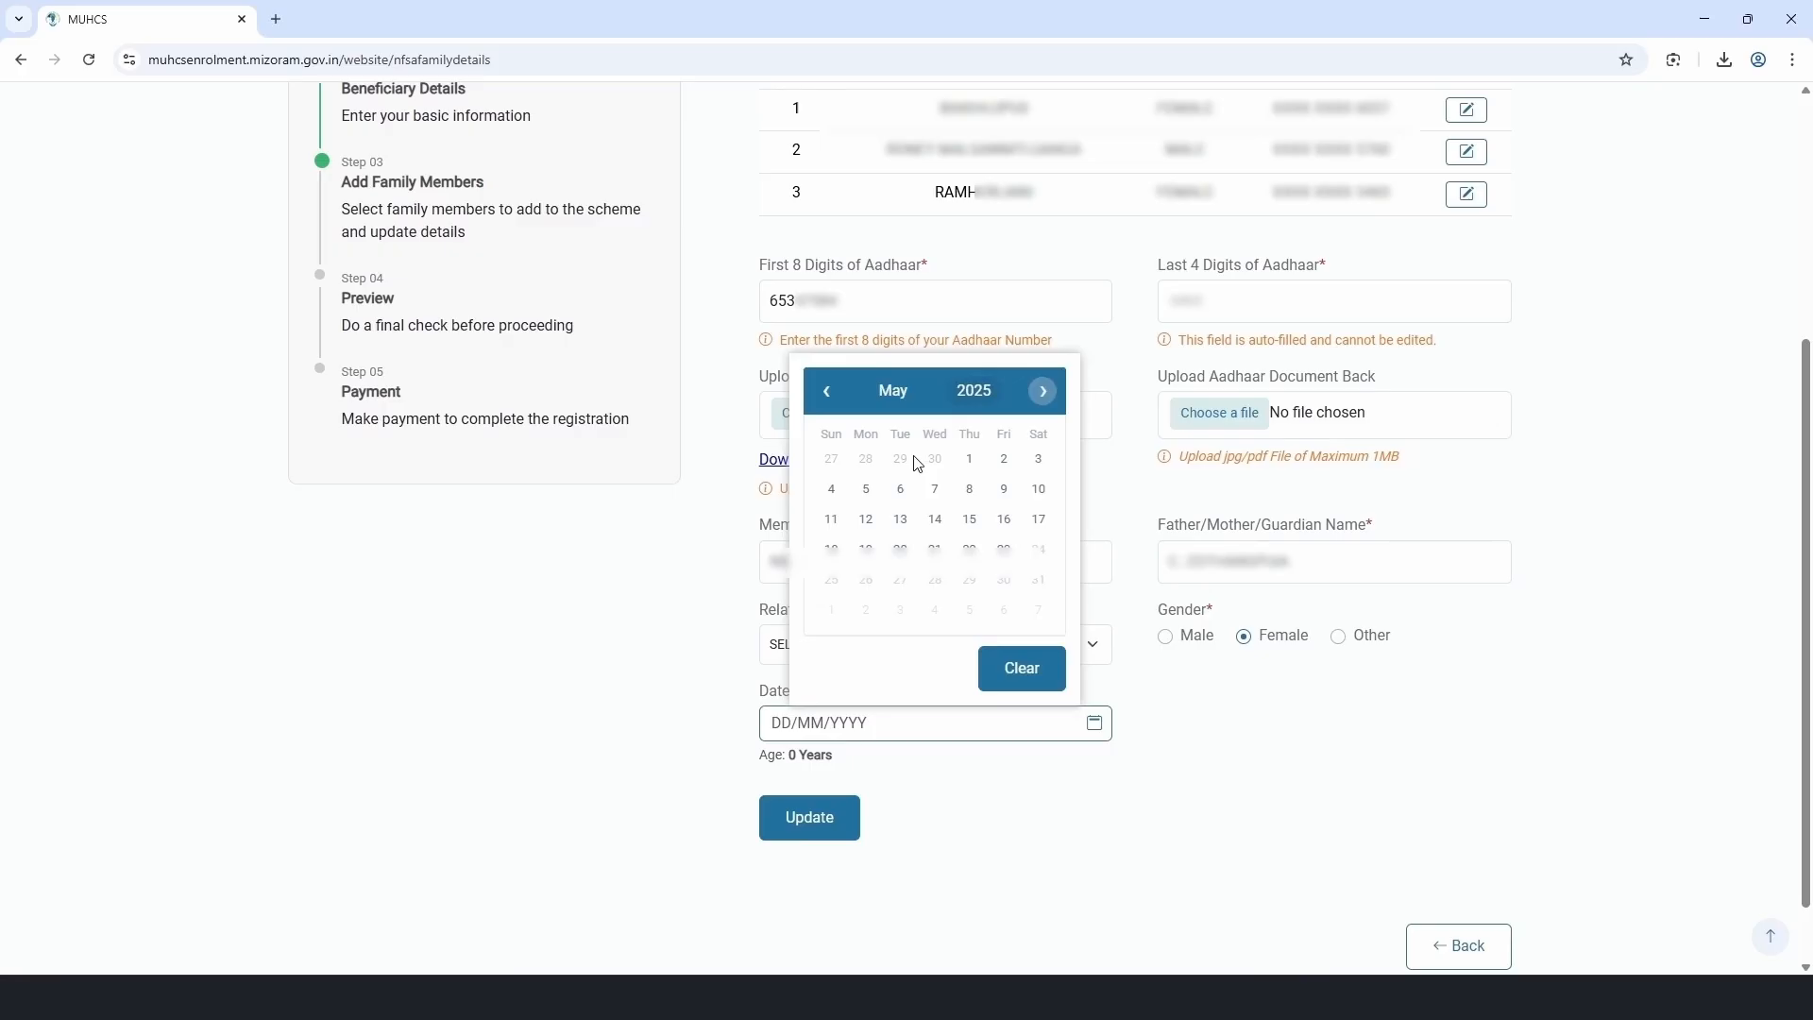
pyautogui.click(821, 406)
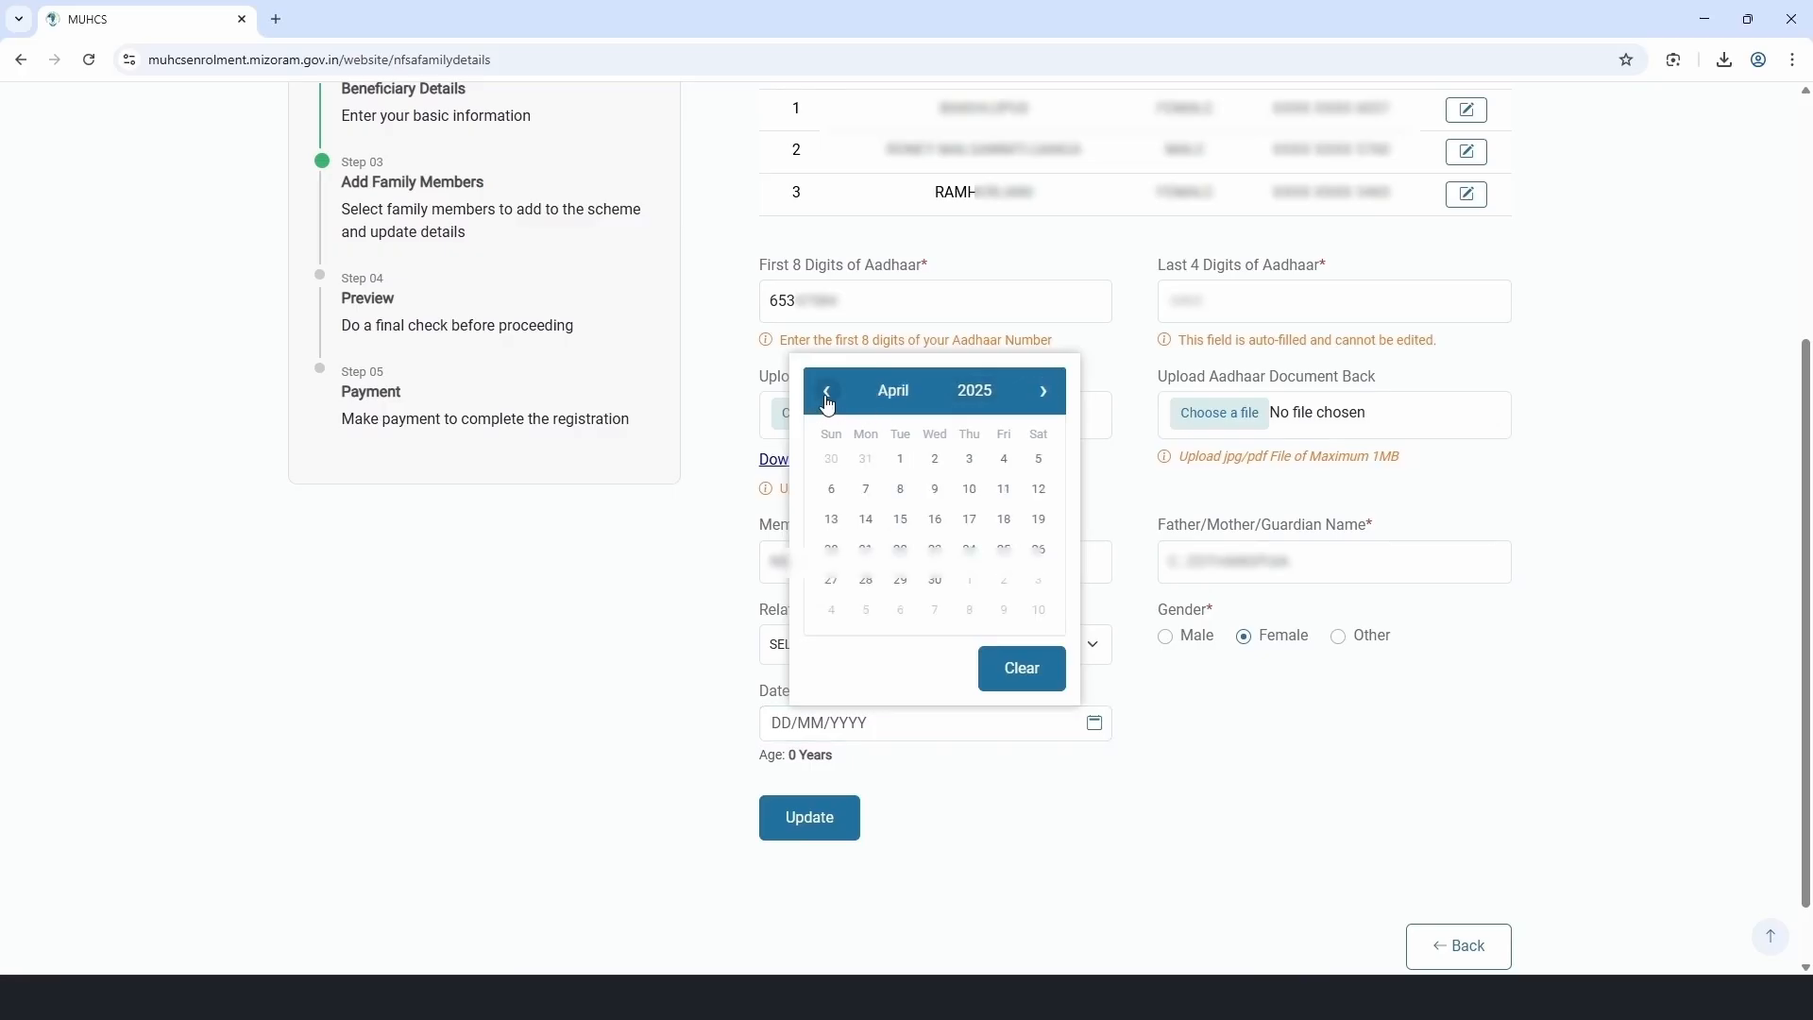
pyautogui.click(822, 406)
pyautogui.click(986, 398)
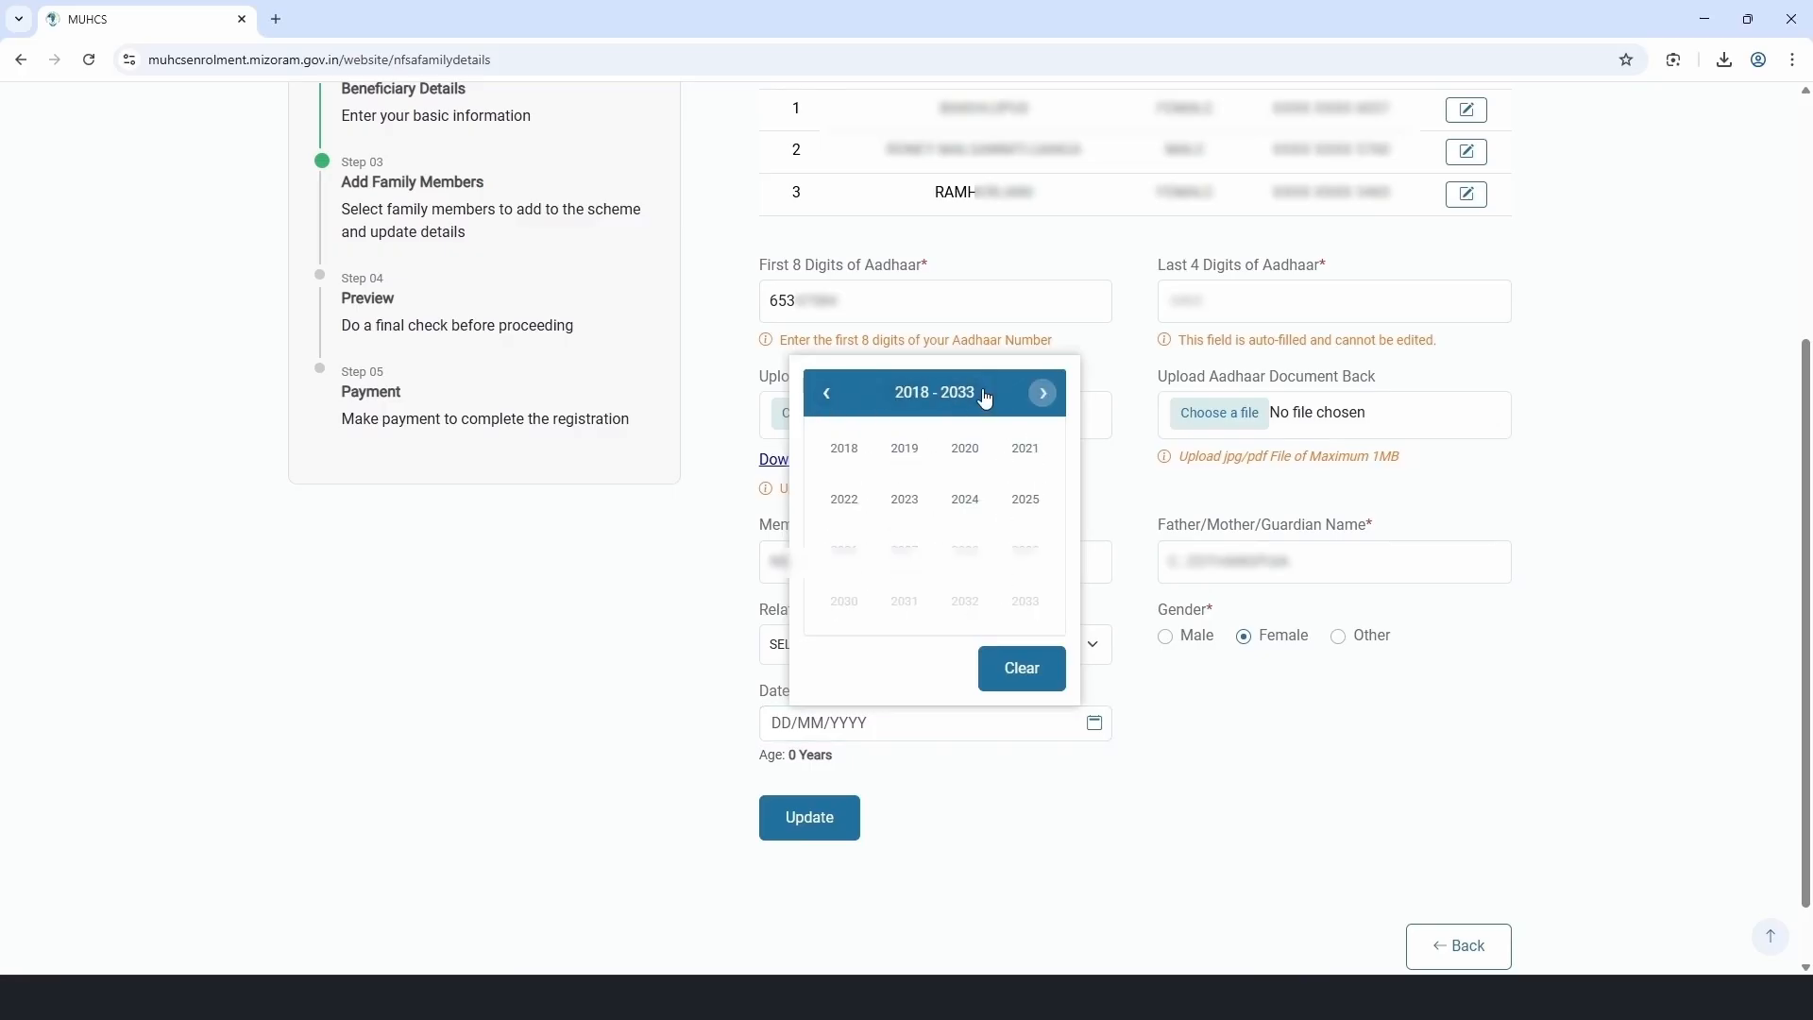
pyautogui.click(826, 399)
pyautogui.click(827, 398)
pyautogui.click(826, 398)
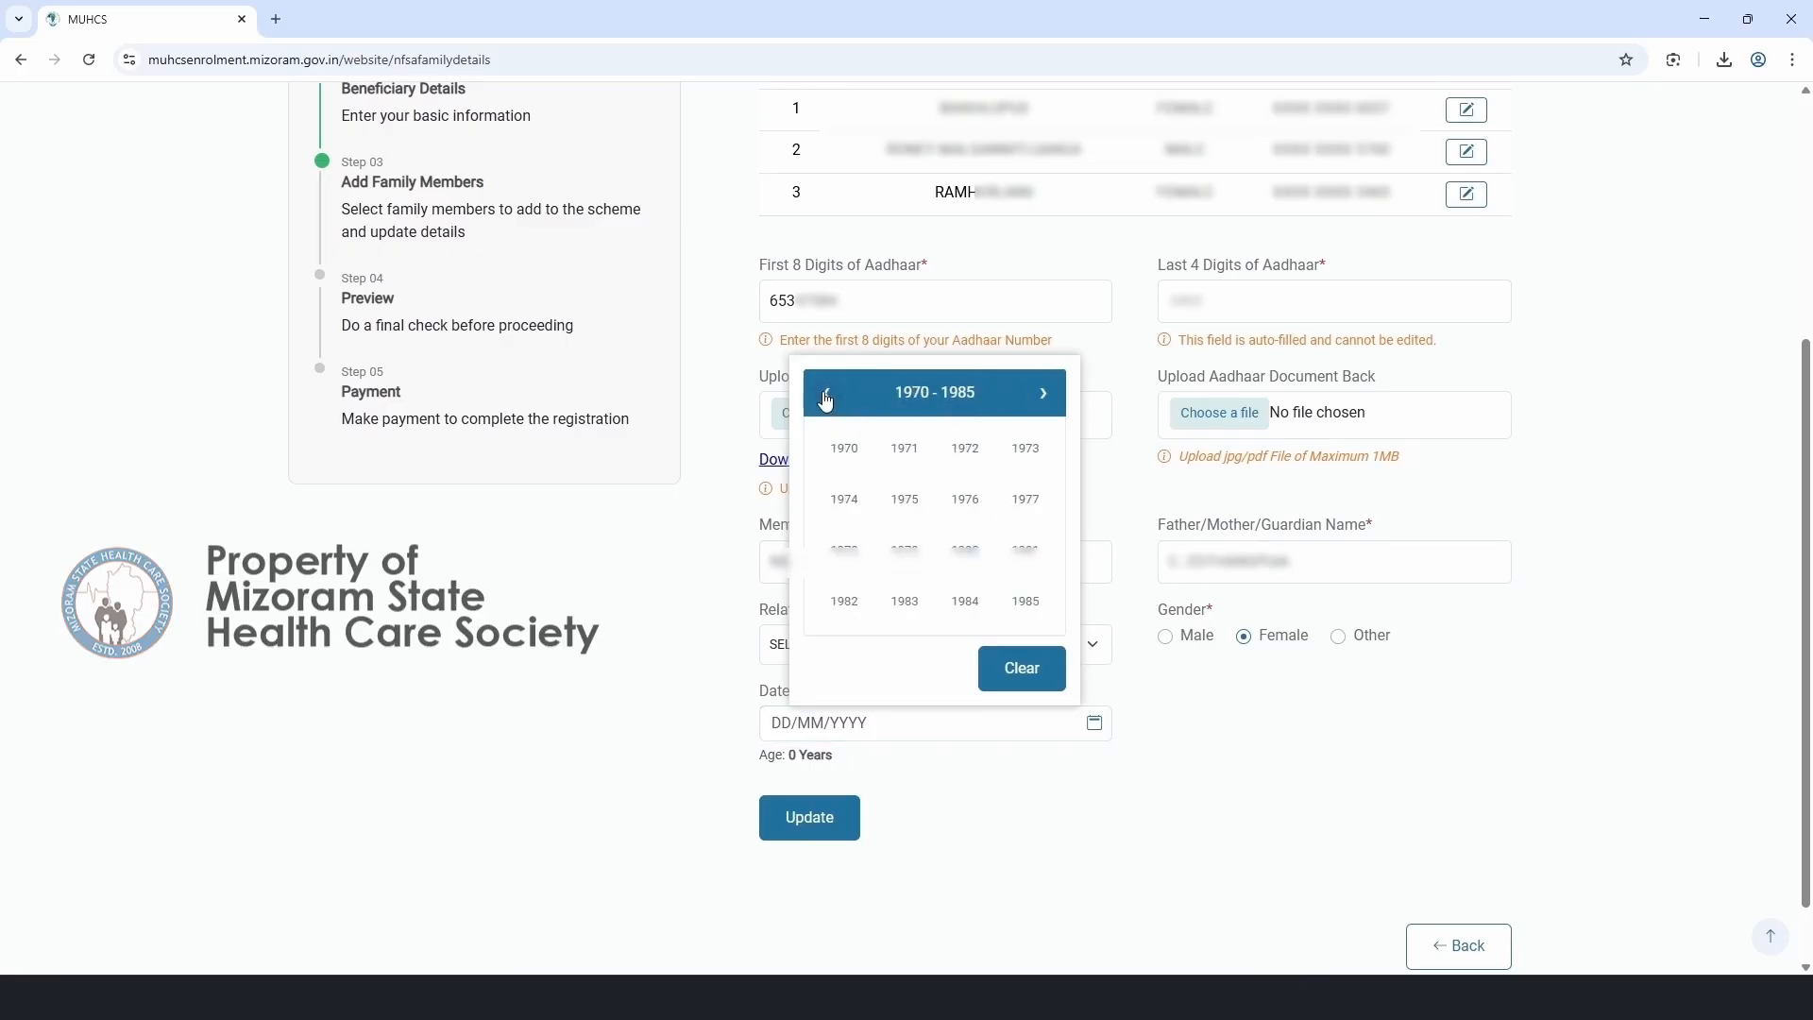
pyautogui.click(828, 398)
pyautogui.click(911, 503)
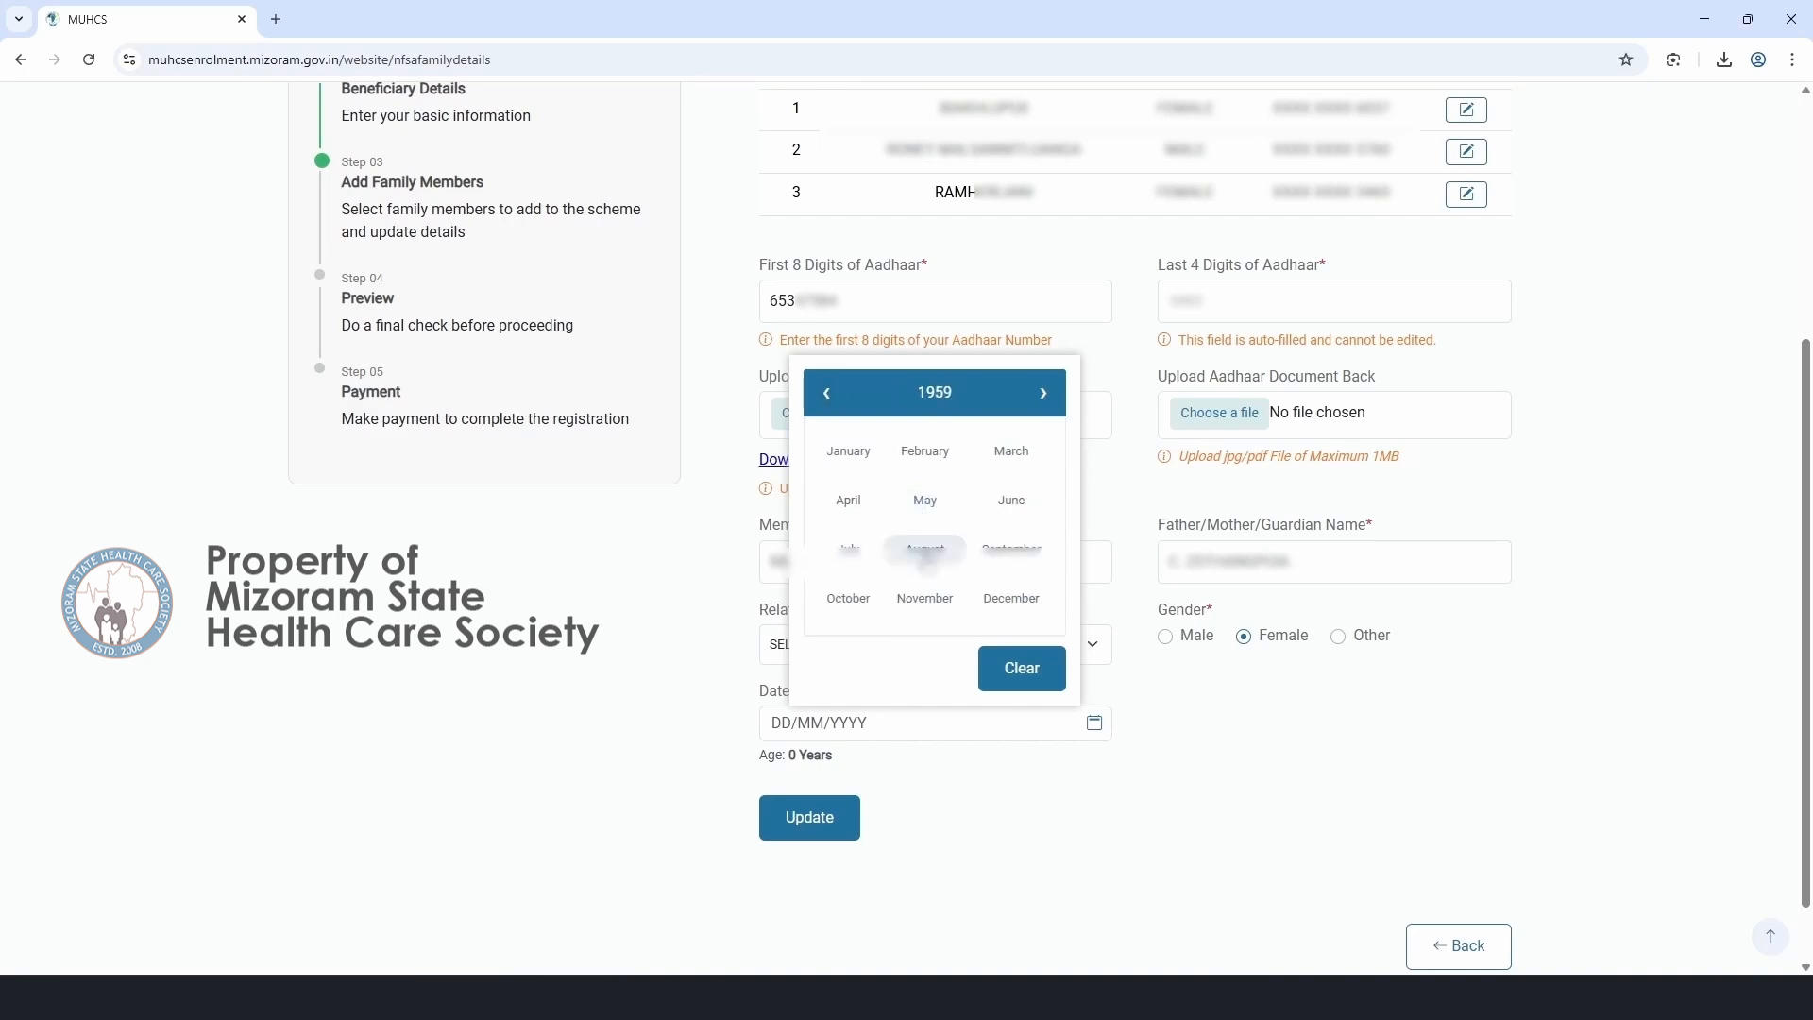
pyautogui.click(924, 506)
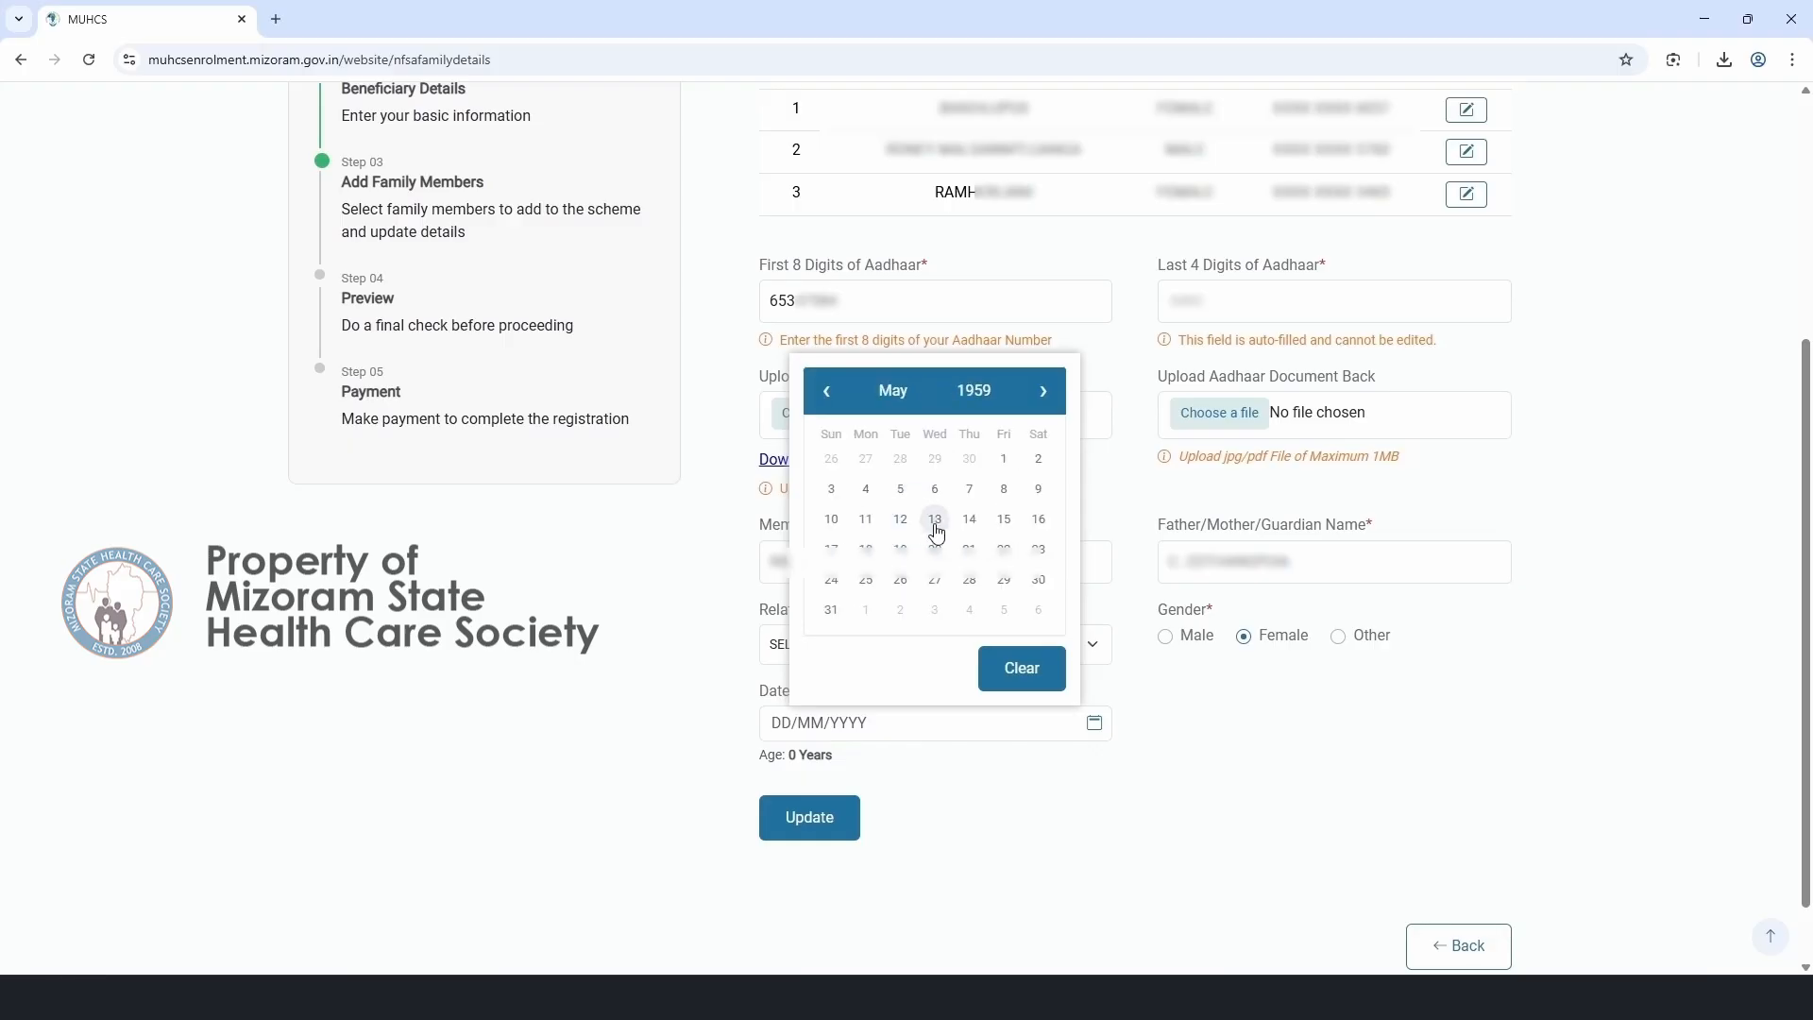
pyautogui.click(973, 491)
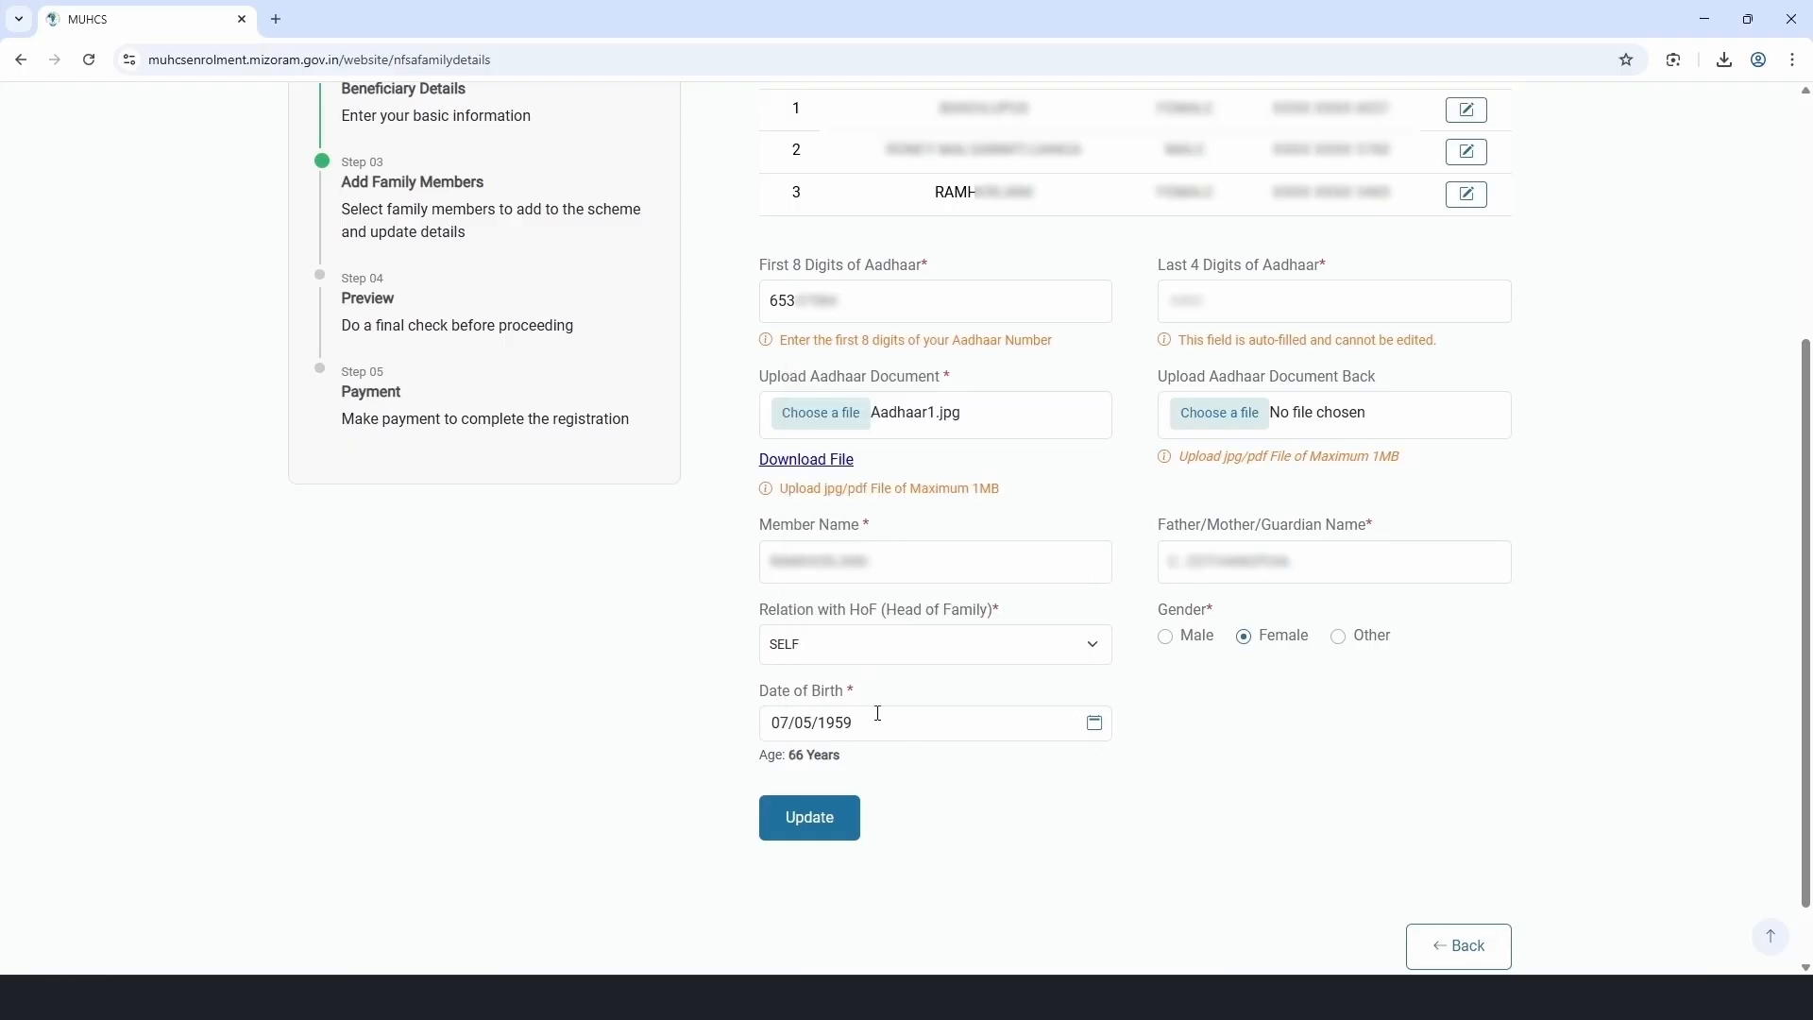
pyautogui.click(830, 829)
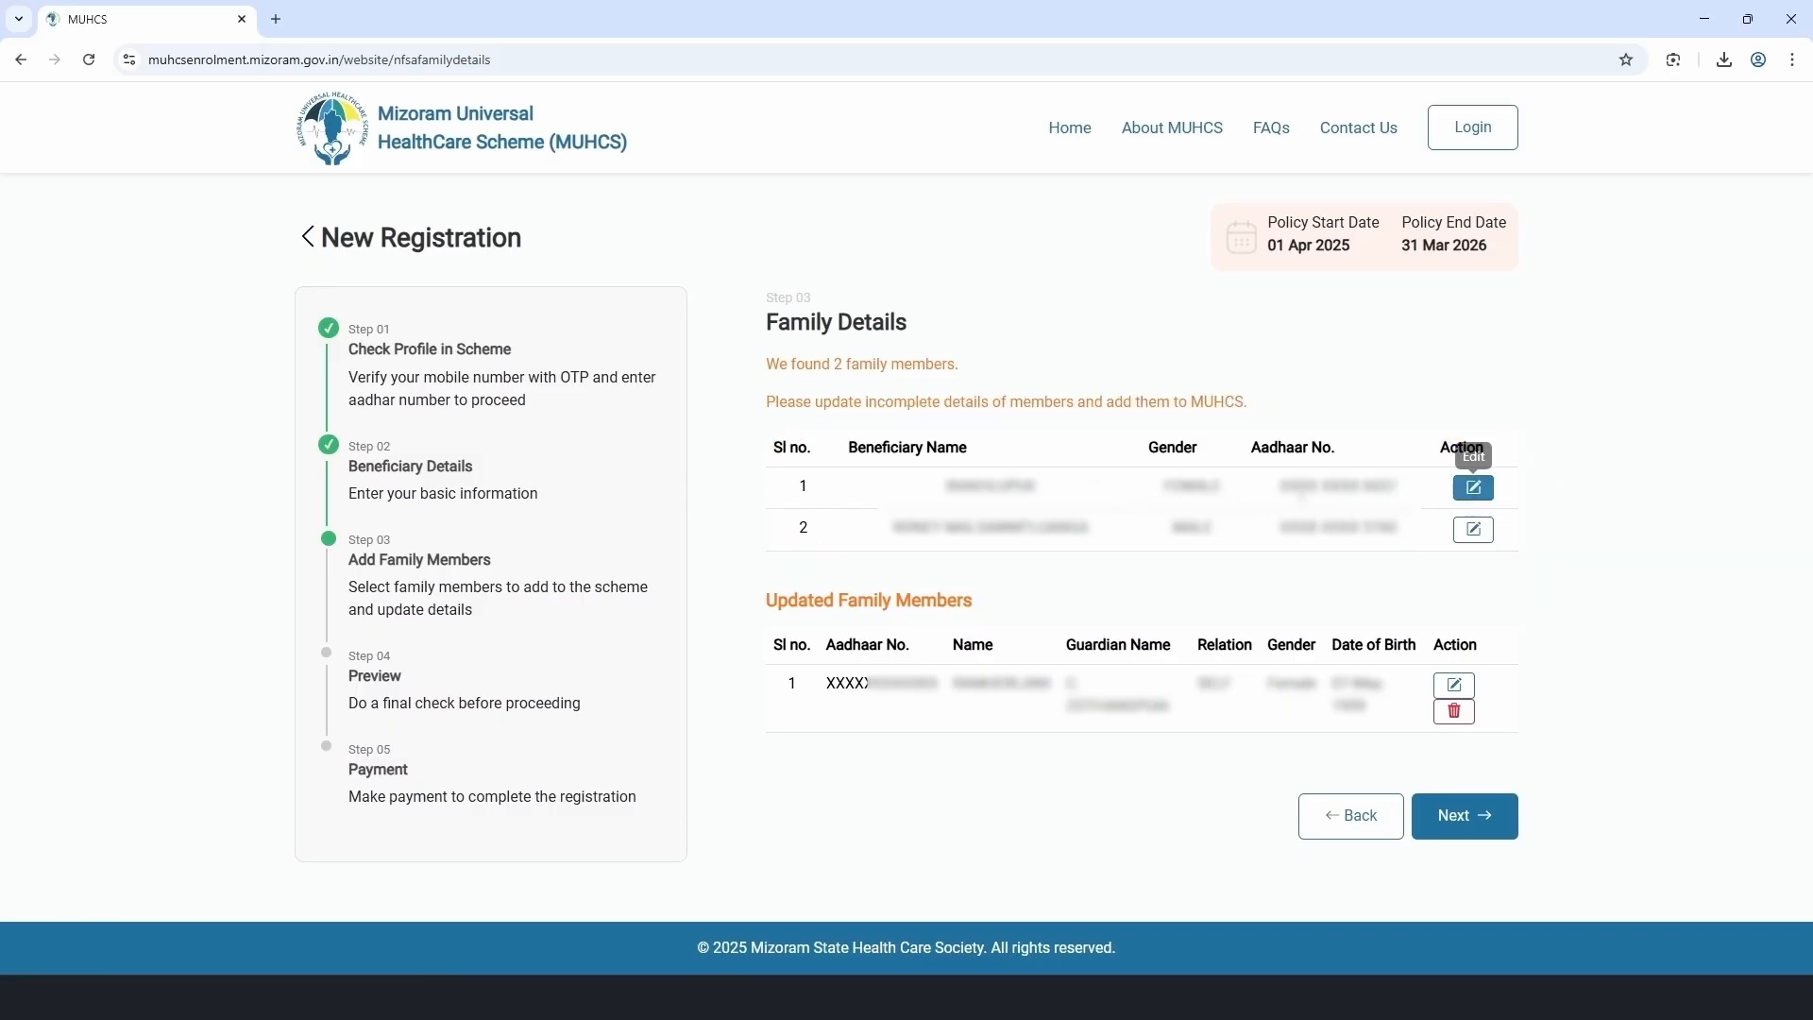
# Step: Open the first listed family member for editing and enter the first 8 digits of the member's Aadhaar number
pyautogui.click(1472, 488)
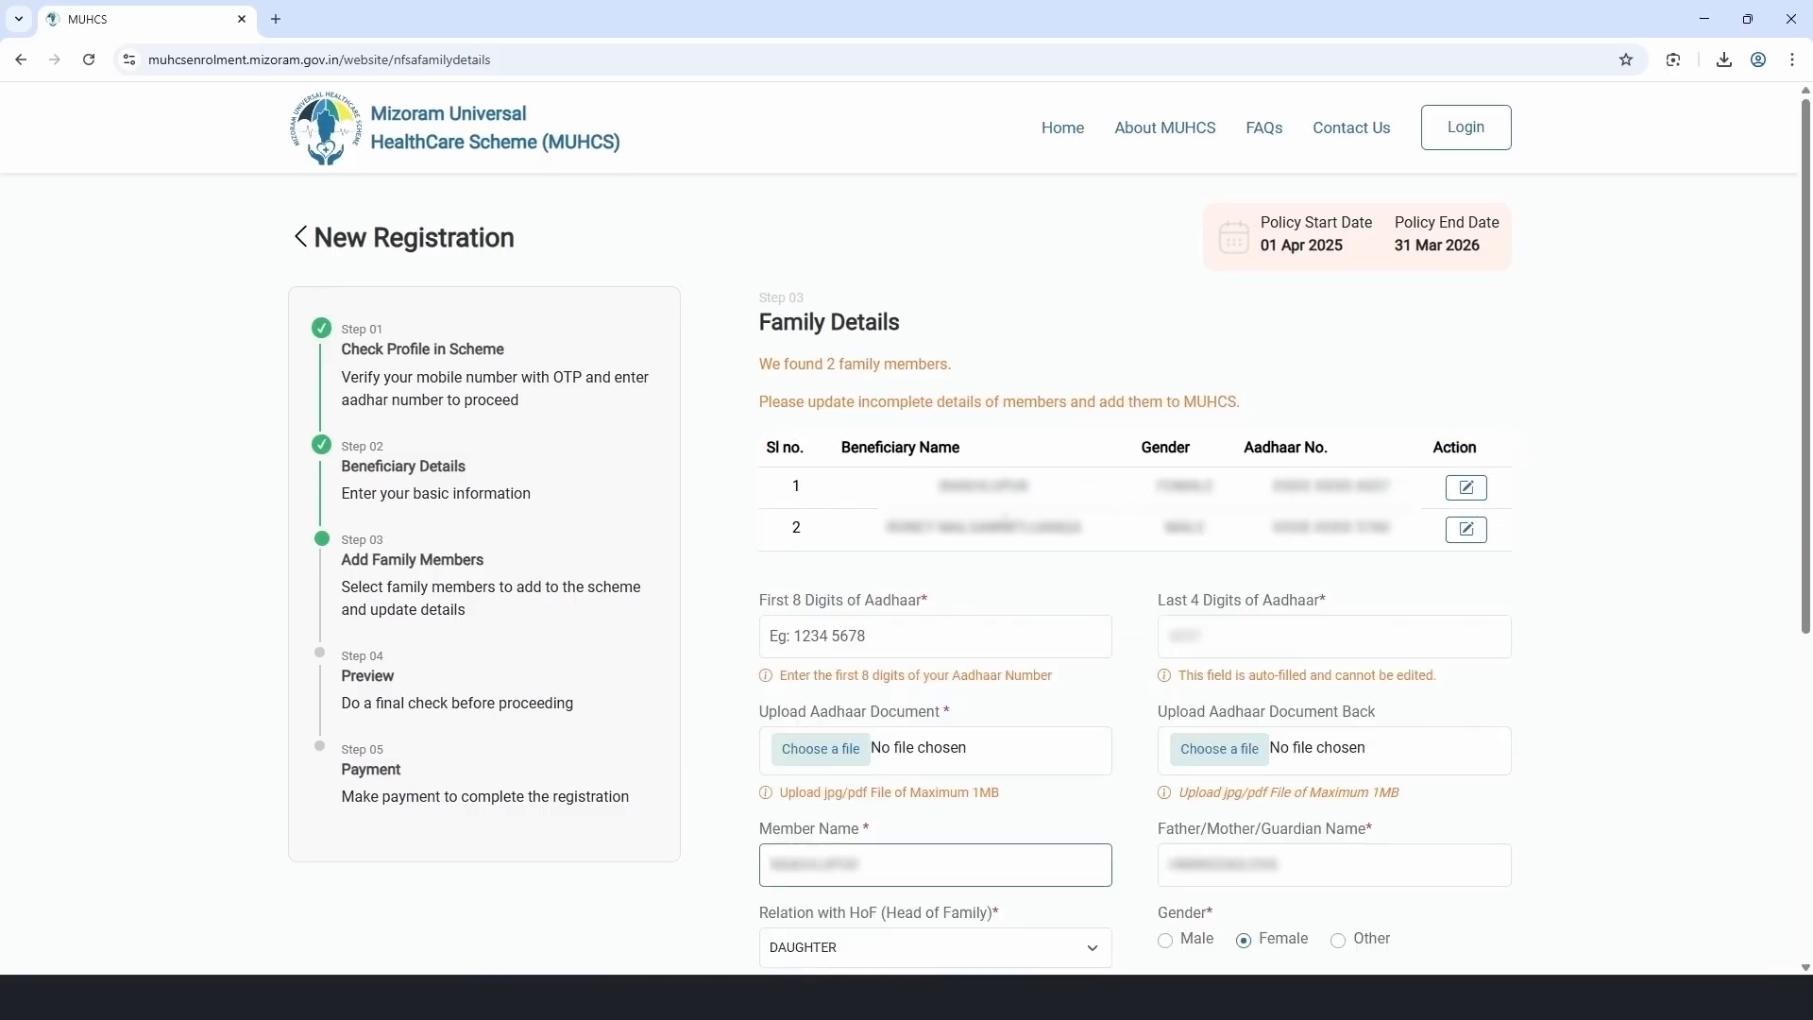
pyautogui.scroll(-1, 944, 566)
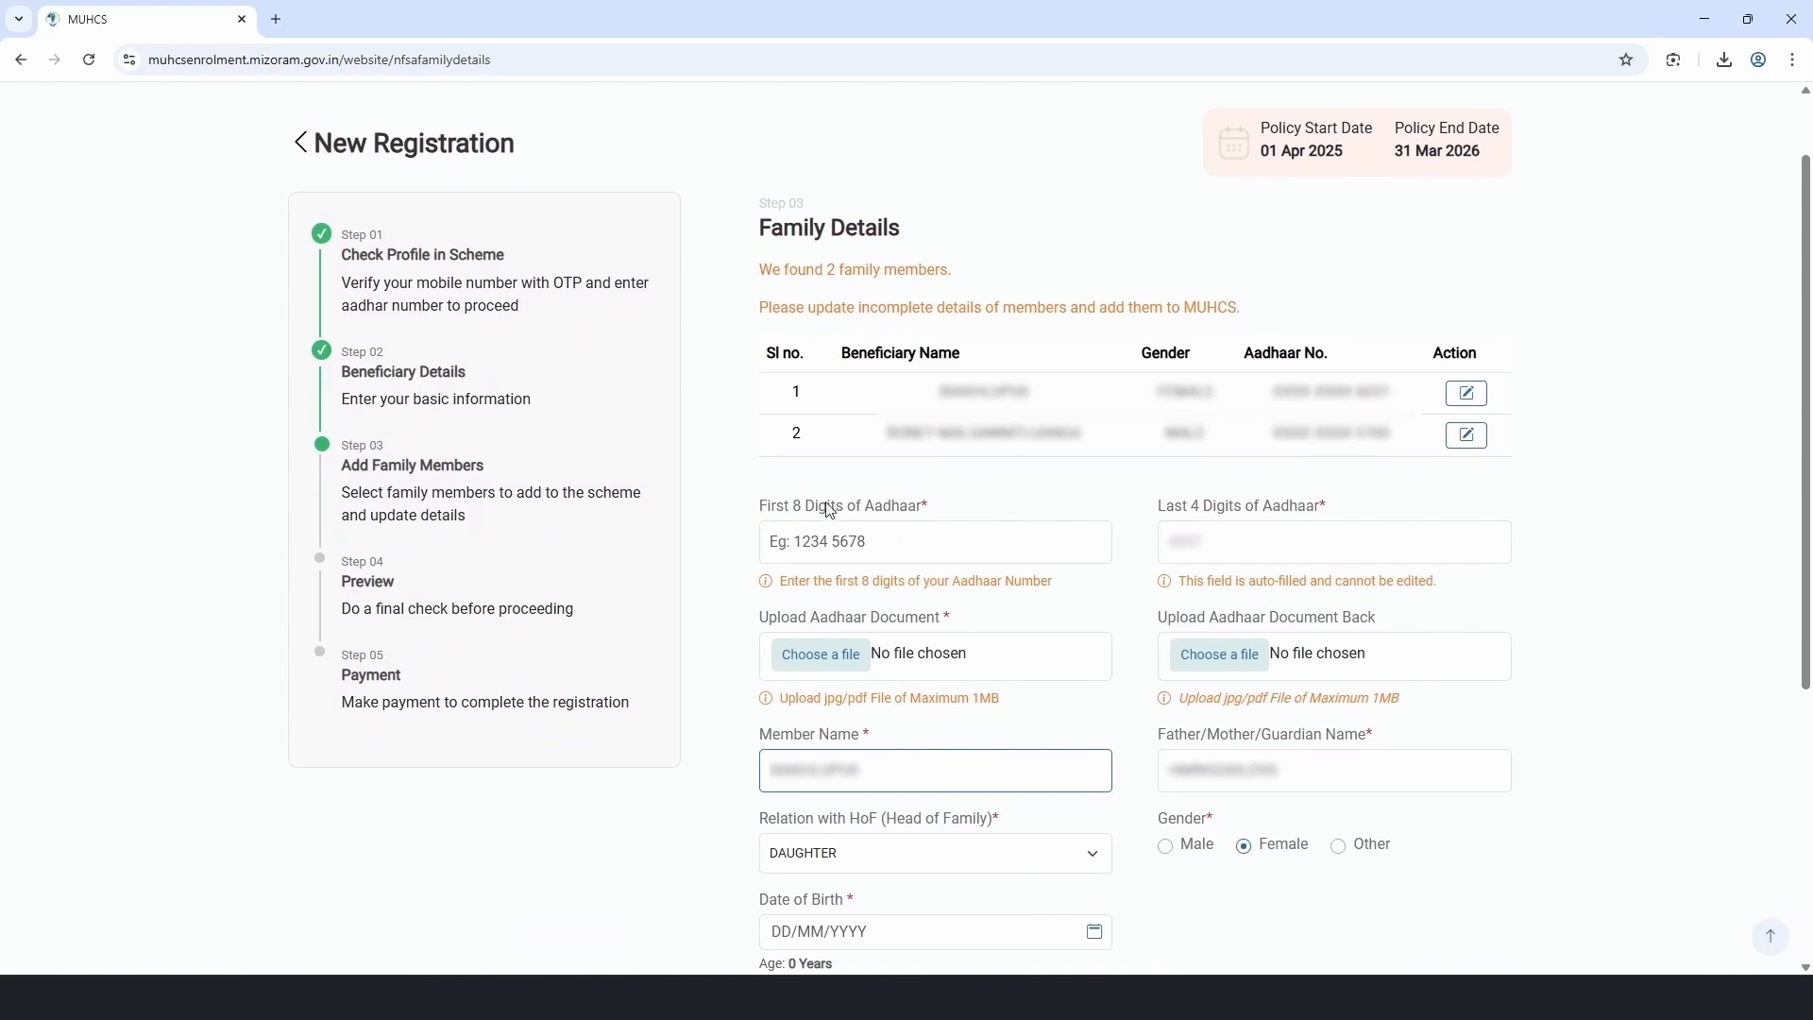
pyautogui.click(876, 540)
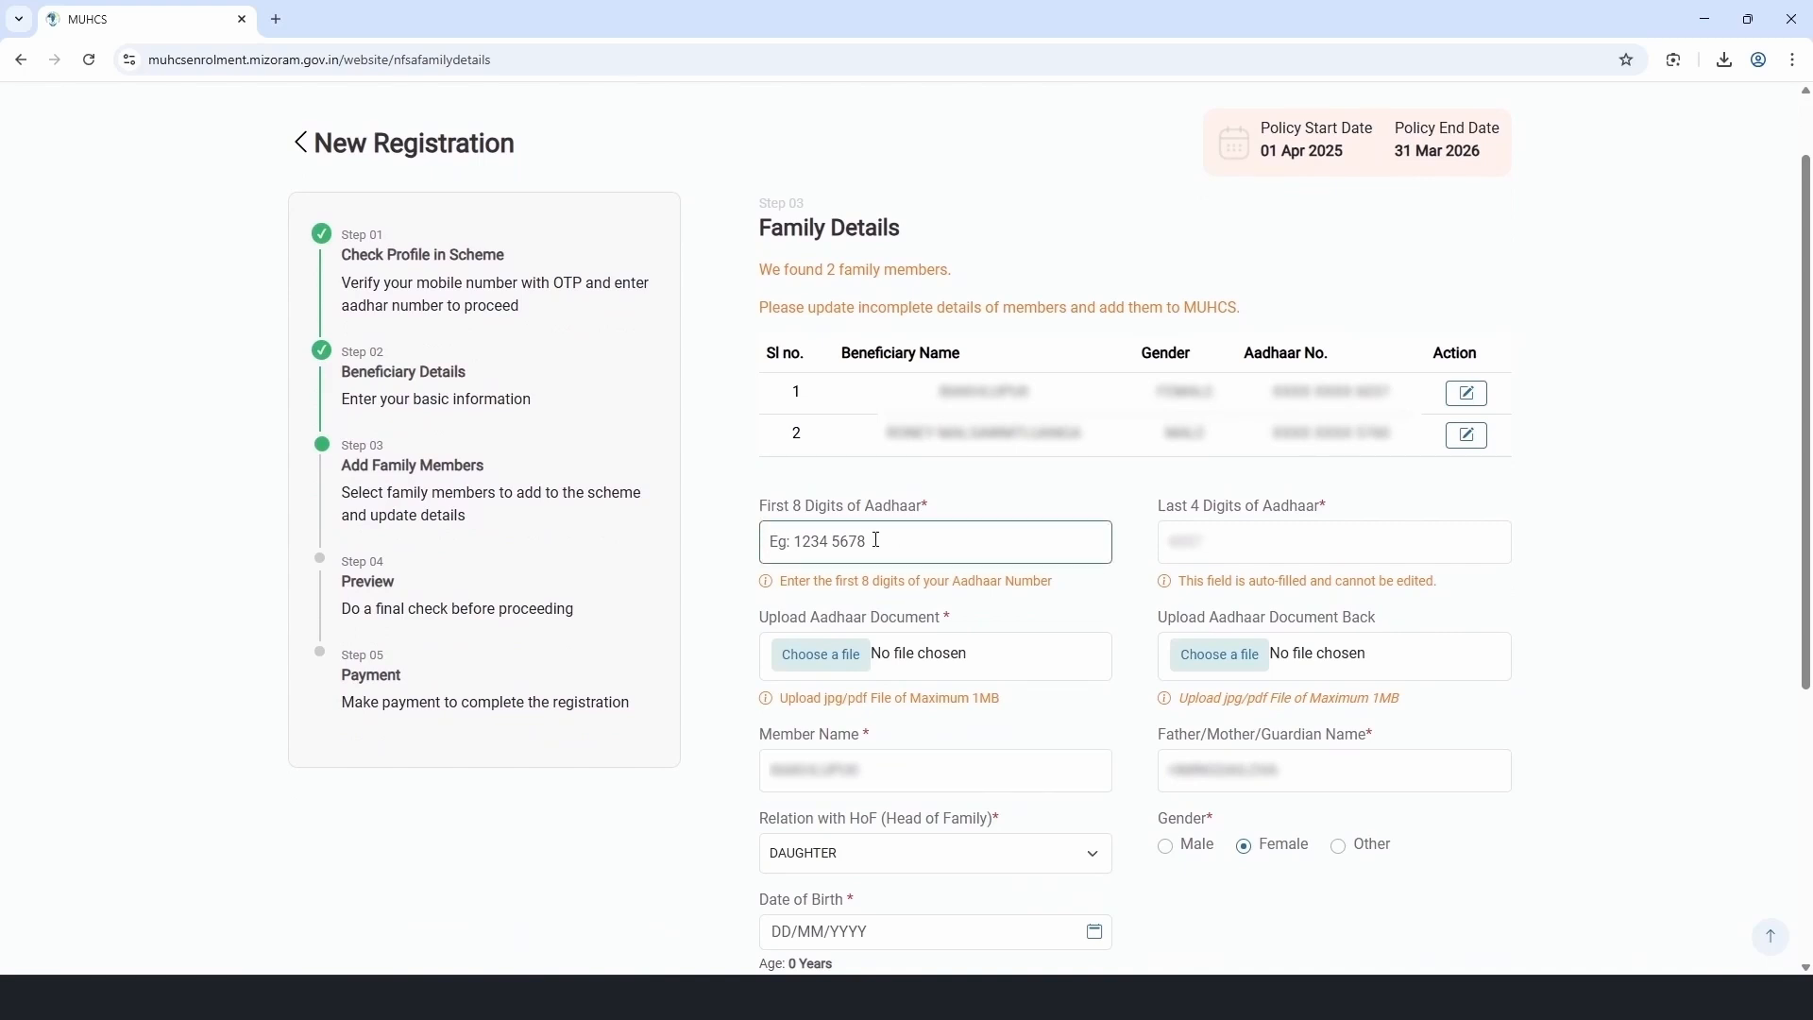
pyautogui.write('934')
pyautogui.click(1233, 544)
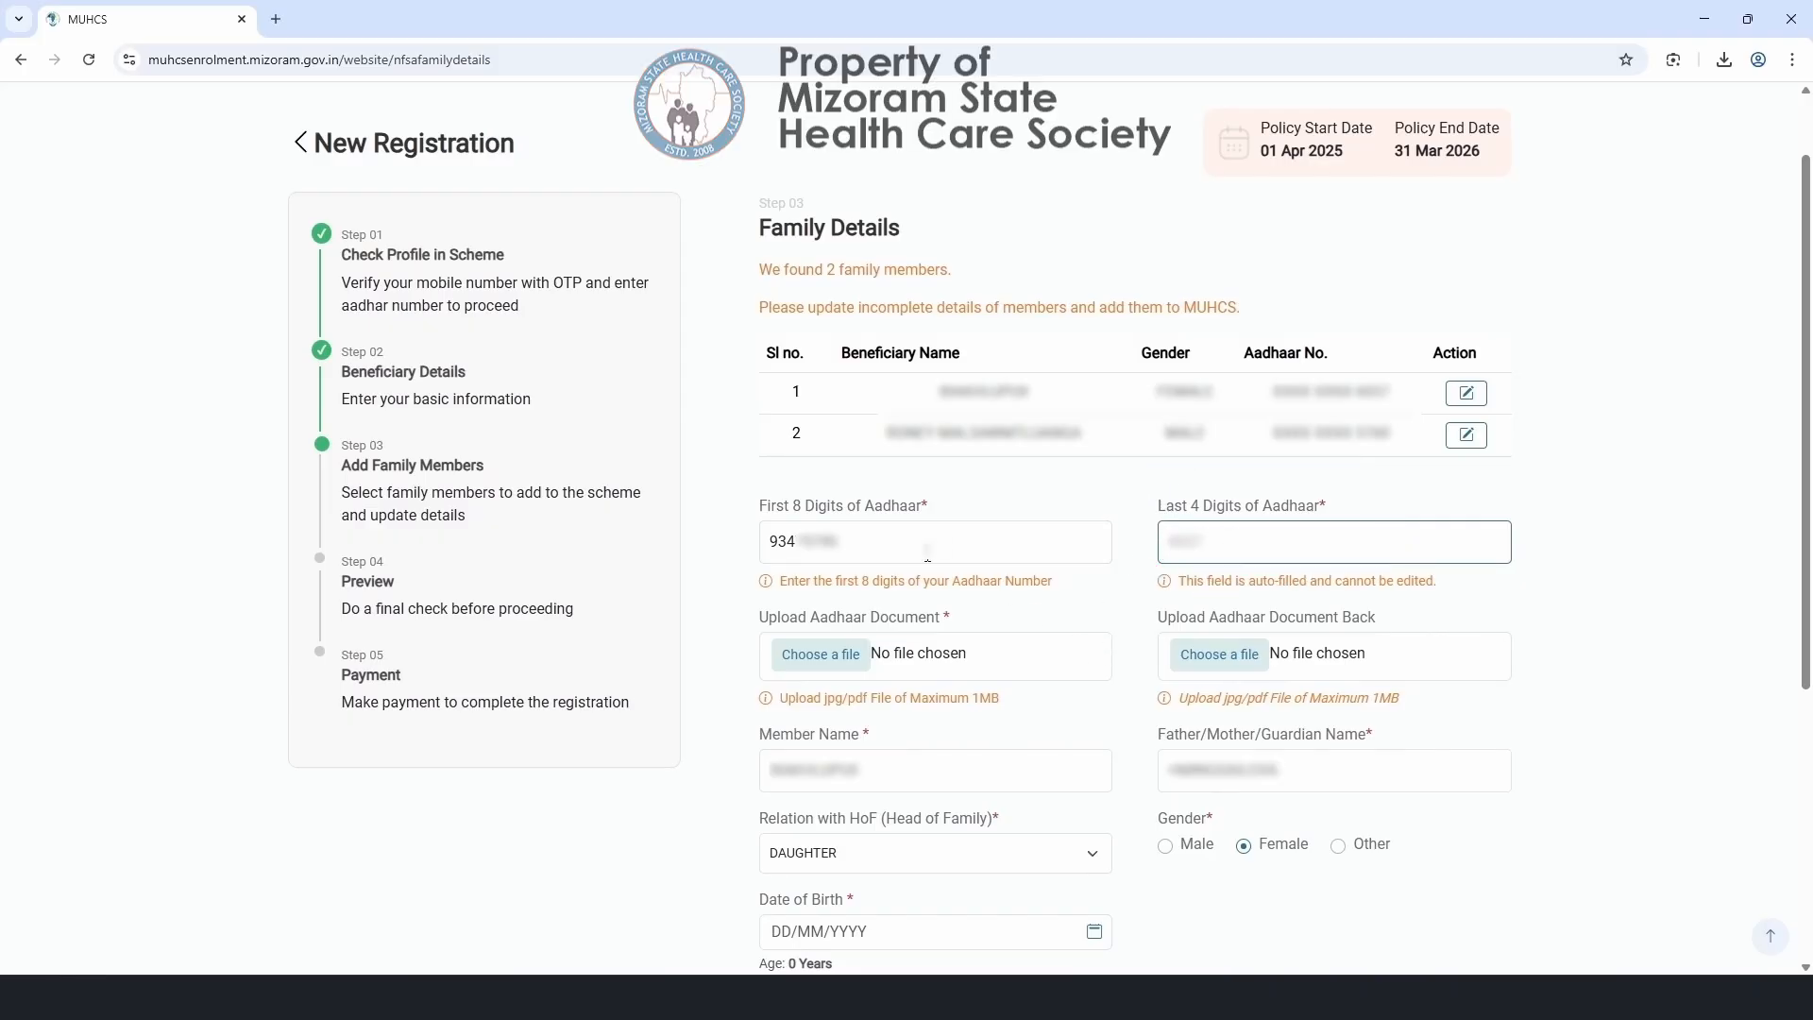
# Step: Upload Aadhaar2.jpg from the Docs folder as the member's Aadhaar document
pyautogui.scroll(-1, 940, 644)
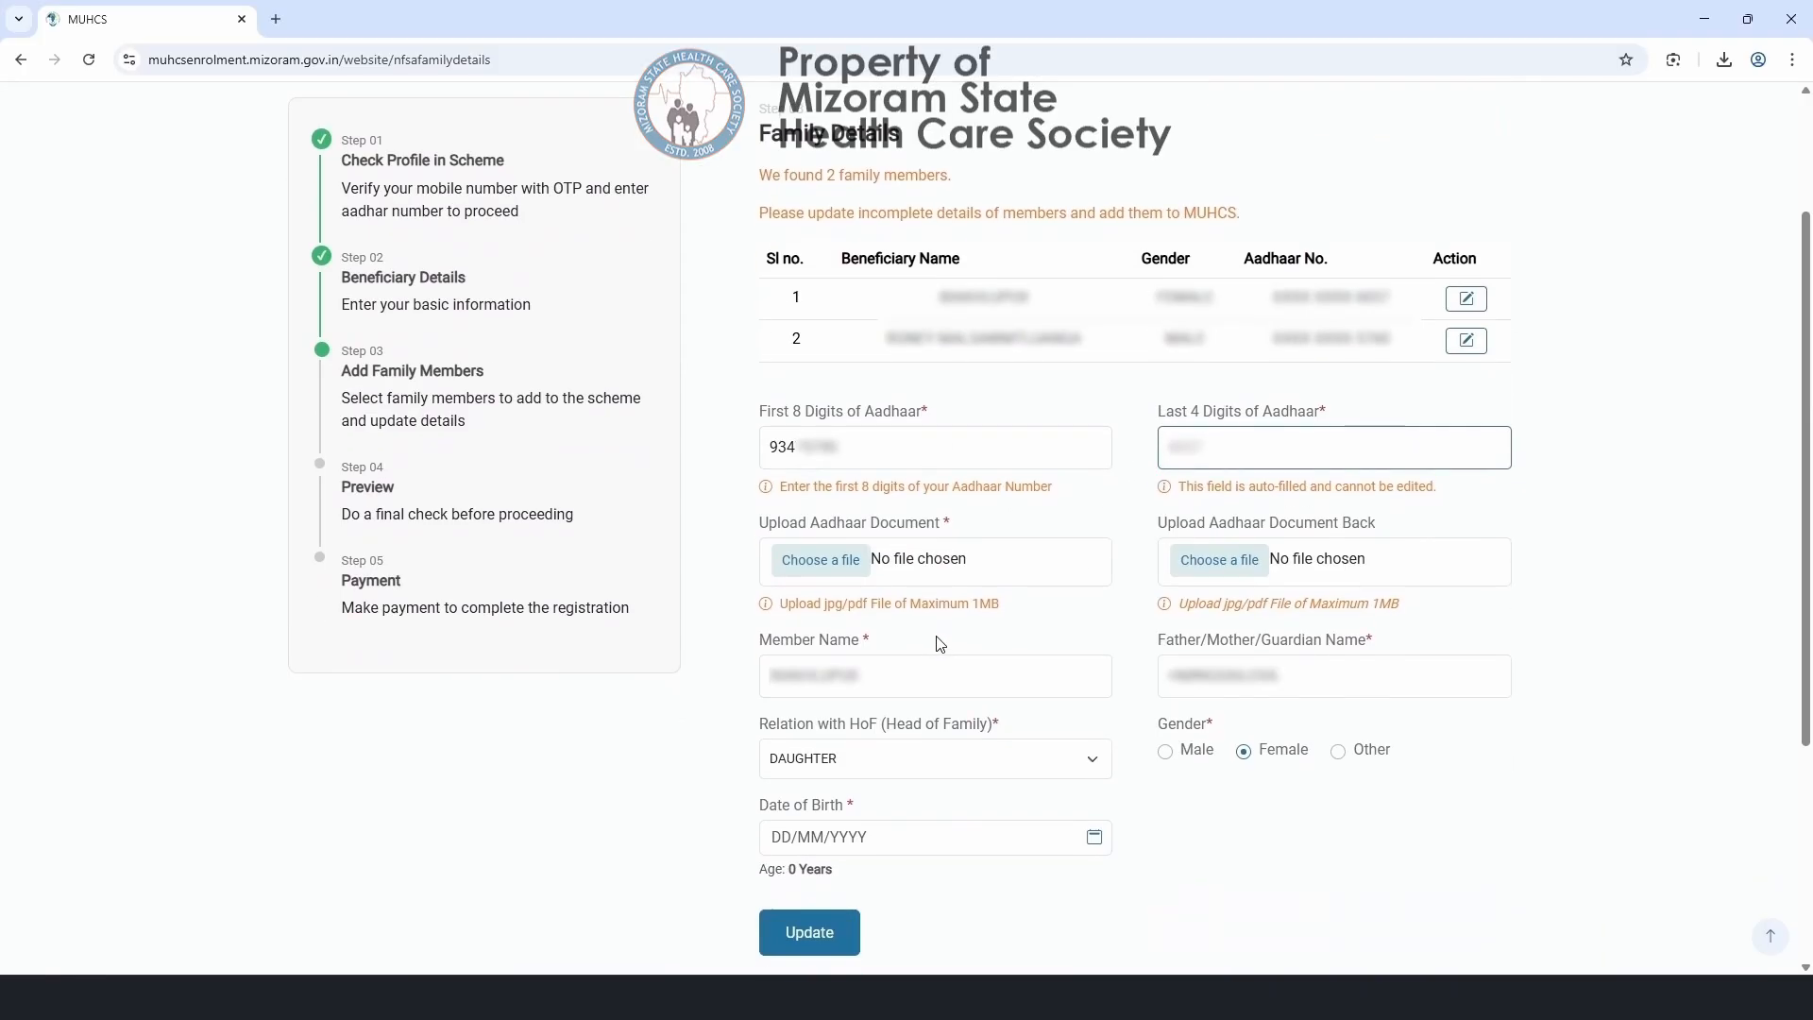
pyautogui.click(857, 572)
pyautogui.click(756, 370)
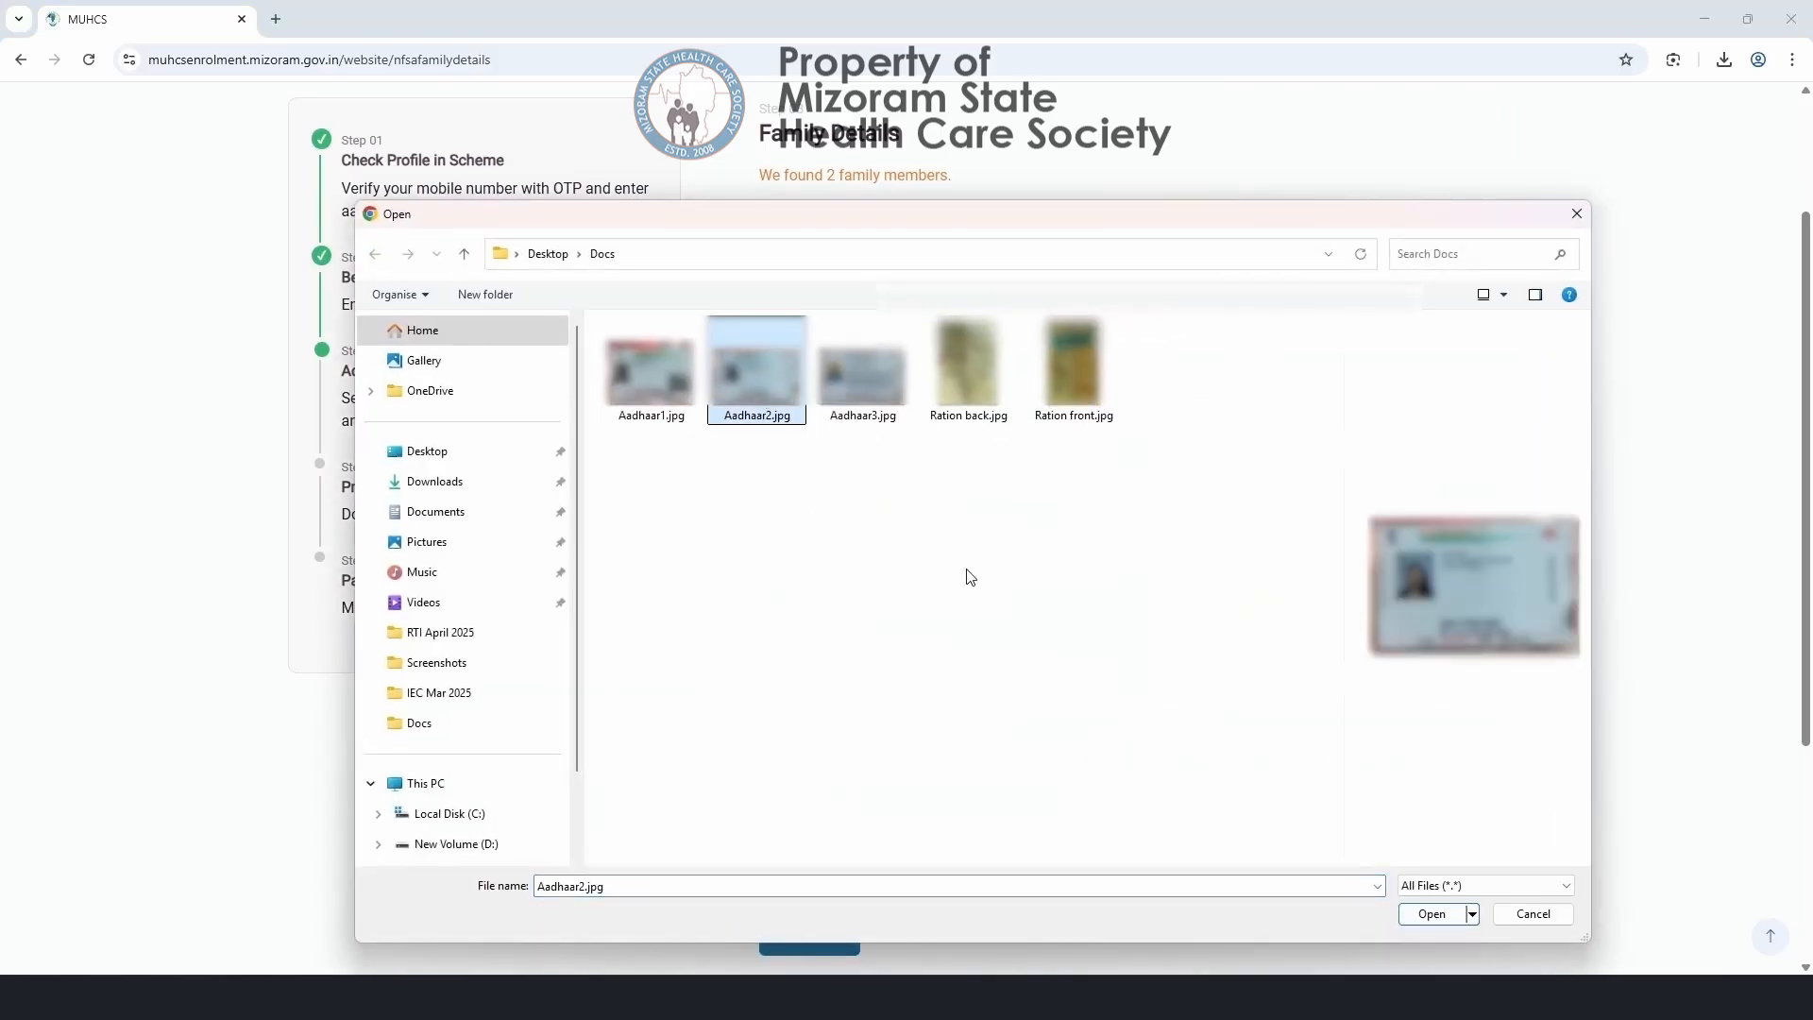
pyautogui.click(1431, 915)
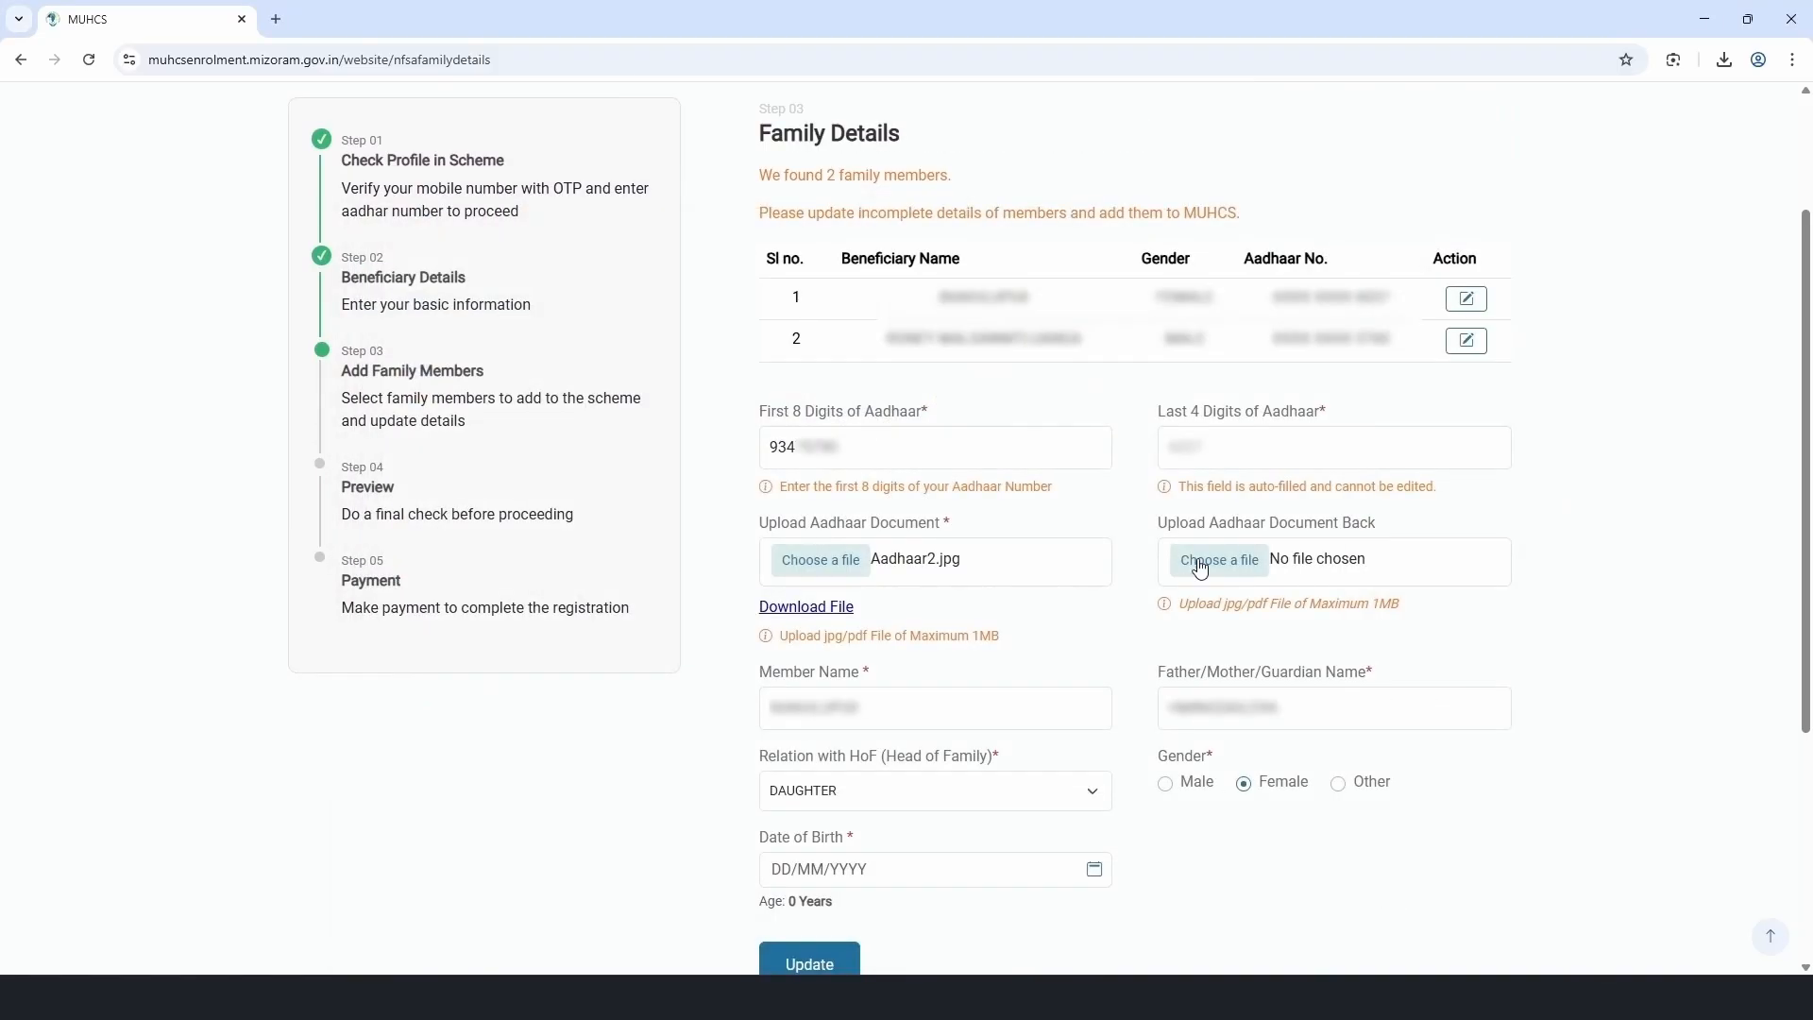
# Step: Review the member's name, guardian name, relation and gender fields, leaving gender as Female
pyautogui.scroll(-1, 1062, 646)
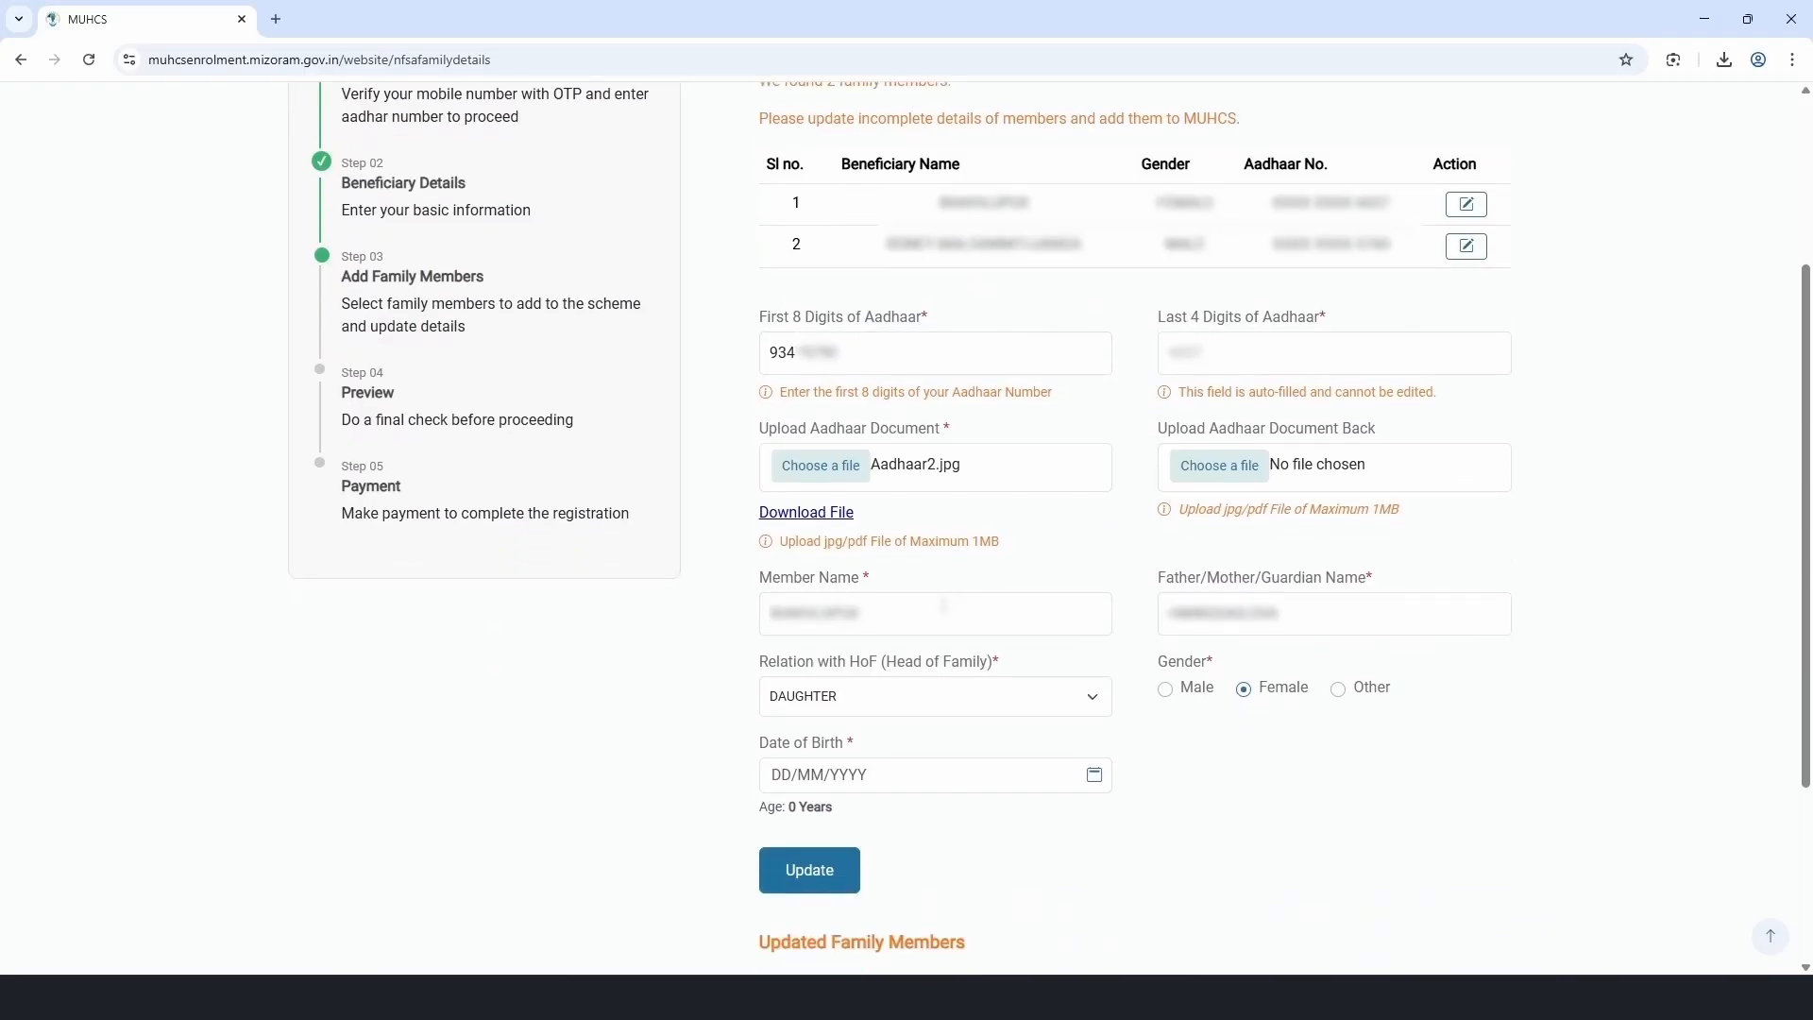
pyautogui.click(940, 613)
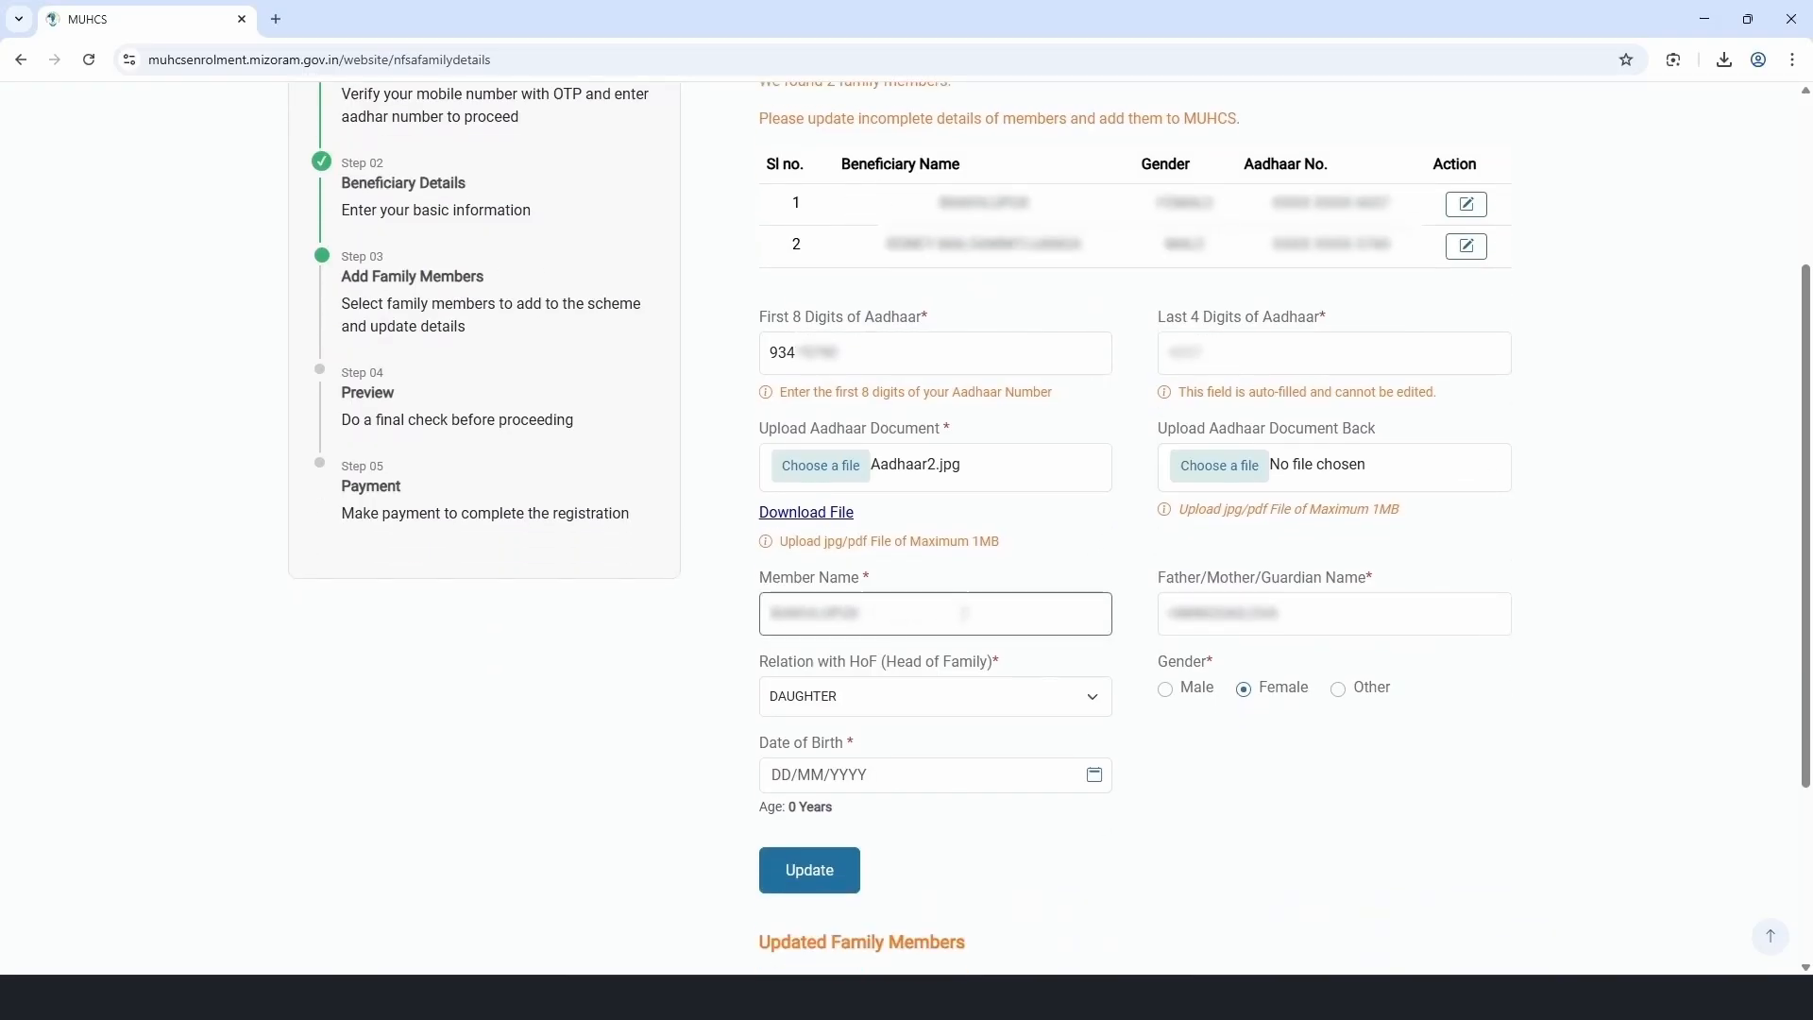
pyautogui.click(1239, 612)
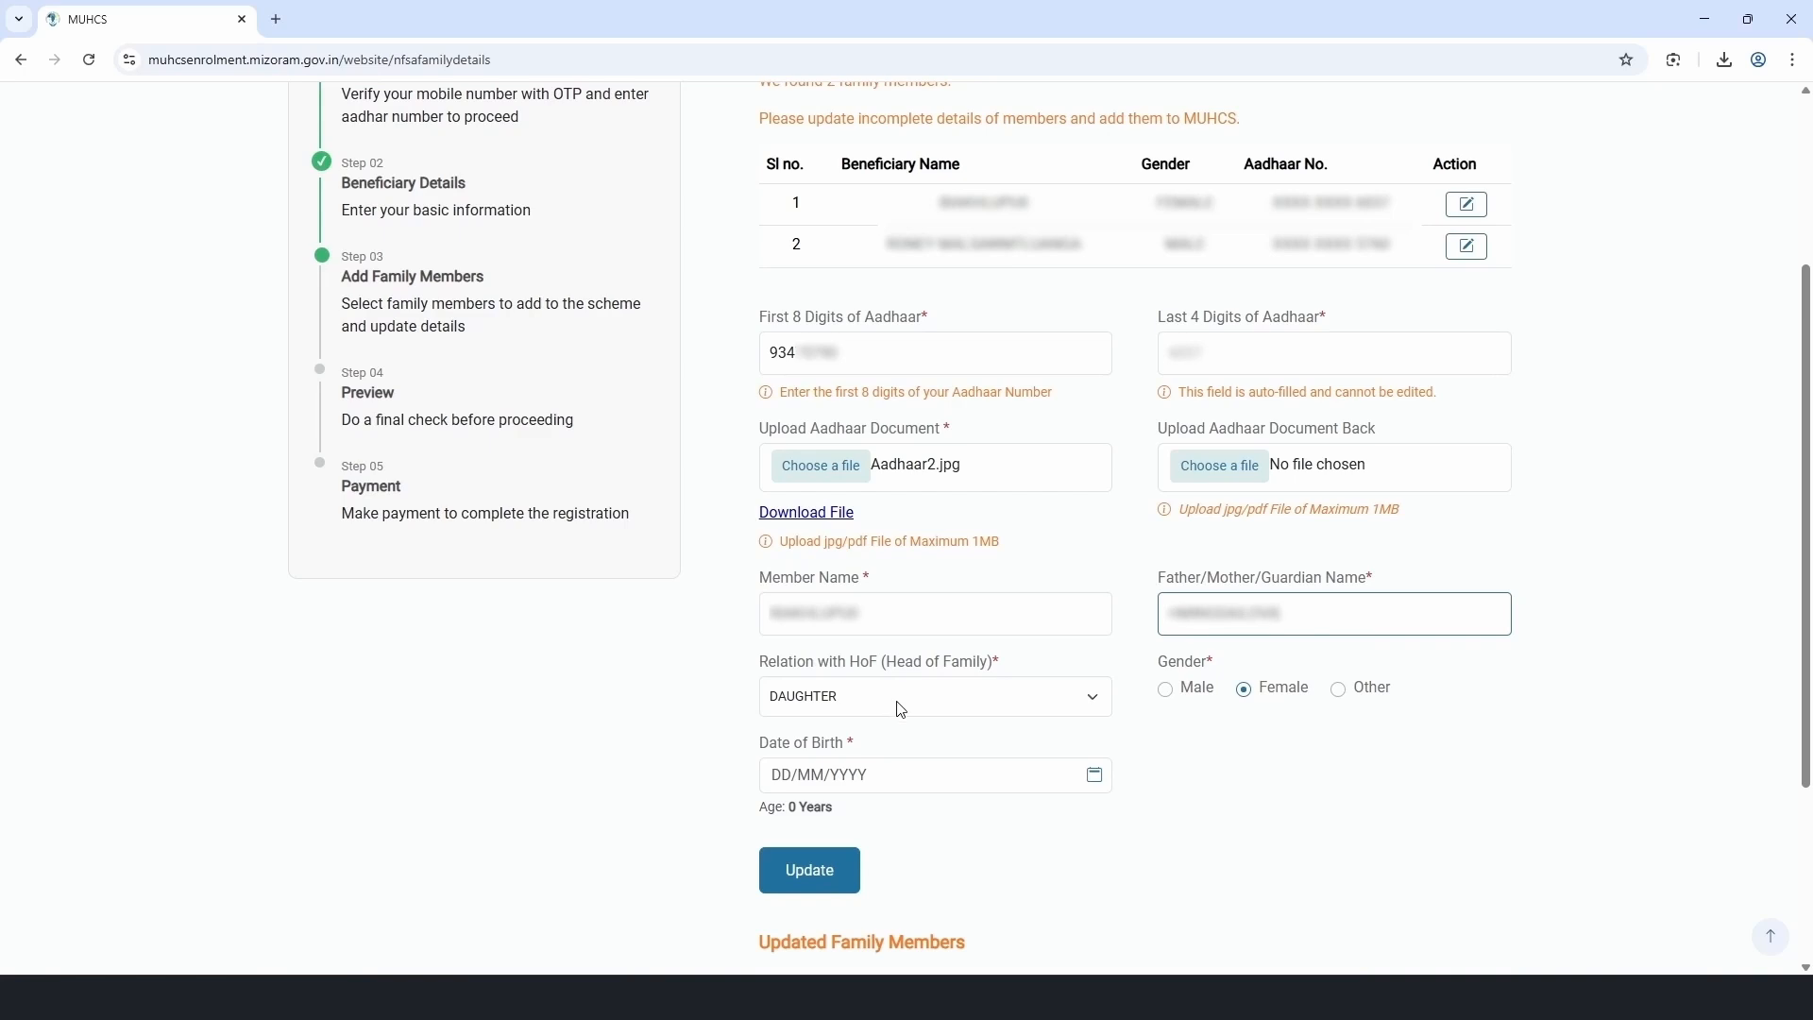
pyautogui.click(1068, 706)
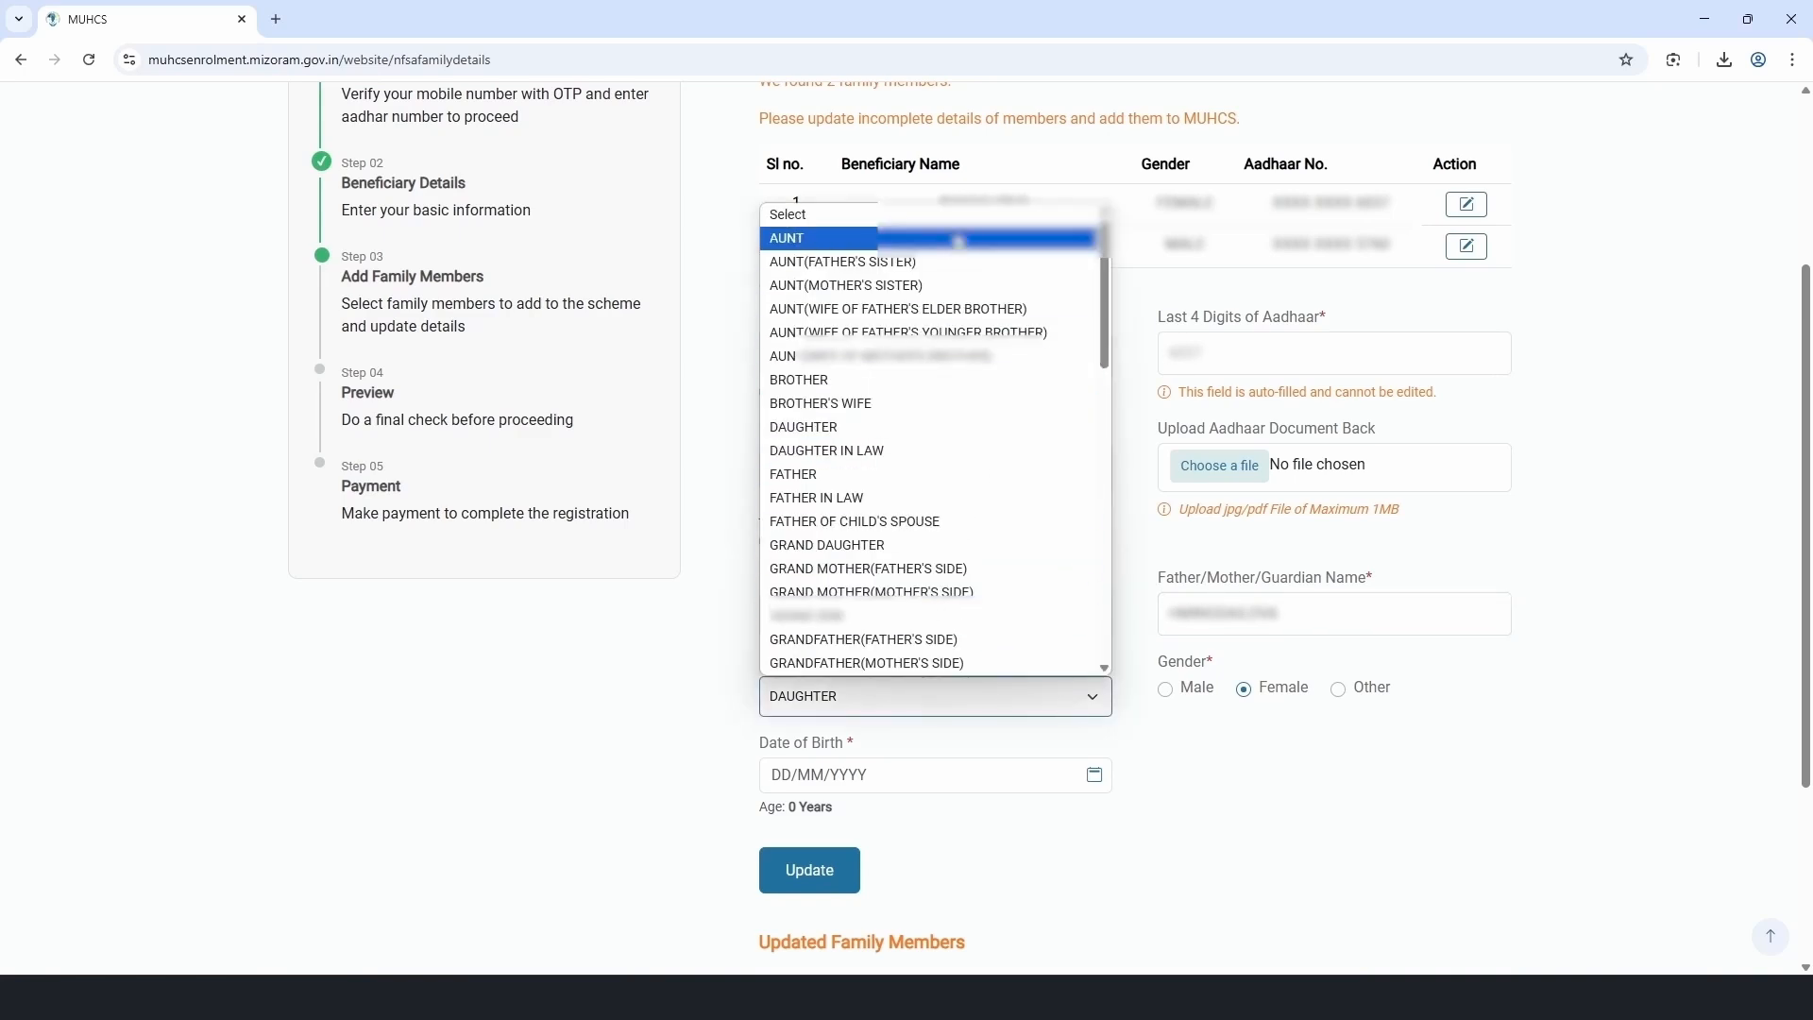
pyautogui.click(977, 436)
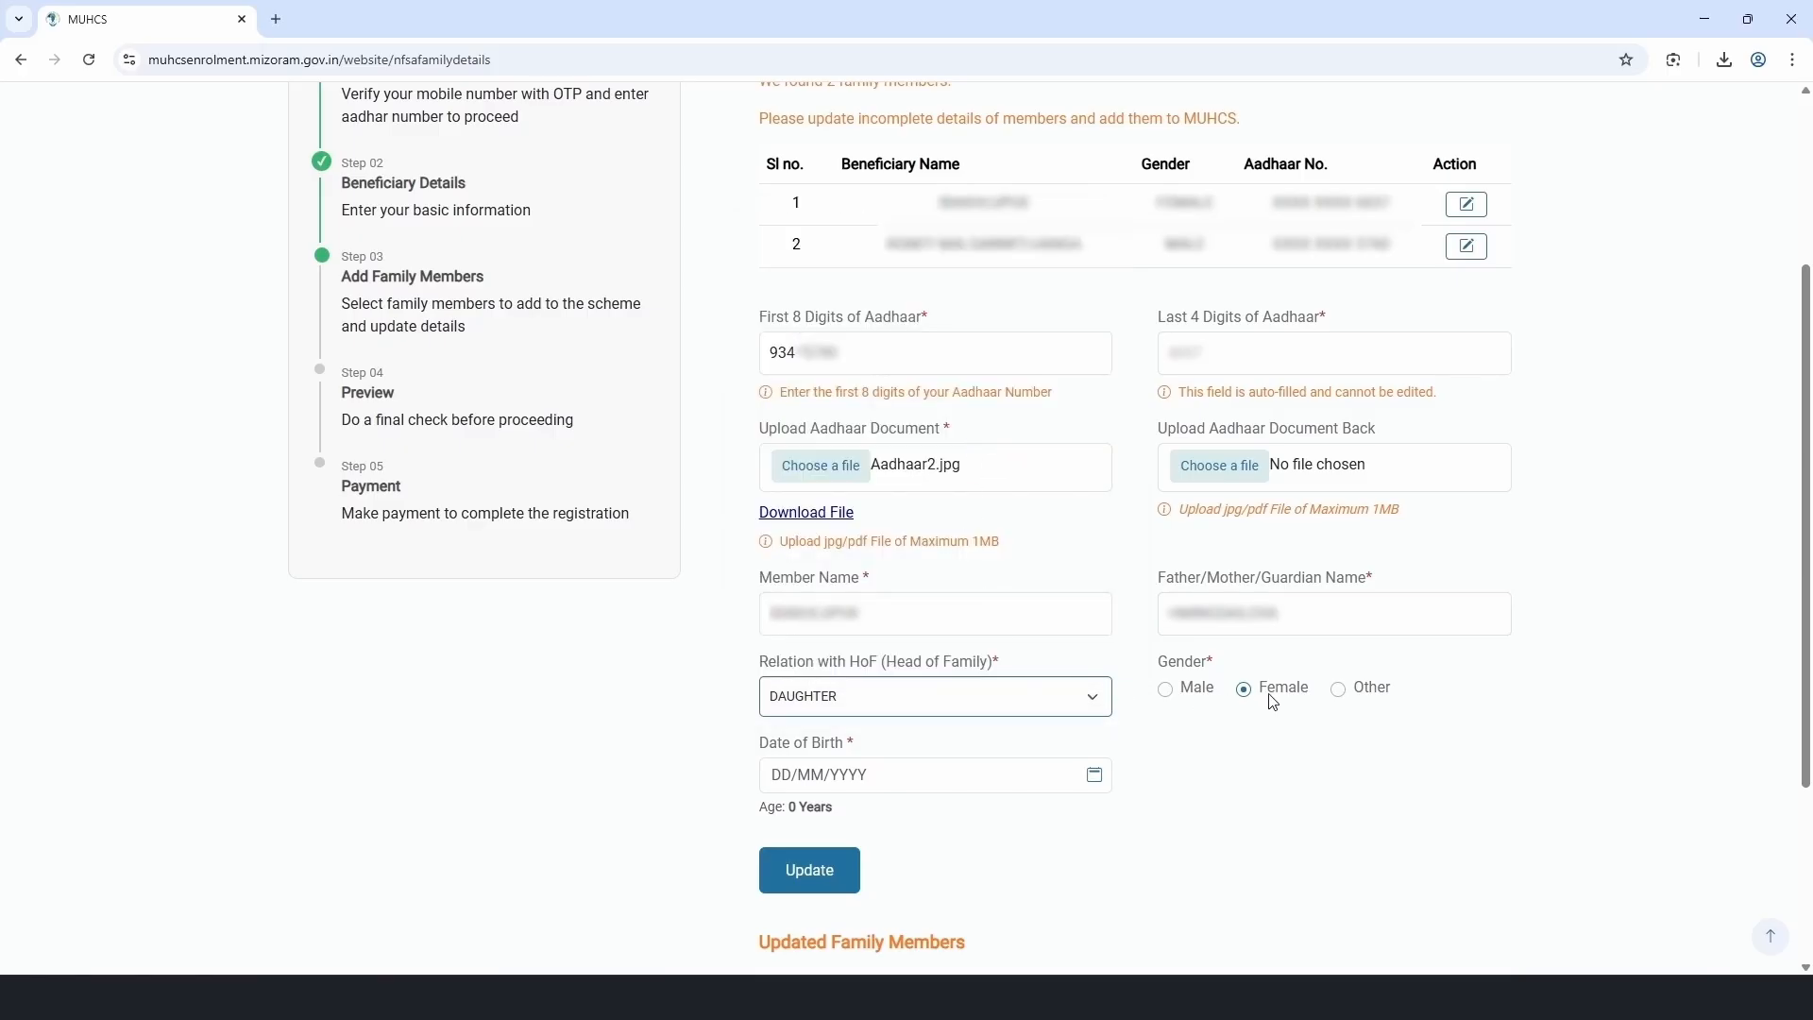
pyautogui.click(1167, 690)
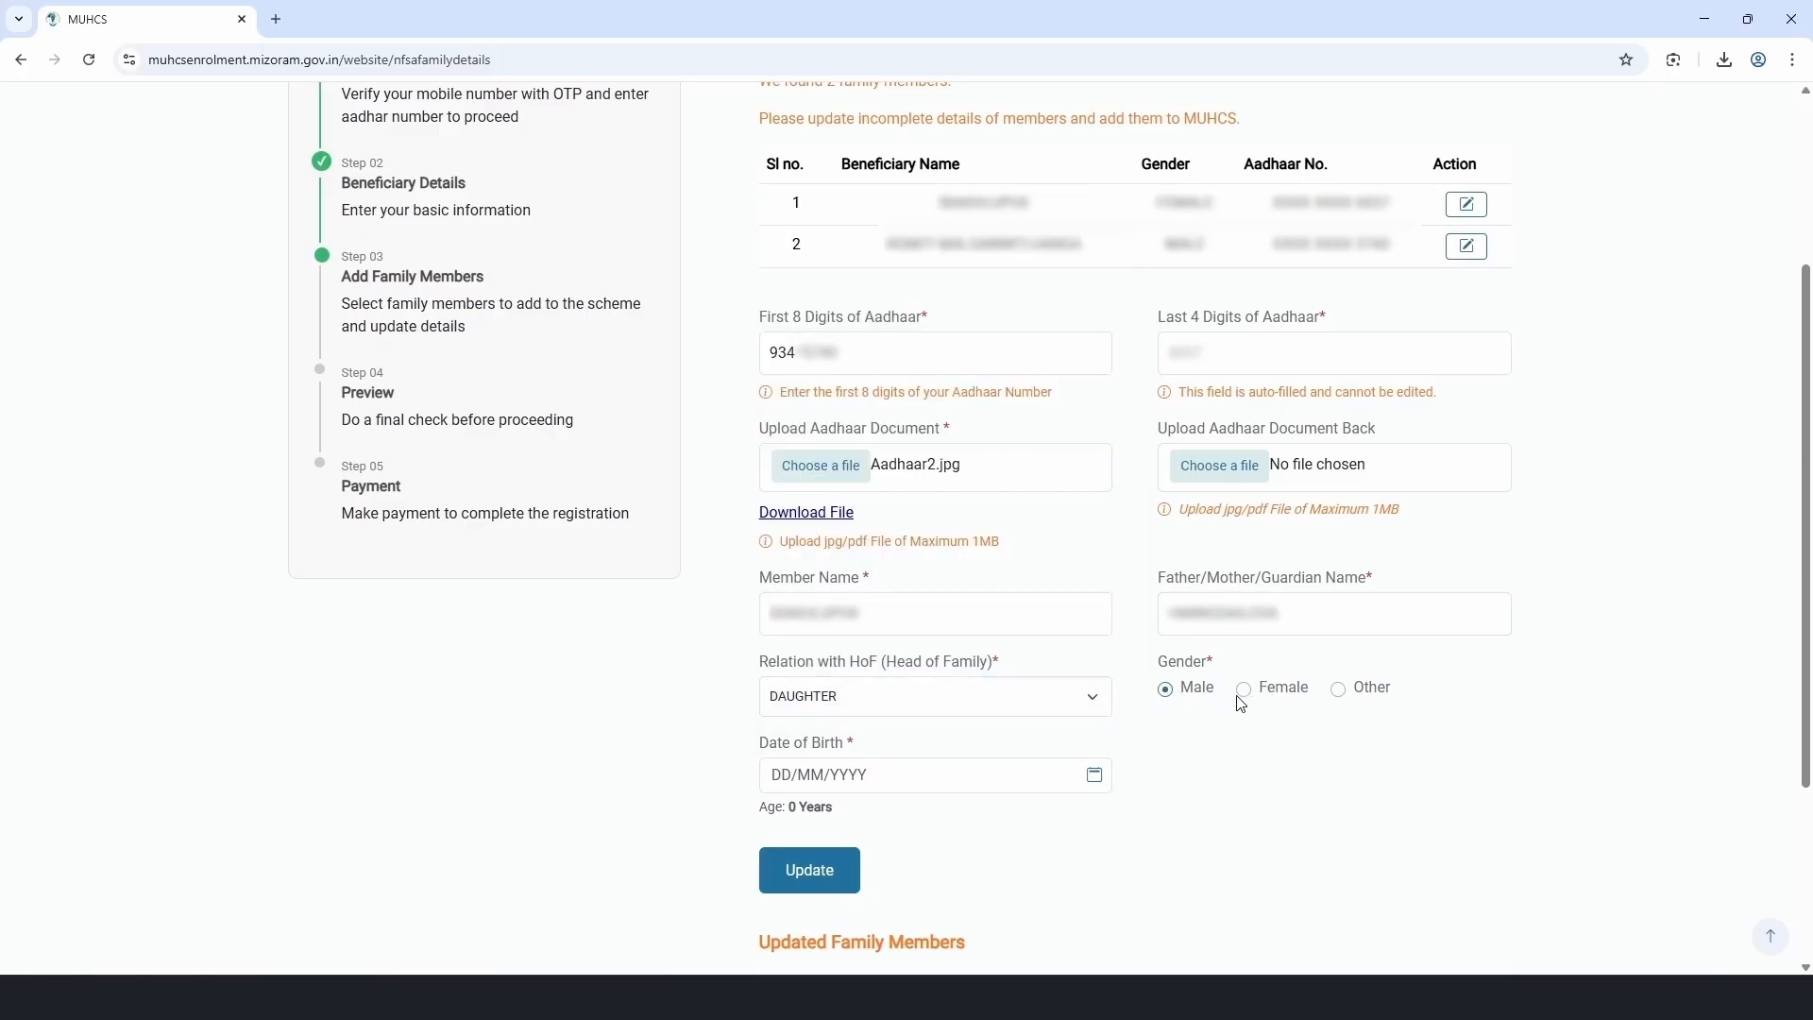
pyautogui.click(1243, 690)
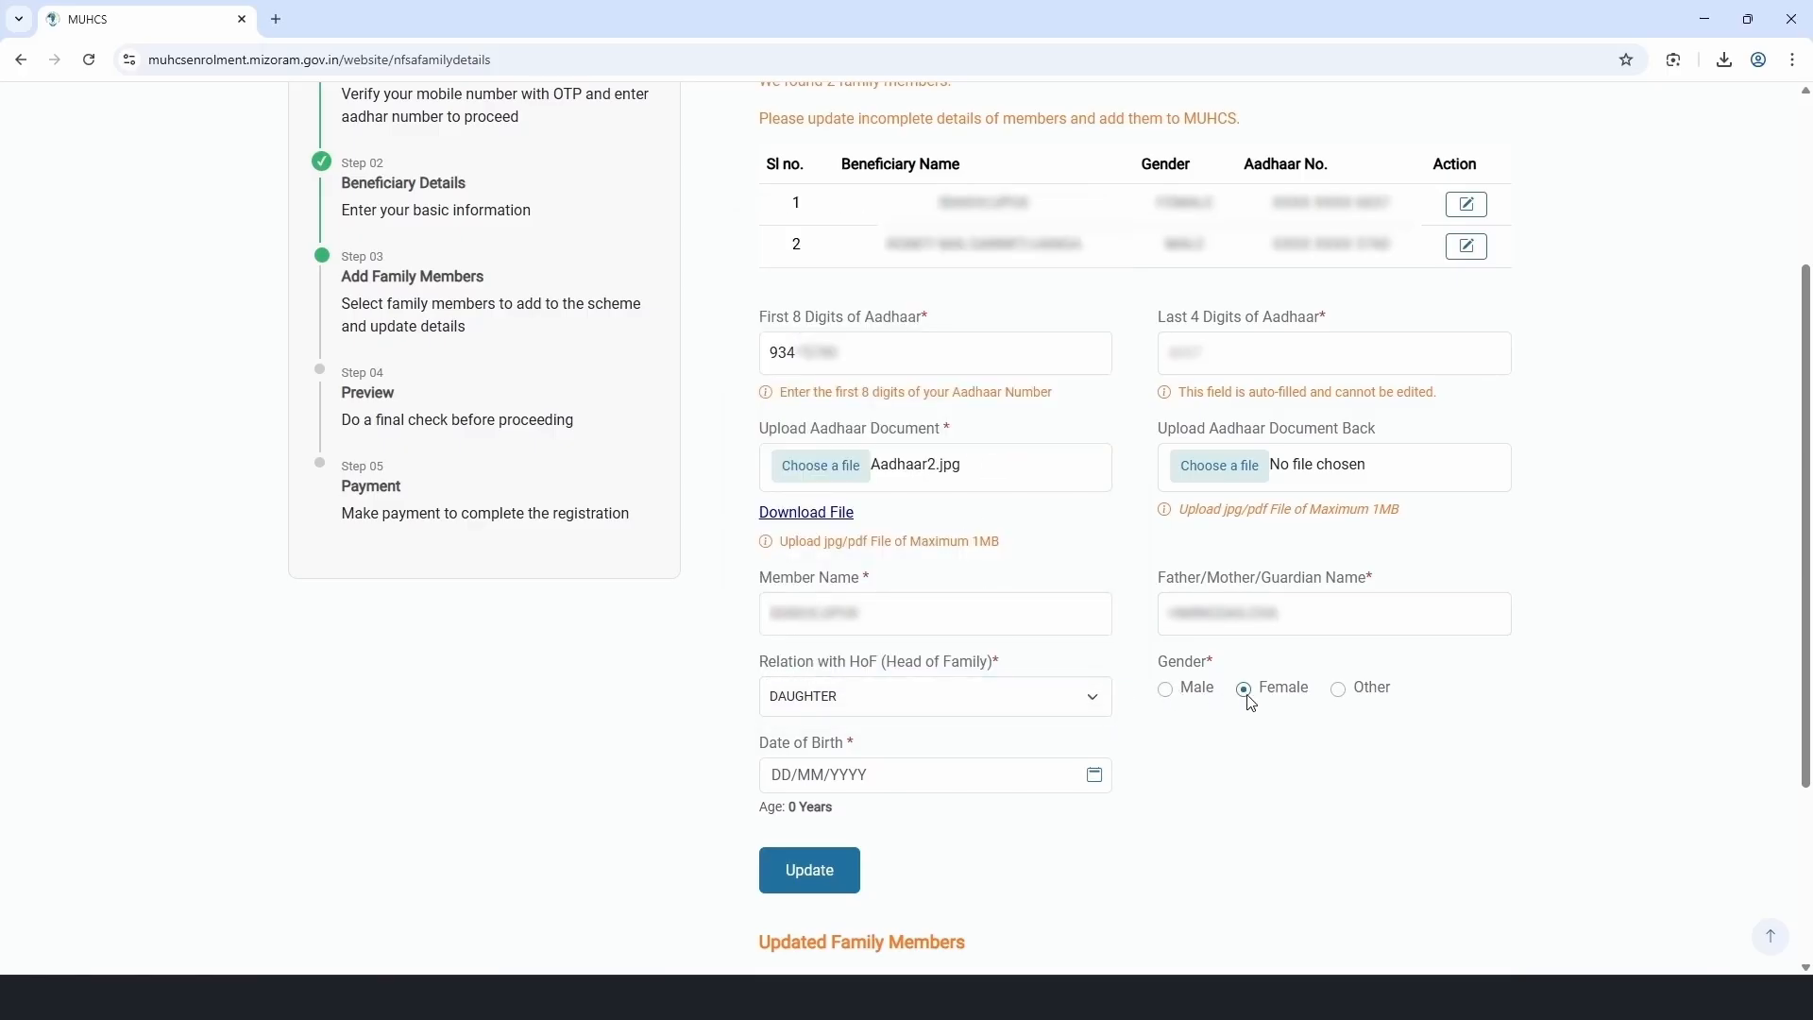
# Step: Choose the member's date of birth from the calendar's year, month and day views, then update the member
pyautogui.click(1100, 787)
pyautogui.click(973, 443)
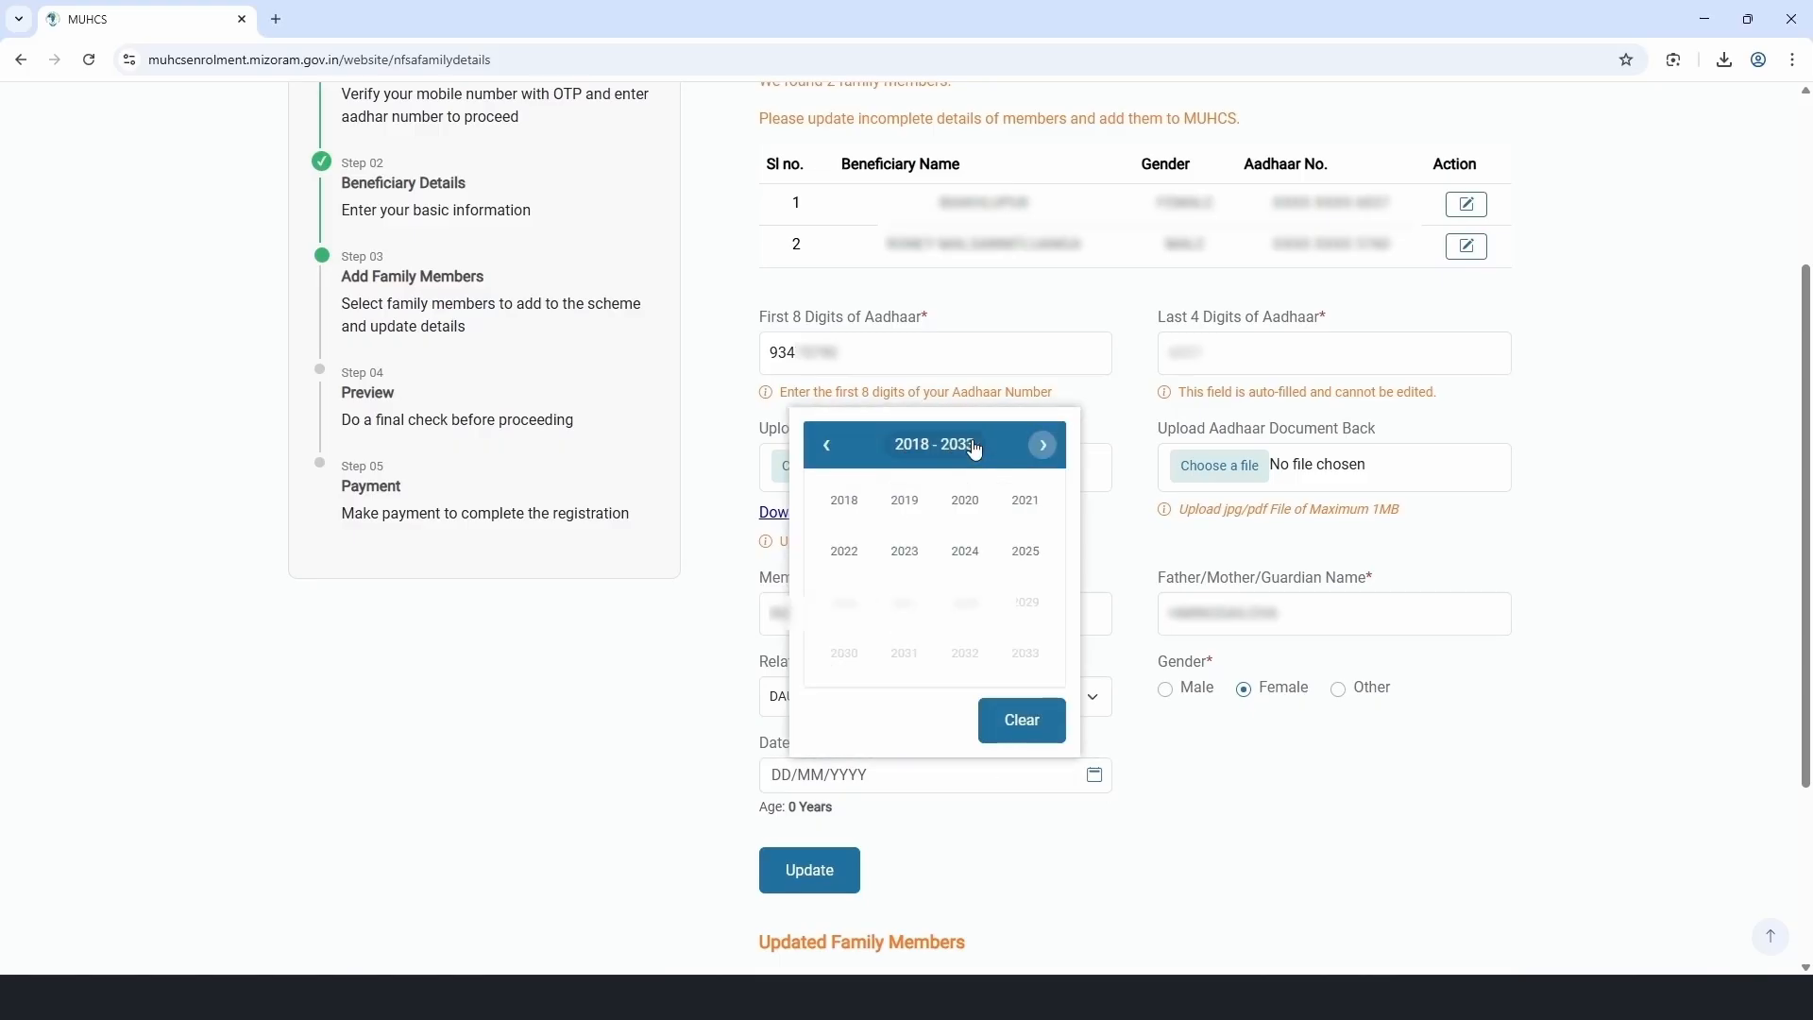
pyautogui.click(828, 450)
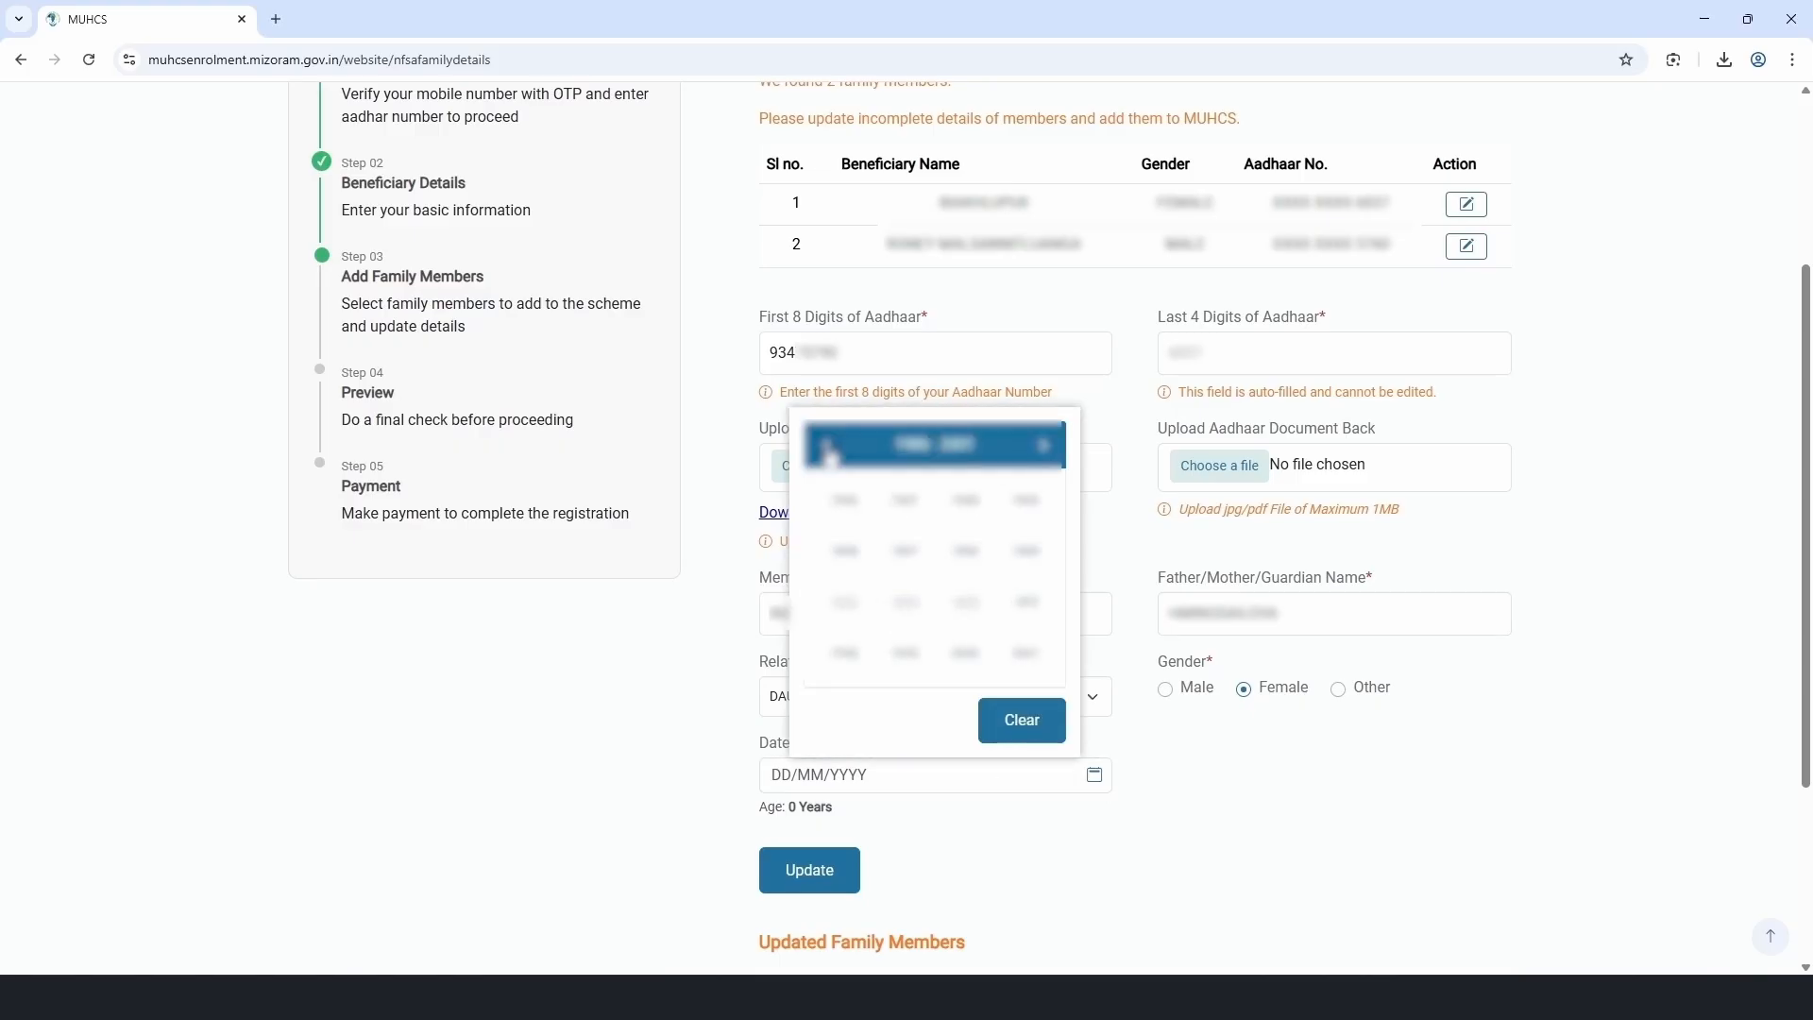
pyautogui.click(907, 501)
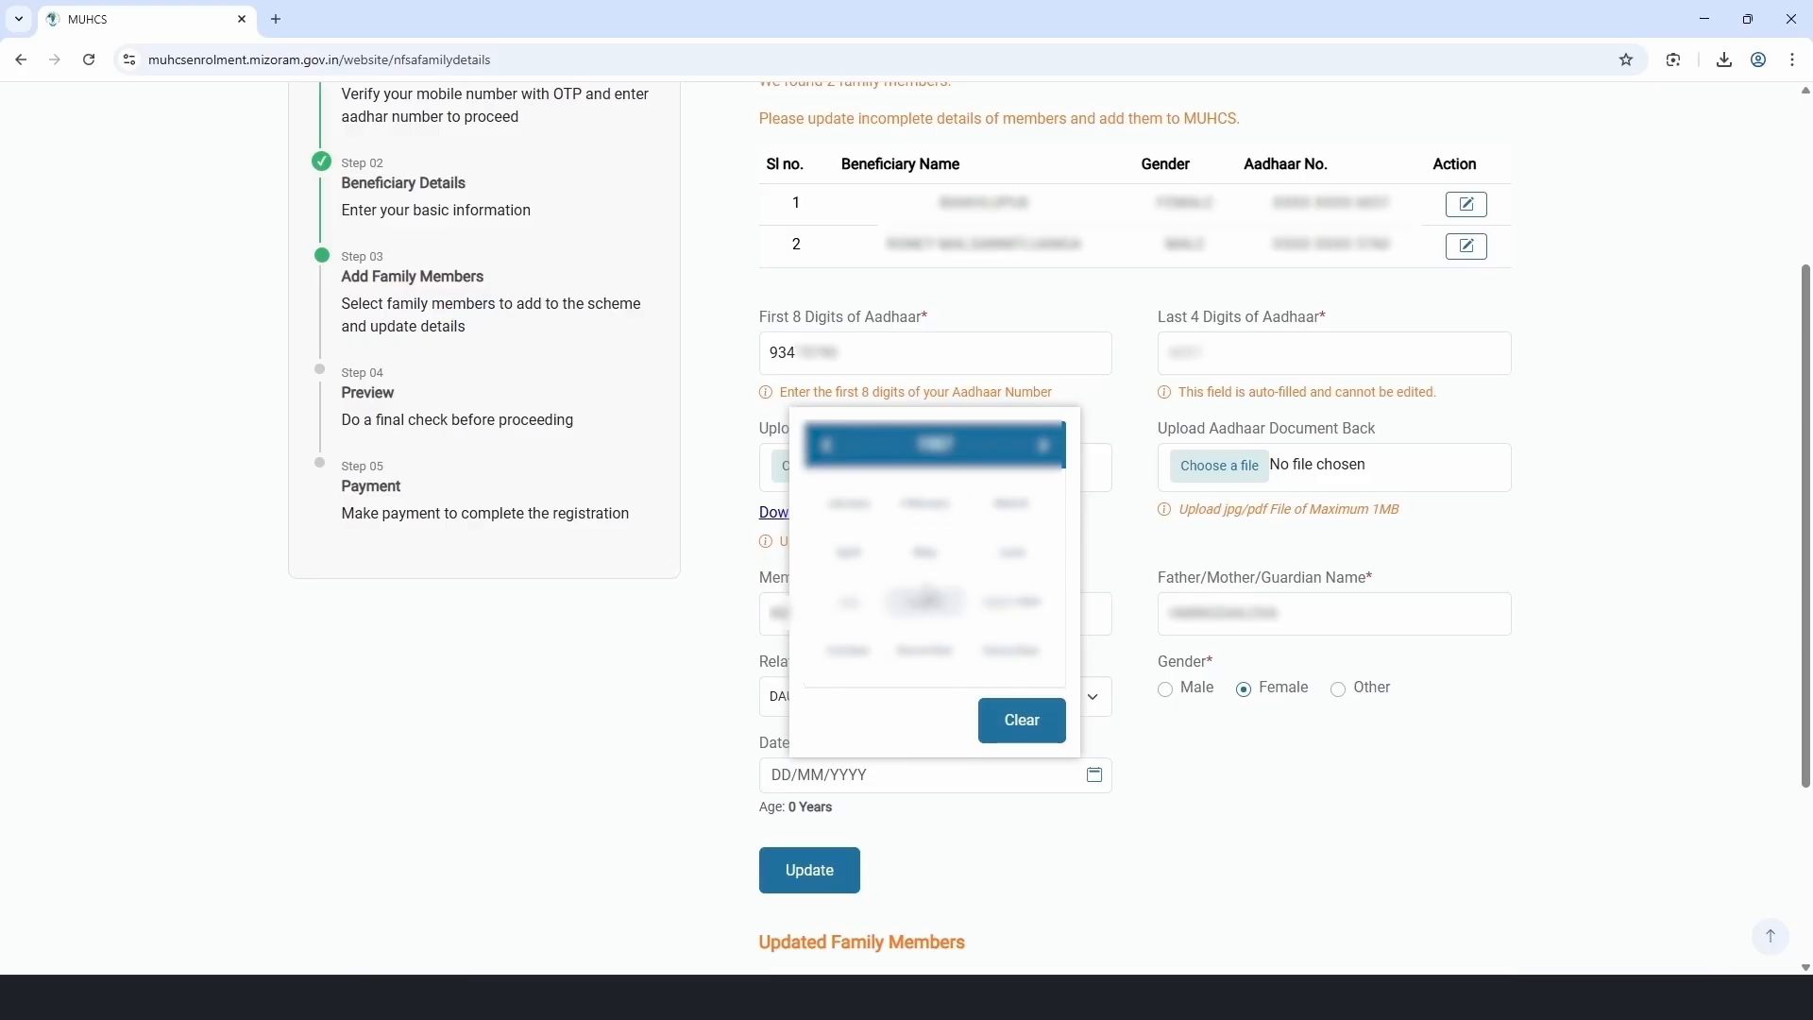
pyautogui.click(929, 557)
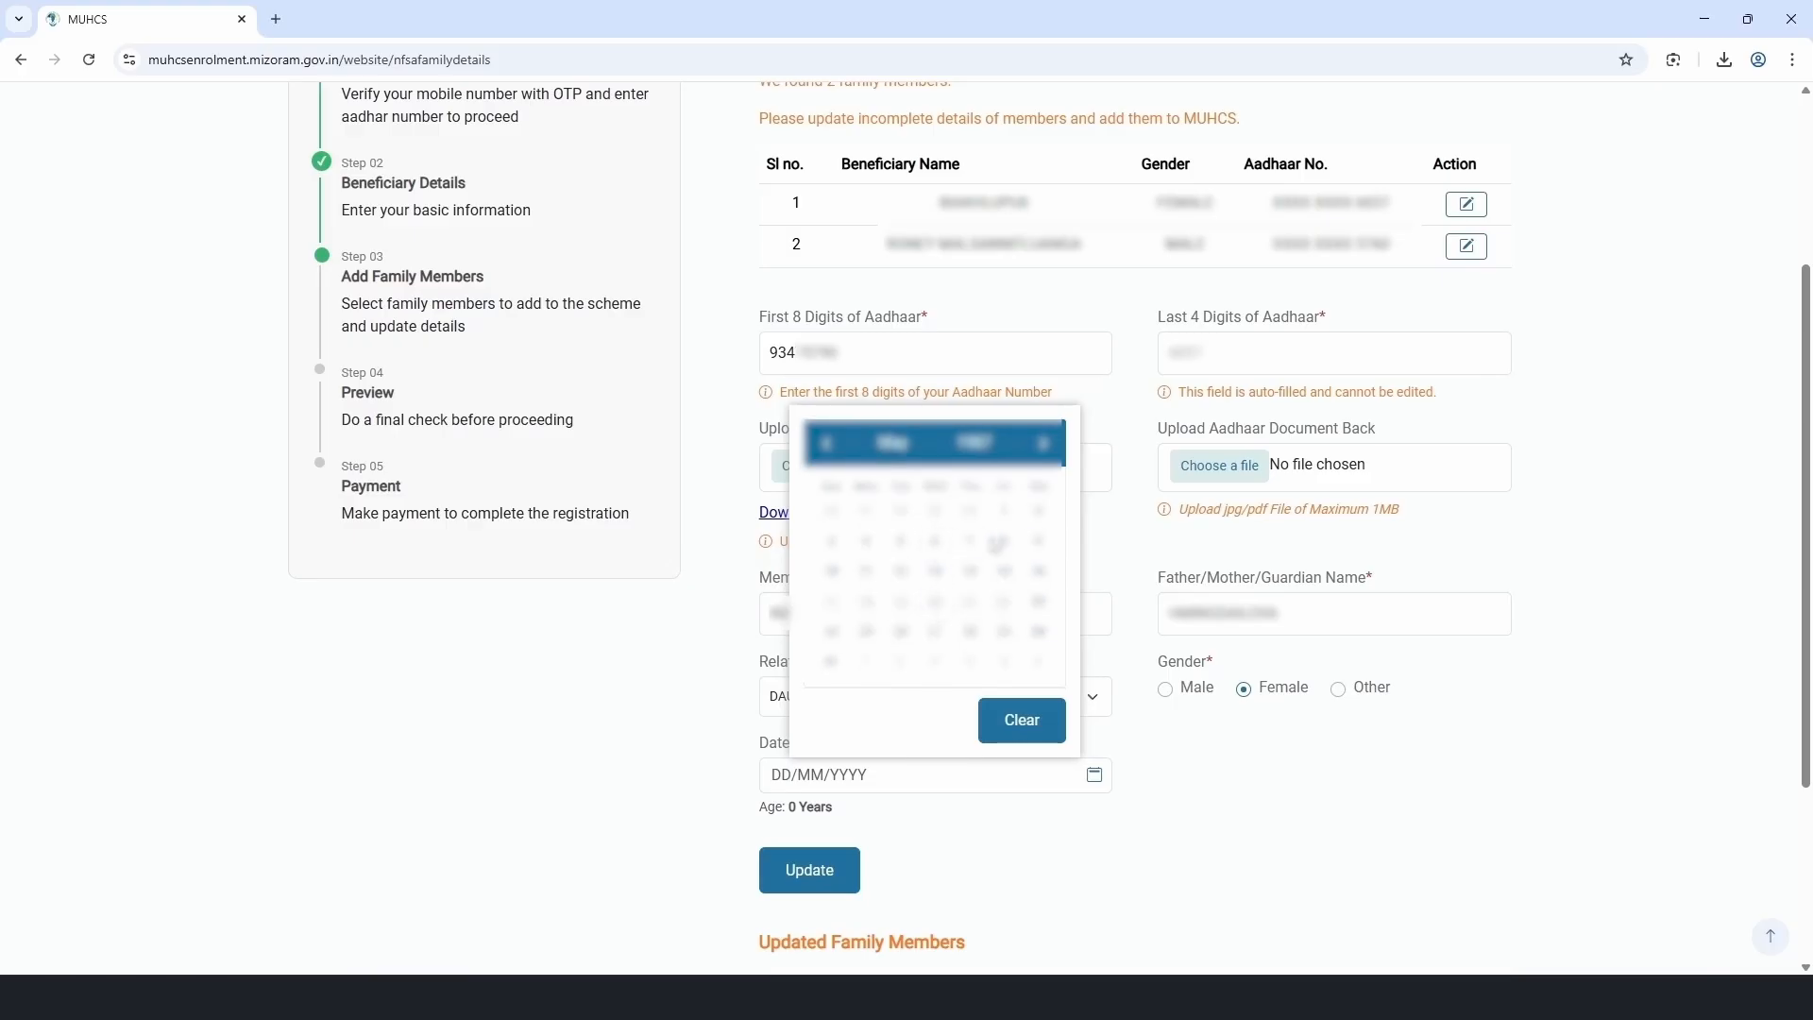
pyautogui.click(866, 541)
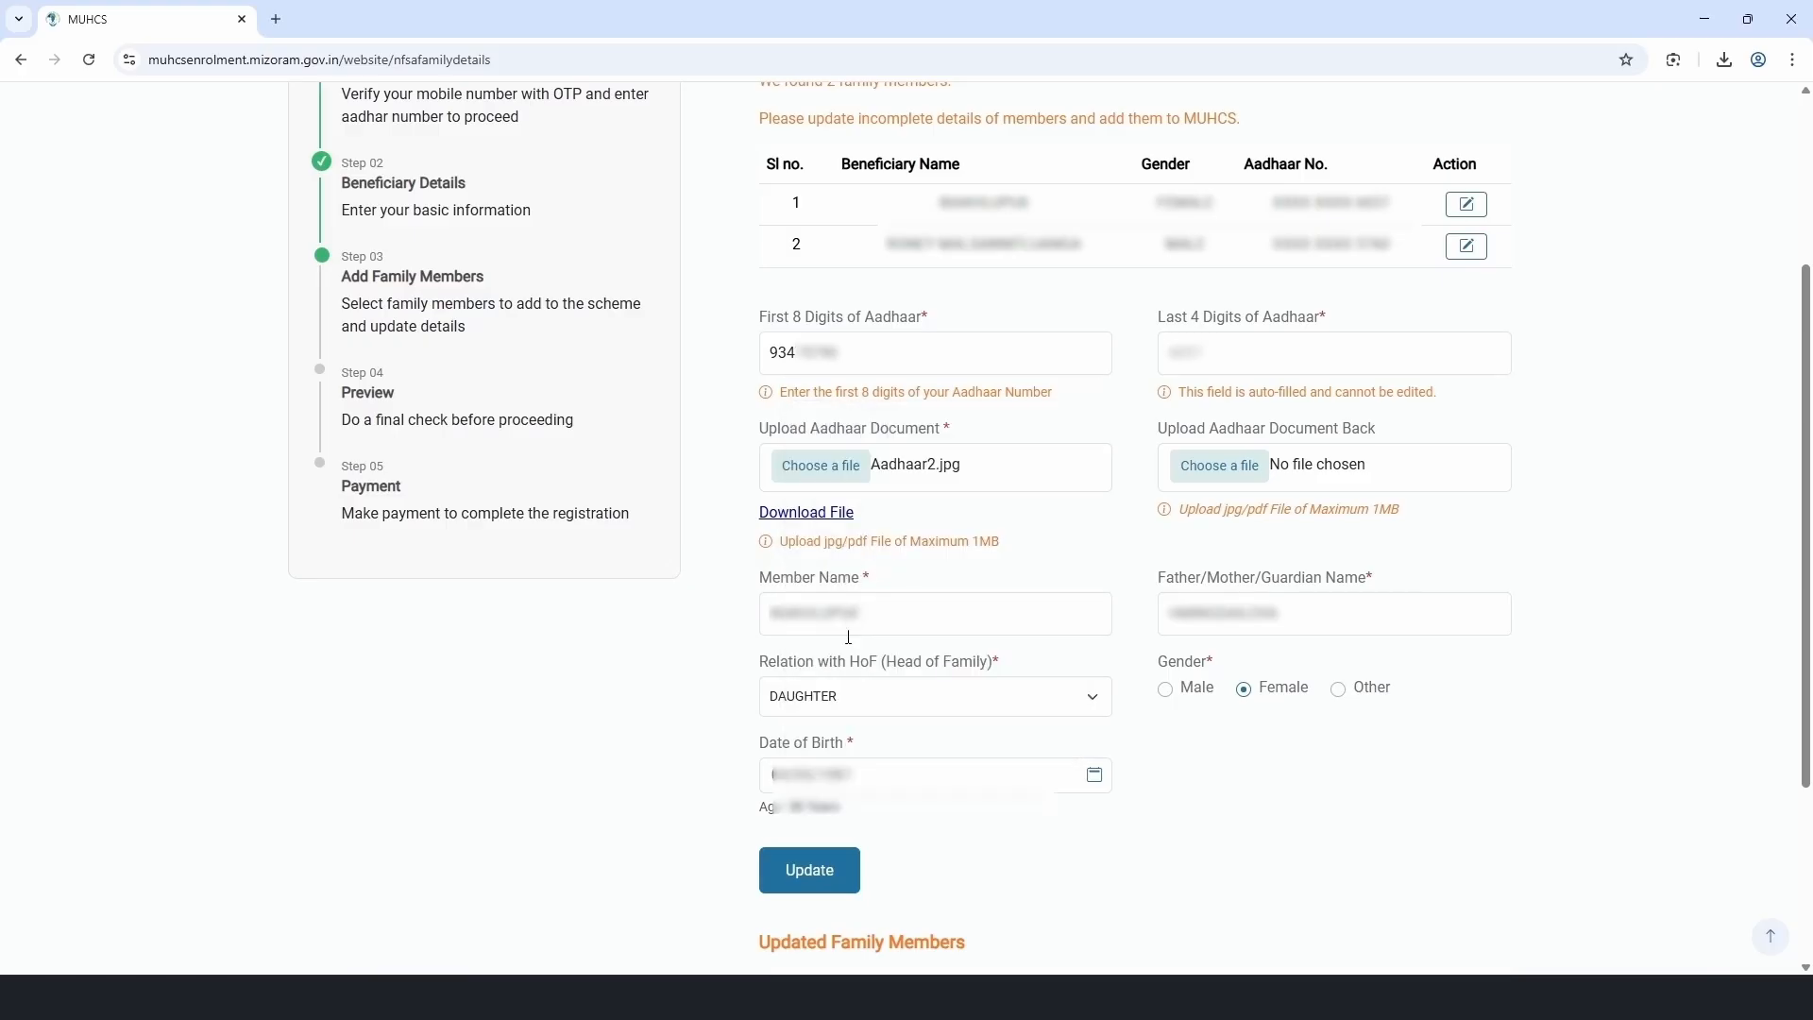
pyautogui.click(820, 871)
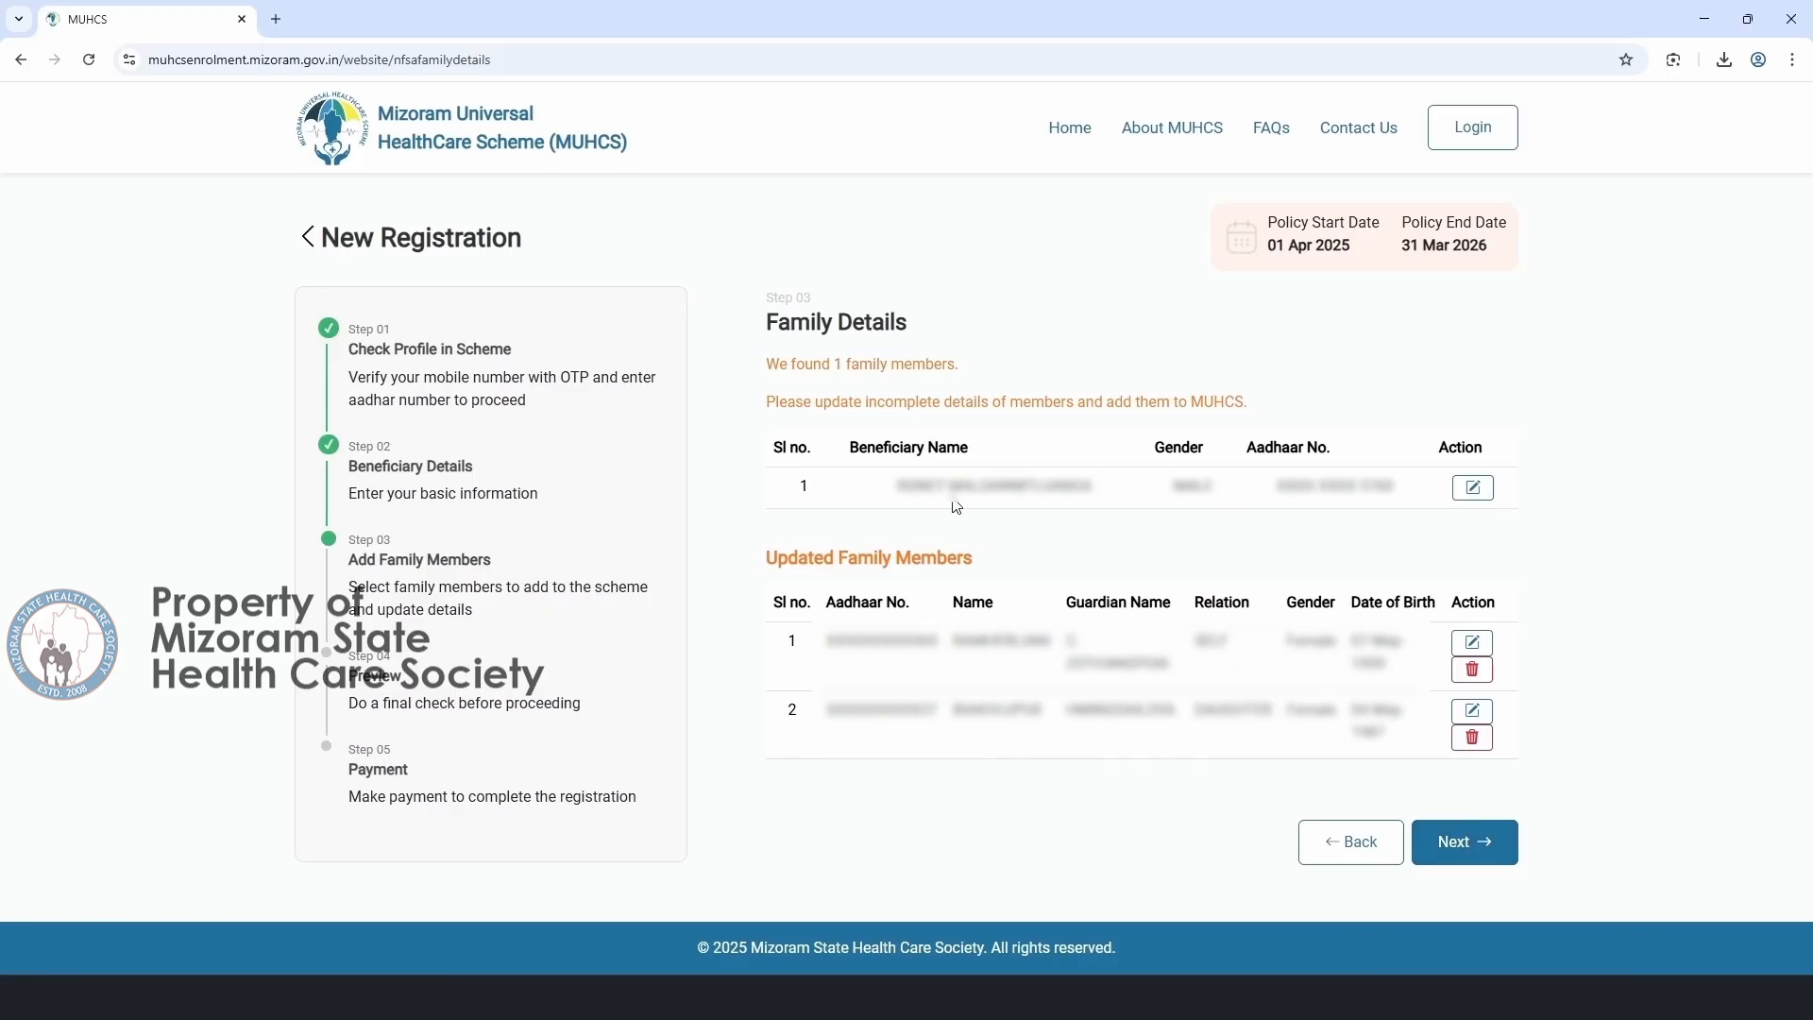
# Step: Open the remaining family member for editing and enter the first 8 digits of the member's Aadhaar number
pyautogui.click(1472, 487)
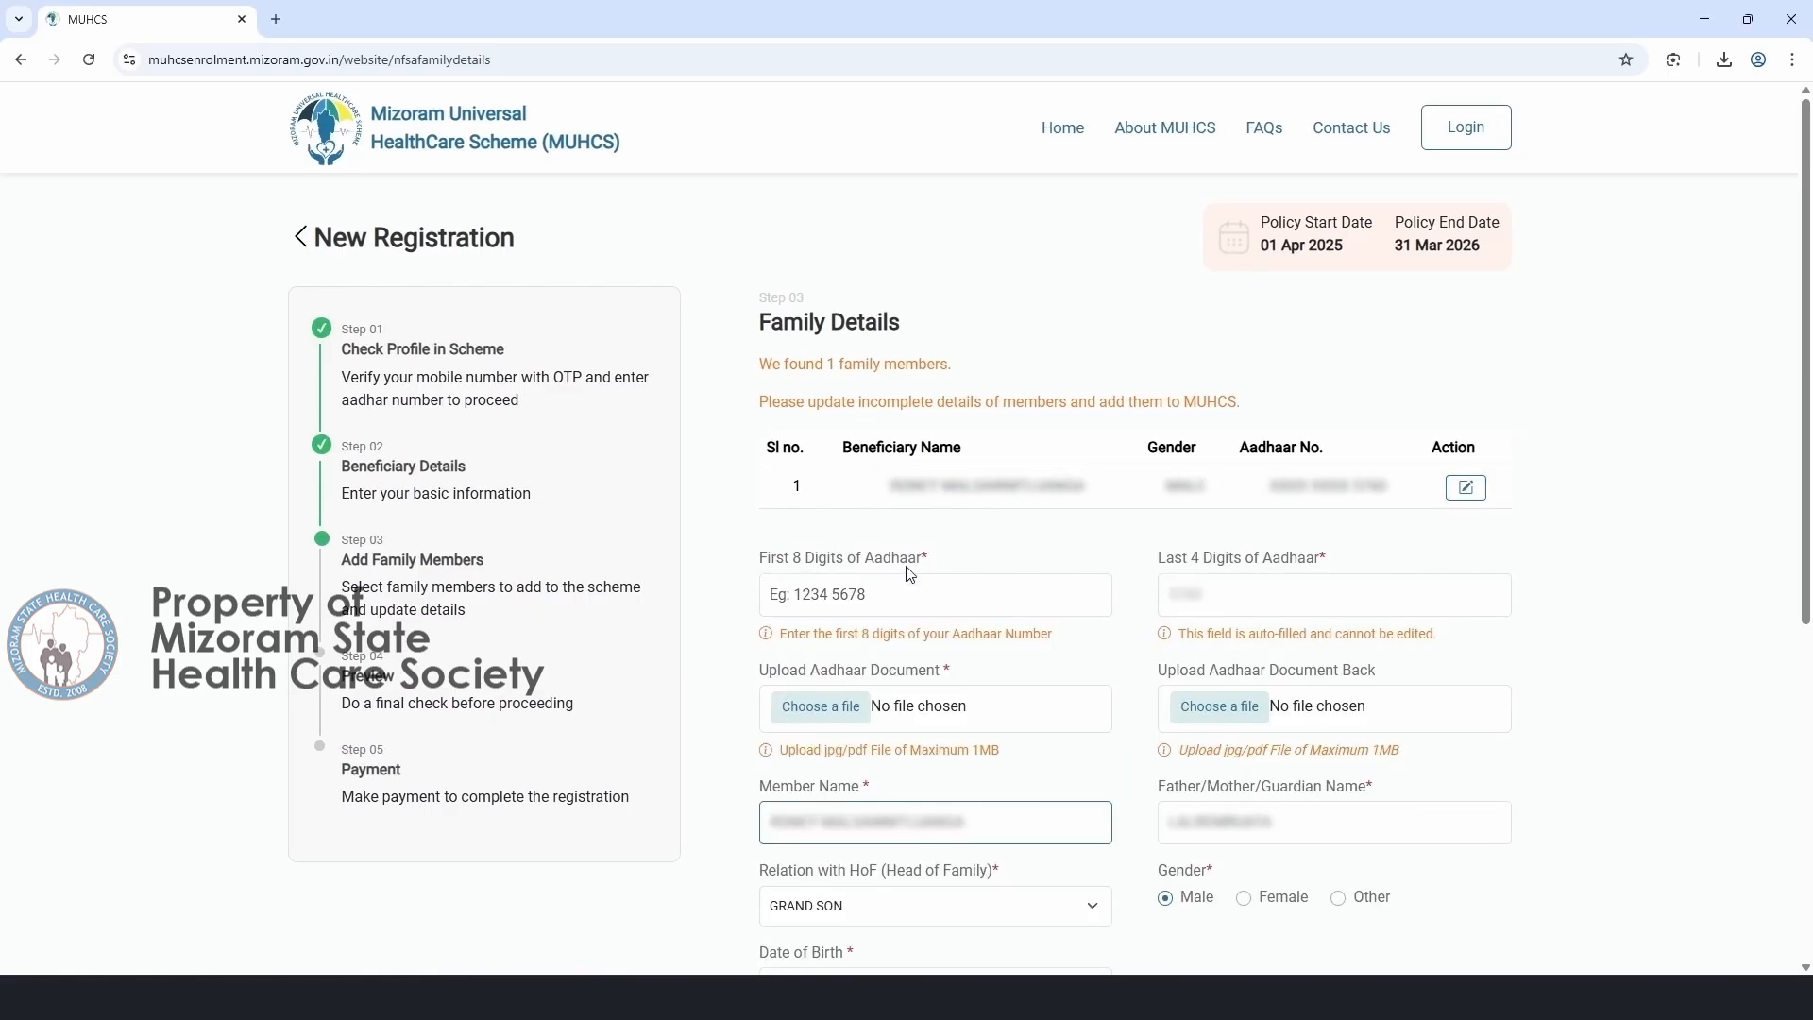
pyautogui.click(978, 578)
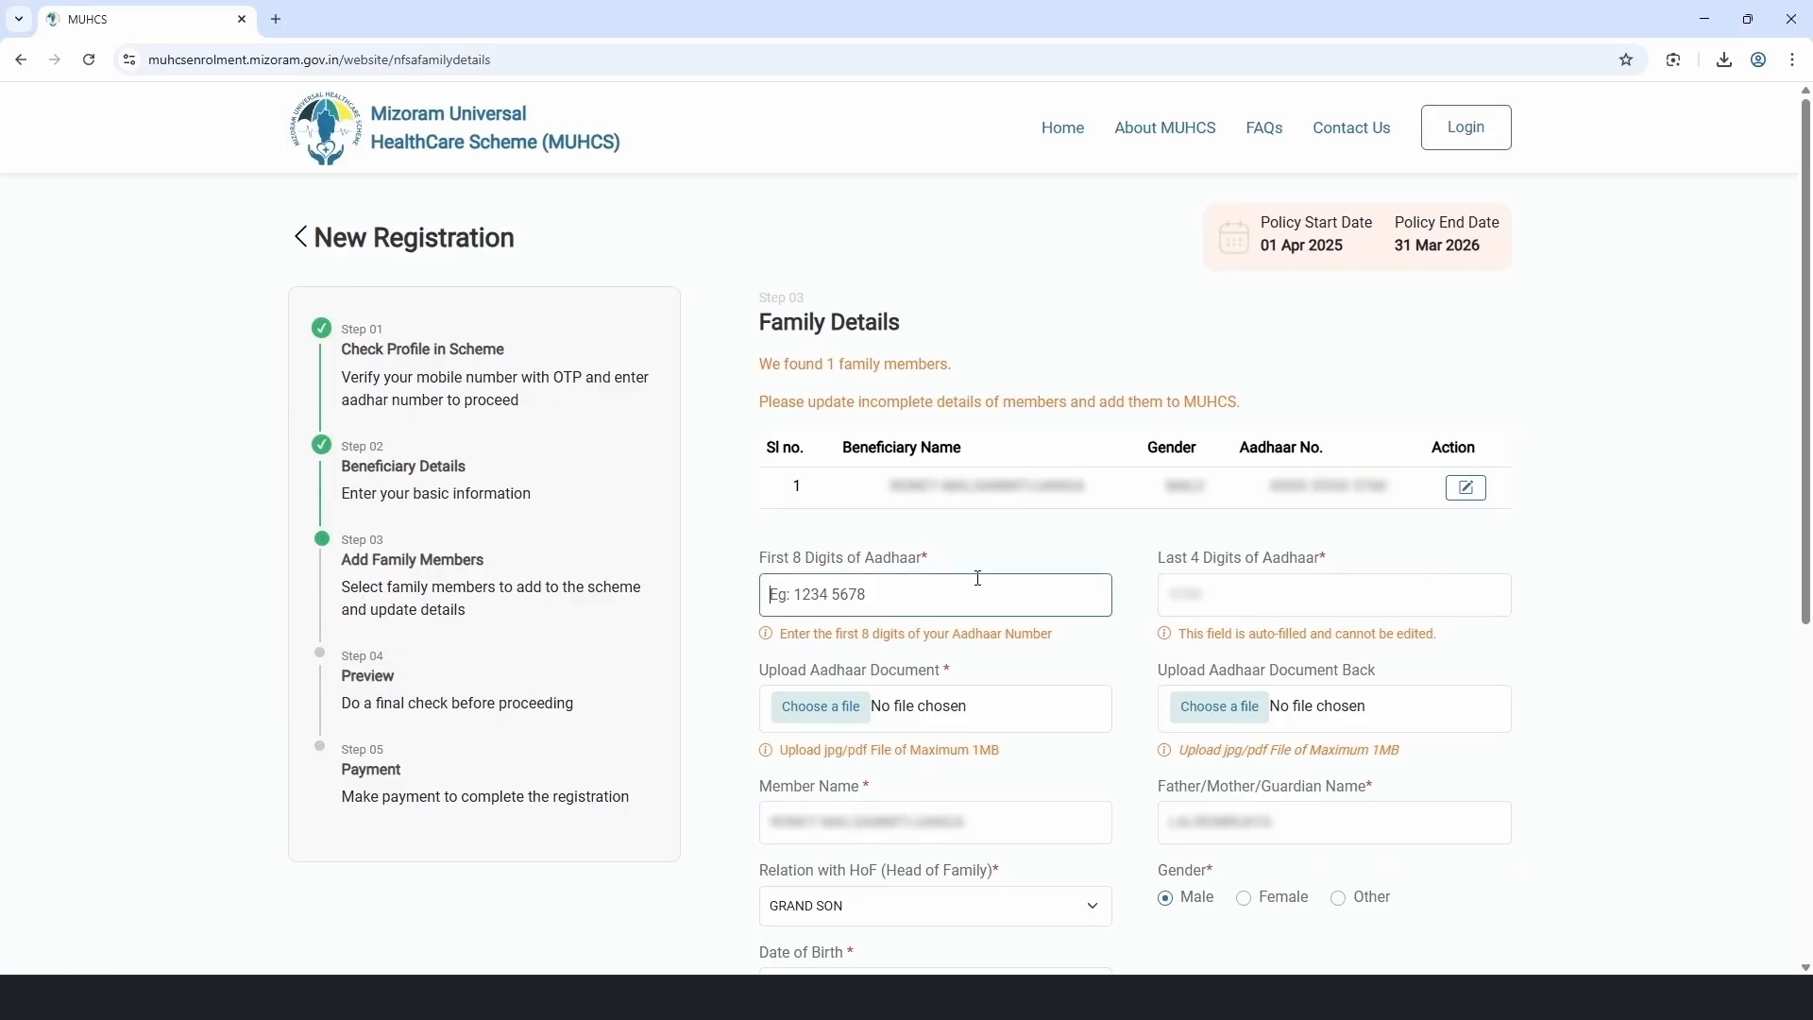
pyautogui.write('59?????')
# Step: Upload Aadhaar3.jpg from the Docs folder as this member's Aadhaar document
pyautogui.scroll(-1, 944, 656)
pyautogui.click(828, 609)
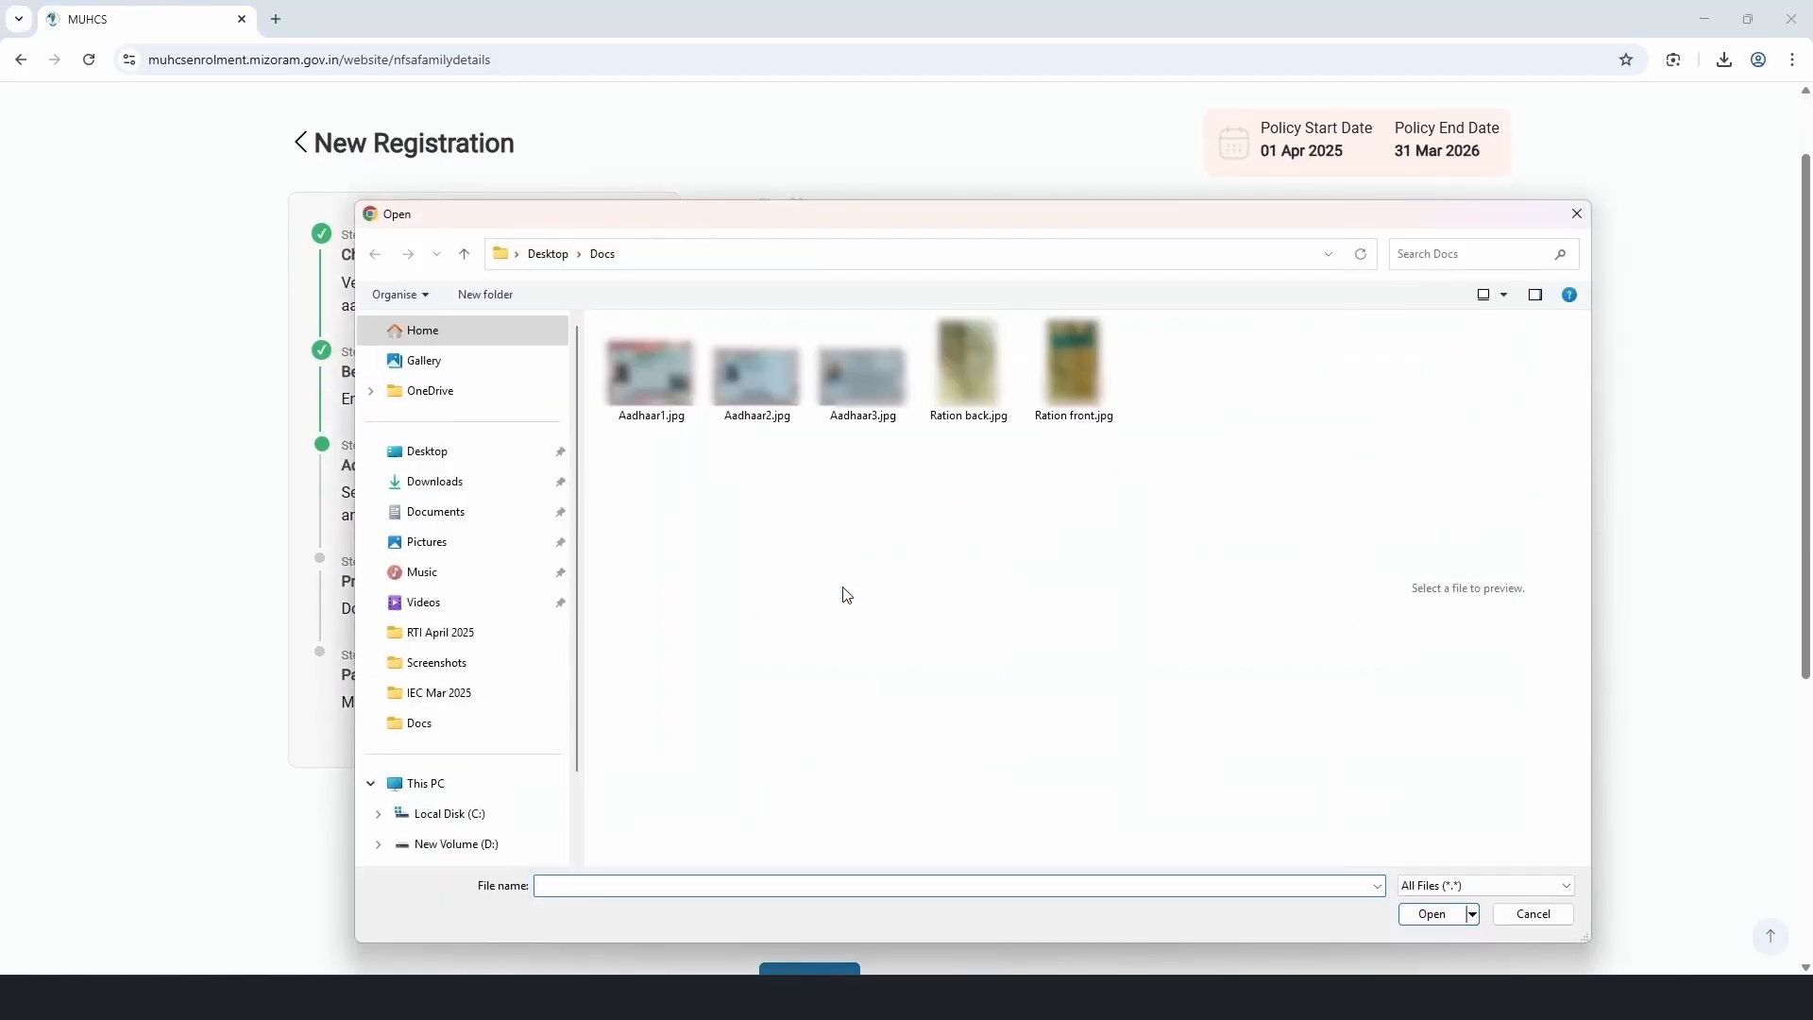
pyautogui.click(862, 373)
pyautogui.click(1432, 916)
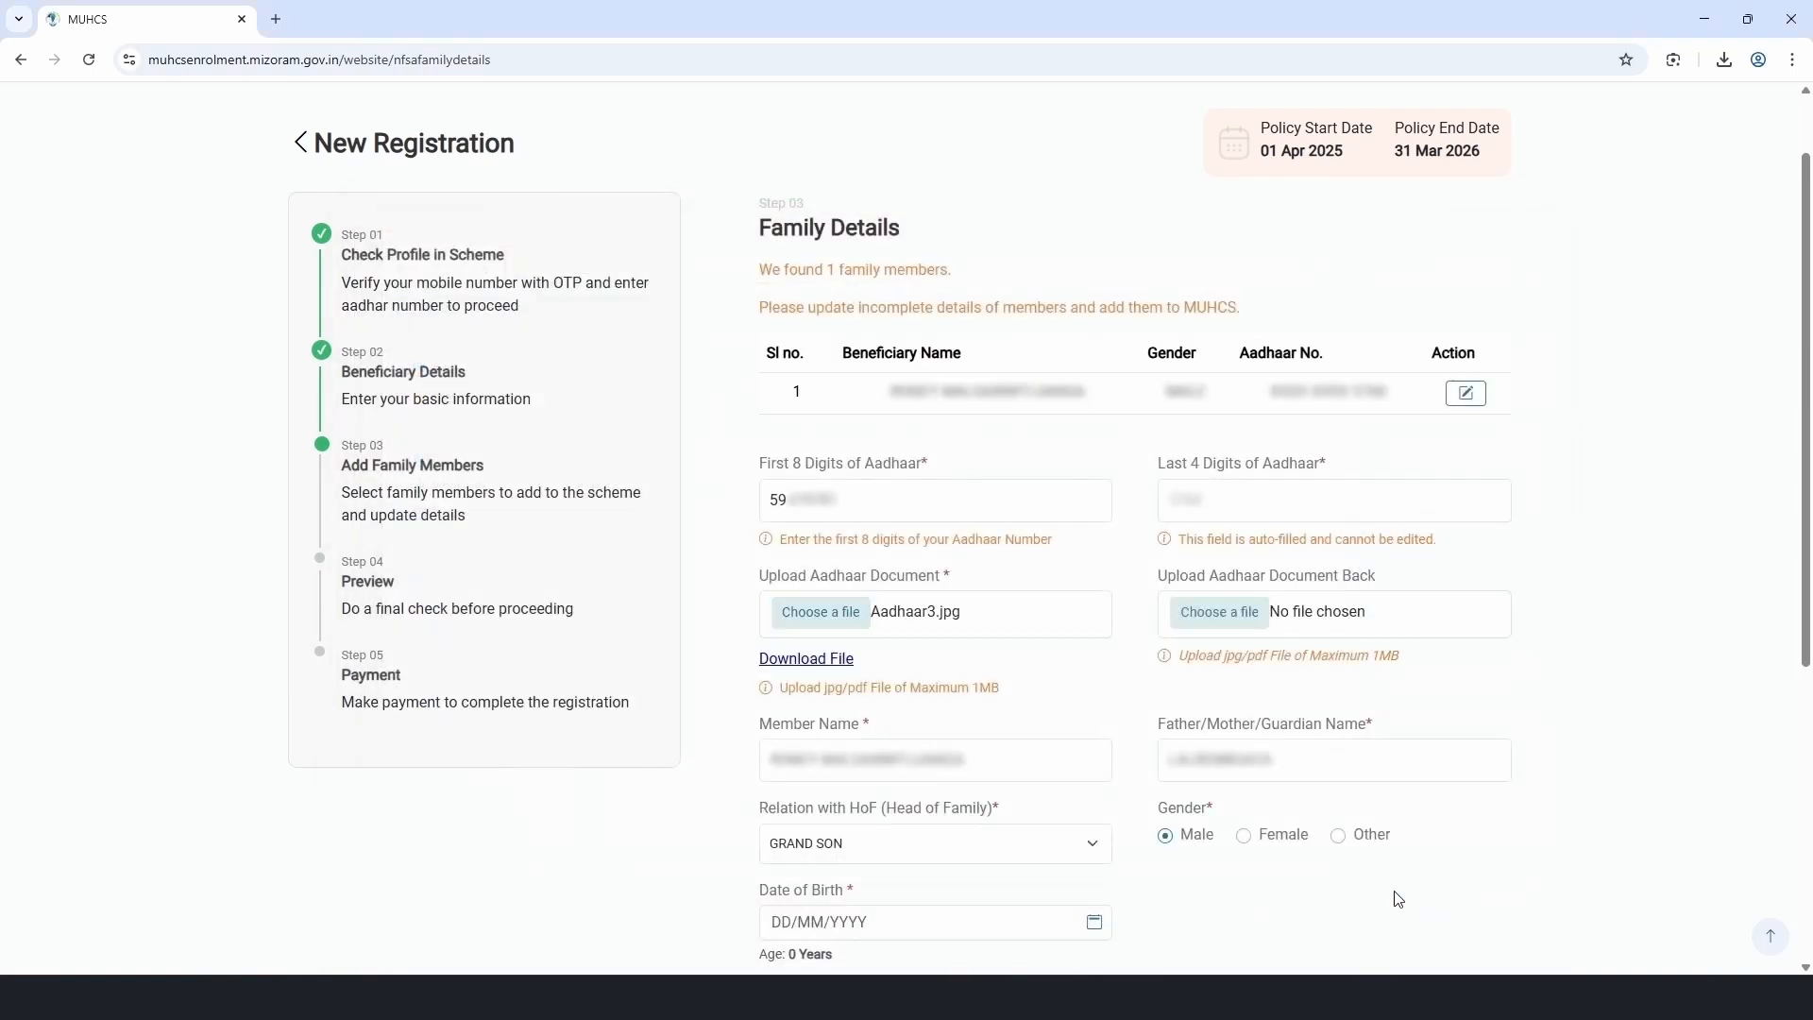
# Step: Review the member's name, guardian name and the relation list, keeping GRAND SON as the relation
pyautogui.scroll(-2, 1044, 646)
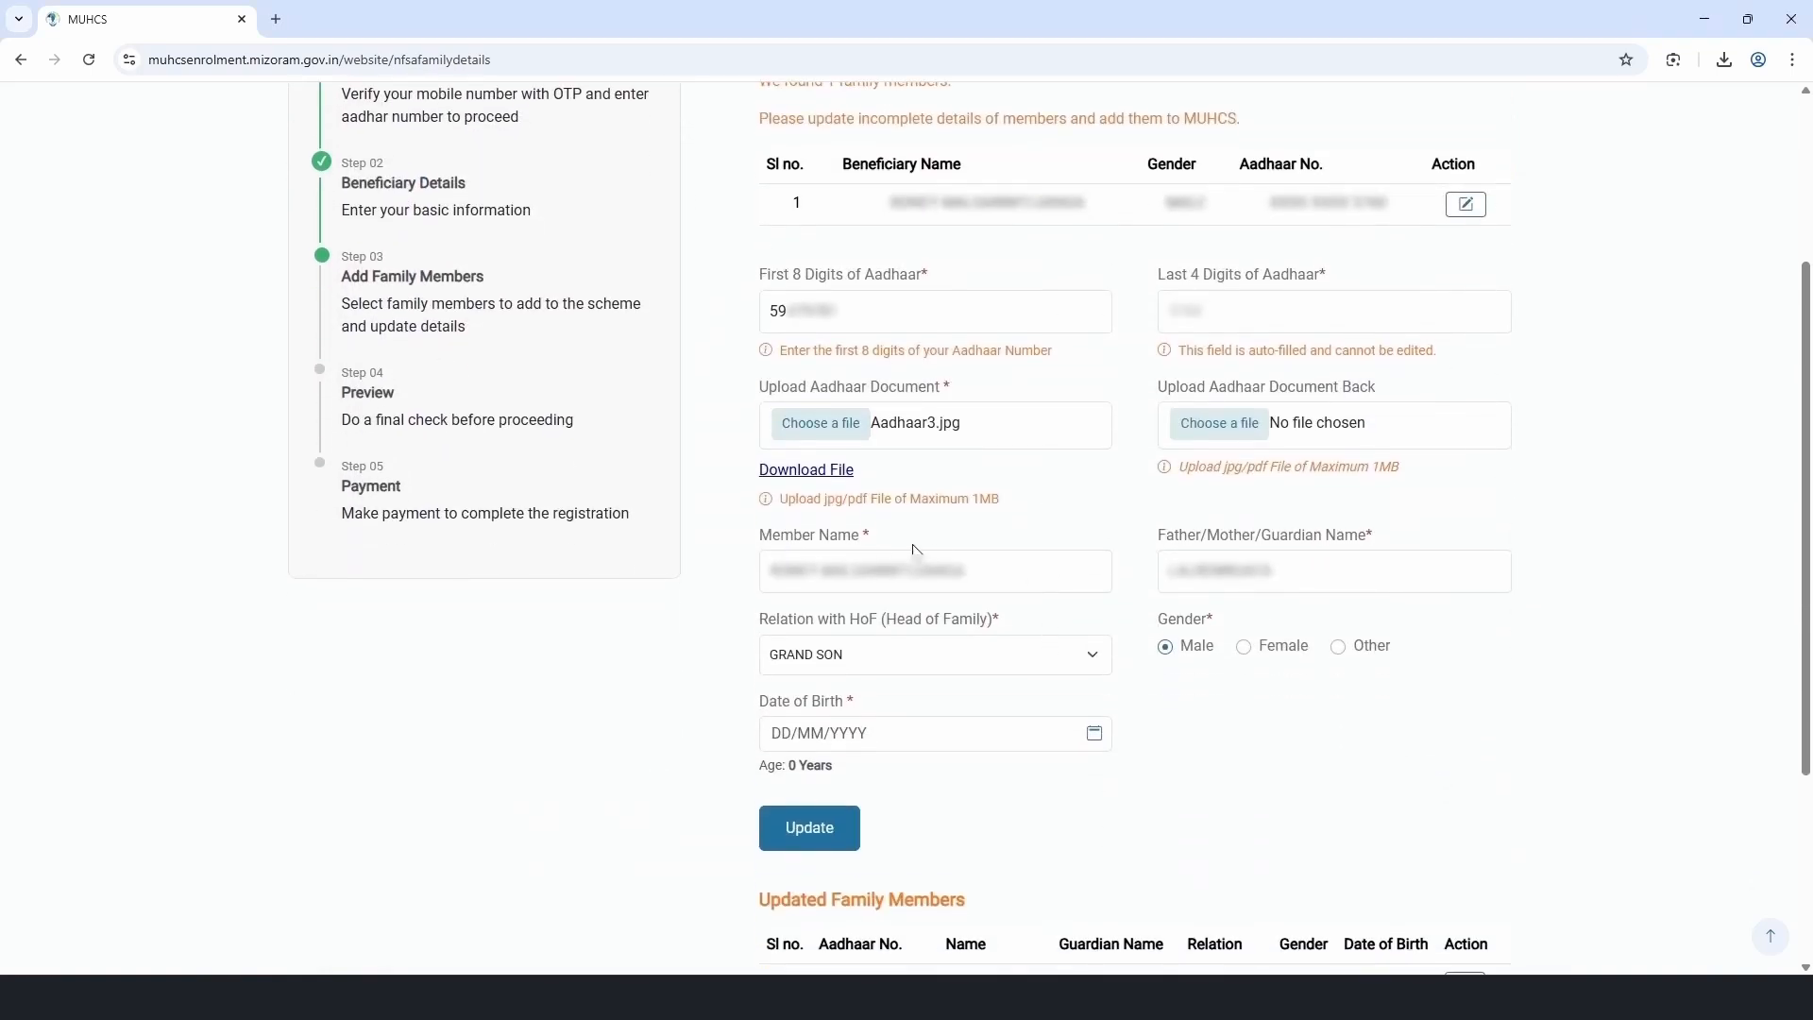
pyautogui.click(989, 571)
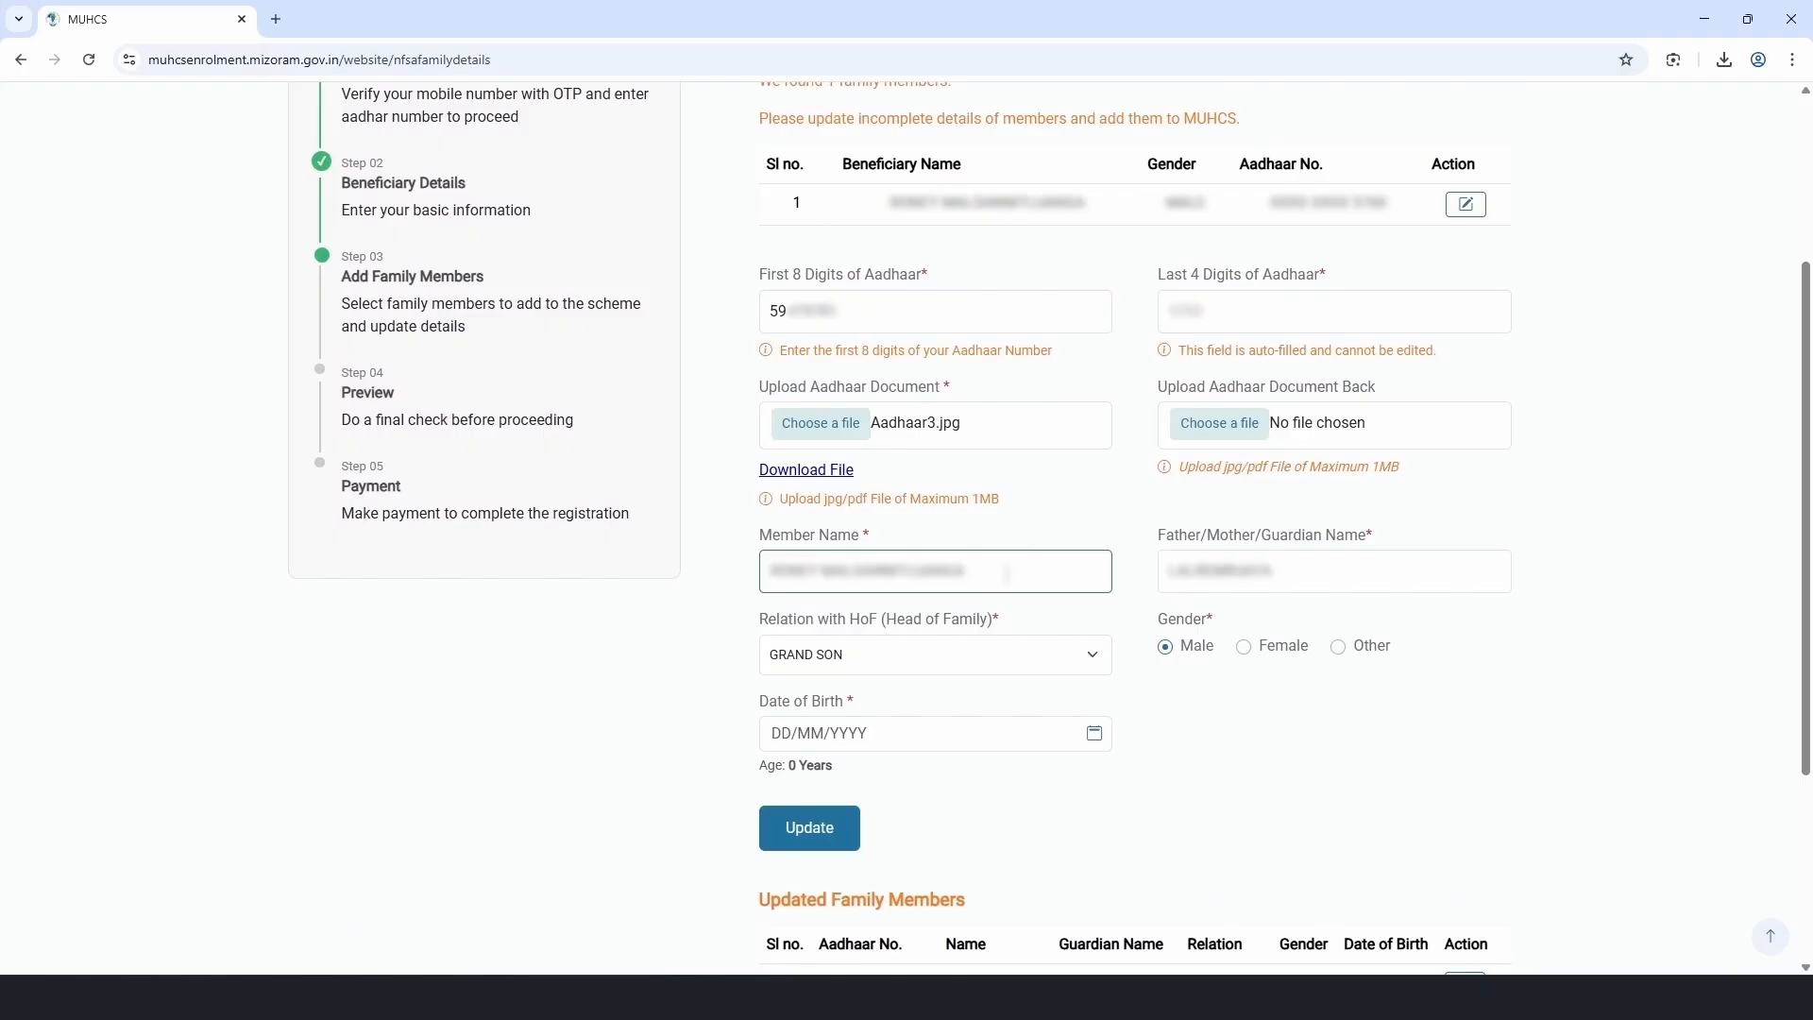
pyautogui.tripleClick(1005, 576)
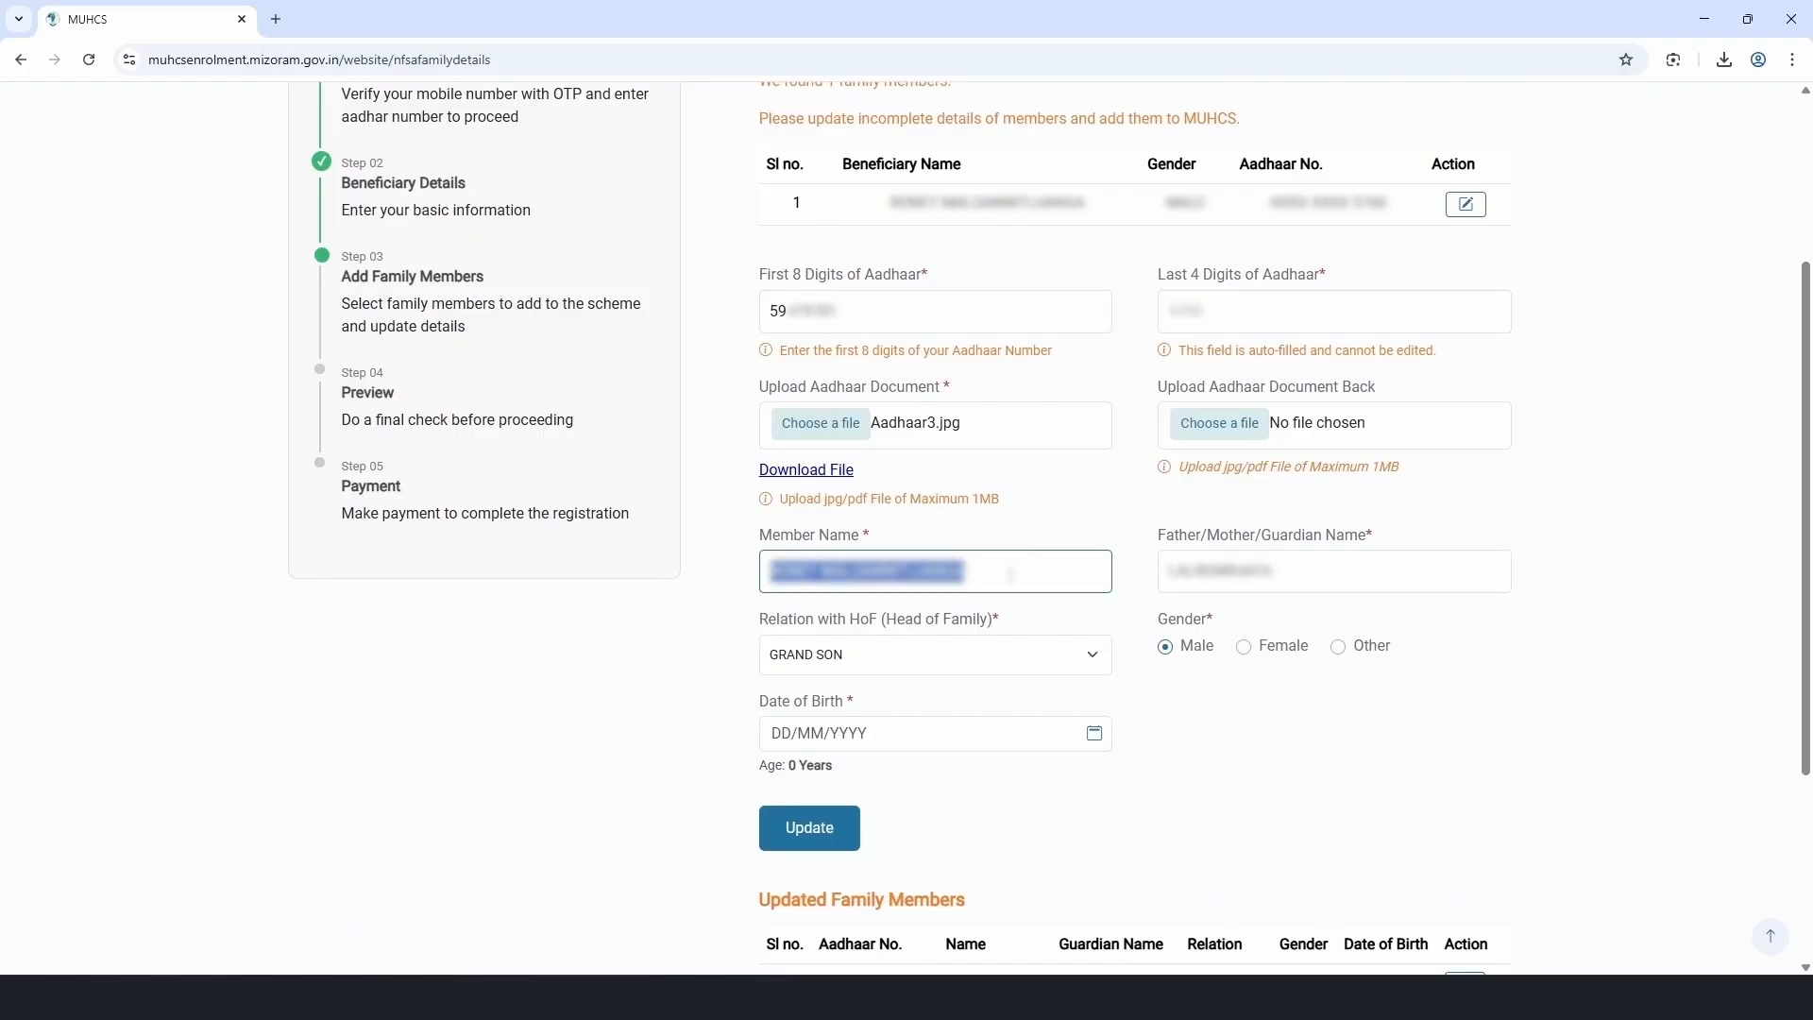
pyautogui.click(1024, 569)
pyautogui.tripleClick(1001, 570)
pyautogui.click(1004, 570)
pyautogui.click(1289, 579)
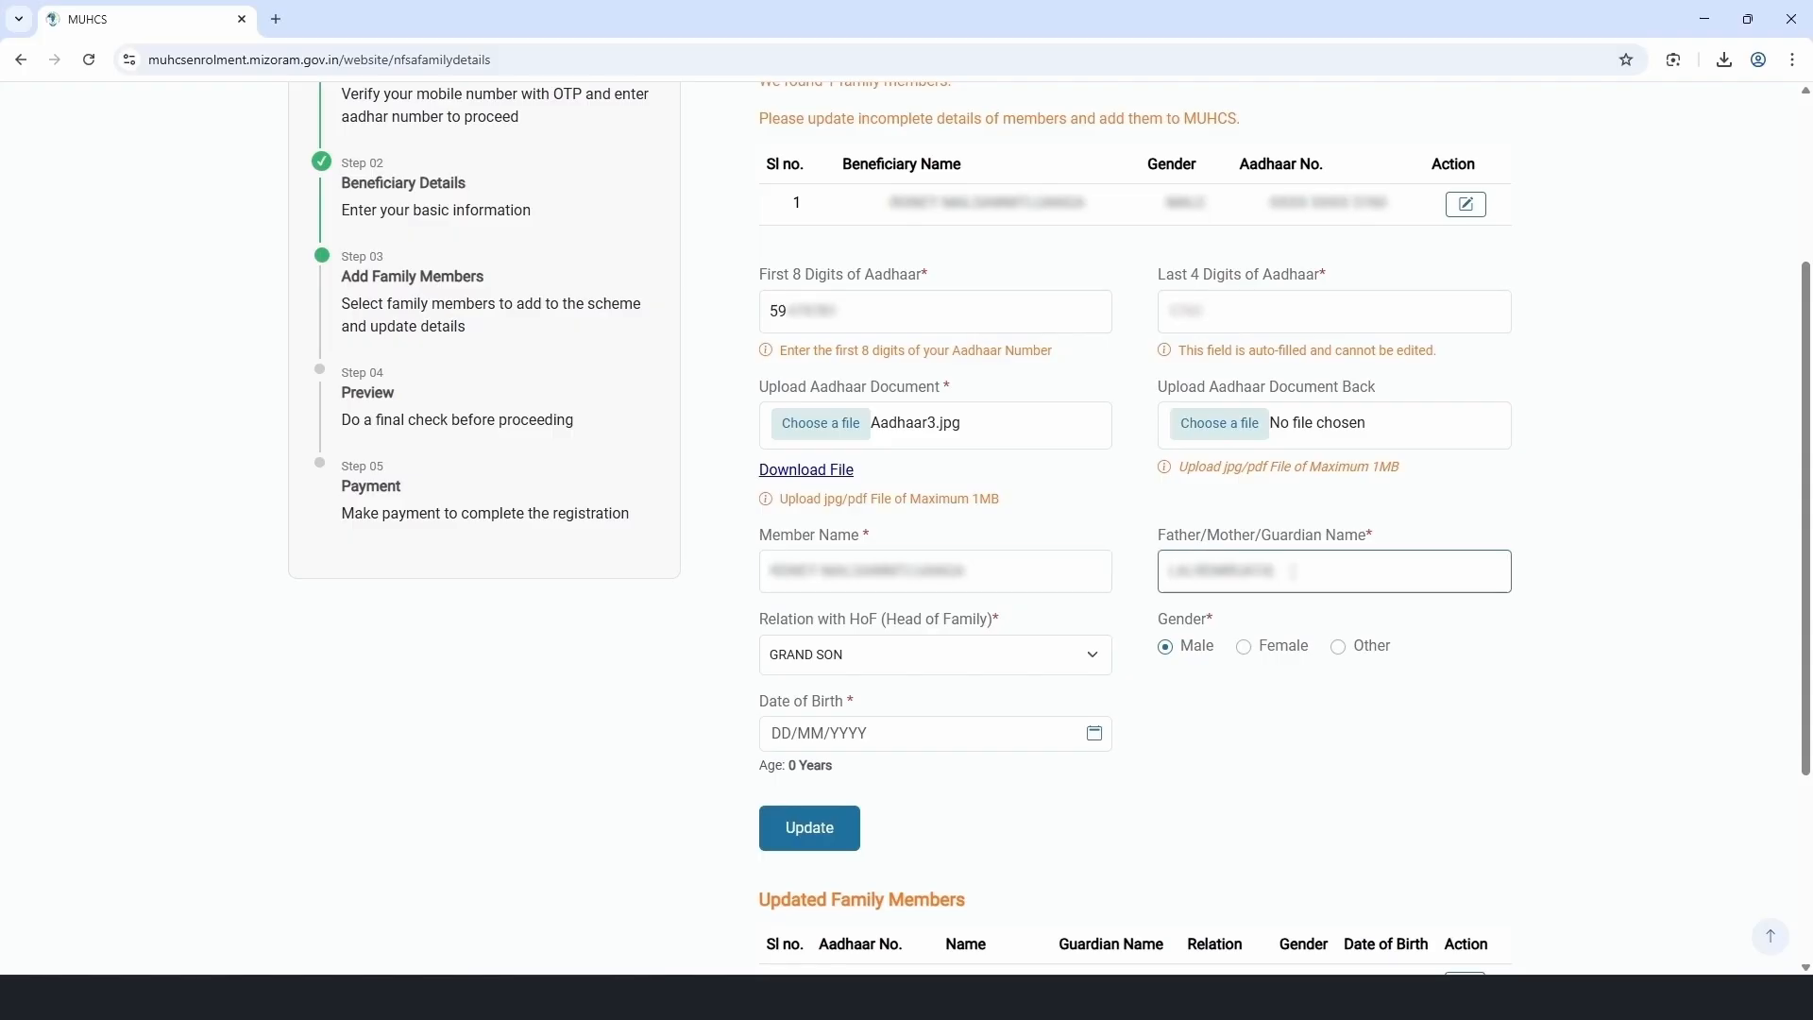
pyautogui.click(878, 660)
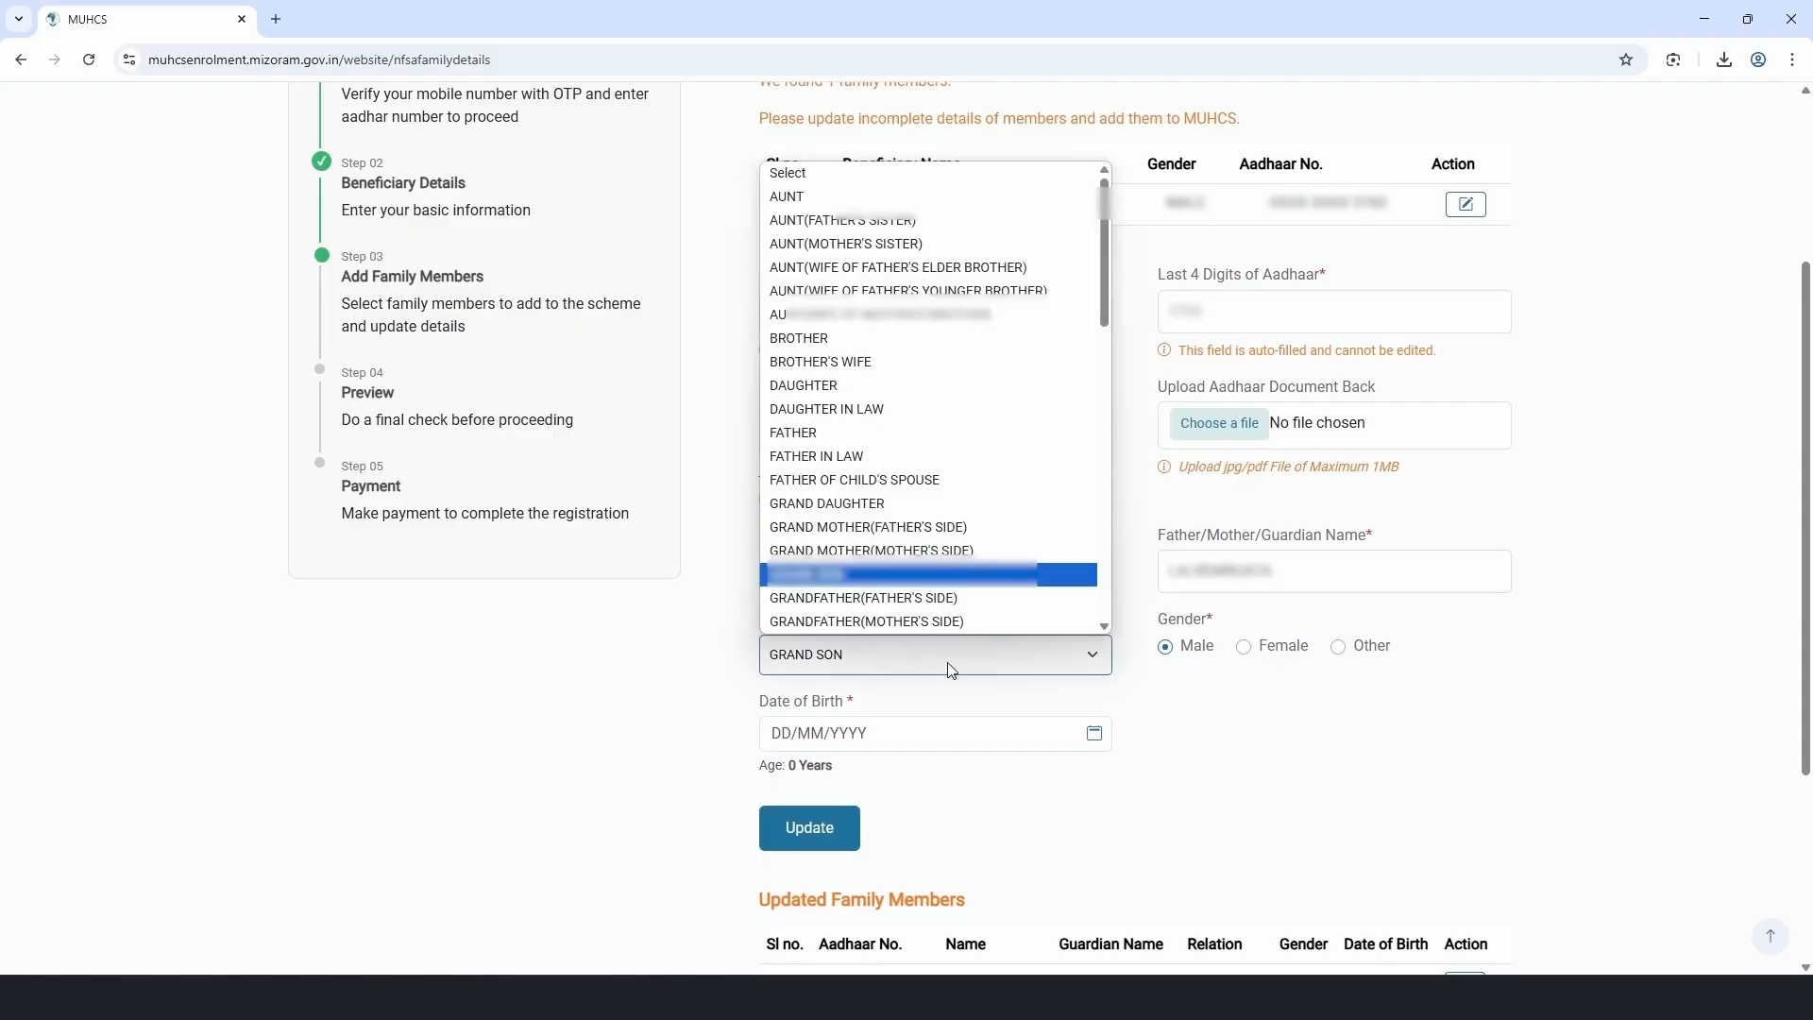
pyautogui.moveTo(1102, 291)
pyautogui.mouseDown()
pyautogui.moveTo(1103, 612)
pyautogui.moveTo(1112, 291)
pyautogui.mouseUp()
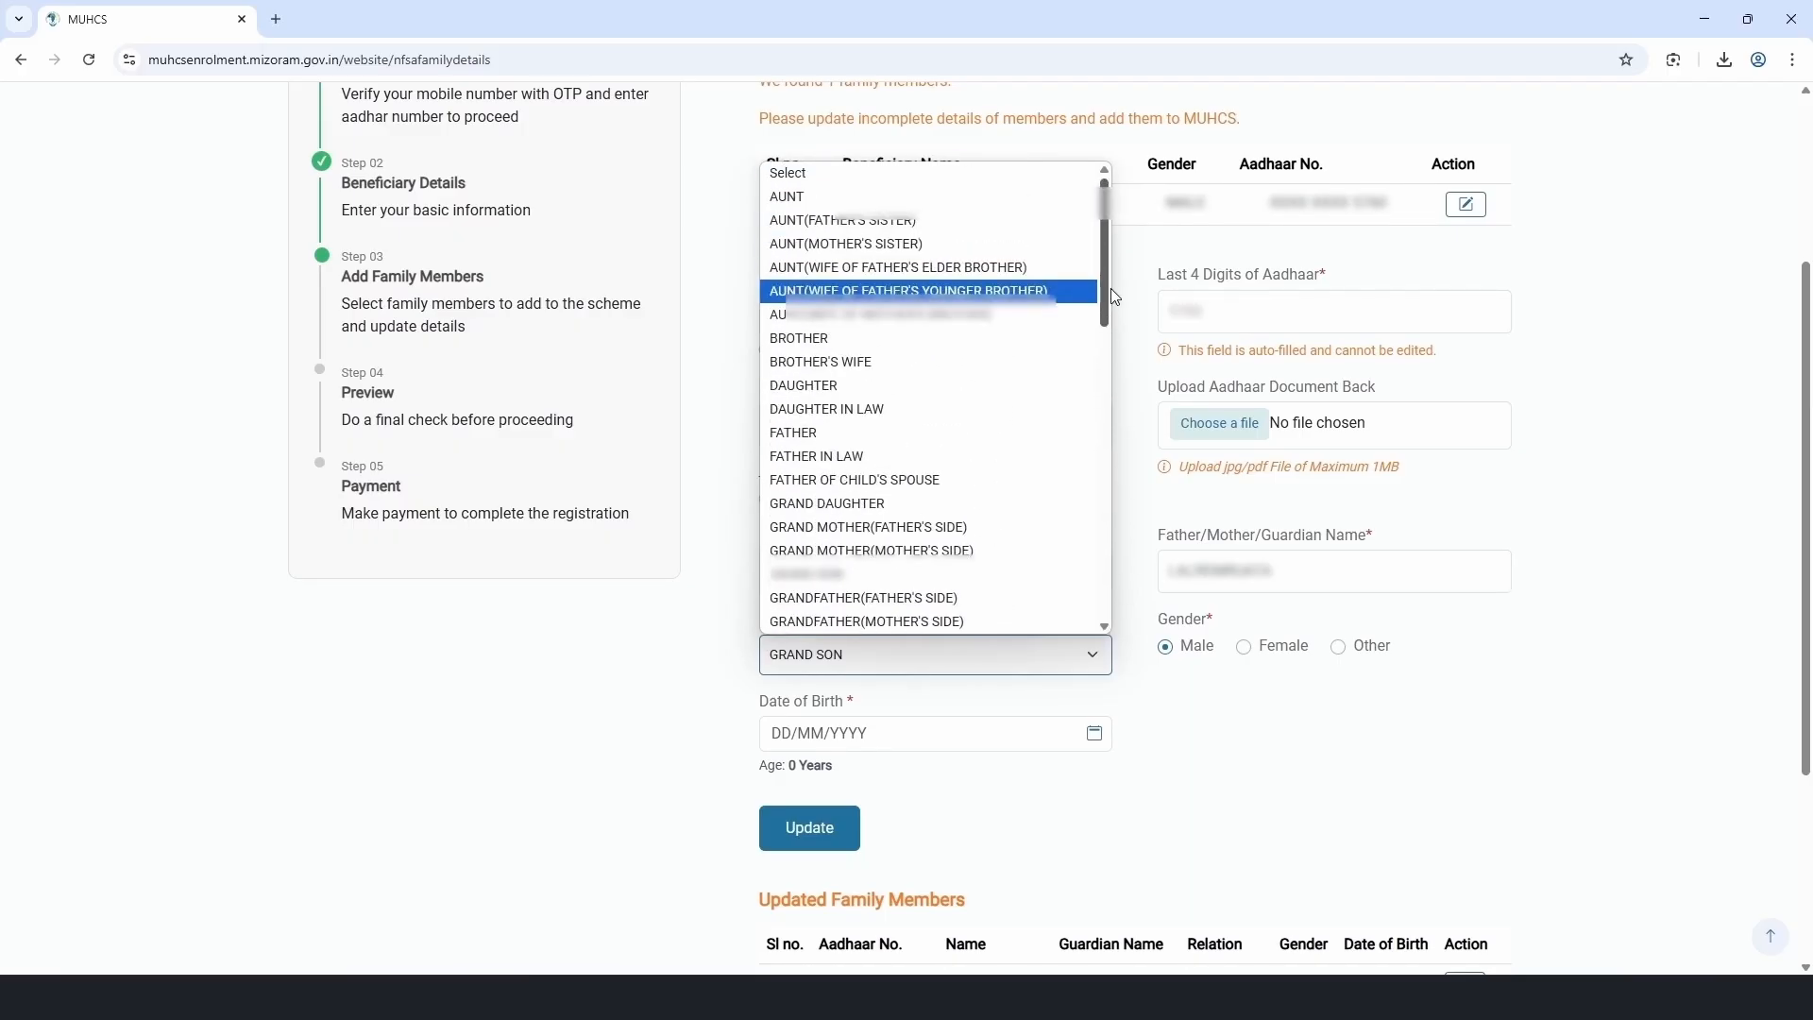
pyautogui.click(935, 574)
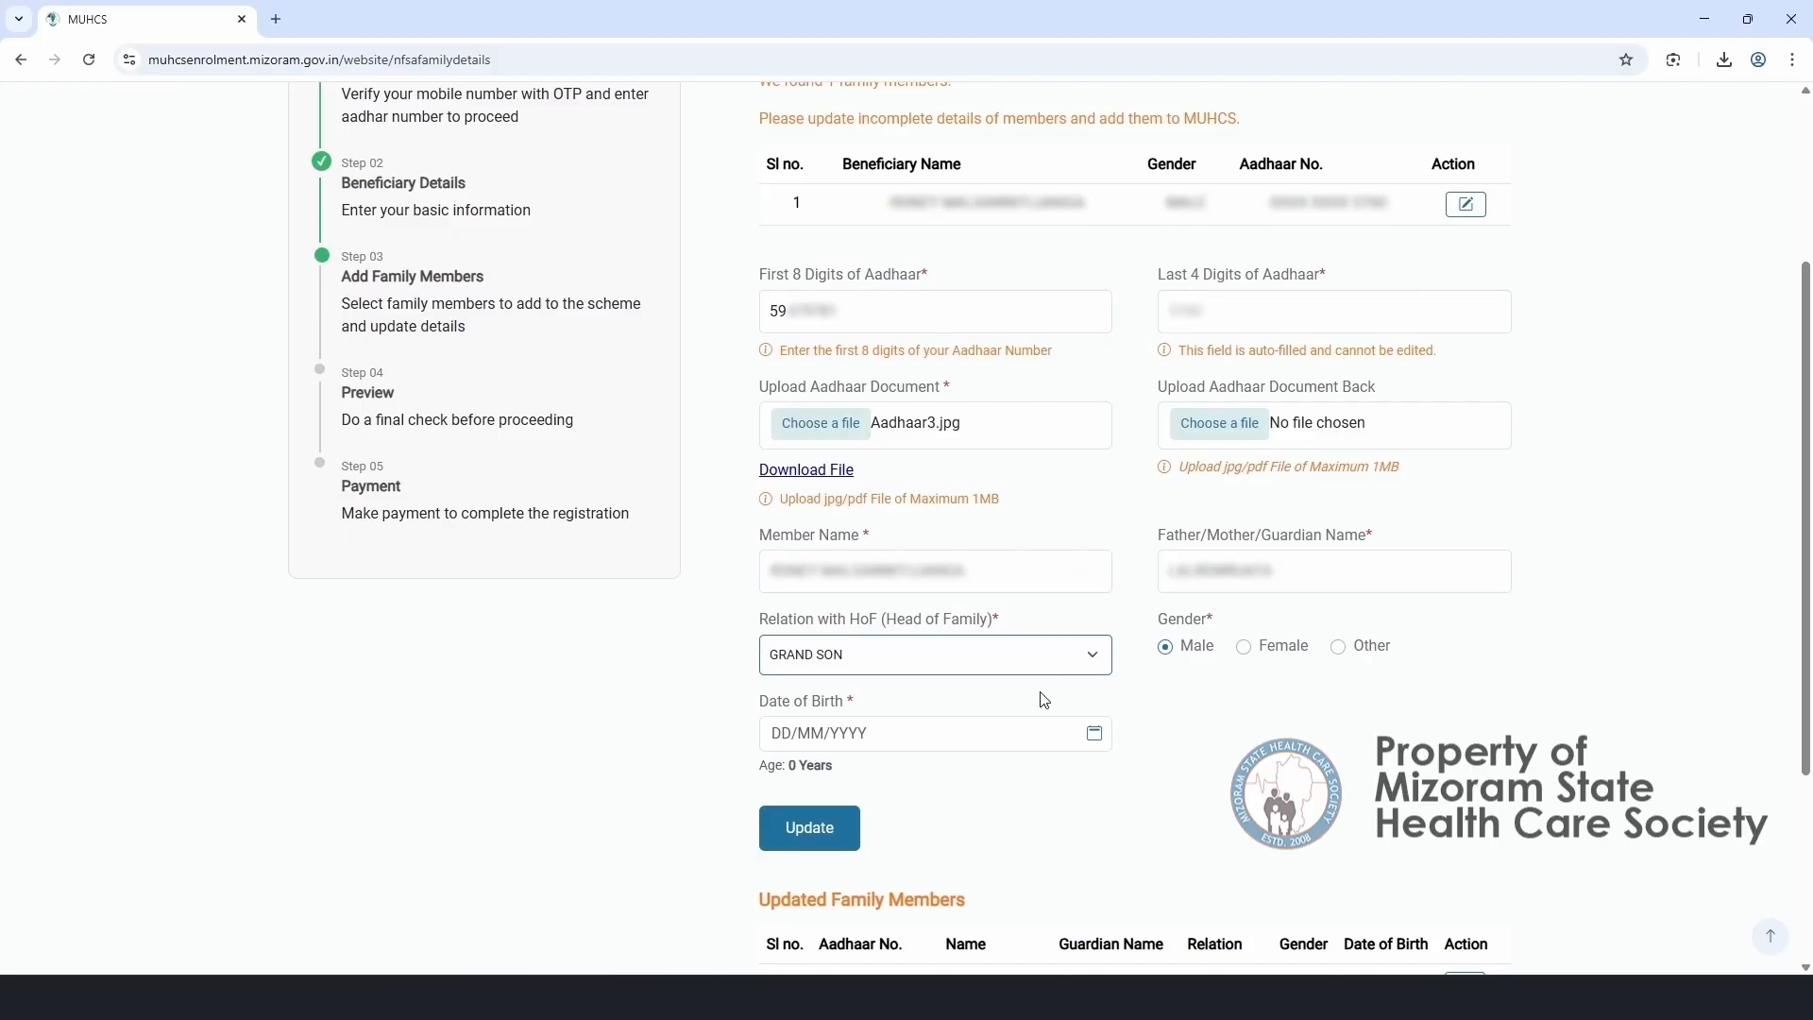
# Step: Pick this member's date of birth in the calendar and update the member's details
pyautogui.click(1070, 734)
pyautogui.click(968, 403)
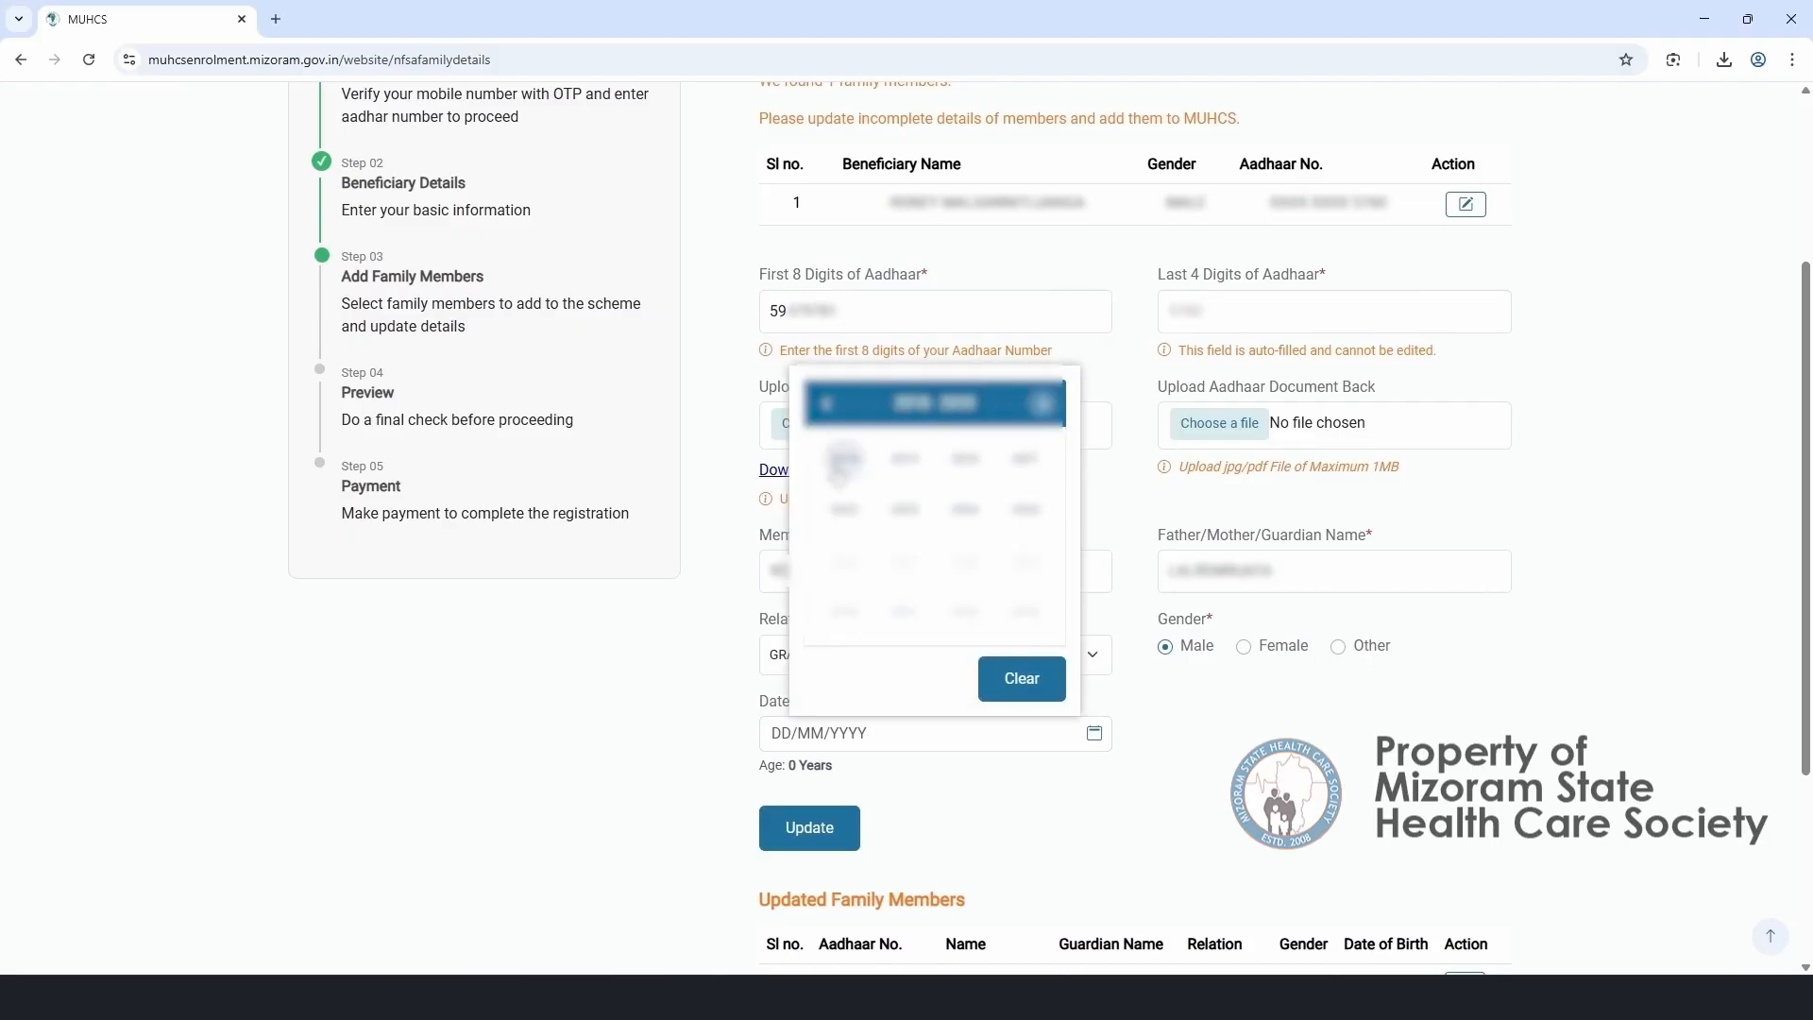
pyautogui.click(838, 464)
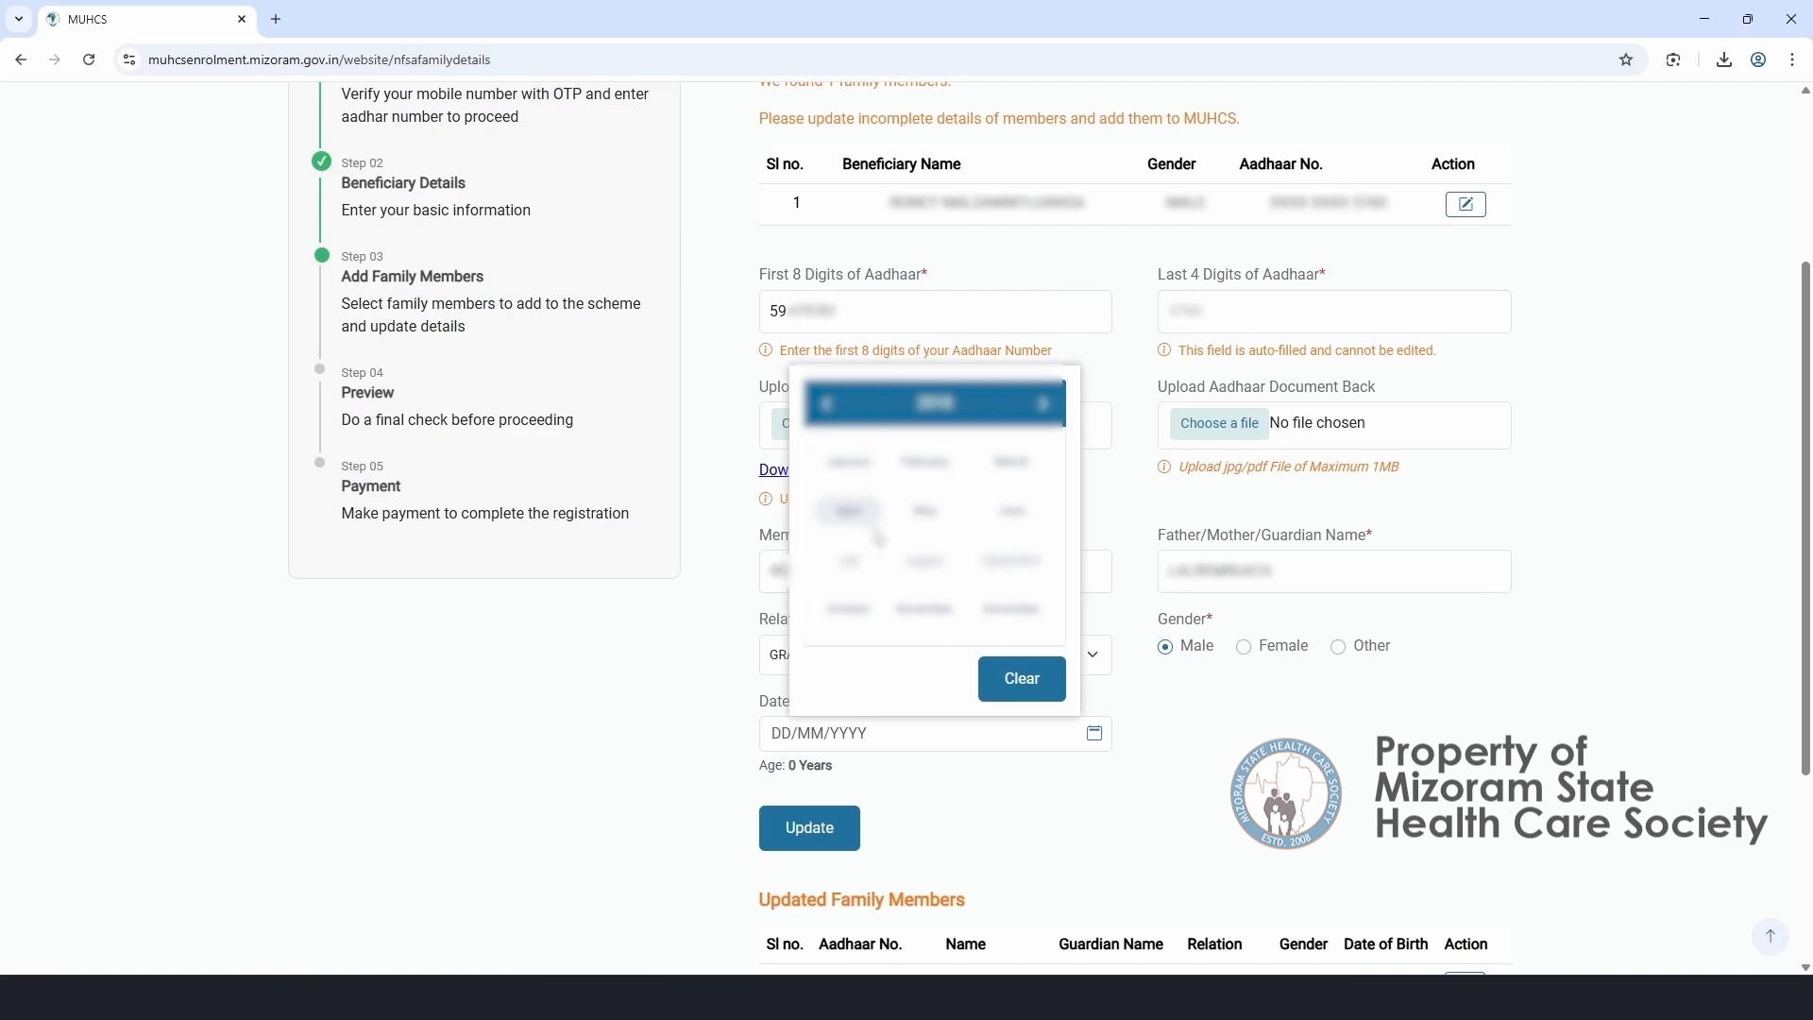
pyautogui.click(991, 511)
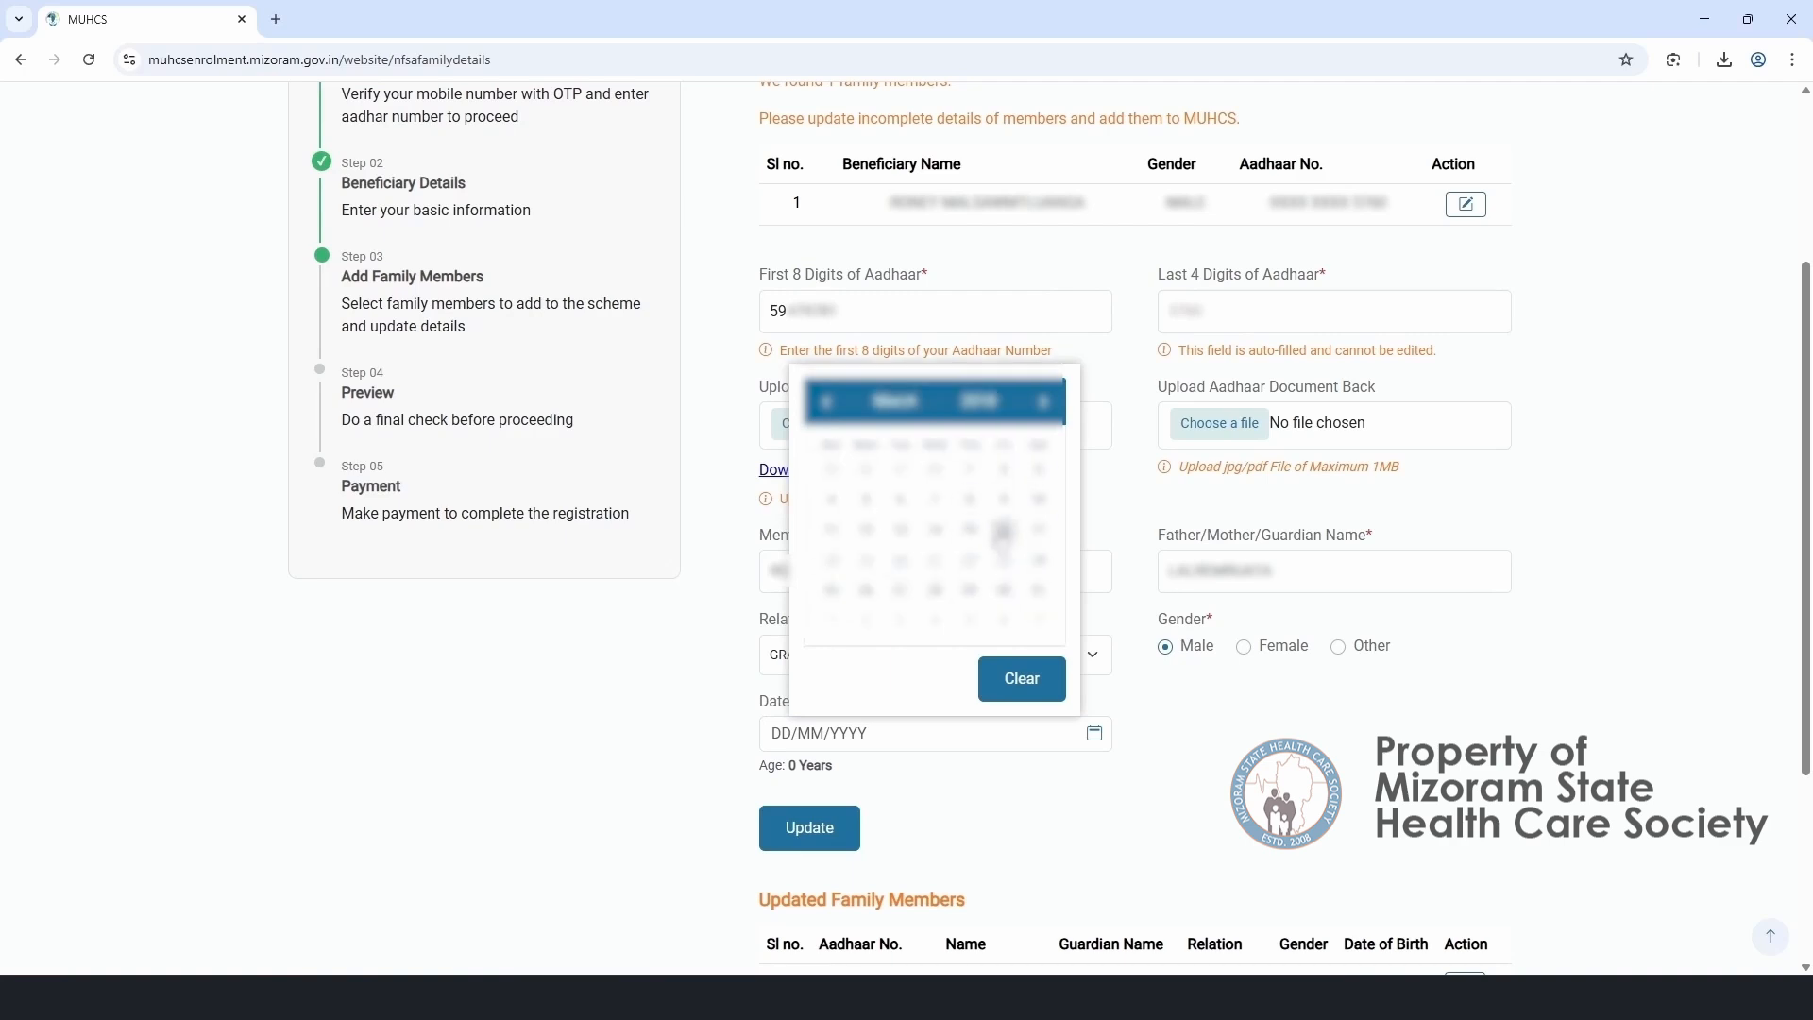
pyautogui.click(1004, 531)
pyautogui.click(830, 828)
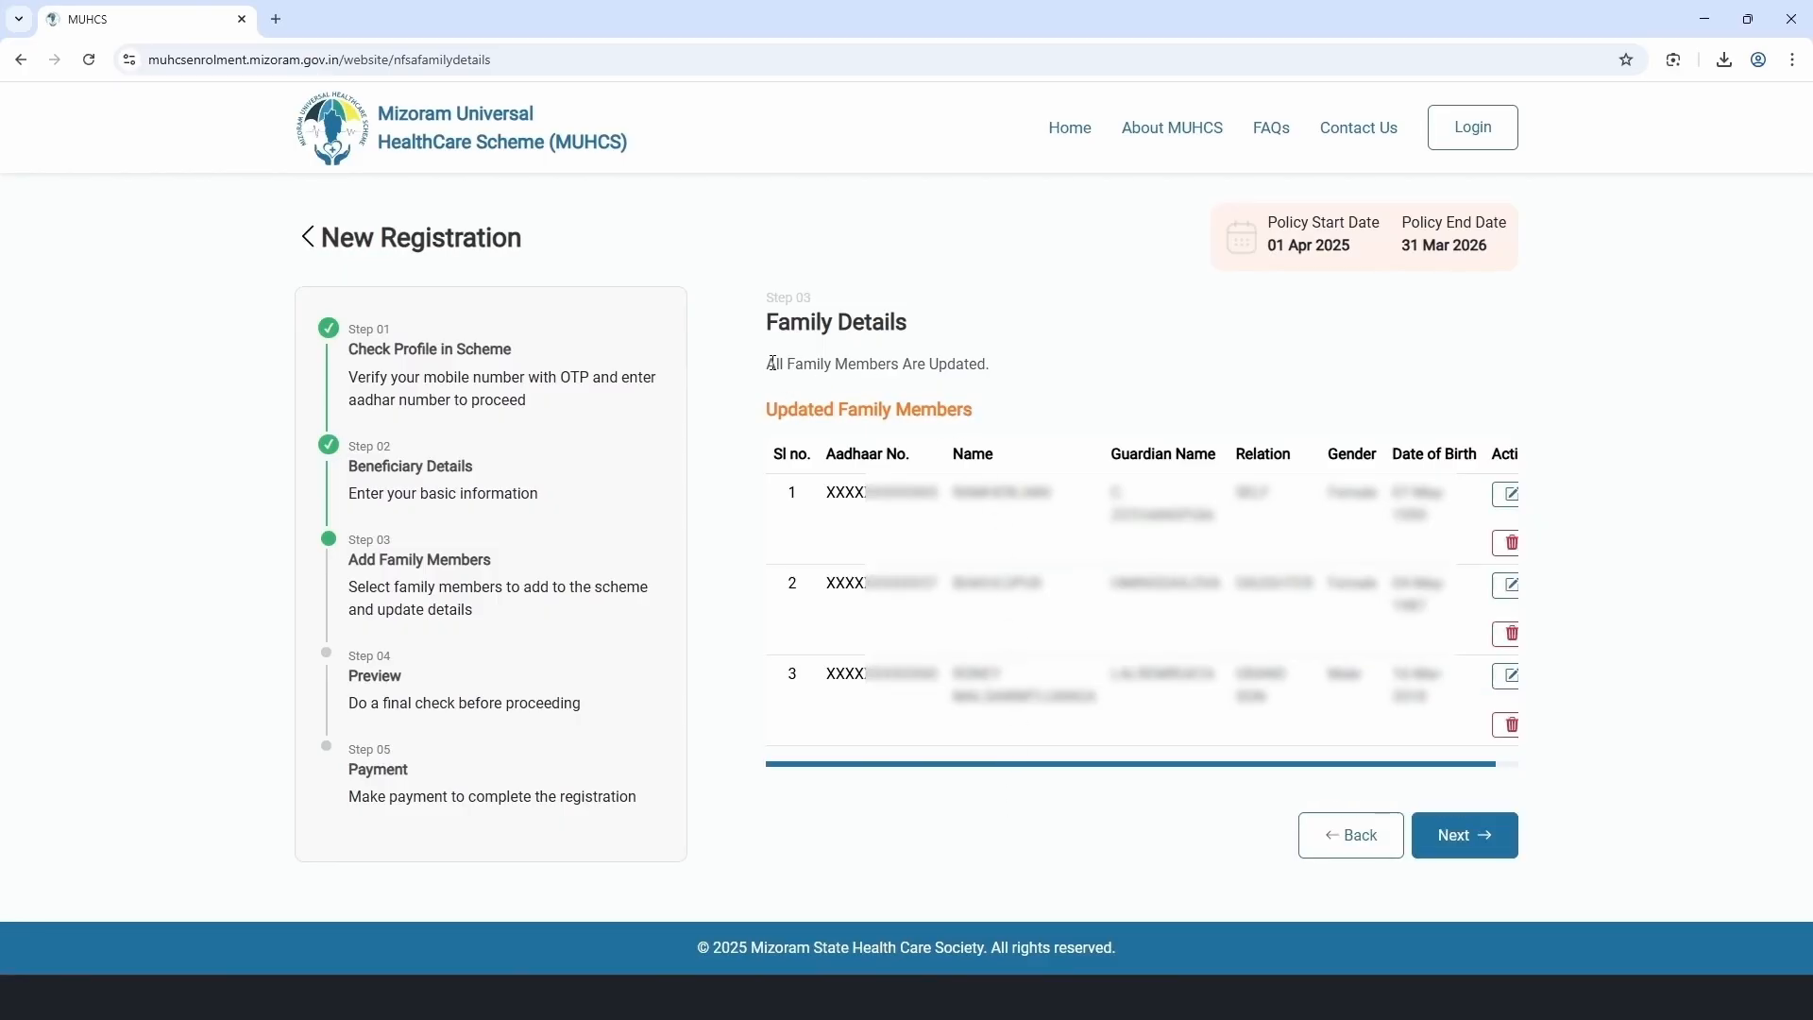
# Step: Review the names, guardian names and relations listed in the updated family members table
pyautogui.moveTo(772, 363); pyautogui.dragTo(1001, 364)
pyautogui.click(1020, 370)
pyautogui.moveTo(1190, 583); pyautogui.dragTo(1482, 593)
pyautogui.click(1071, 561)
pyautogui.moveTo(999, 585); pyautogui.dragTo(1352, 589)
pyautogui.click(1263, 614)
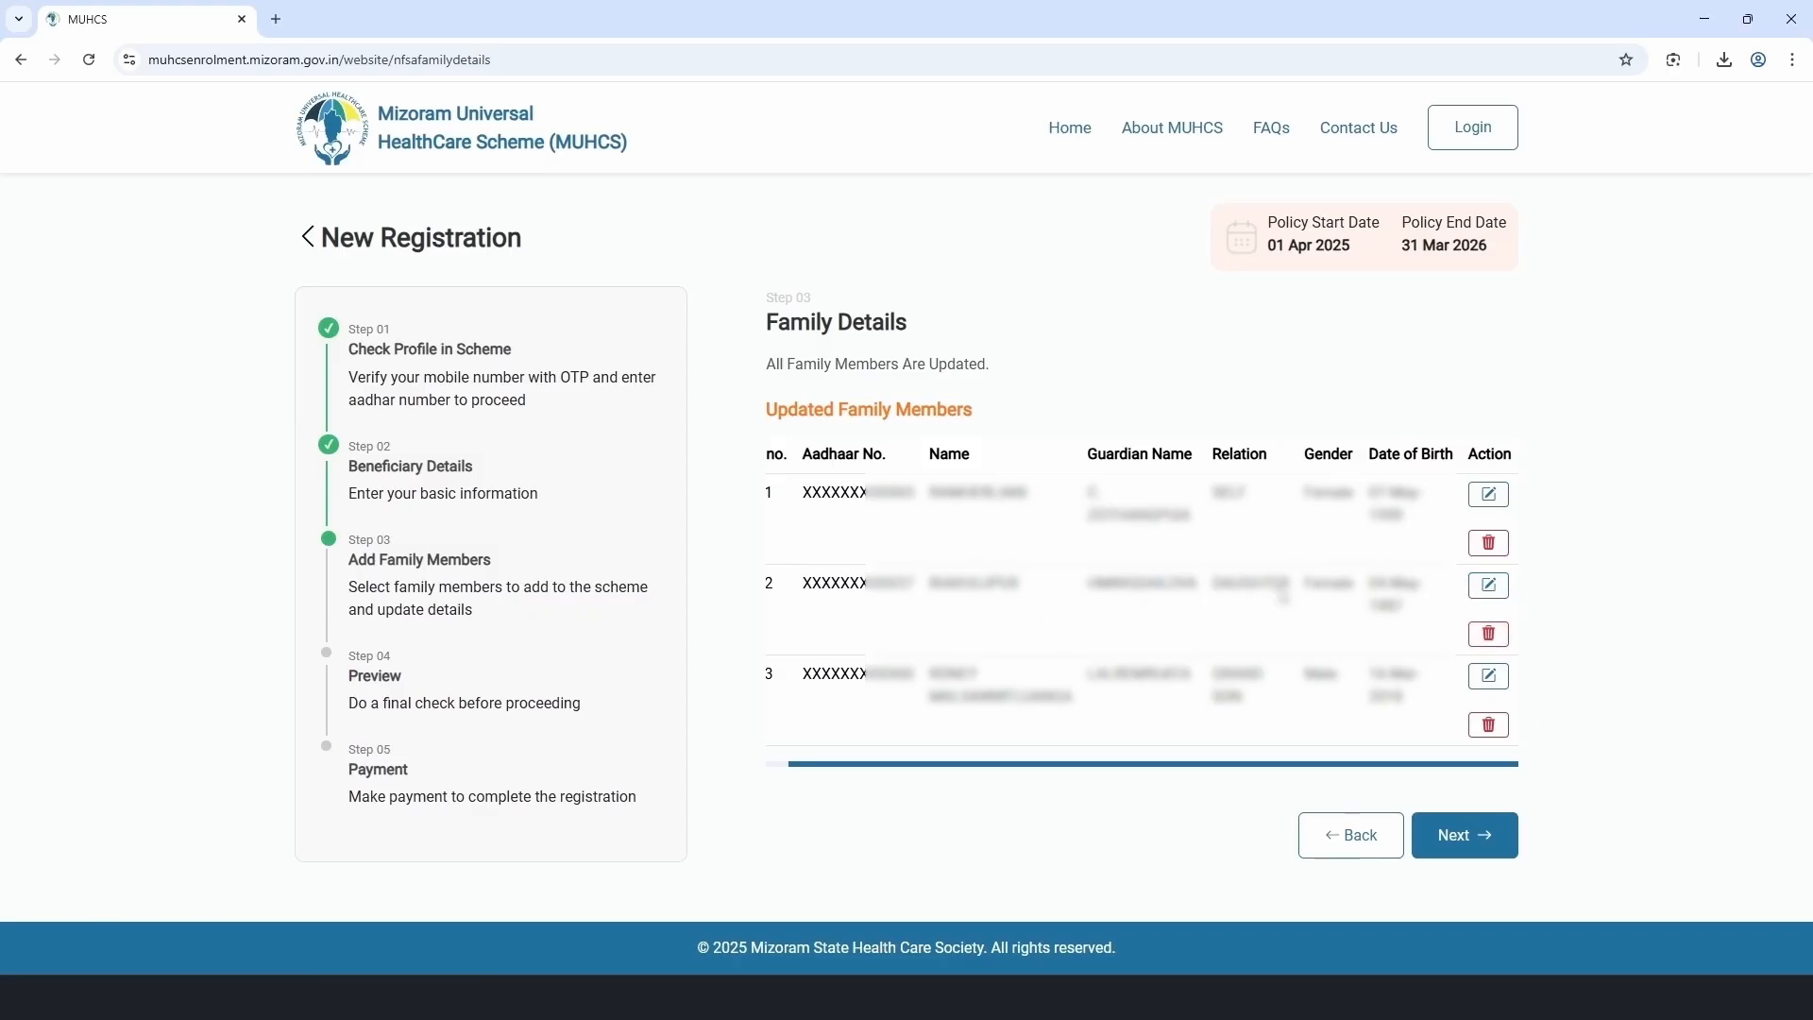
# Step: Reopen the second family member's details and update them again without changes
pyautogui.click(1488, 586)
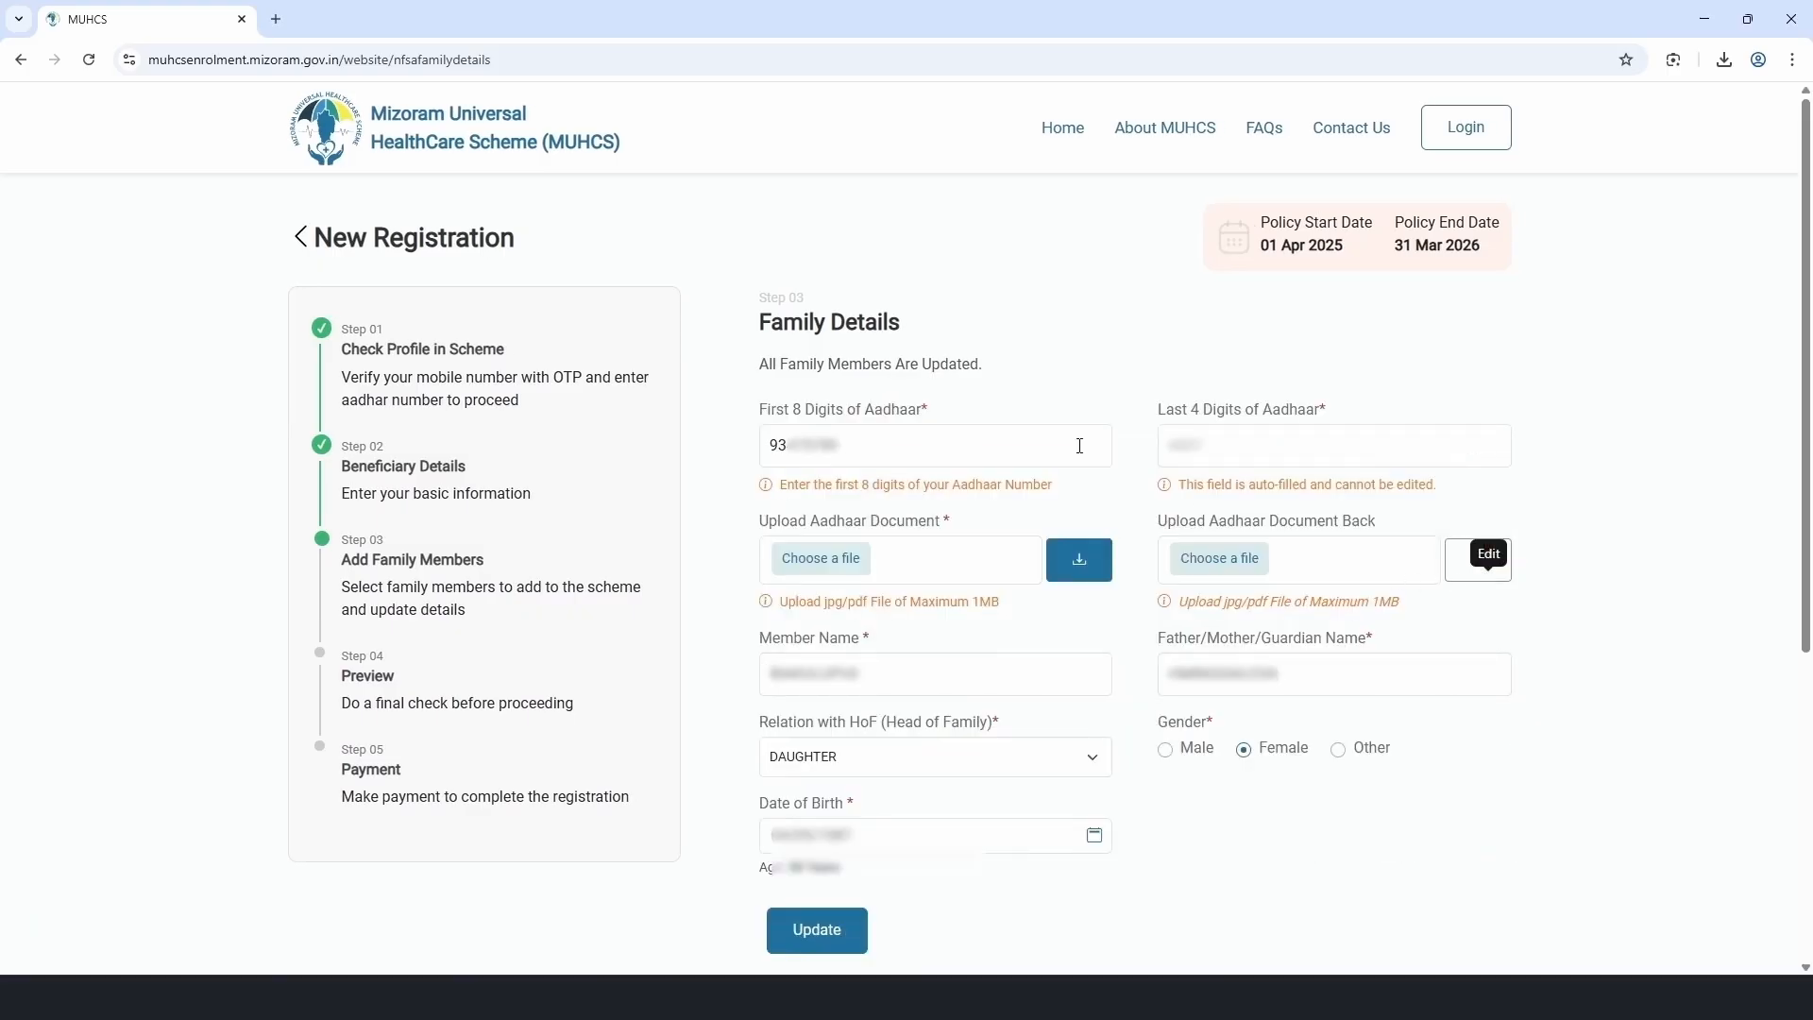
pyautogui.scroll(-2, 924, 652)
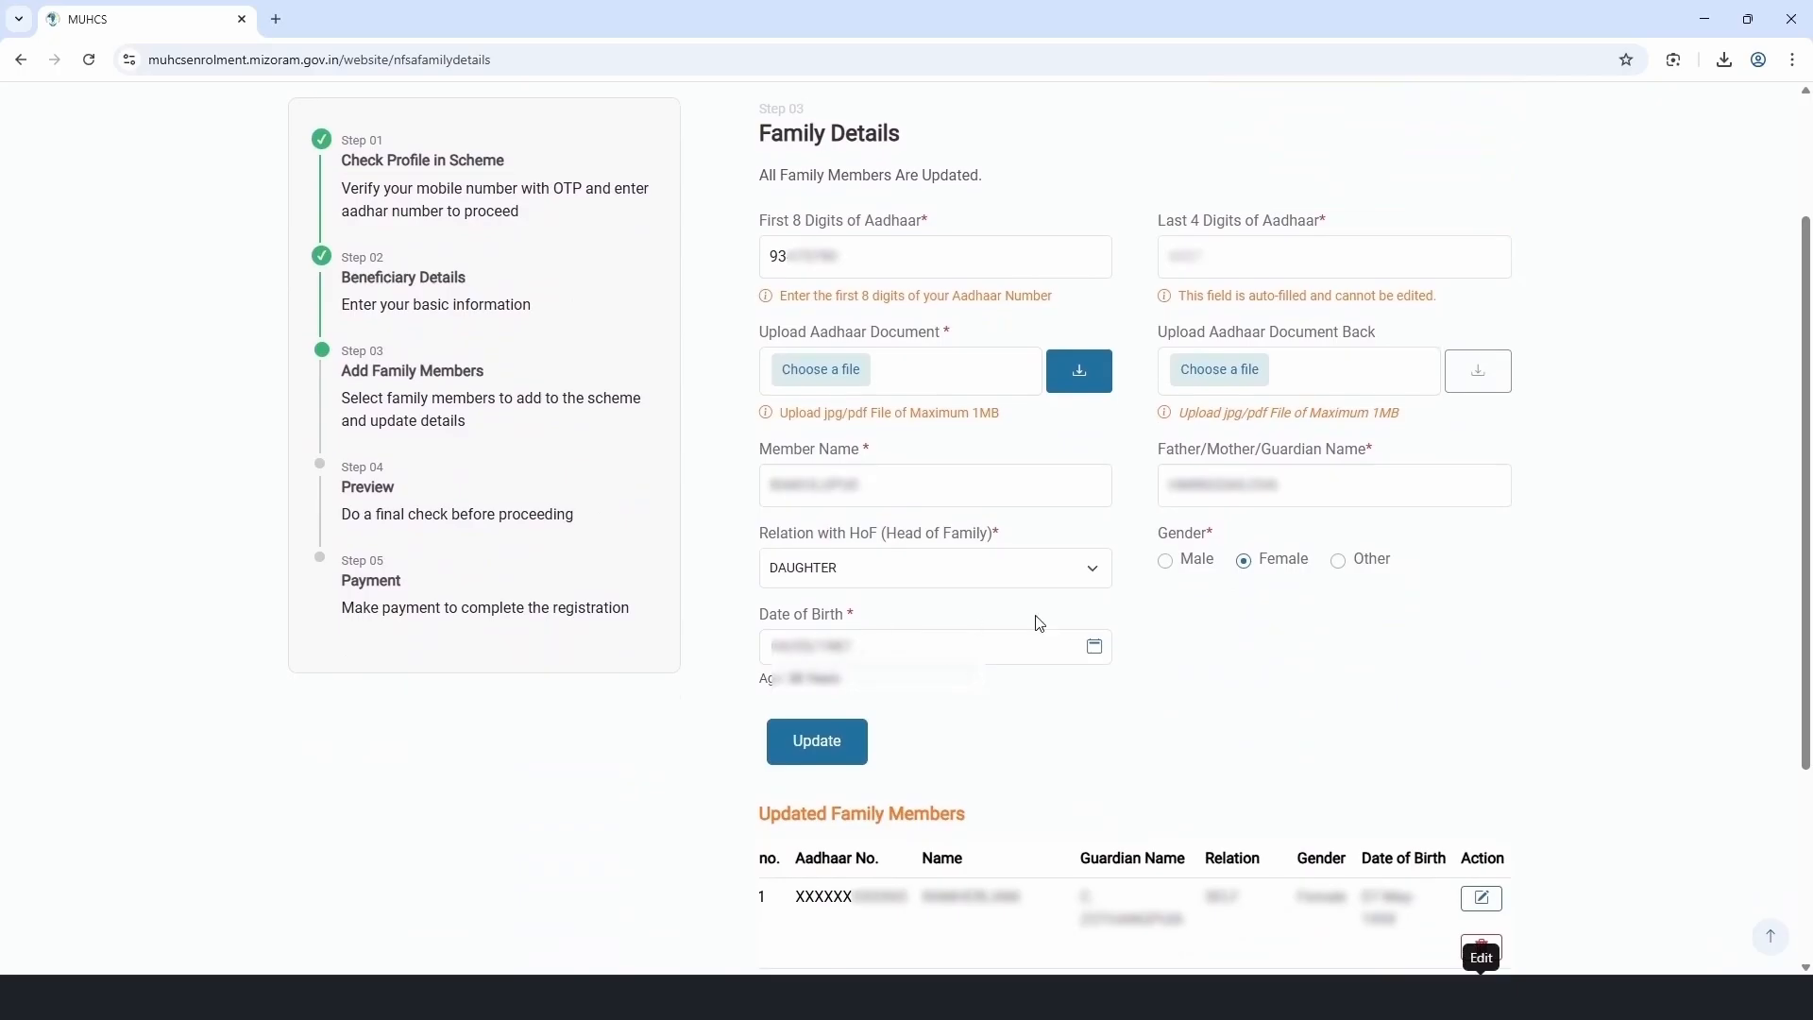
pyautogui.click(816, 742)
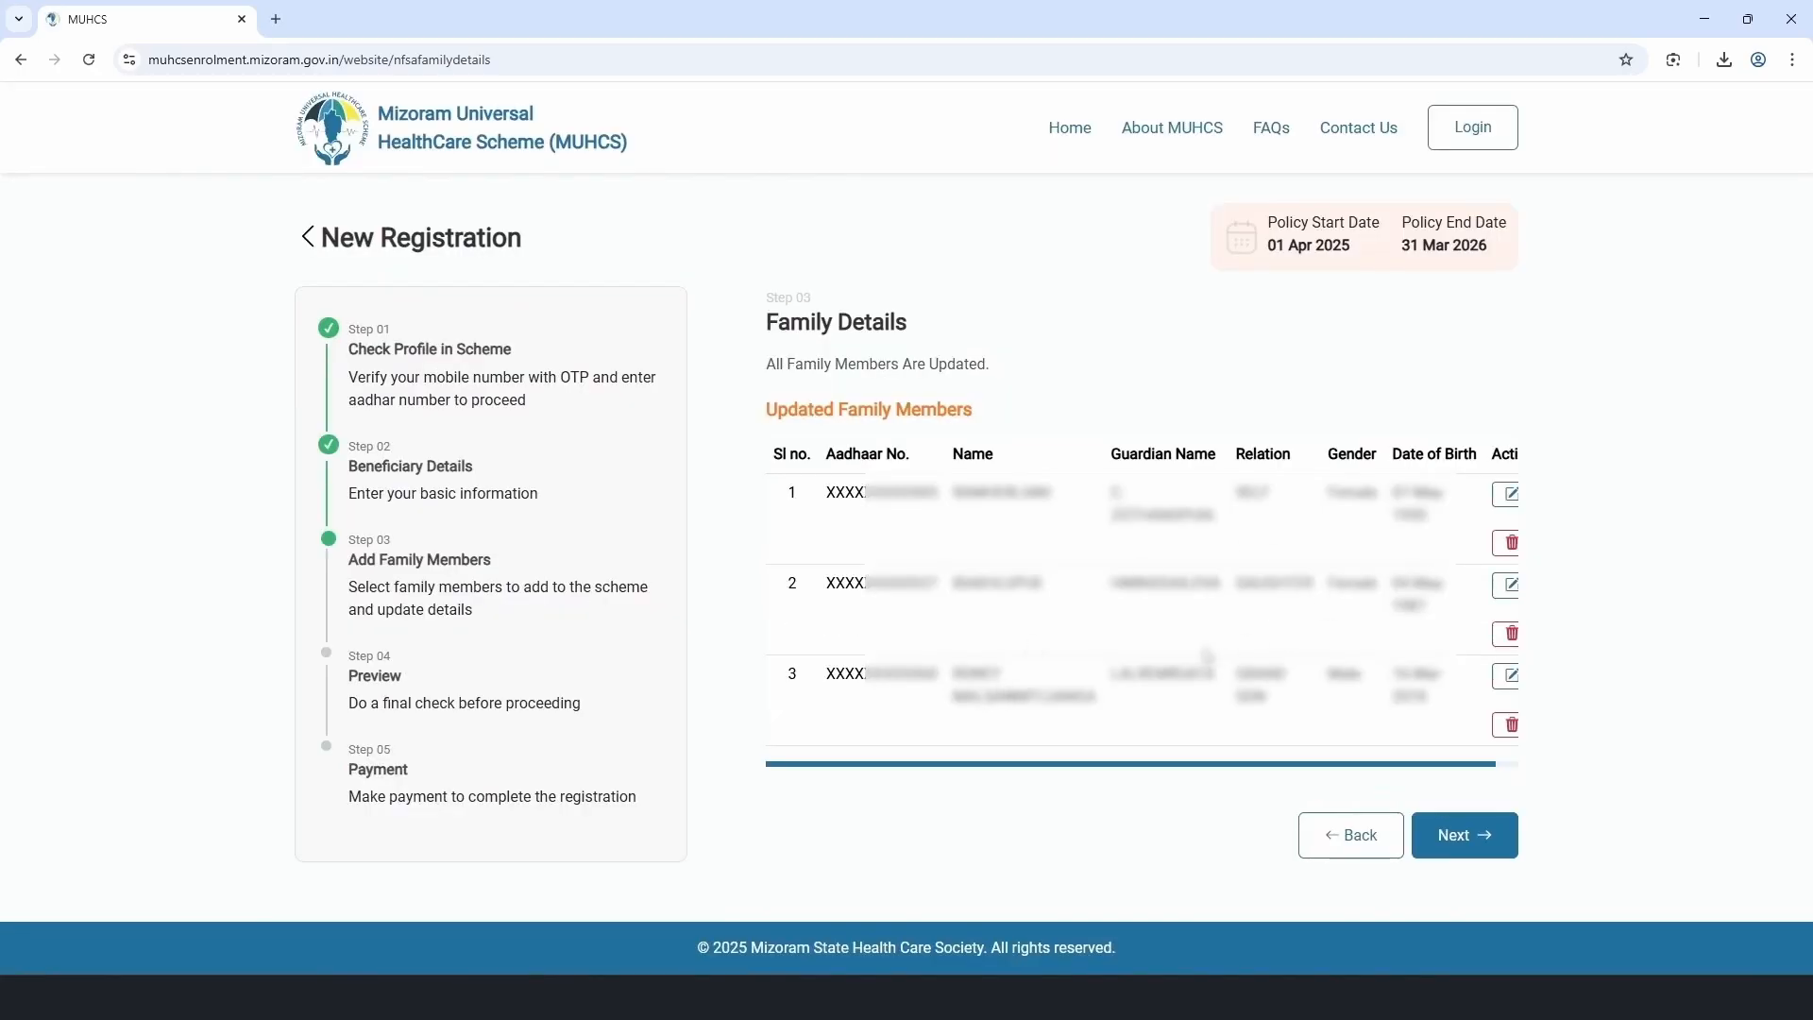
# Step: Continue to the preview, review the beneficiary and family details, and proceed to the payment step
pyautogui.click(1437, 818)
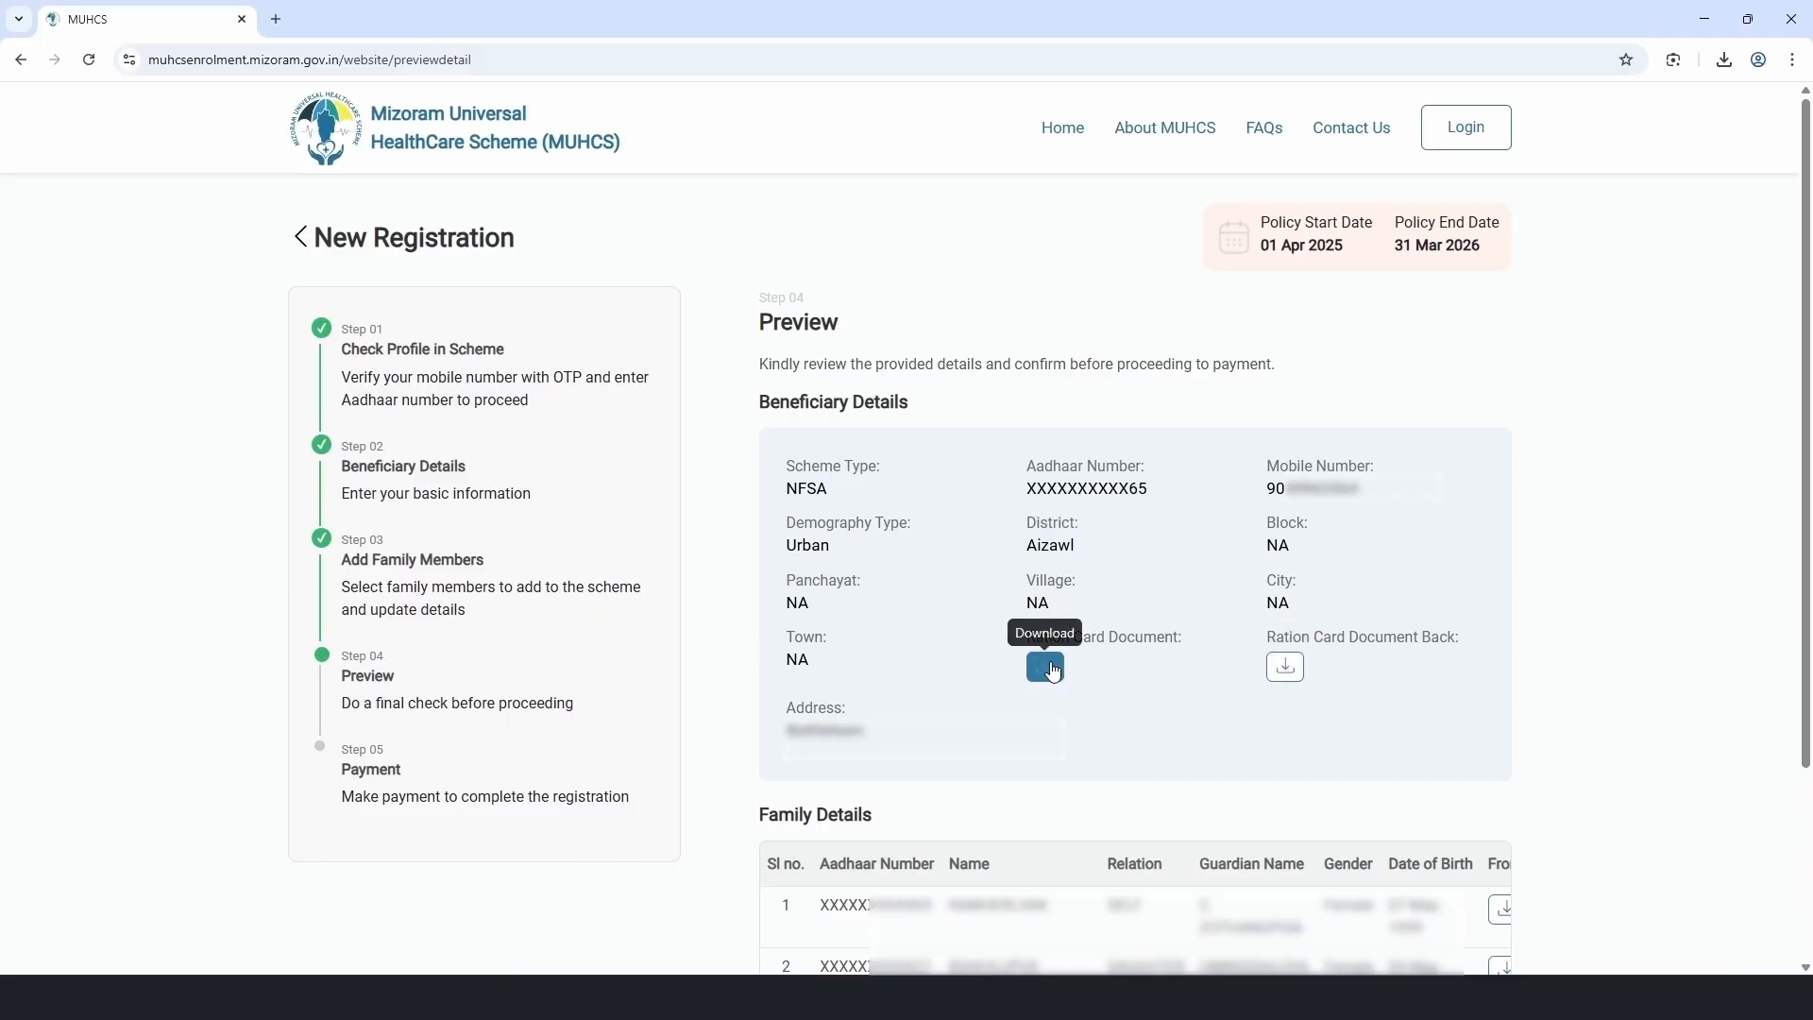
pyautogui.scroll(-3, 884, 564)
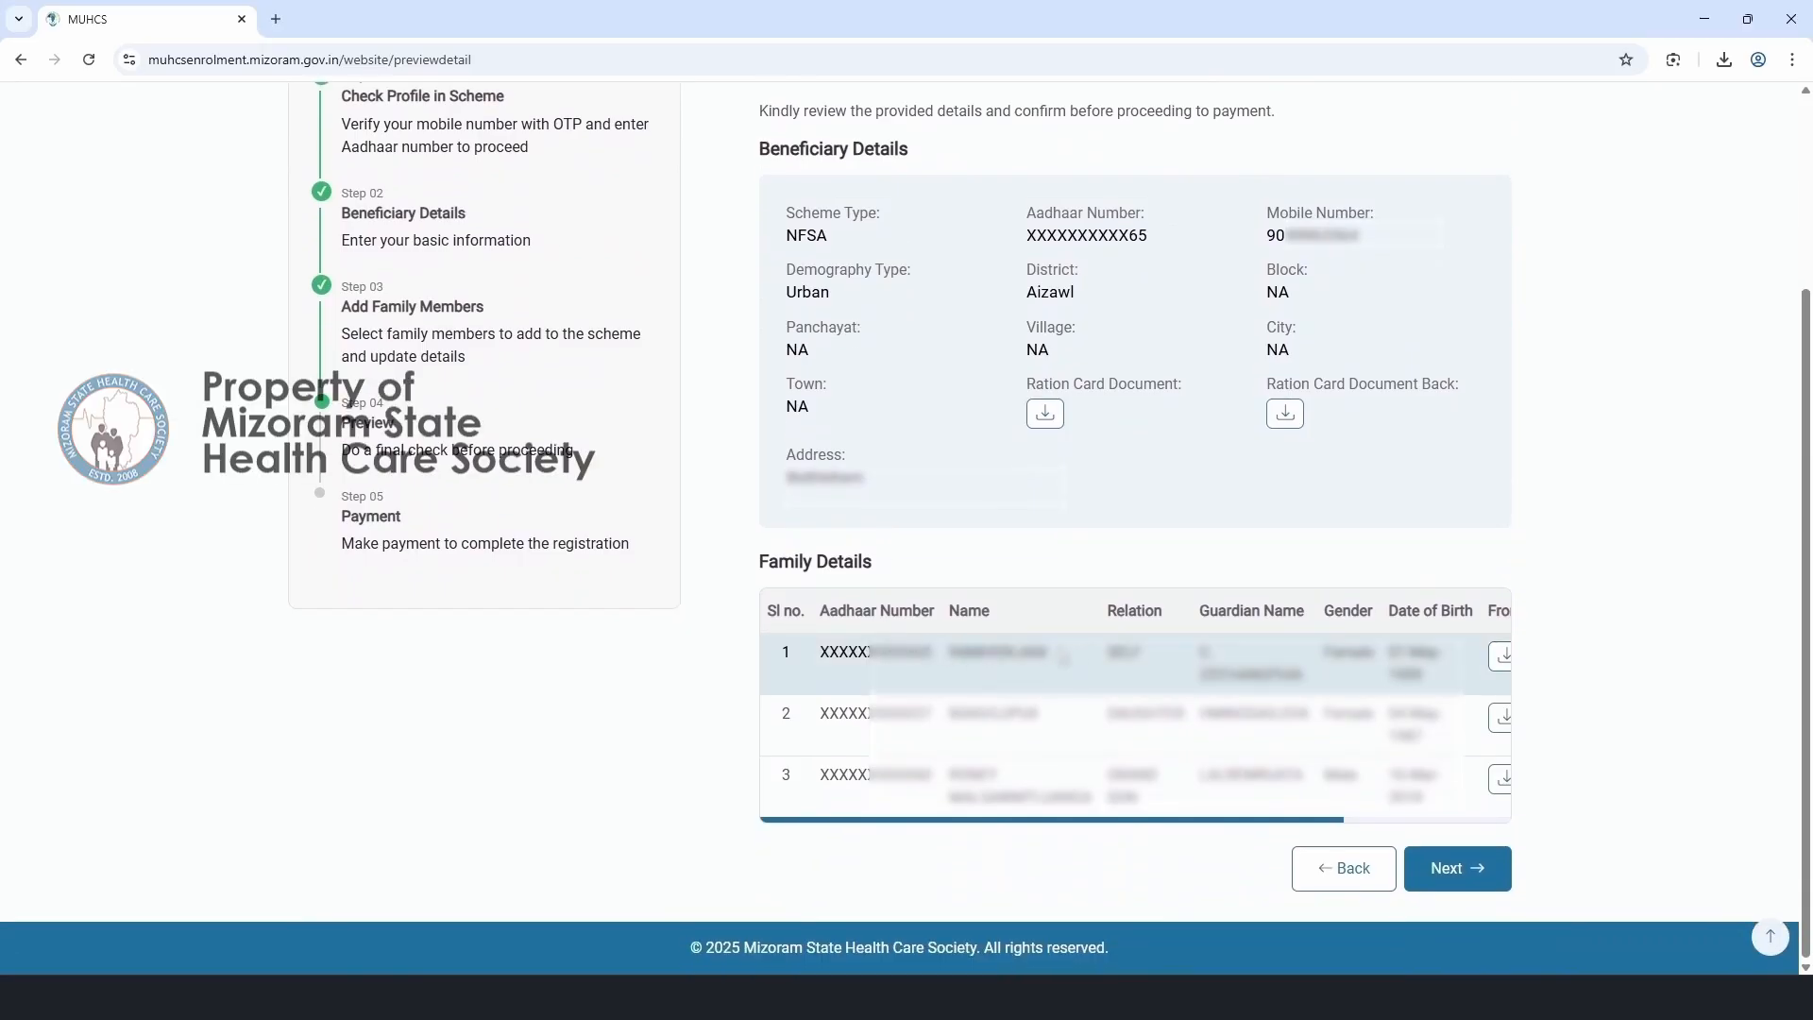
pyautogui.moveTo(944, 820)
pyautogui.mouseDown()
pyautogui.moveTo(1139, 835)
pyautogui.moveTo(933, 829)
pyautogui.mouseUp()
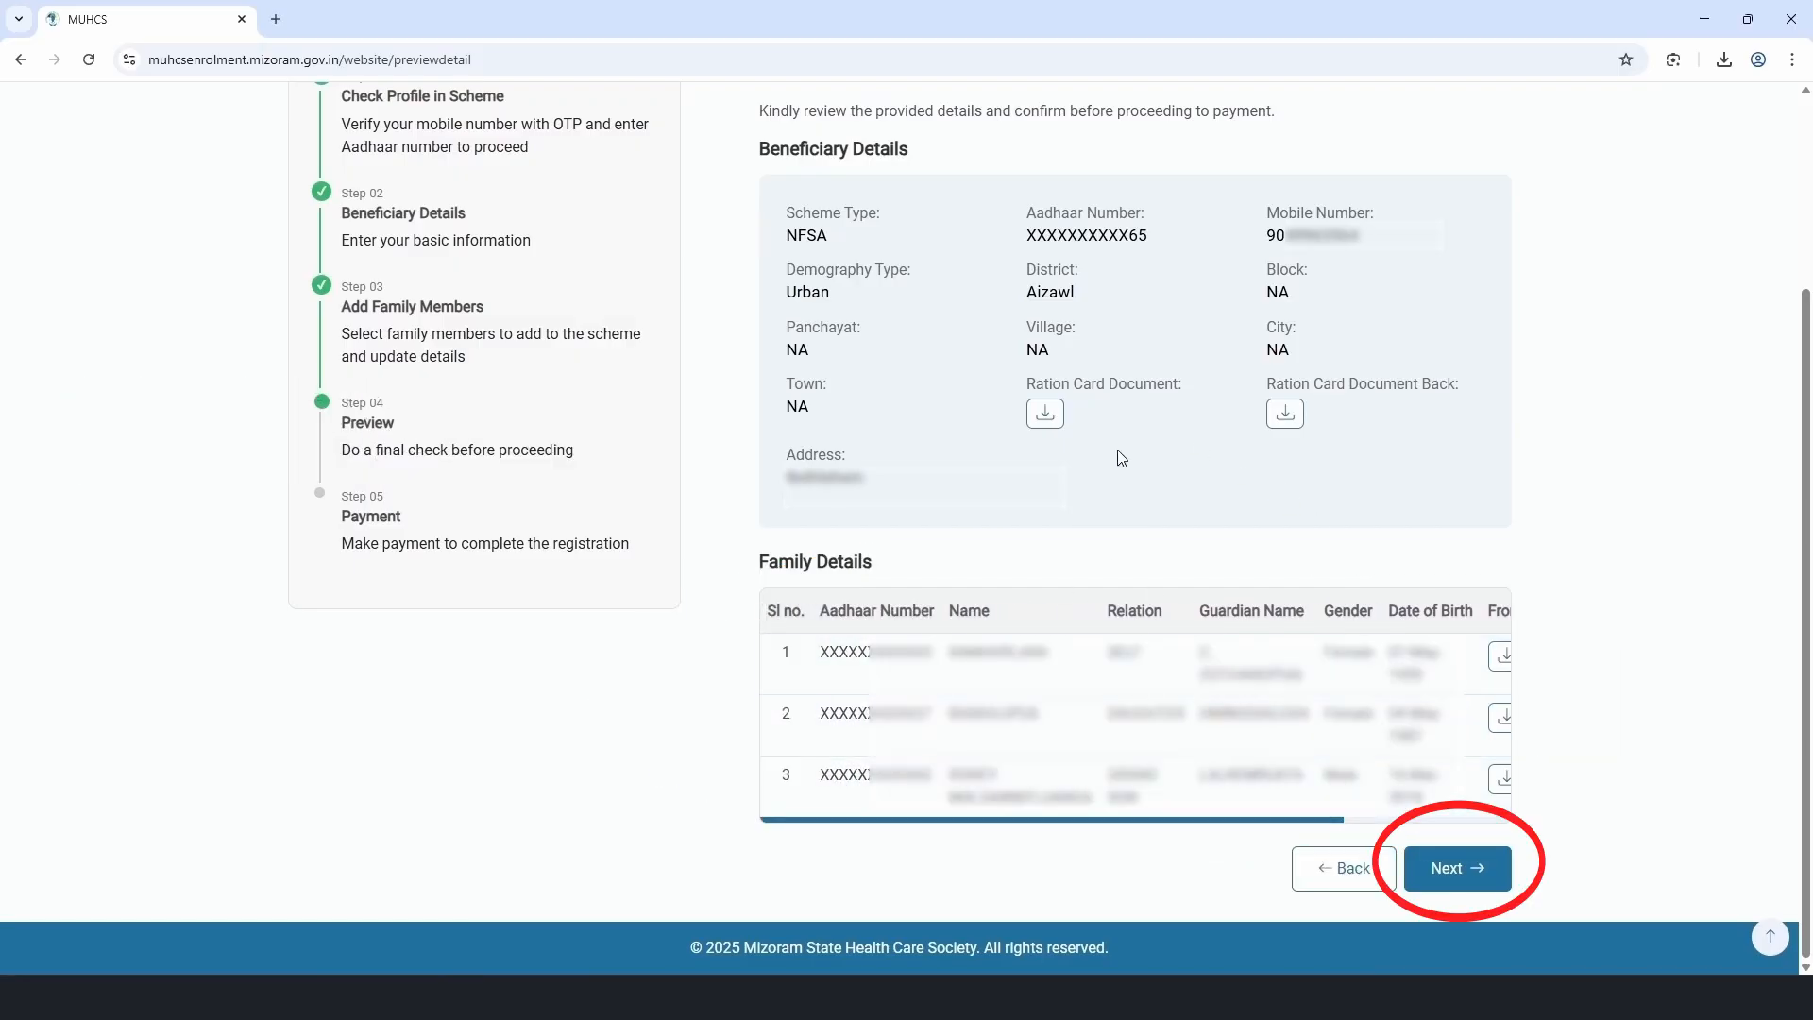
pyautogui.click(1450, 880)
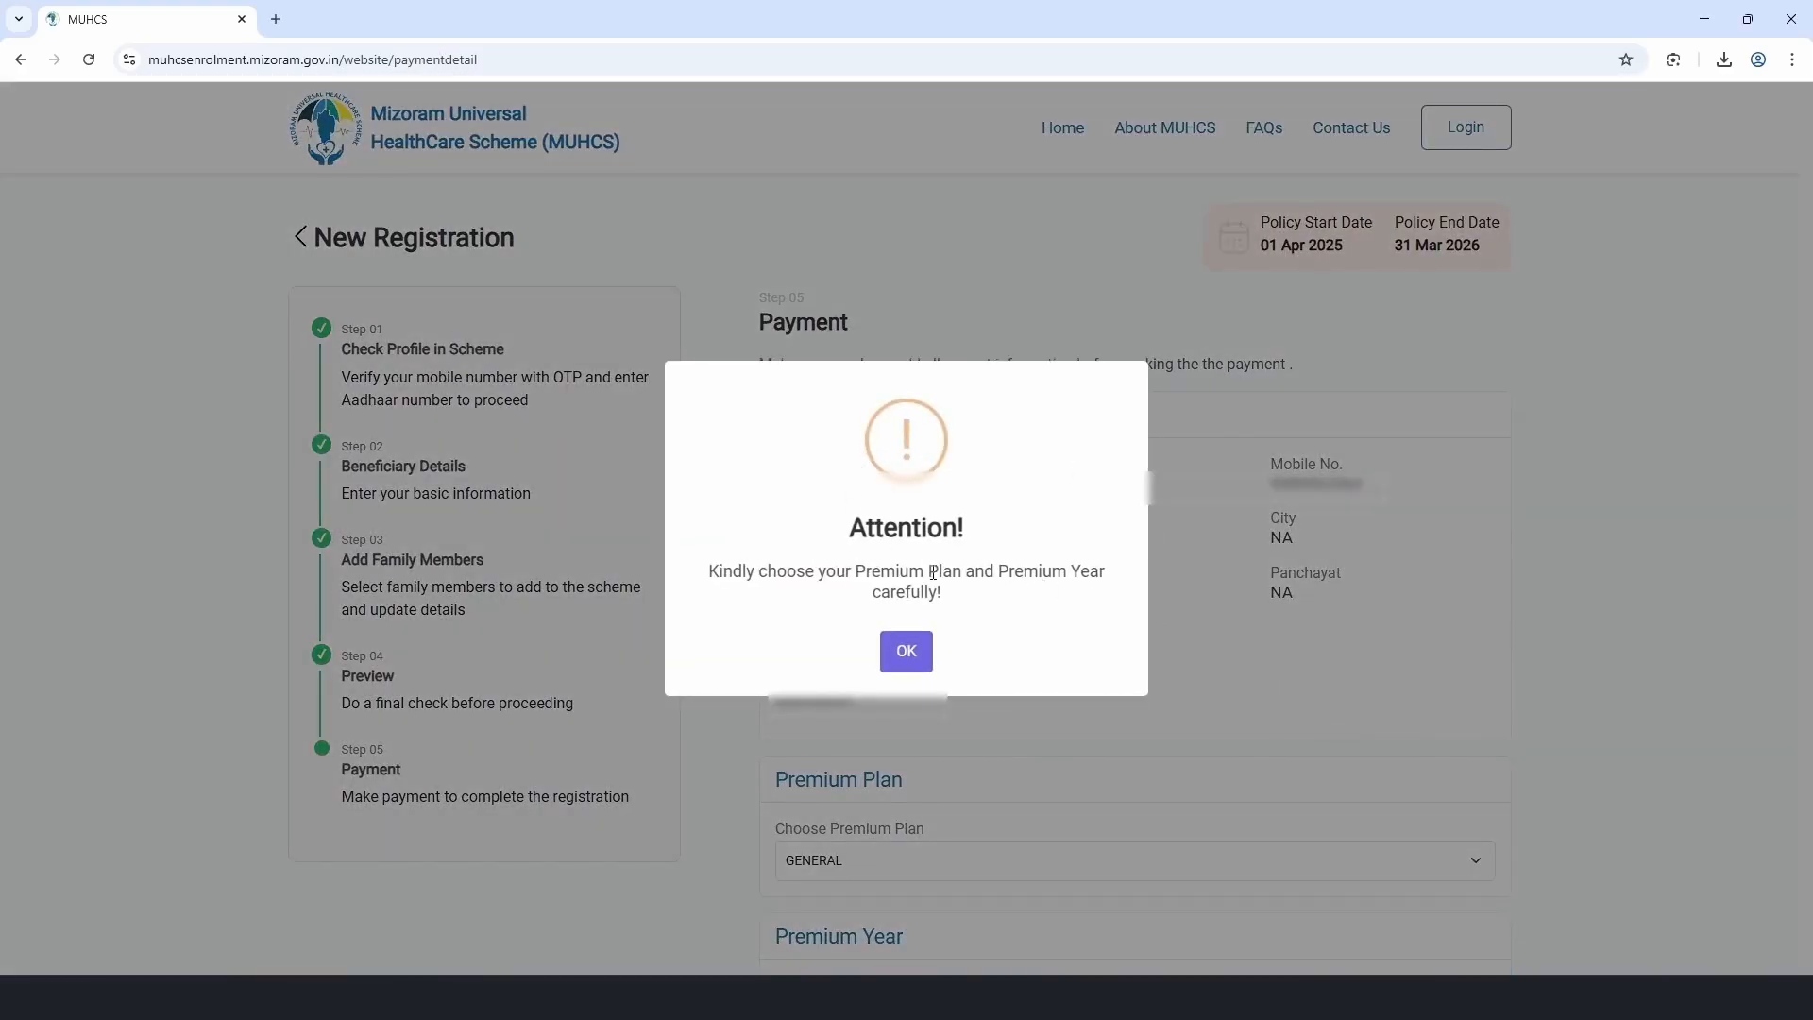
pyautogui.click(912, 655)
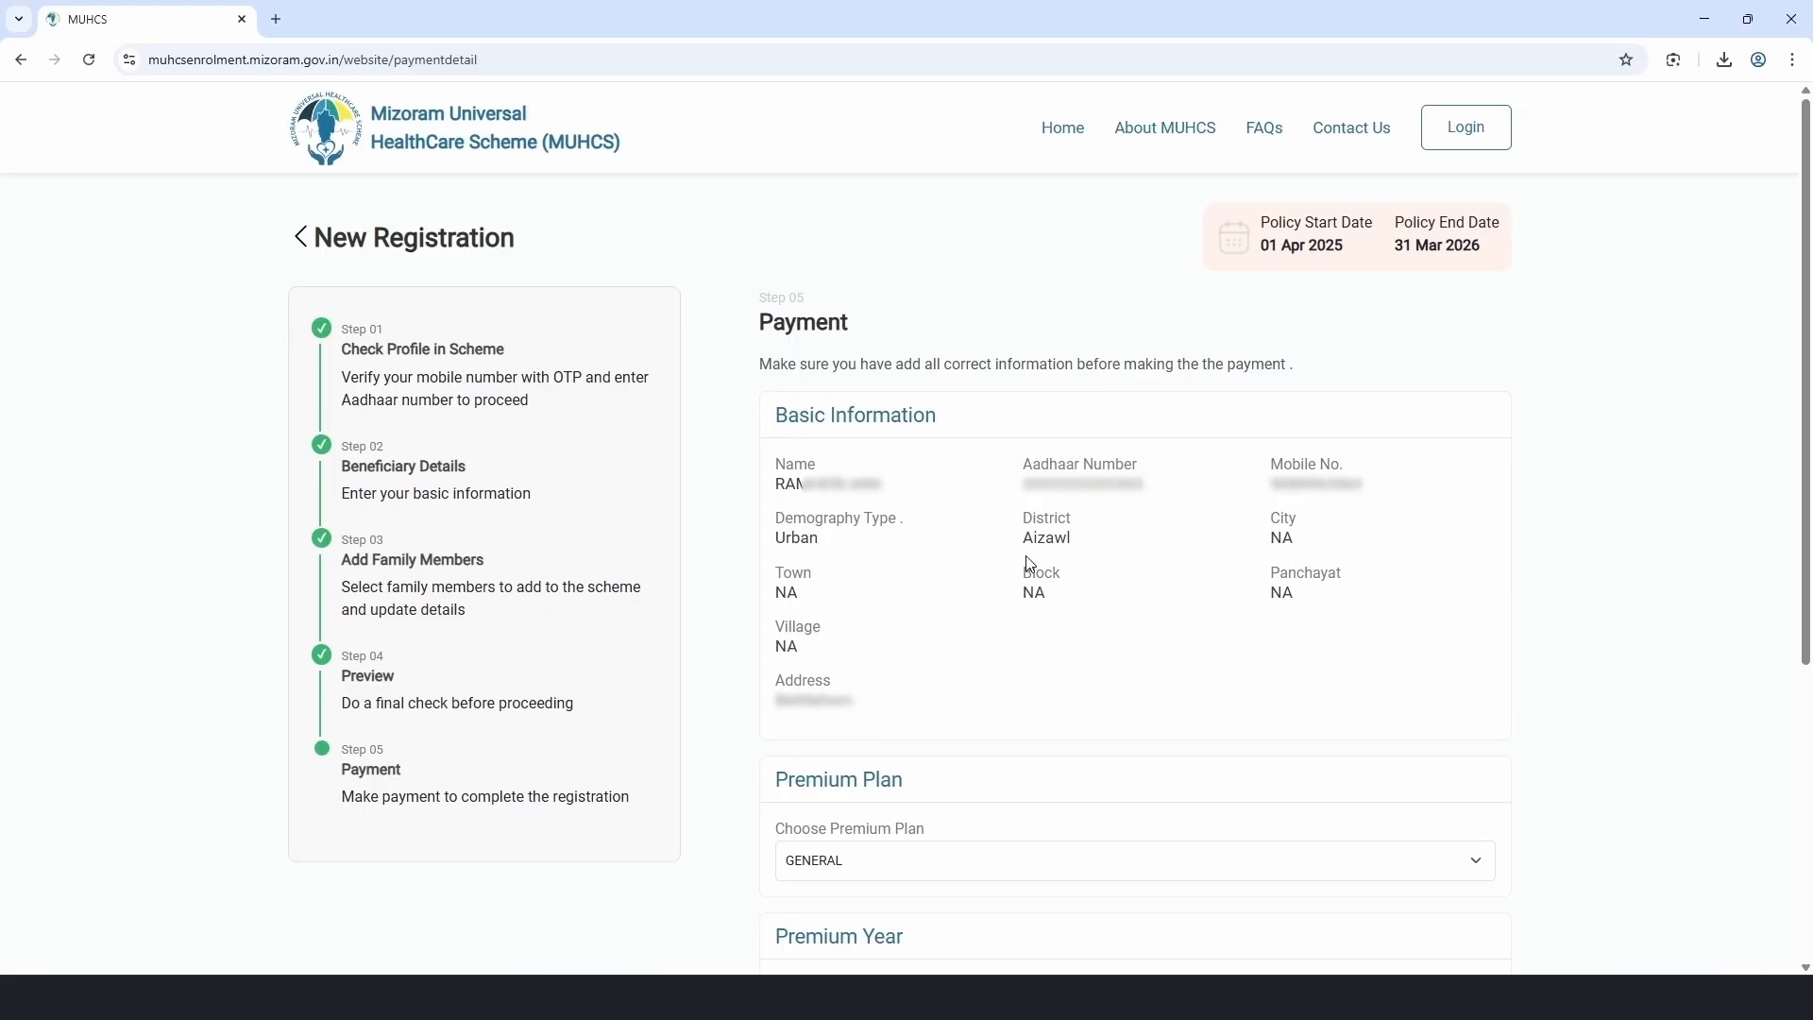
# Step: Choose the STANDARD premium plan with One Policy Year as the premium year
pyautogui.scroll(-4, 1036, 560)
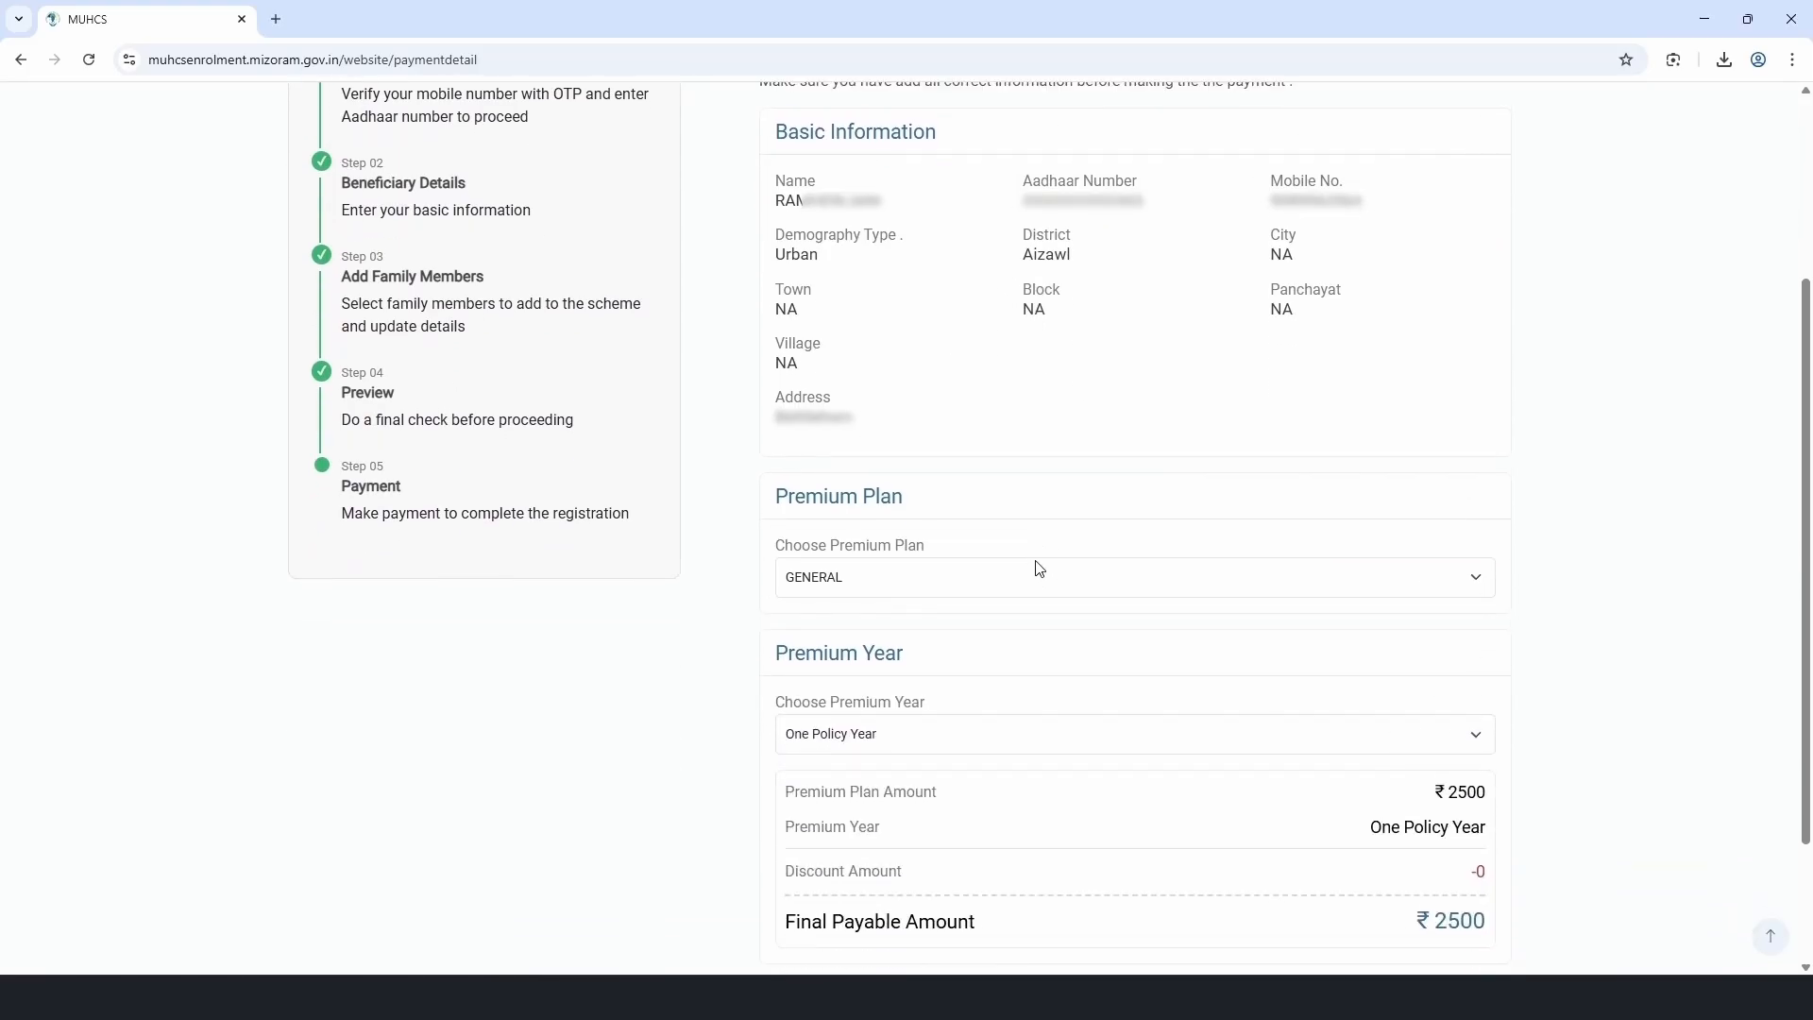
pyautogui.scroll(-1, 1038, 567)
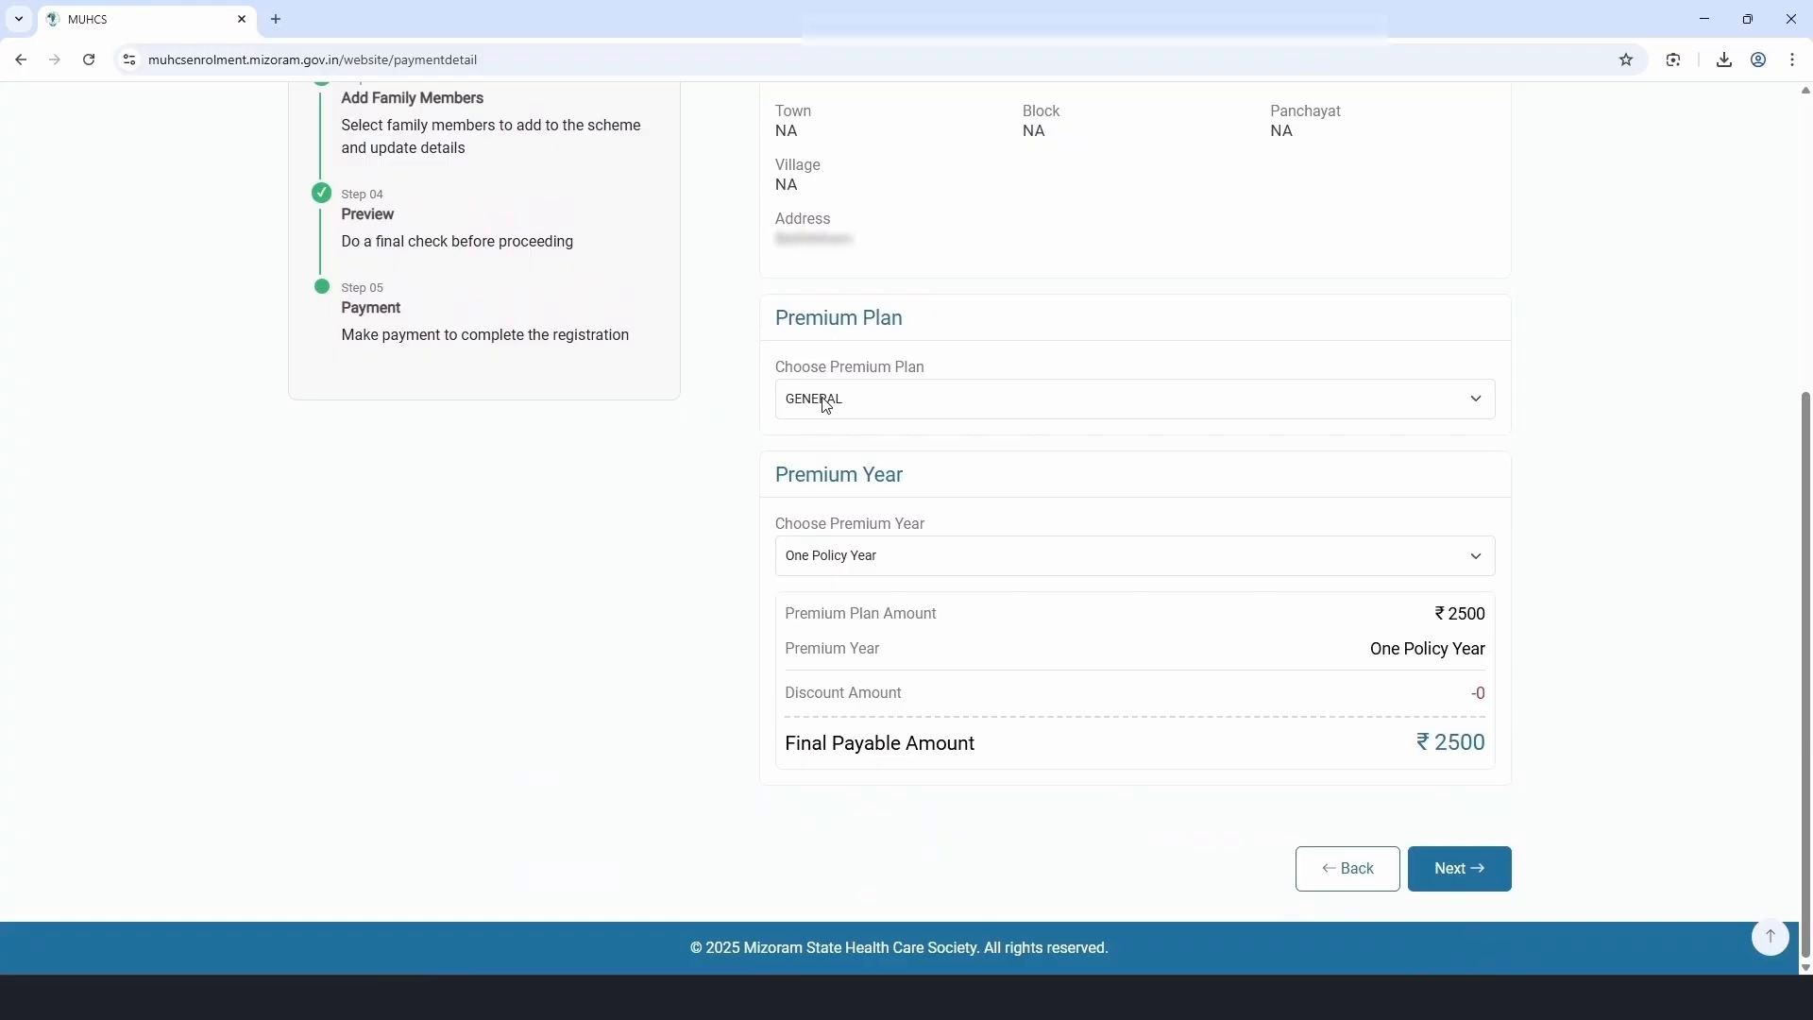
pyautogui.click(897, 409)
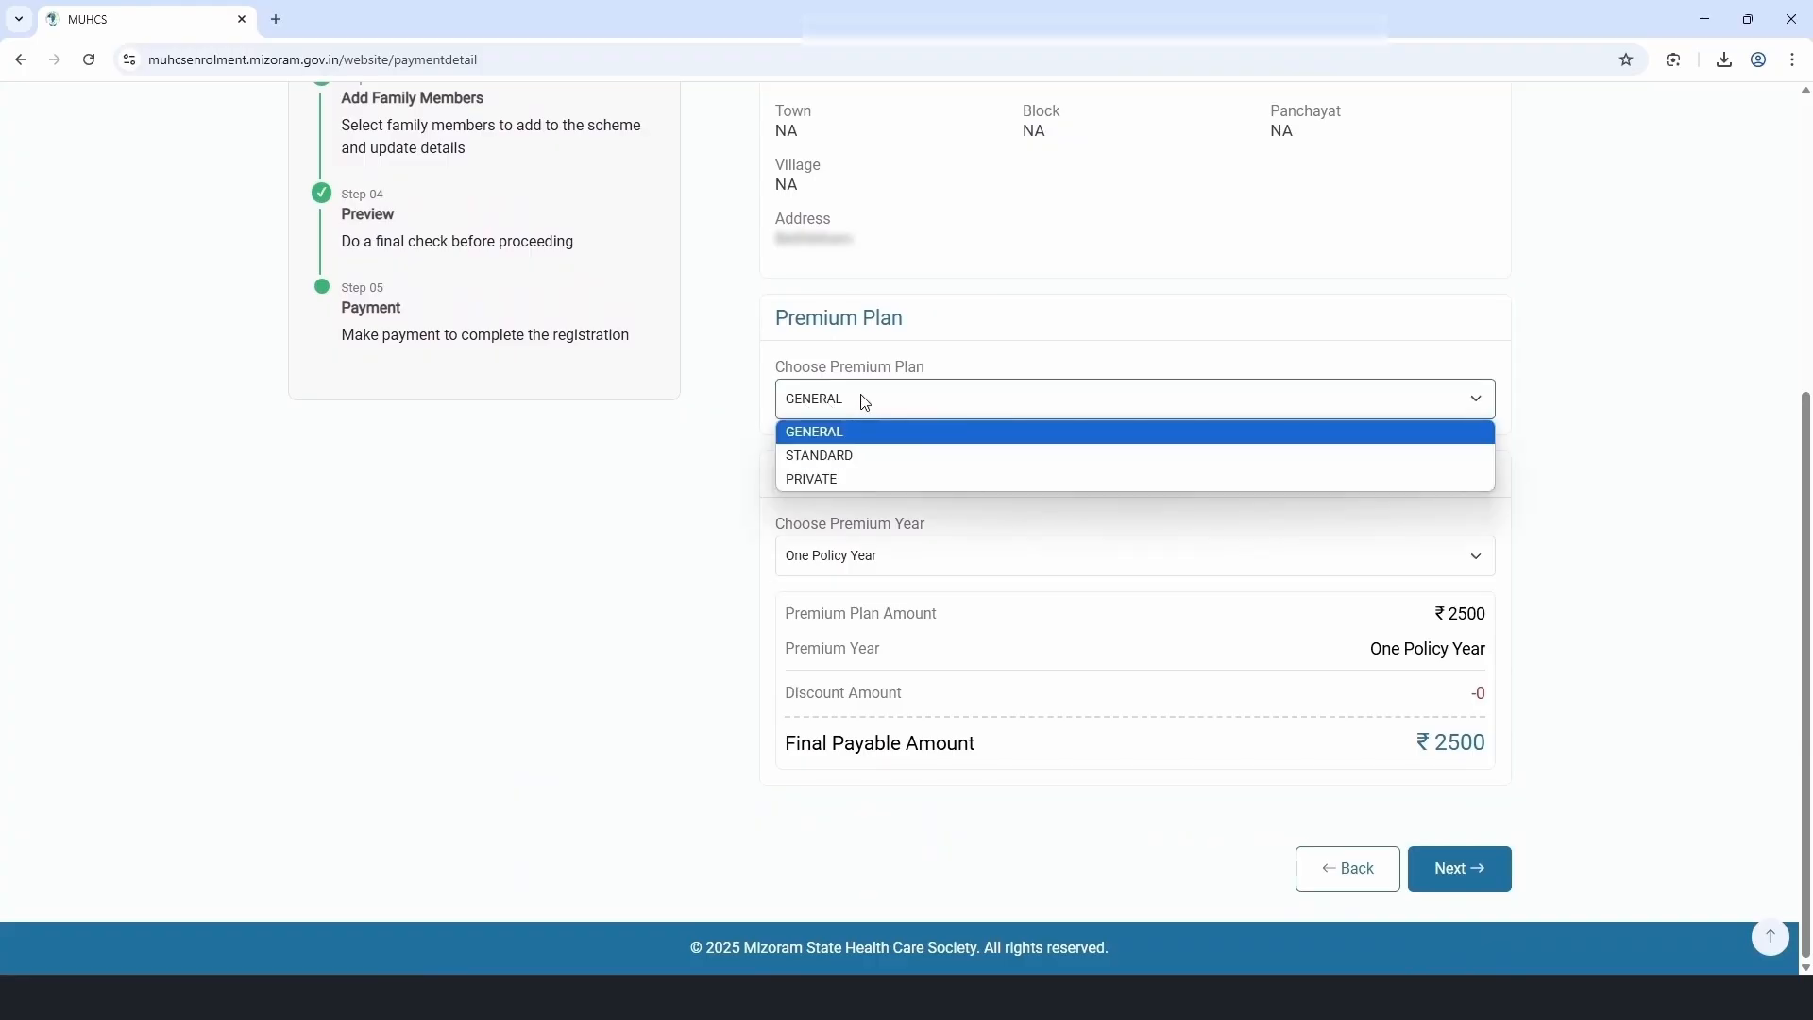
pyautogui.click(846, 455)
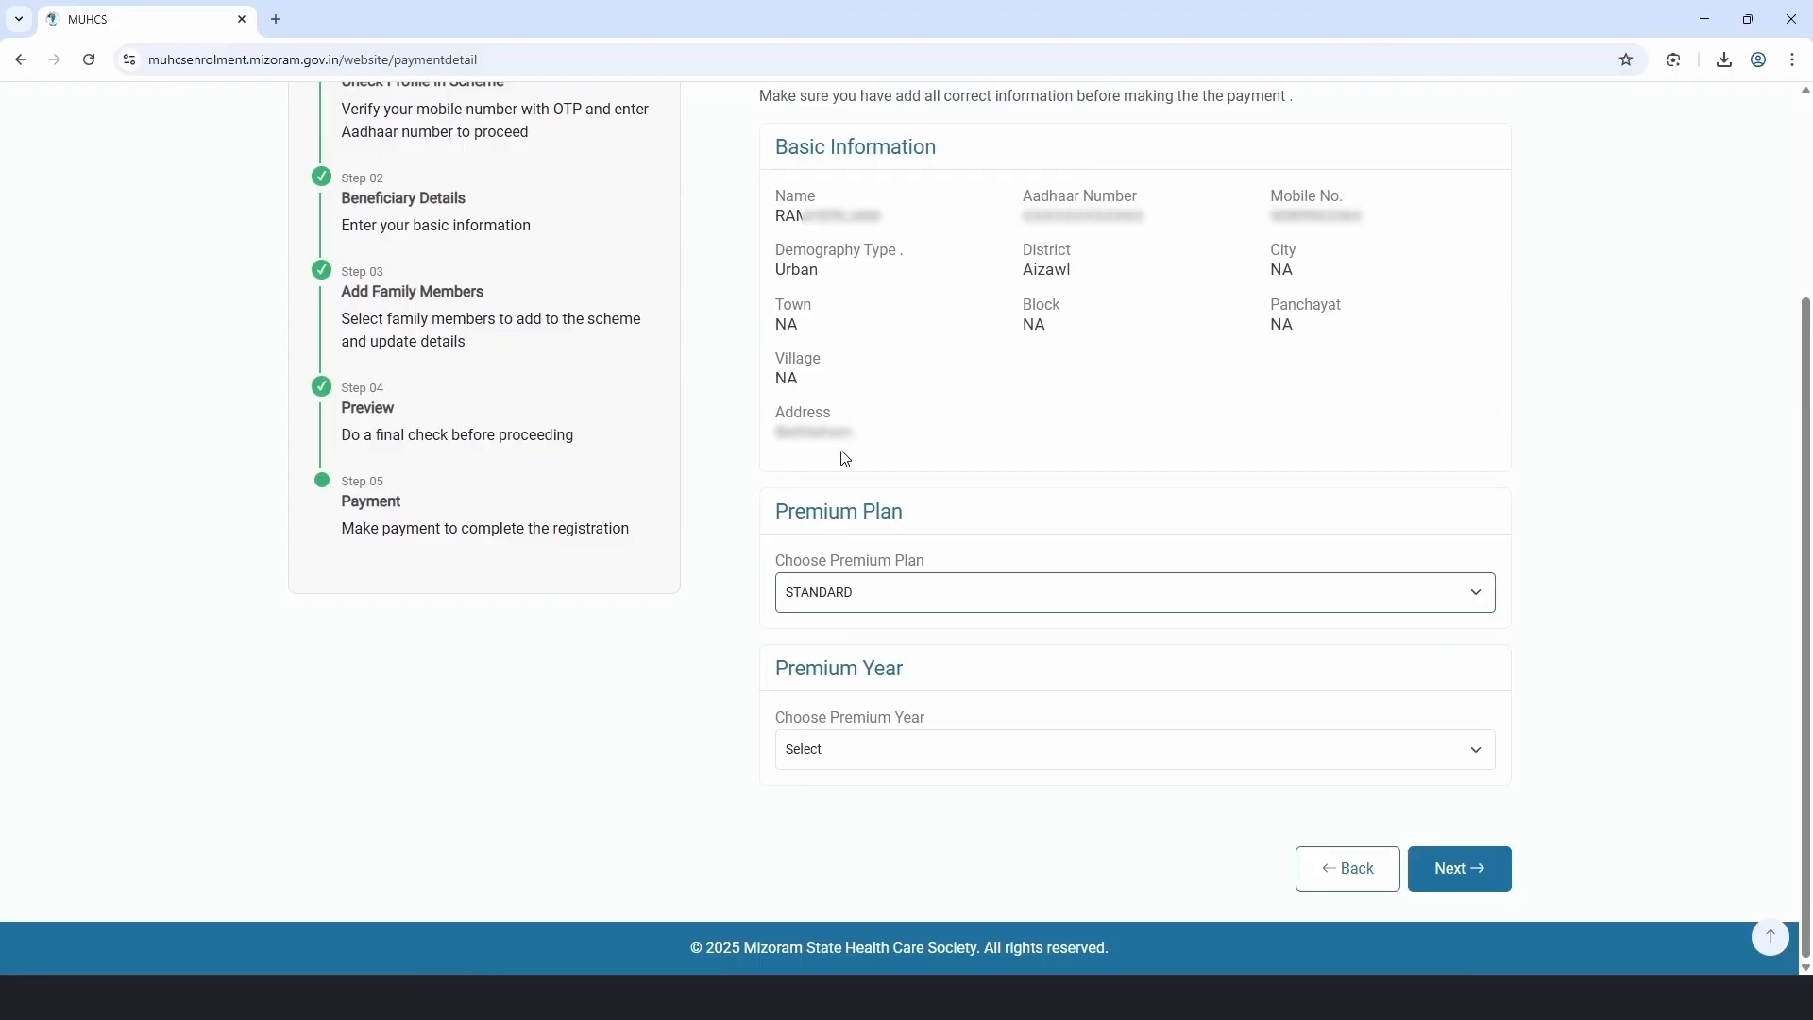
pyautogui.click(912, 755)
pyautogui.click(863, 803)
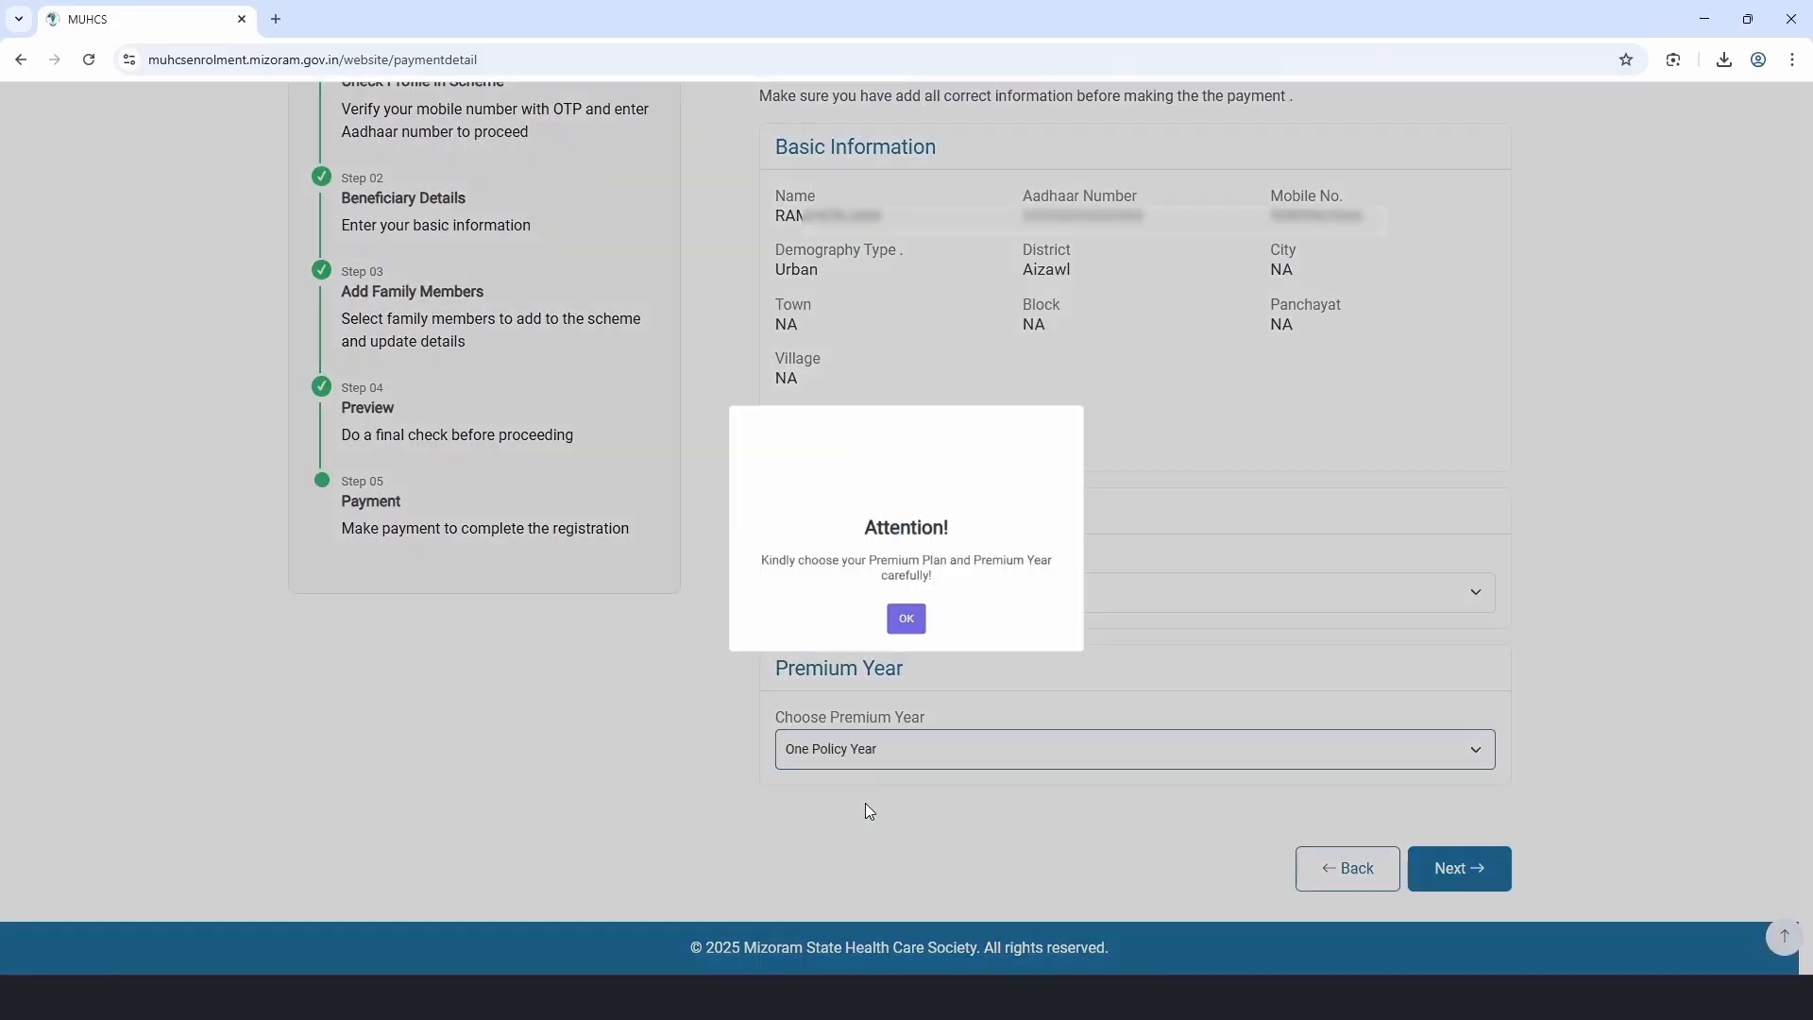
pyautogui.click(904, 665)
# Step: Set the premium plan to GENERAL and the premium year to One Policy Year
pyautogui.scroll(-2, 1024, 667)
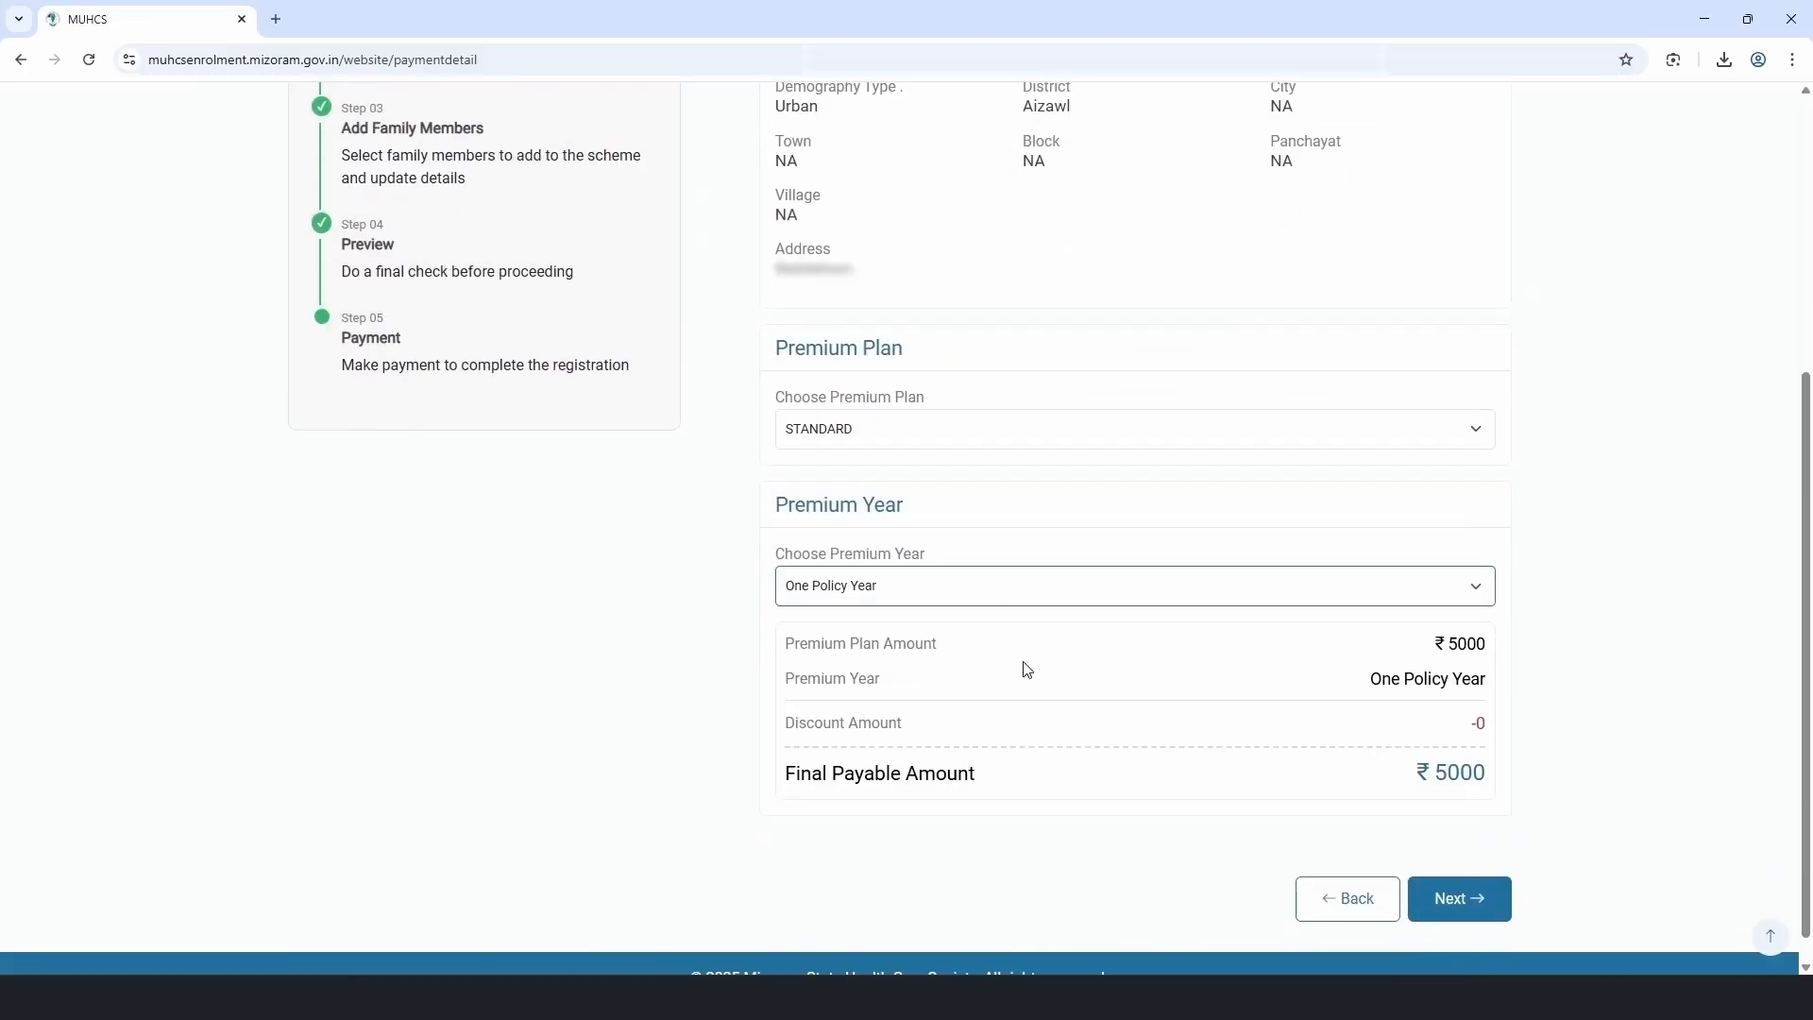
pyautogui.click(986, 421)
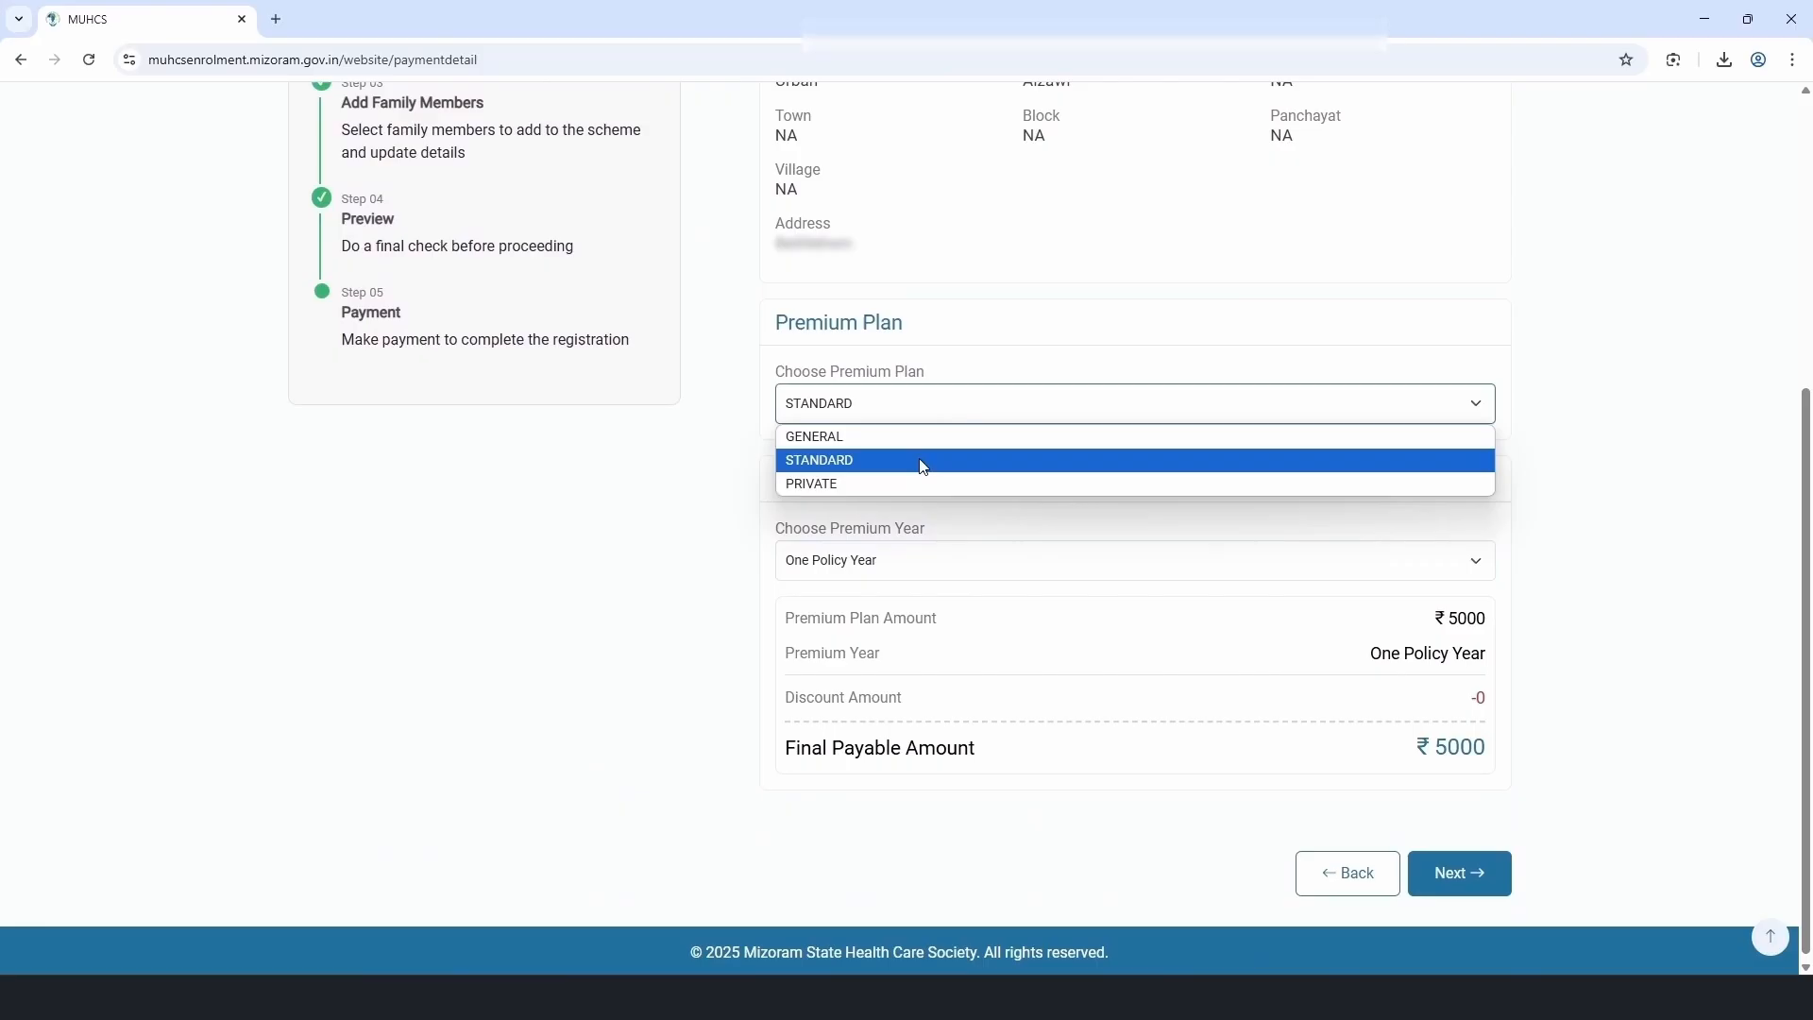
pyautogui.click(857, 444)
pyautogui.click(904, 748)
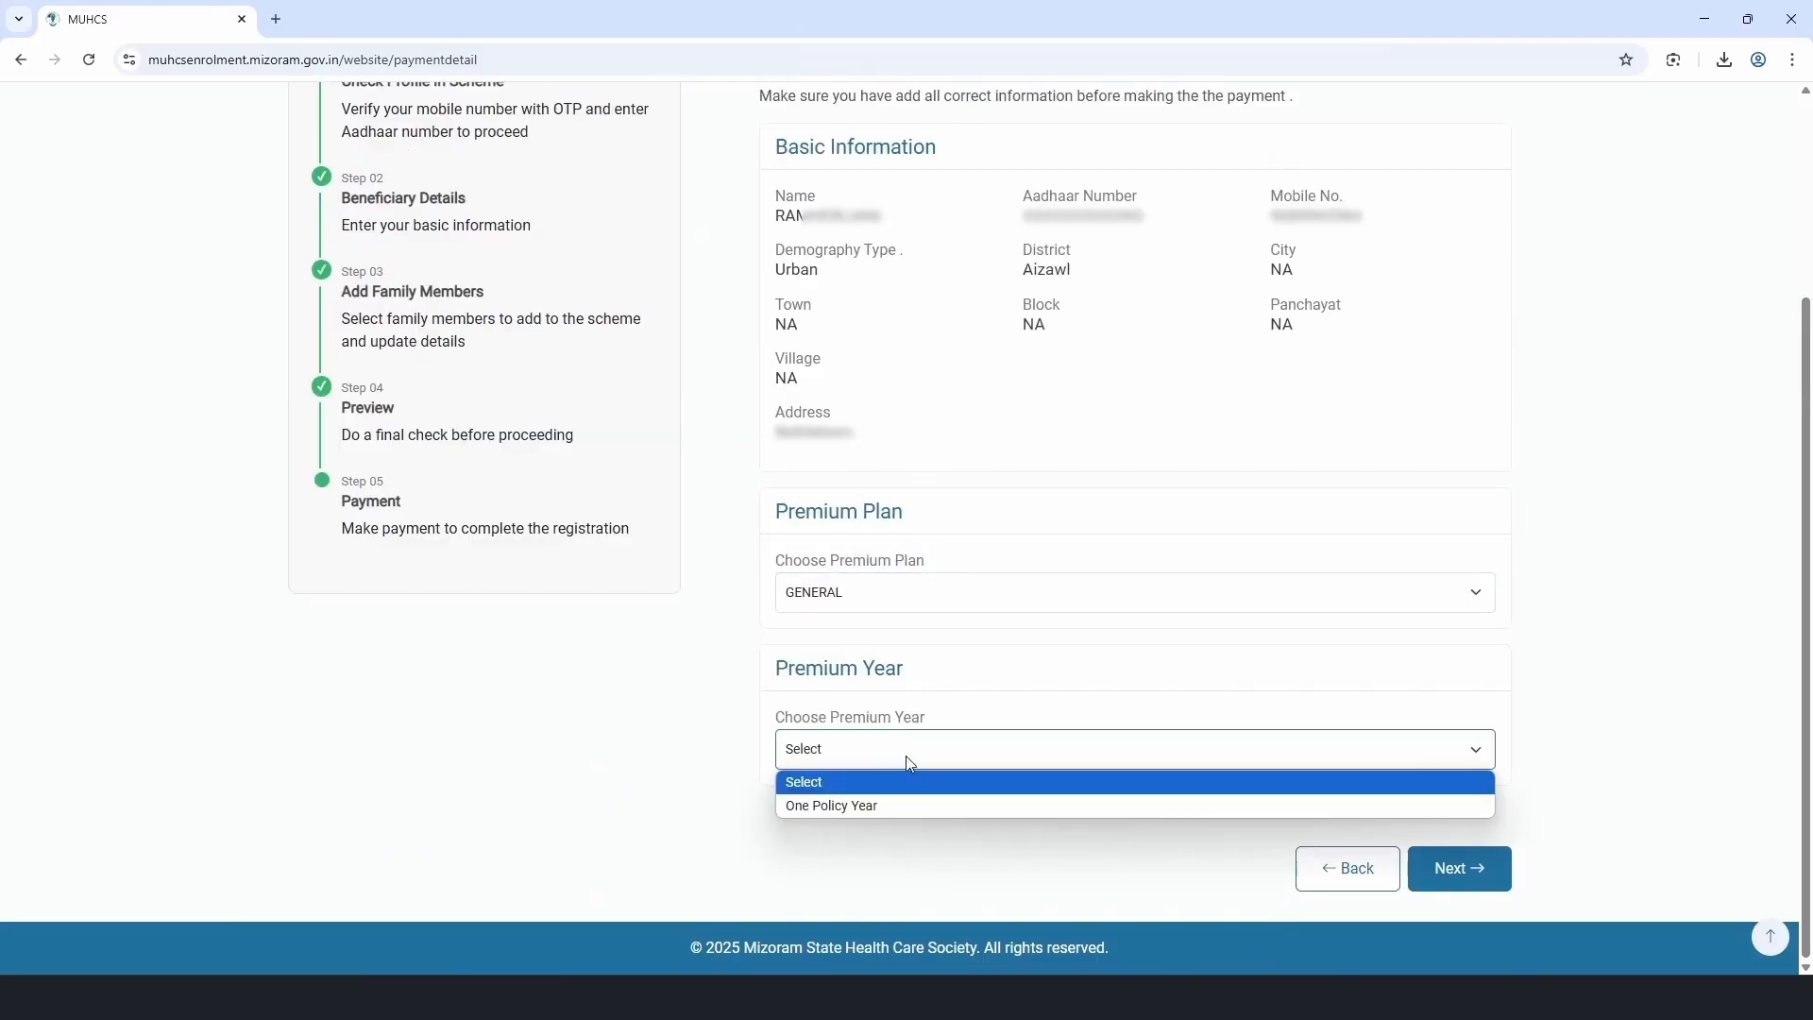
pyautogui.click(914, 800)
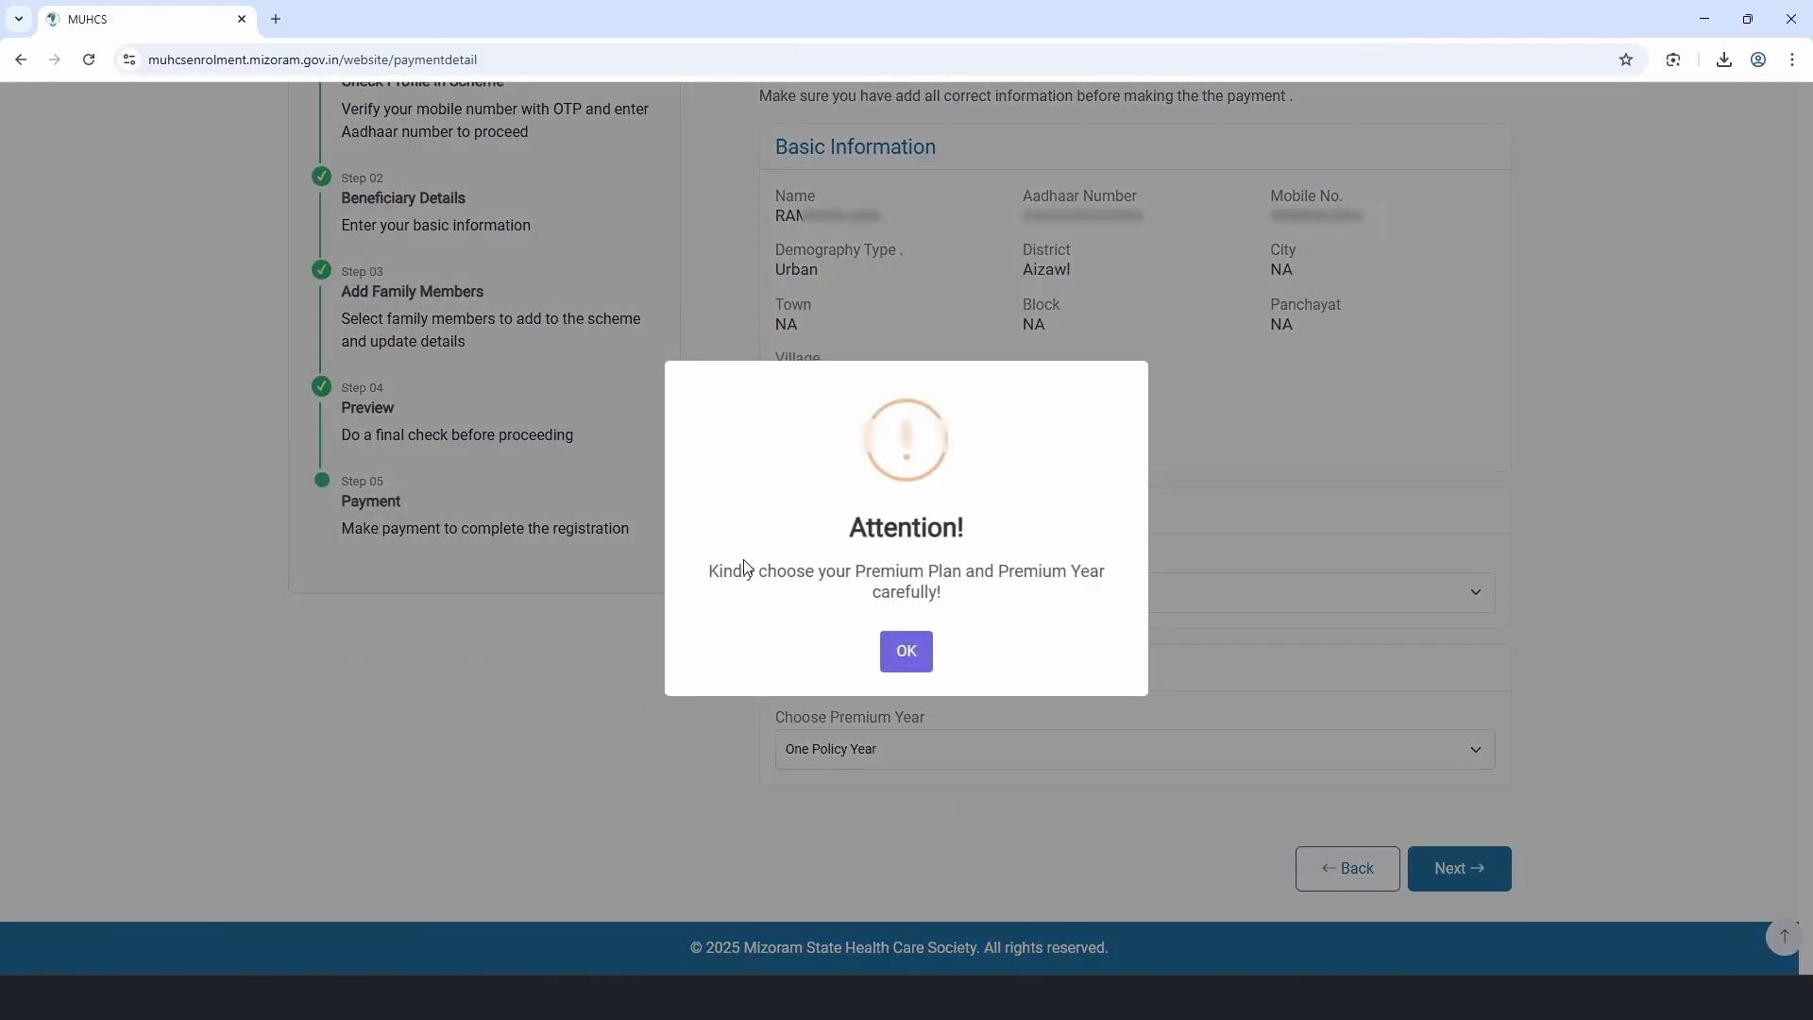
pyautogui.click(911, 656)
pyautogui.scroll(-2, 1029, 674)
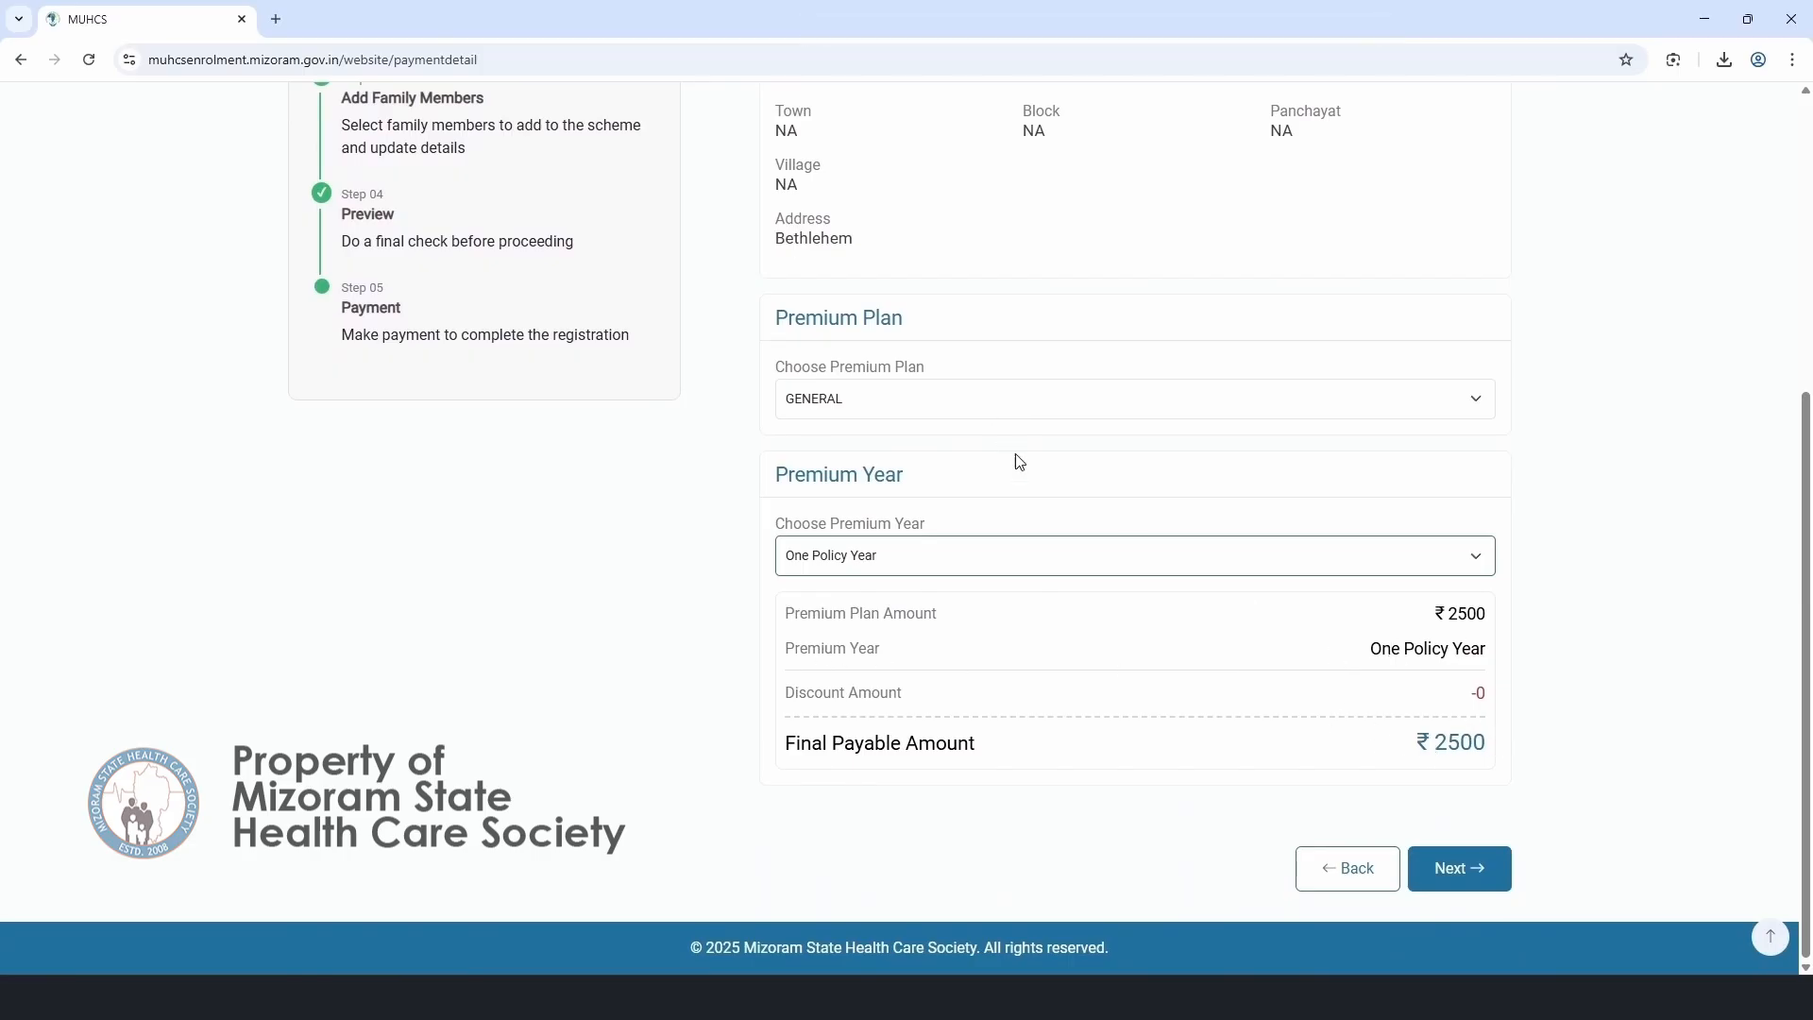
# Step: Proceed to the payment summary, pay now through the HDFC Bank (Razorpay) gateway and confirm the payment
pyautogui.click(1472, 876)
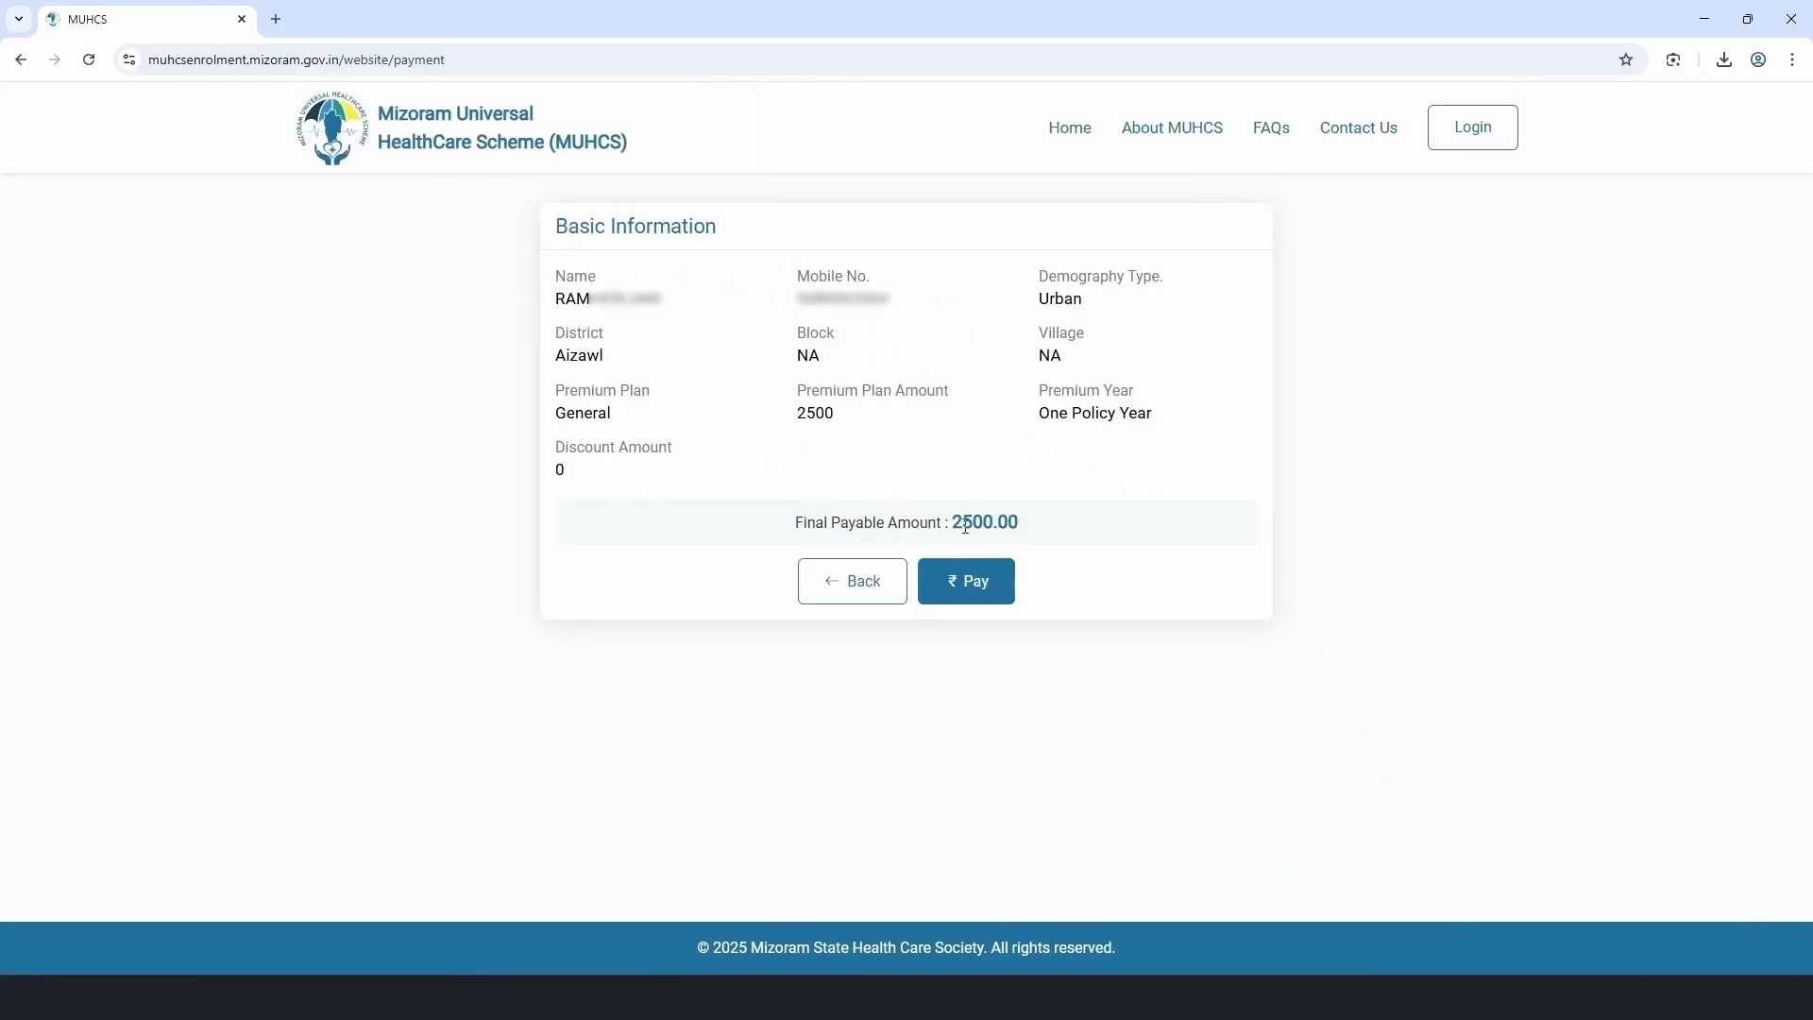
pyautogui.moveTo(793, 532); pyautogui.dragTo(1036, 531)
pyautogui.click(1026, 519)
pyautogui.click(1011, 593)
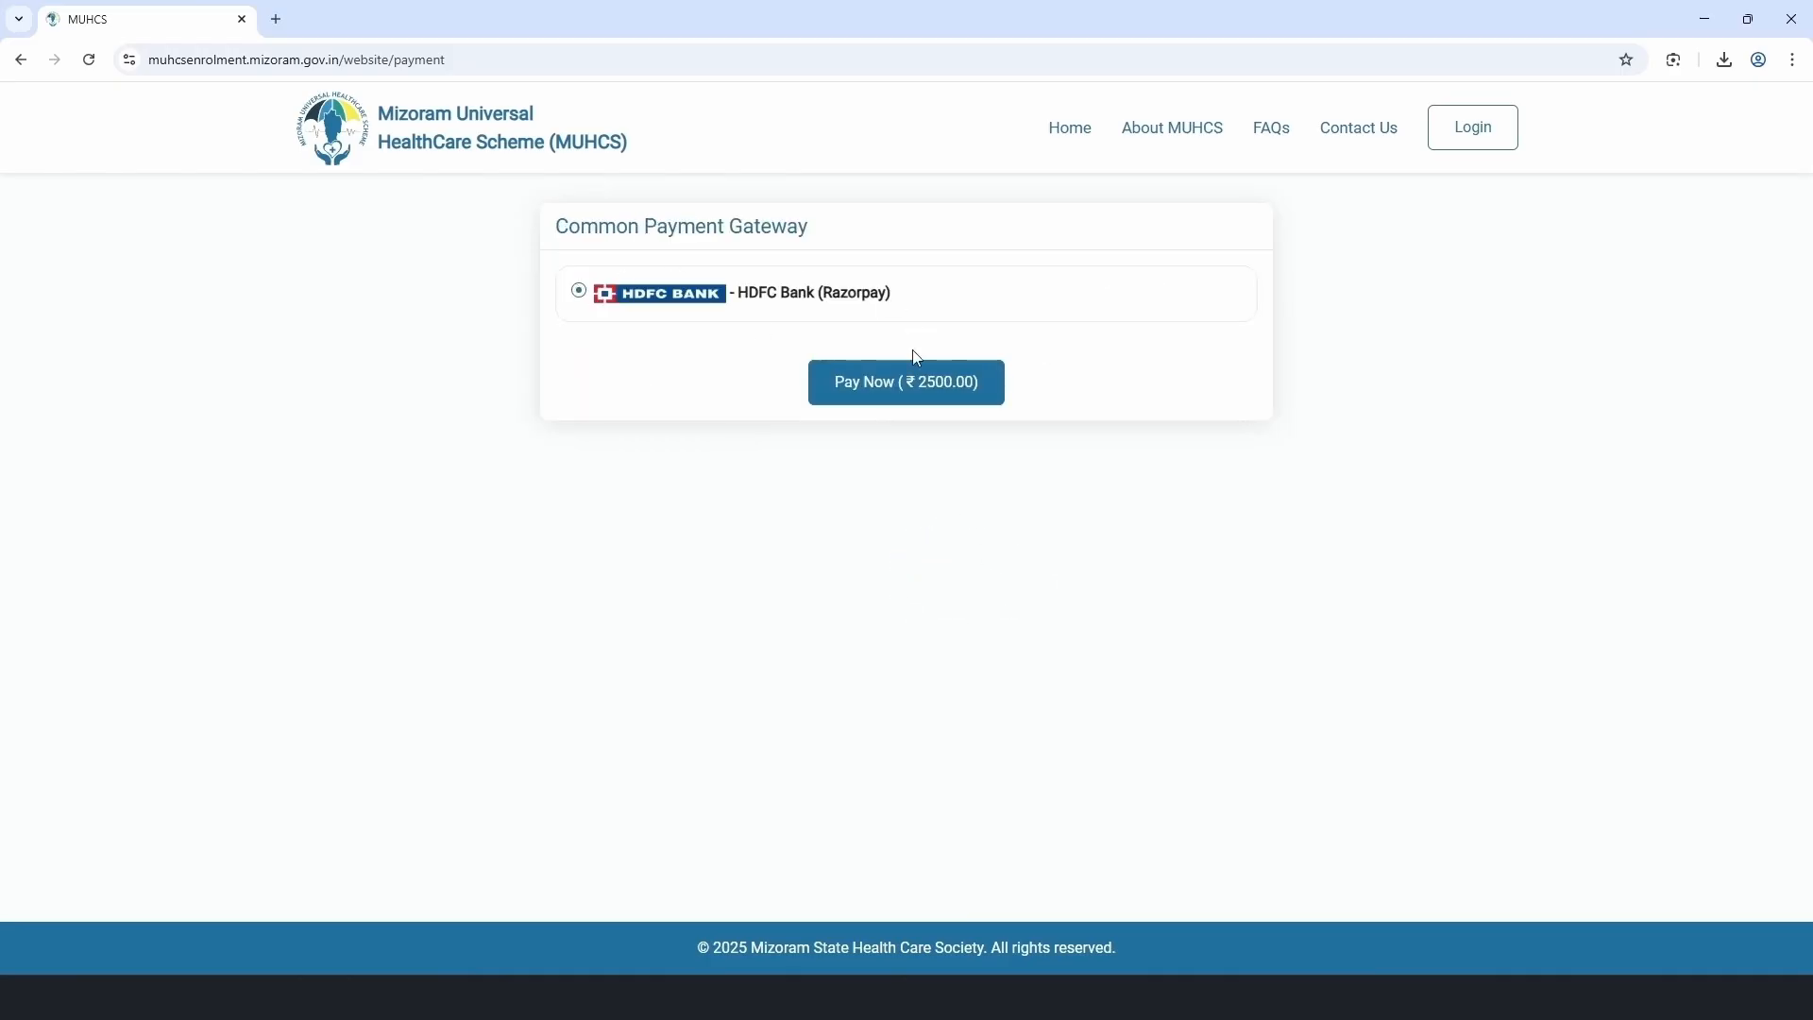
pyautogui.click(900, 390)
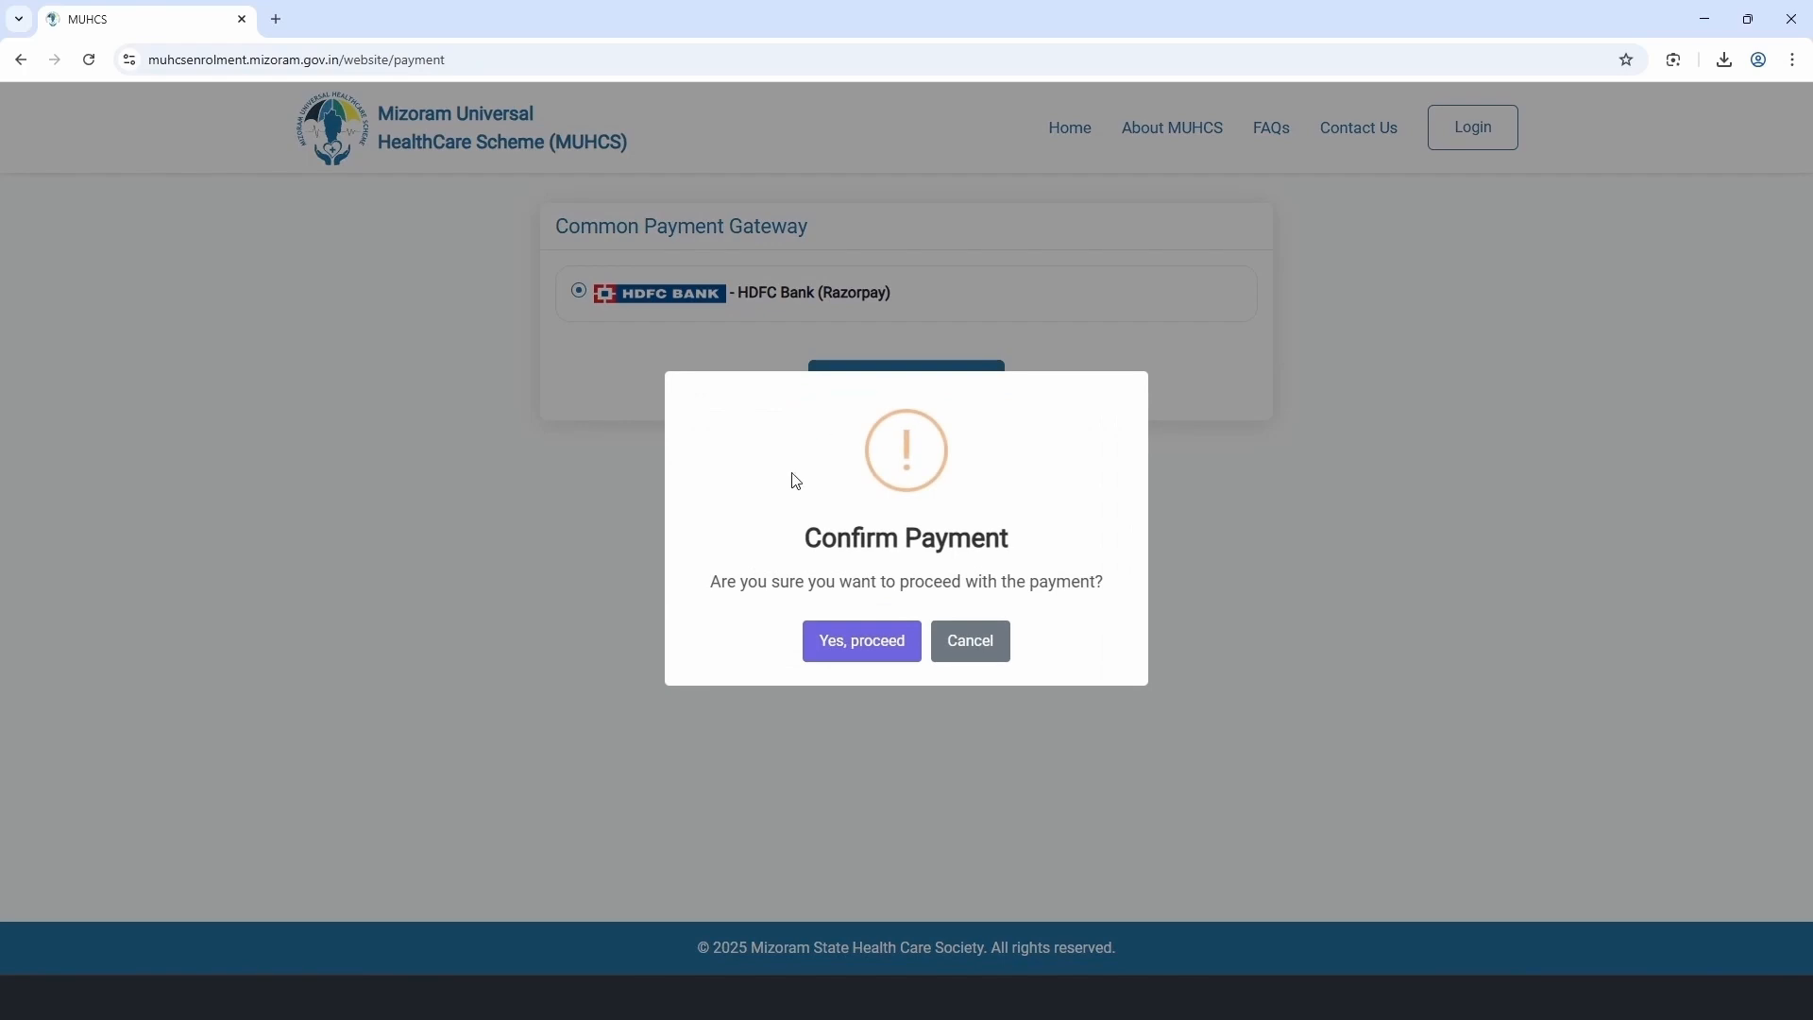
pyautogui.click(862, 640)
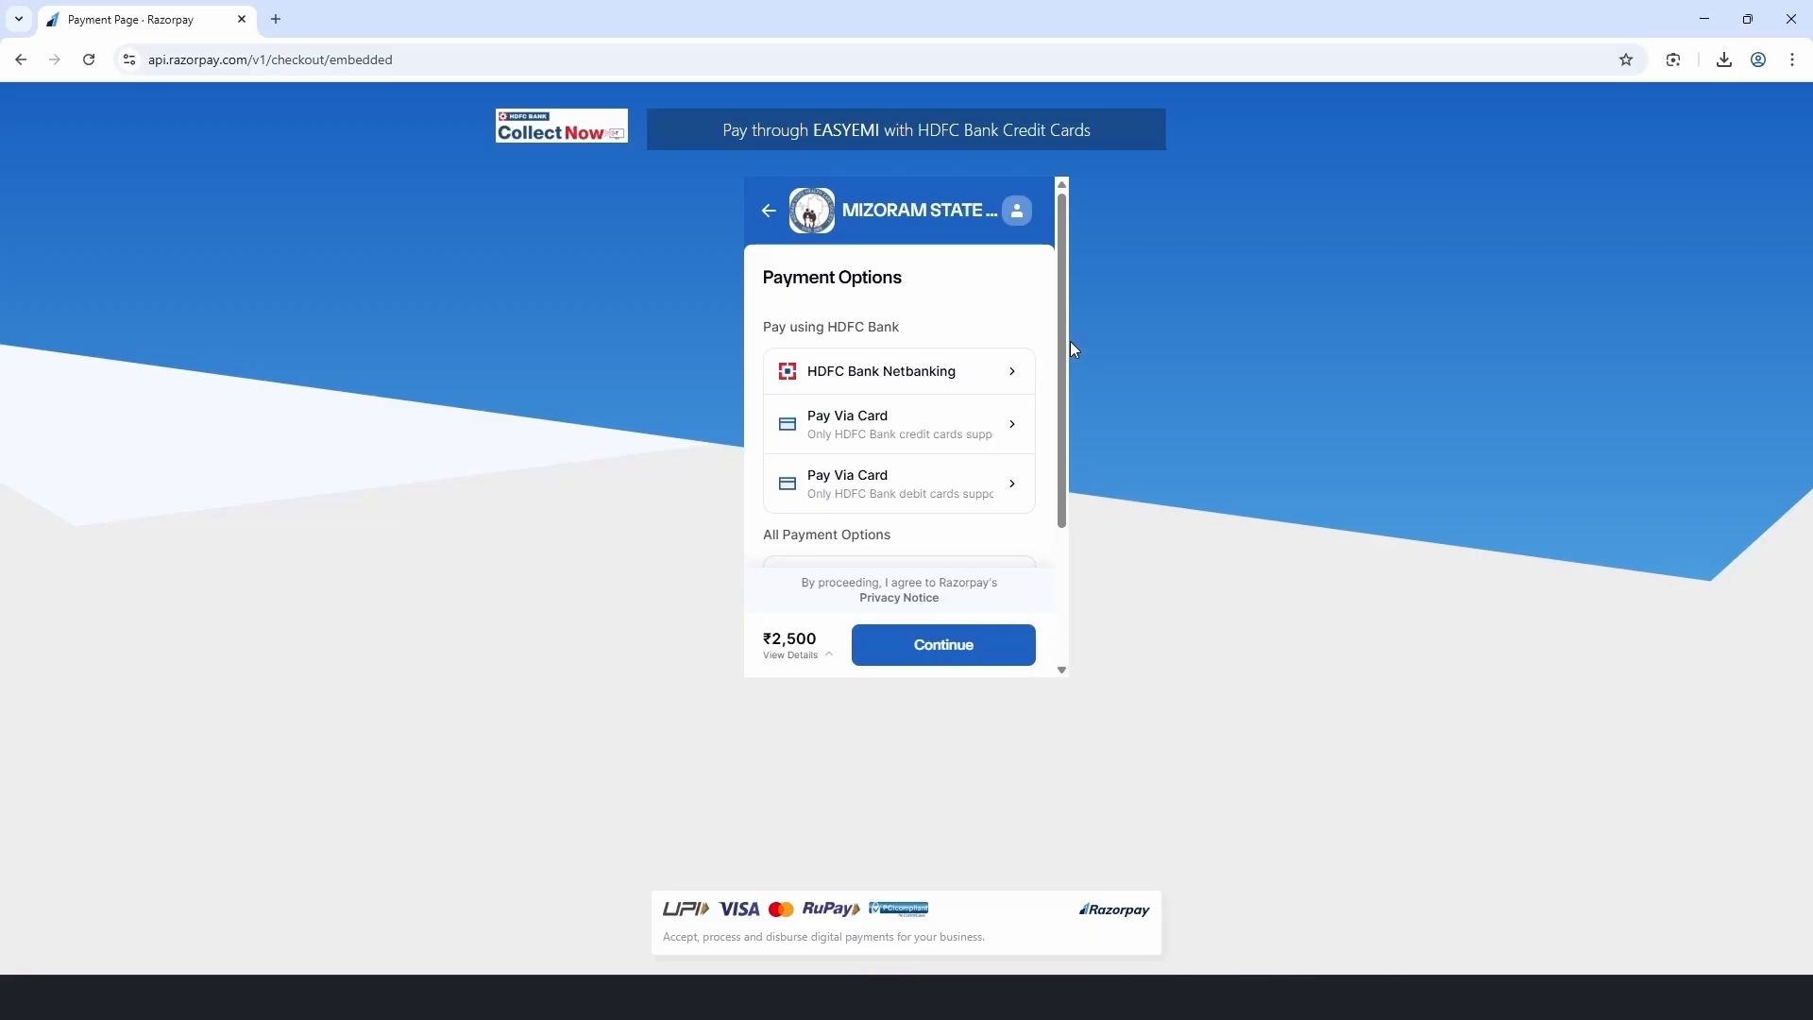
# Step: Choose UPI in the Razorpay checkout and show the QR code to pay
pyautogui.moveTo(1071, 343); pyautogui.dragTo(1074, 506)
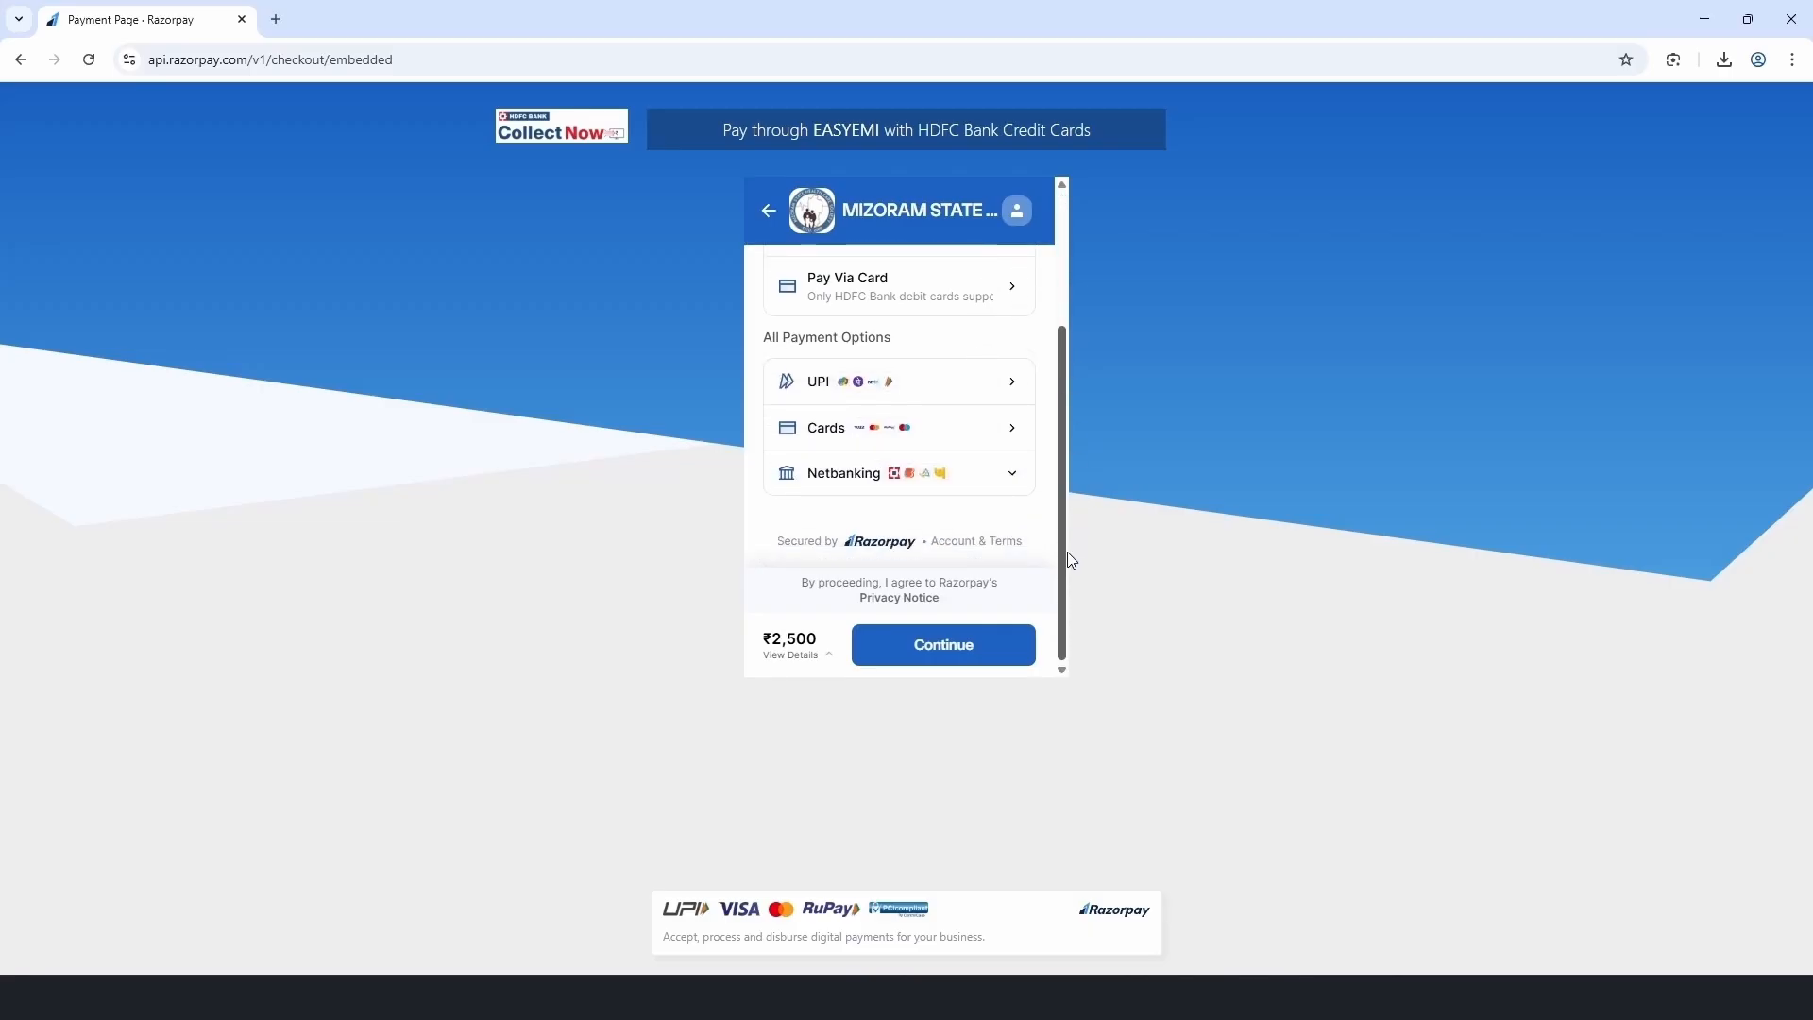
pyautogui.moveTo(1070, 513)
pyautogui.mouseDown()
pyautogui.moveTo(1057, 321)
pyautogui.moveTo(1076, 518)
pyautogui.mouseUp()
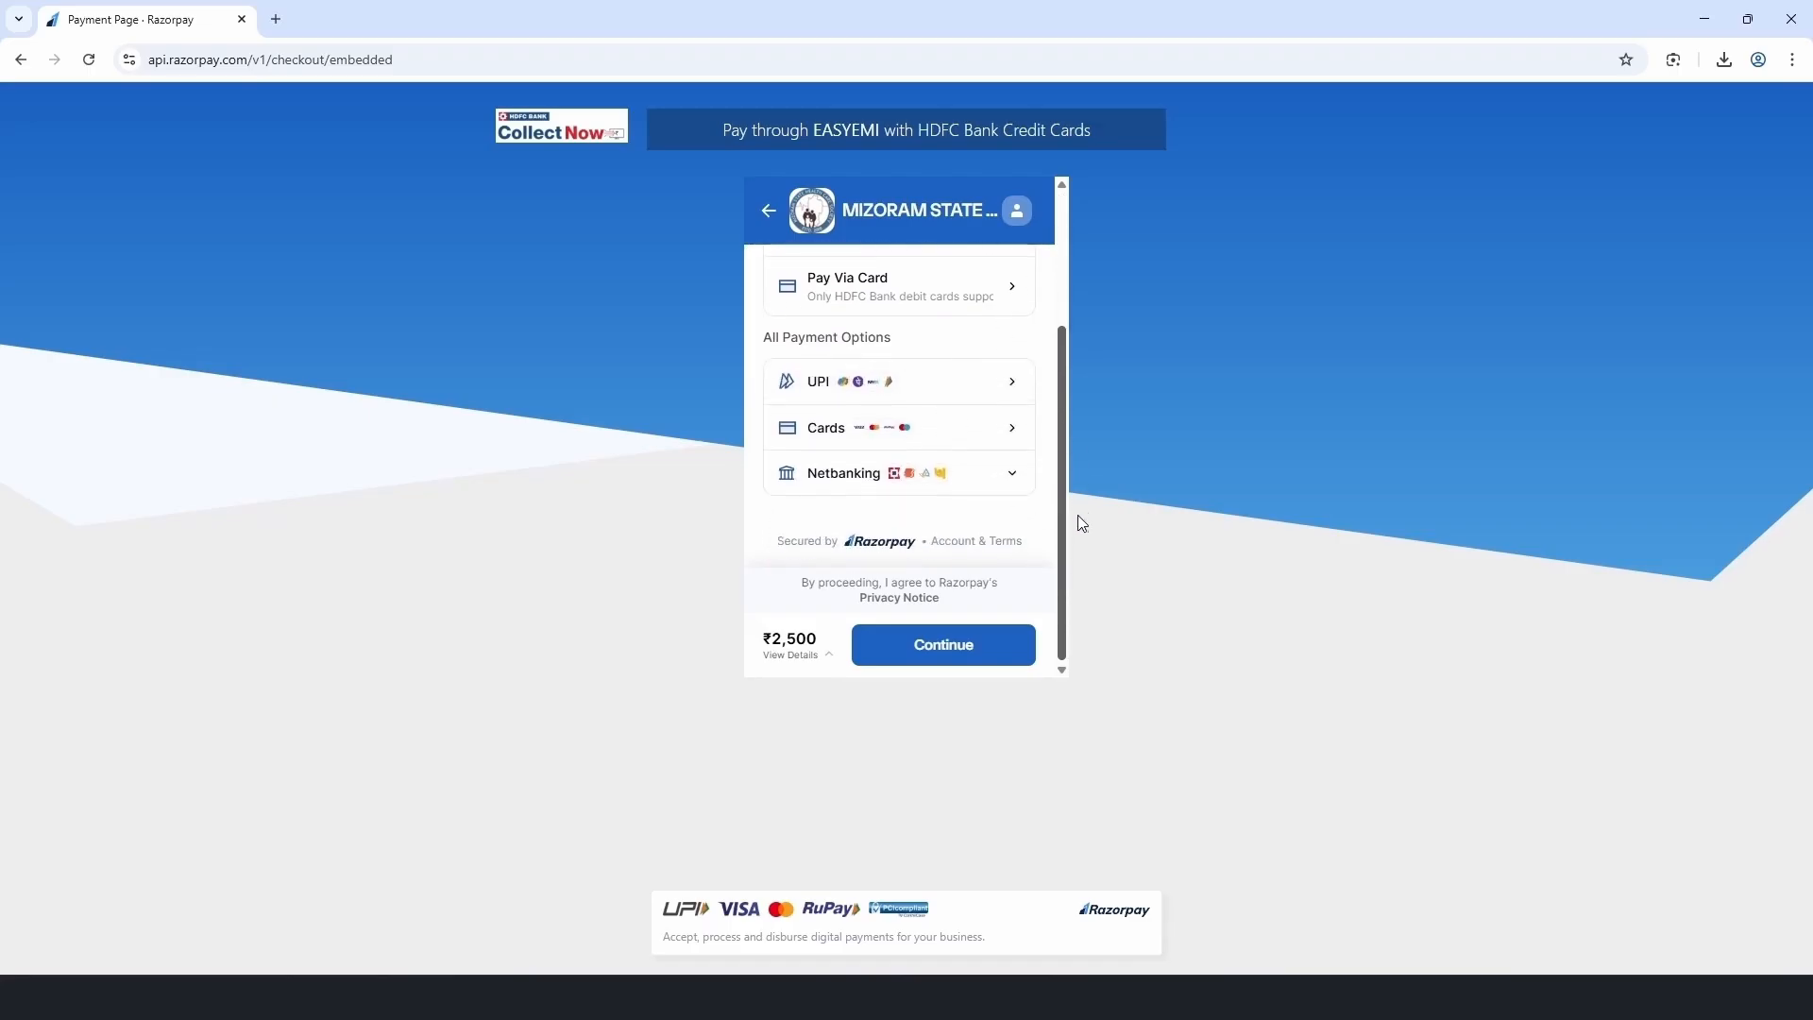
pyautogui.click(1006, 387)
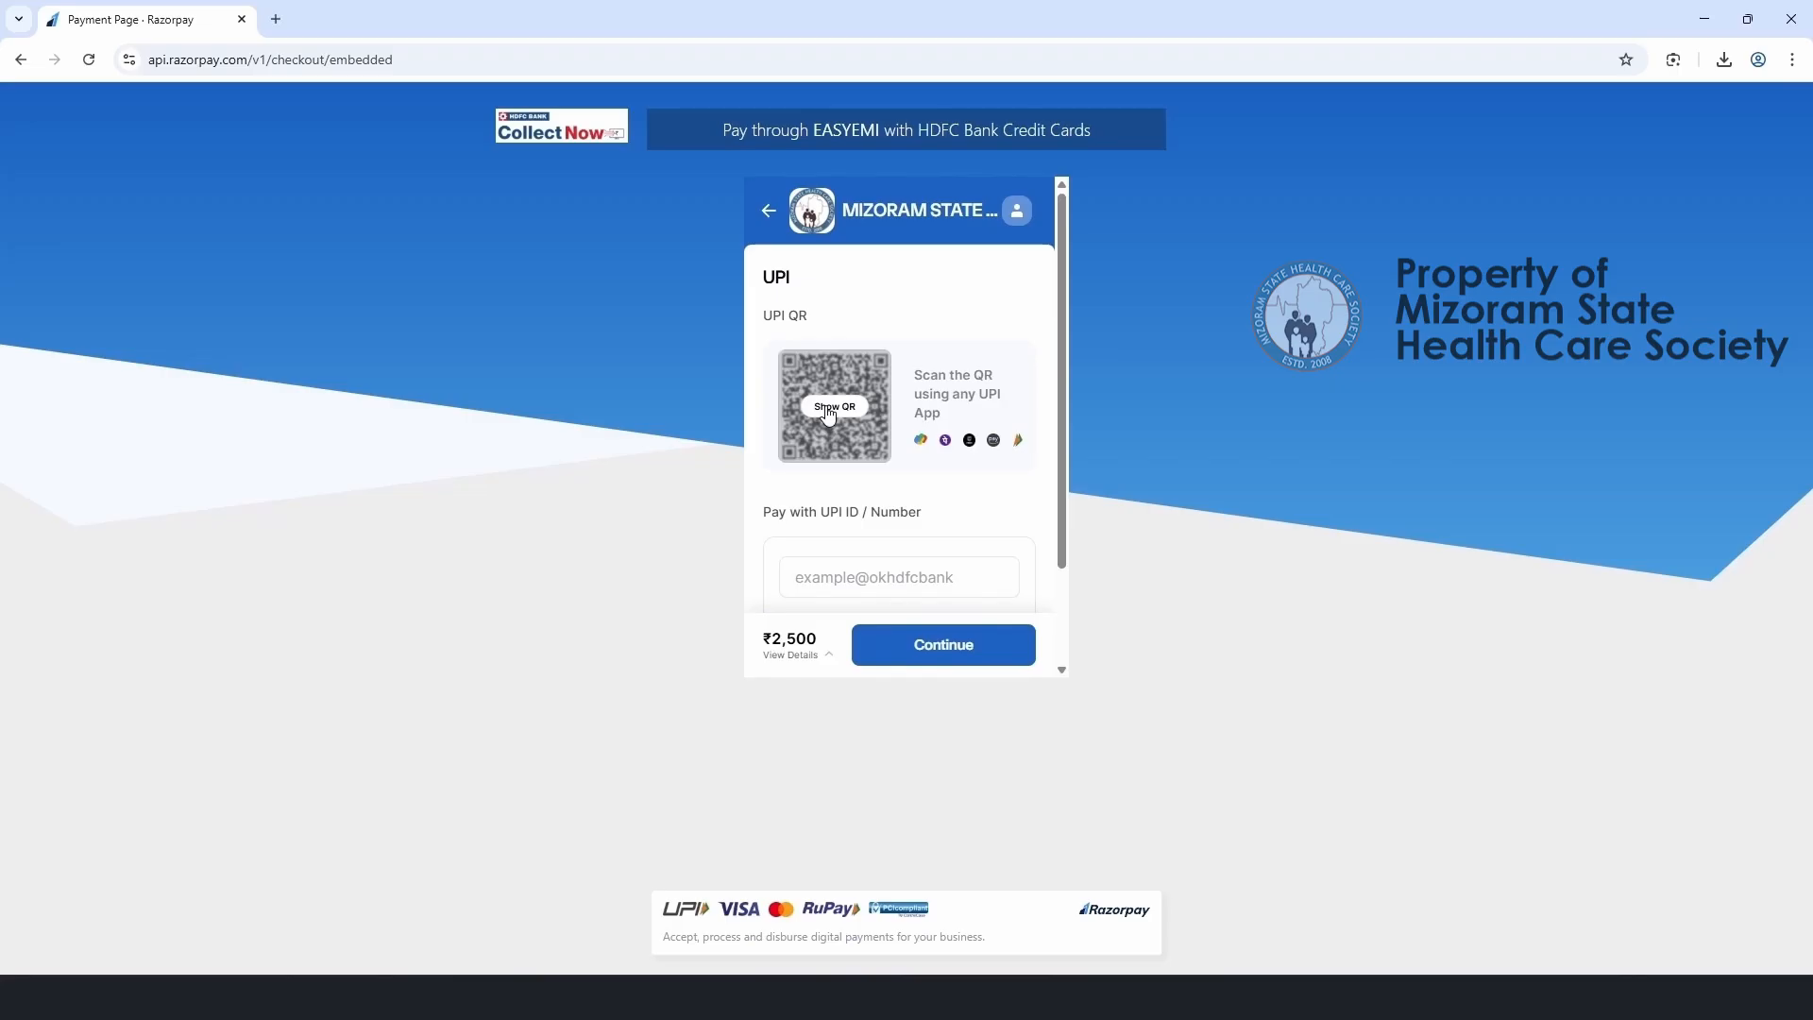
pyautogui.click(828, 412)
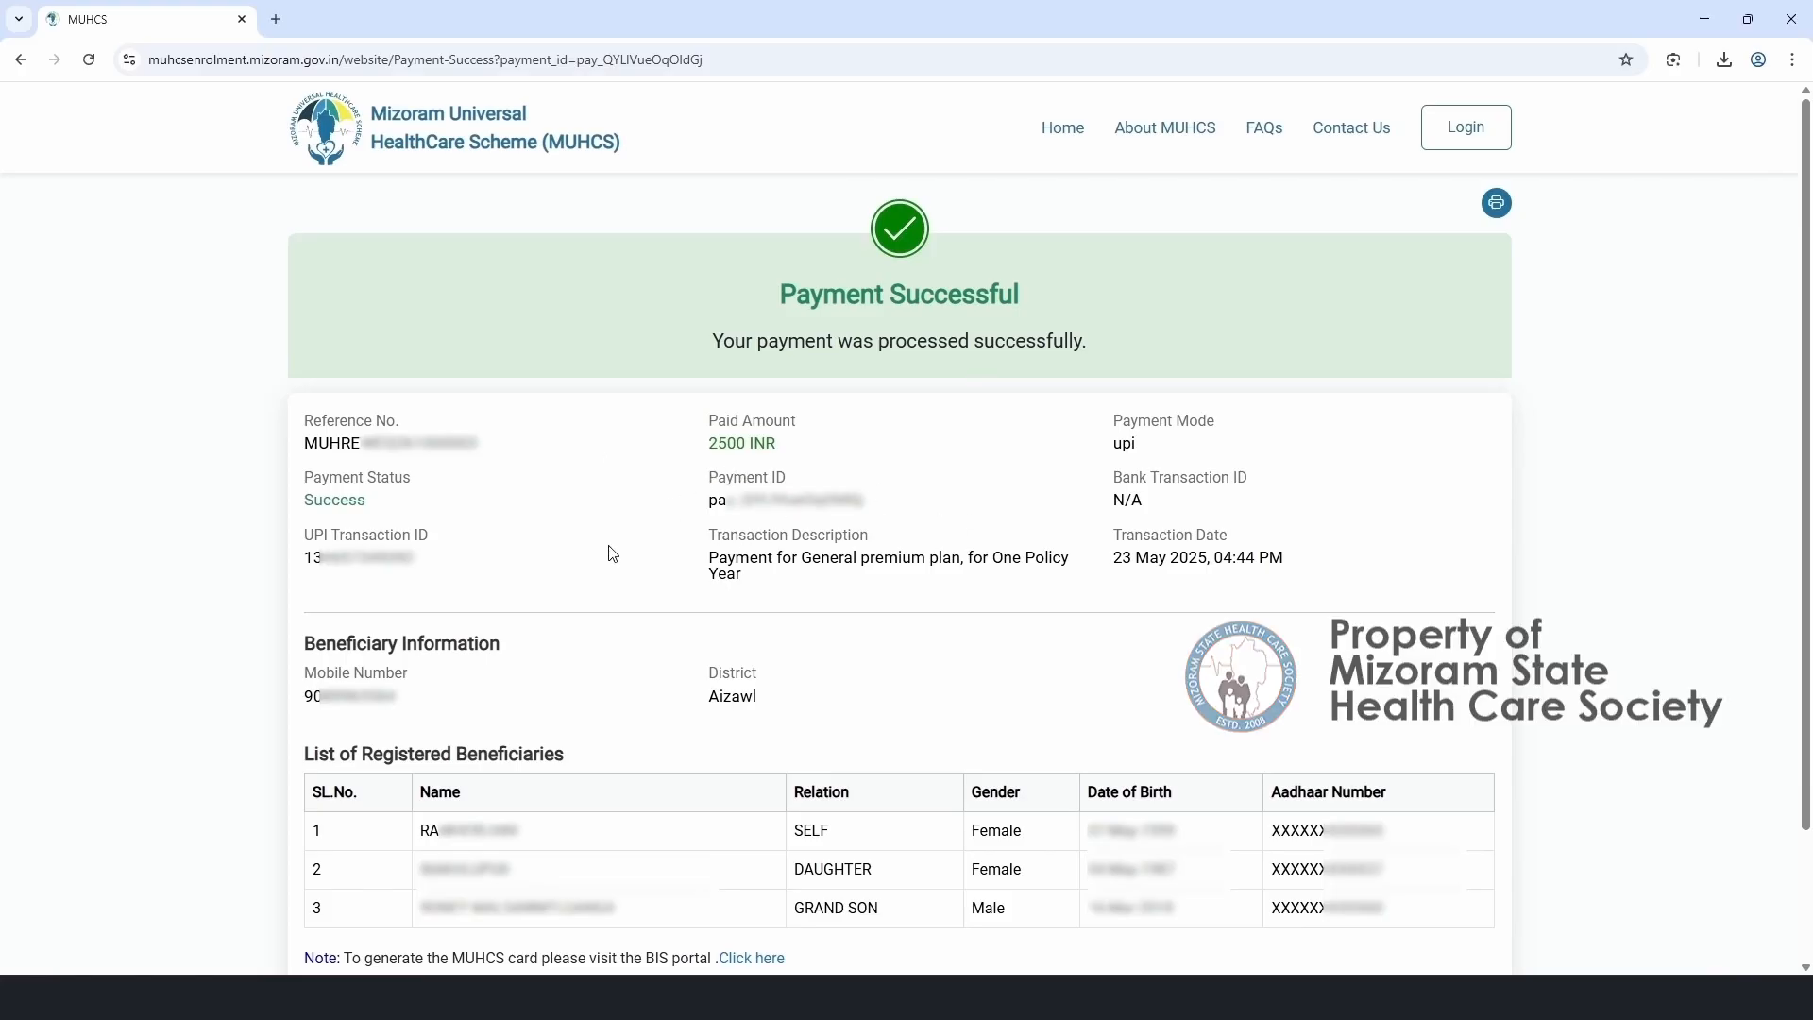
# Step: Open printing for the payment receipt and set the destination to Save as PDF
pyautogui.scroll(-1, 898, 591)
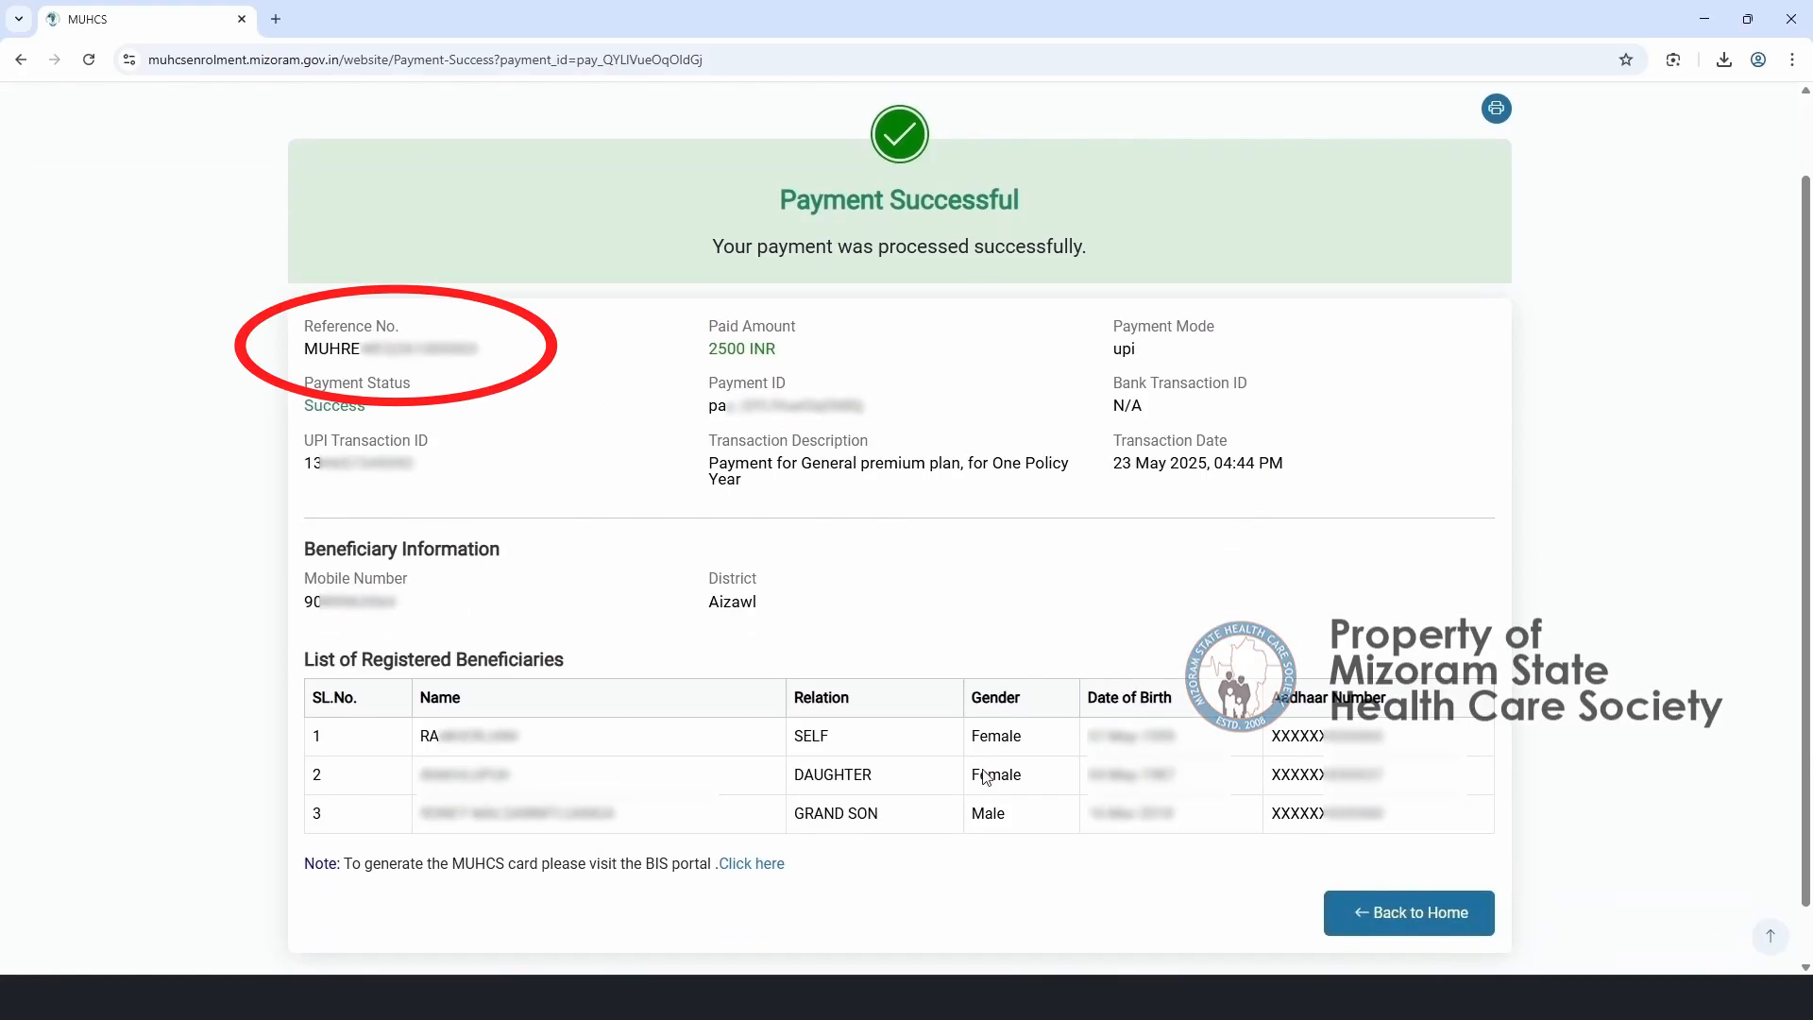
pyautogui.scroll(-1, 992, 751)
pyautogui.scroll(1, 995, 733)
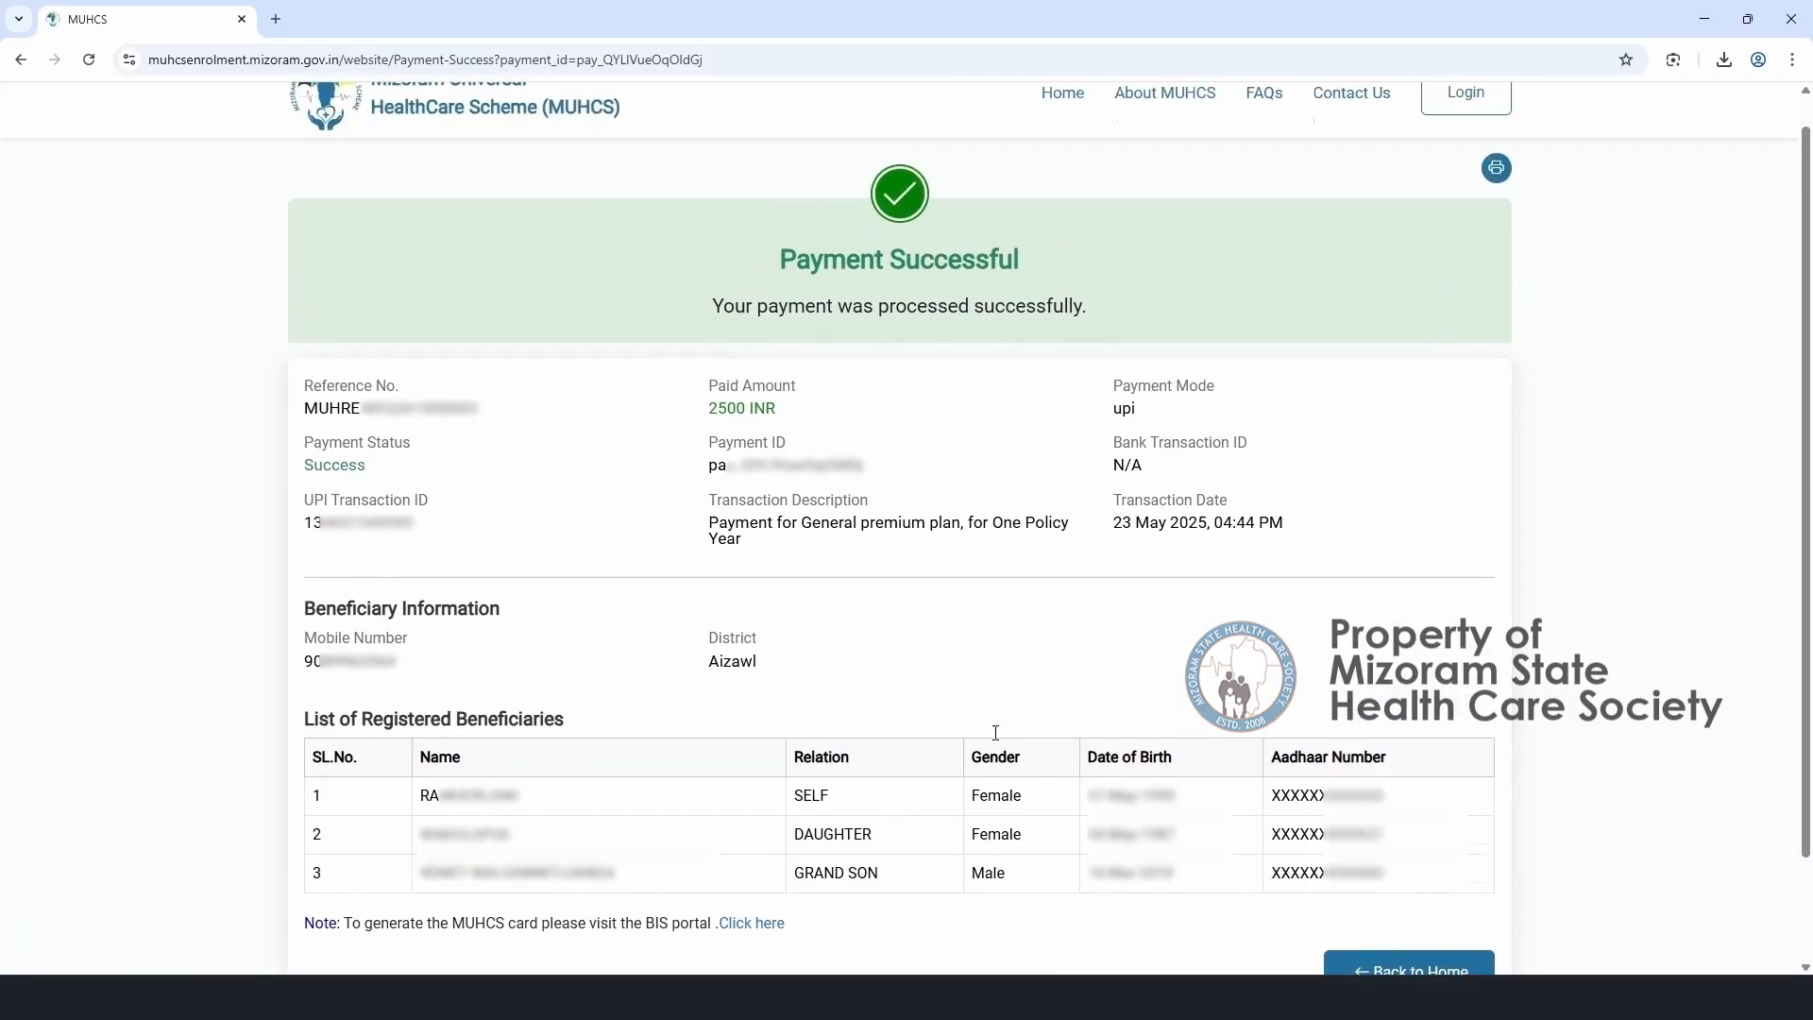
pyautogui.scroll(1, 995, 733)
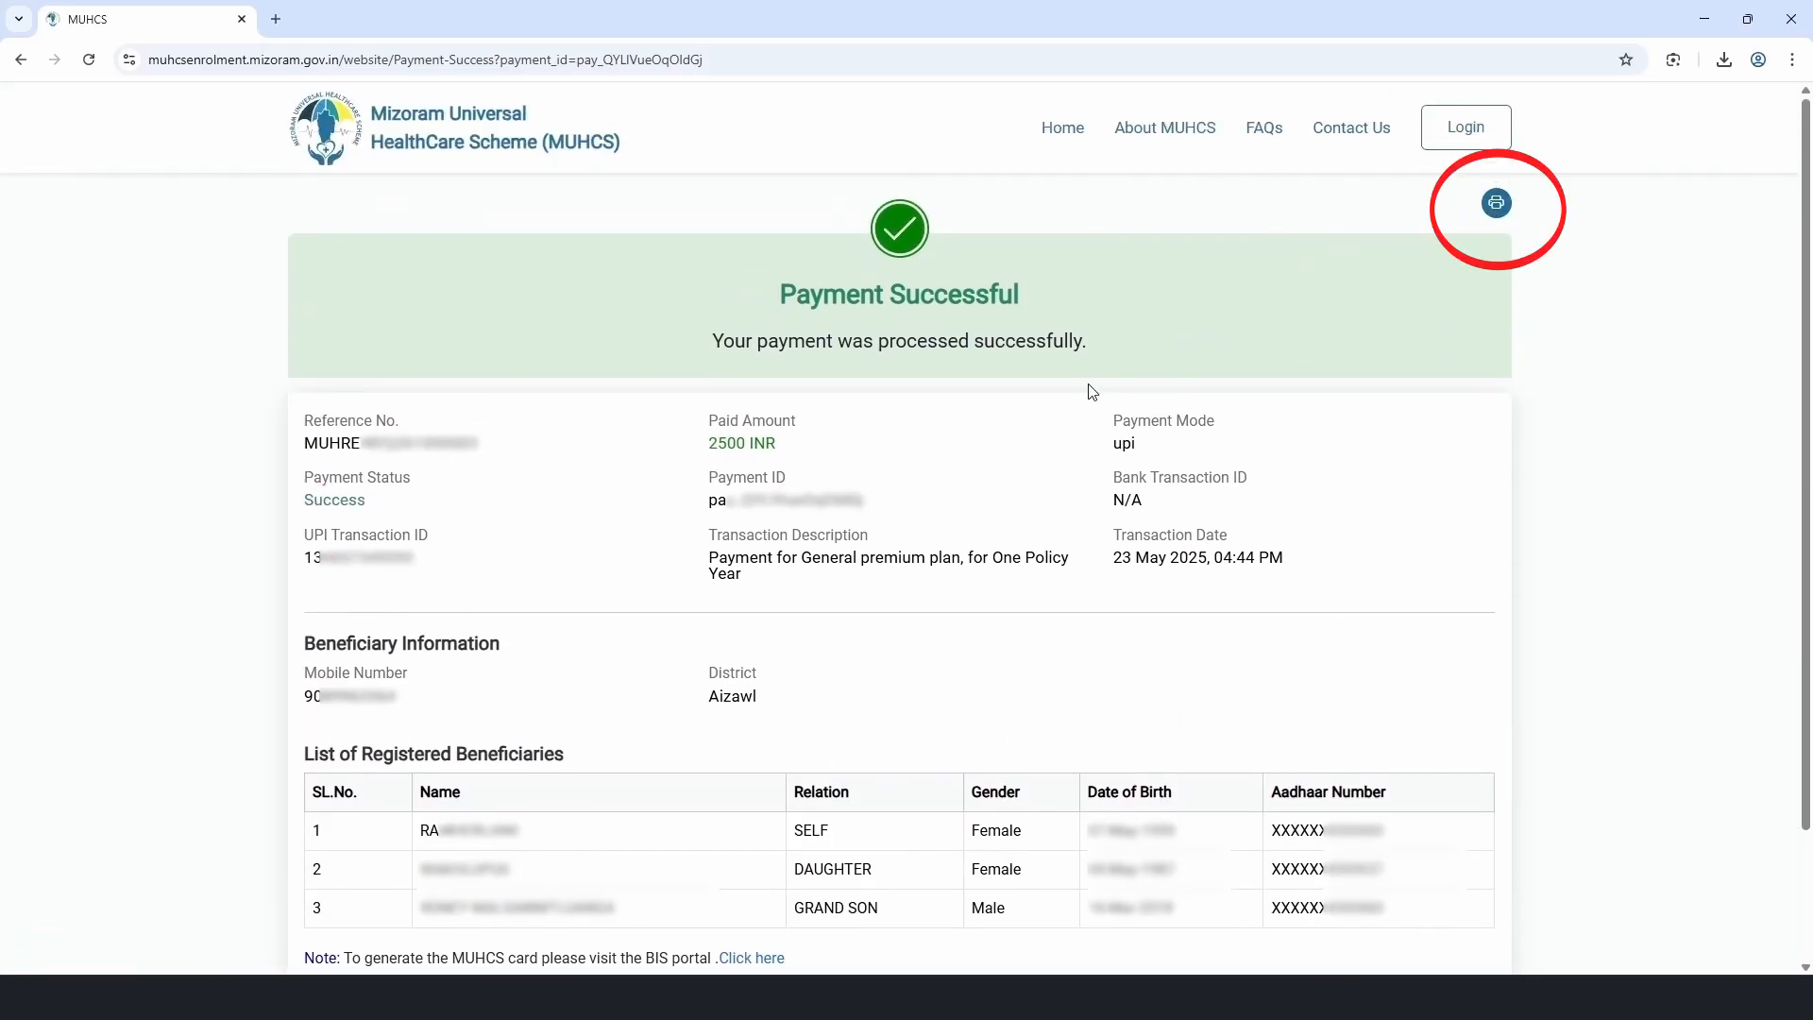
pyautogui.click(1496, 203)
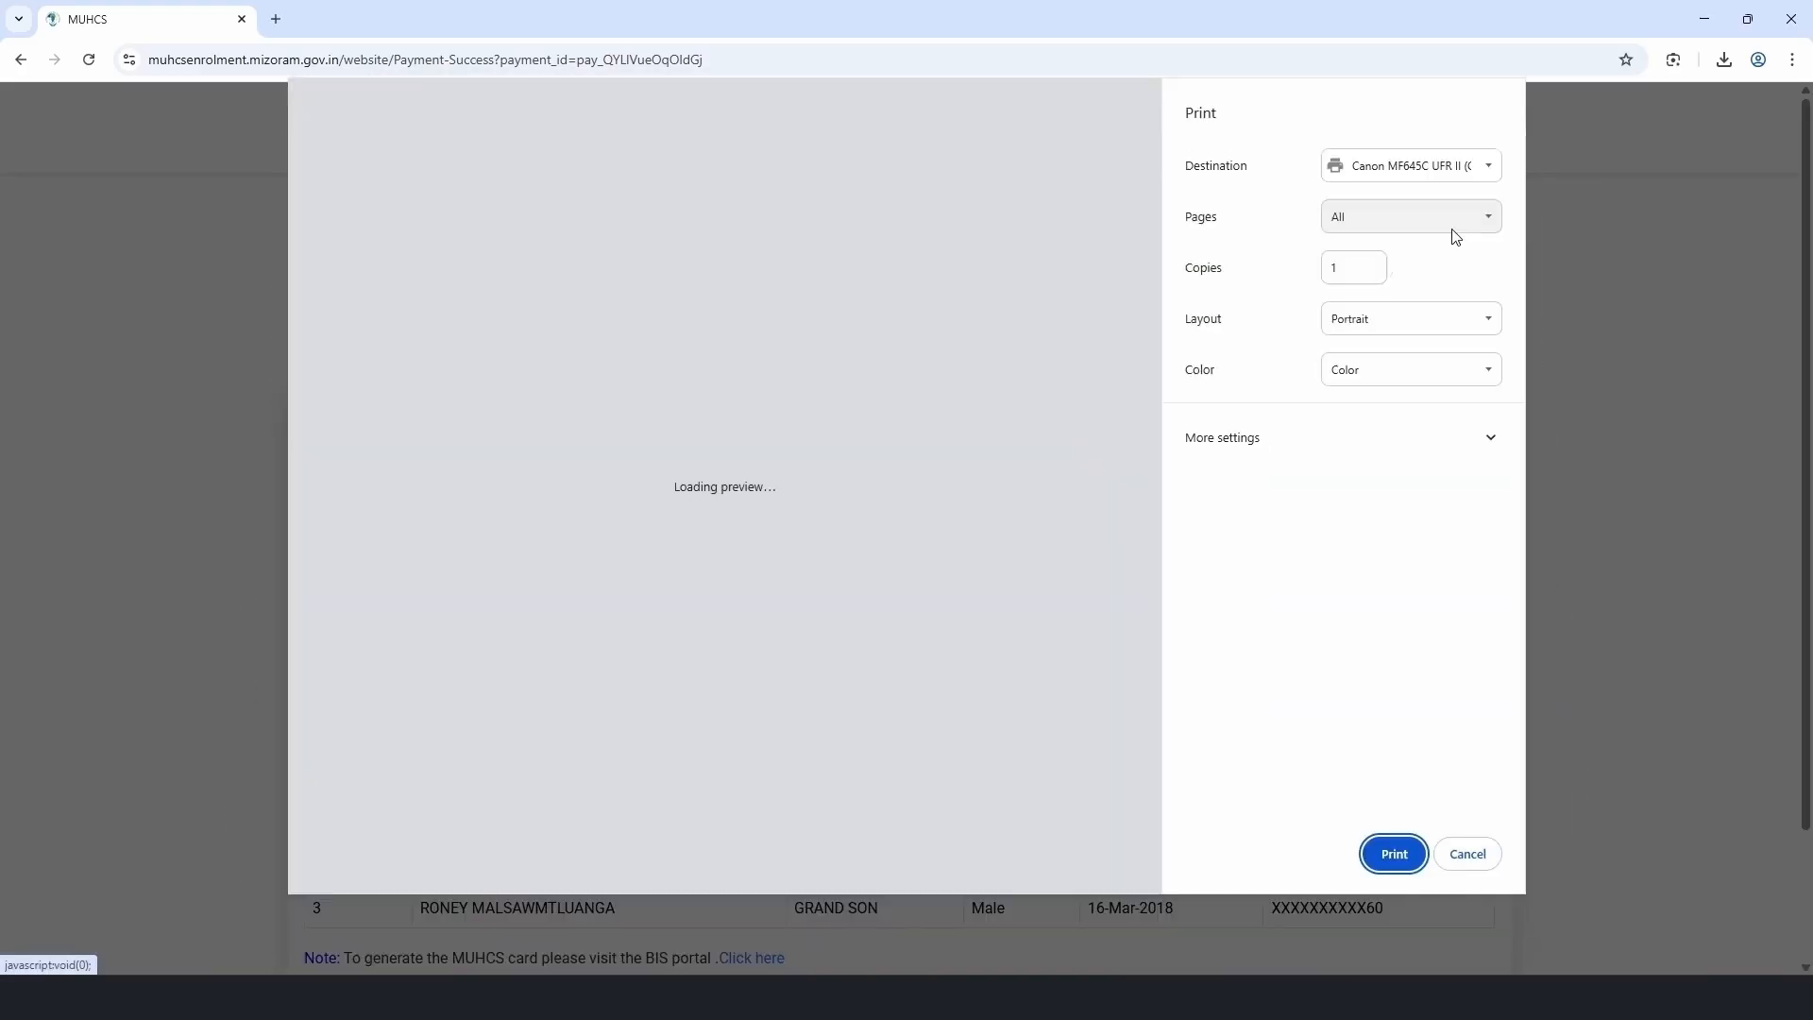
pyautogui.click(1400, 181)
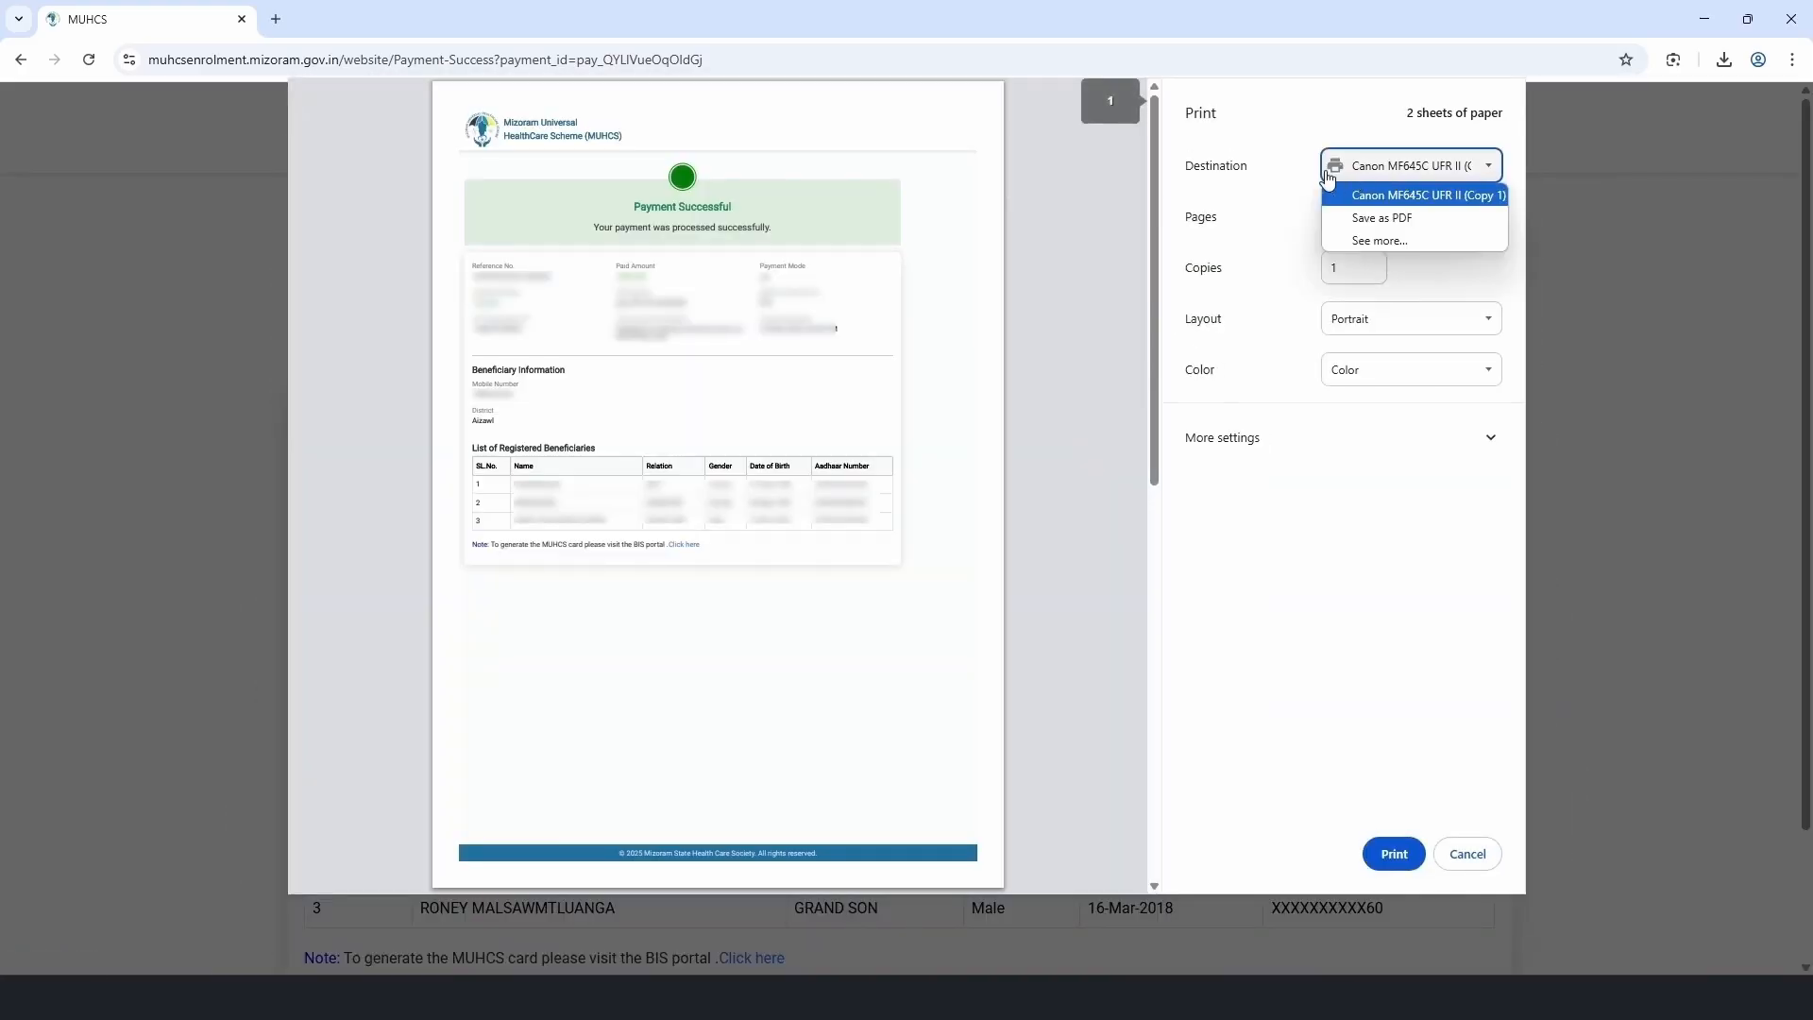
pyautogui.click(1381, 217)
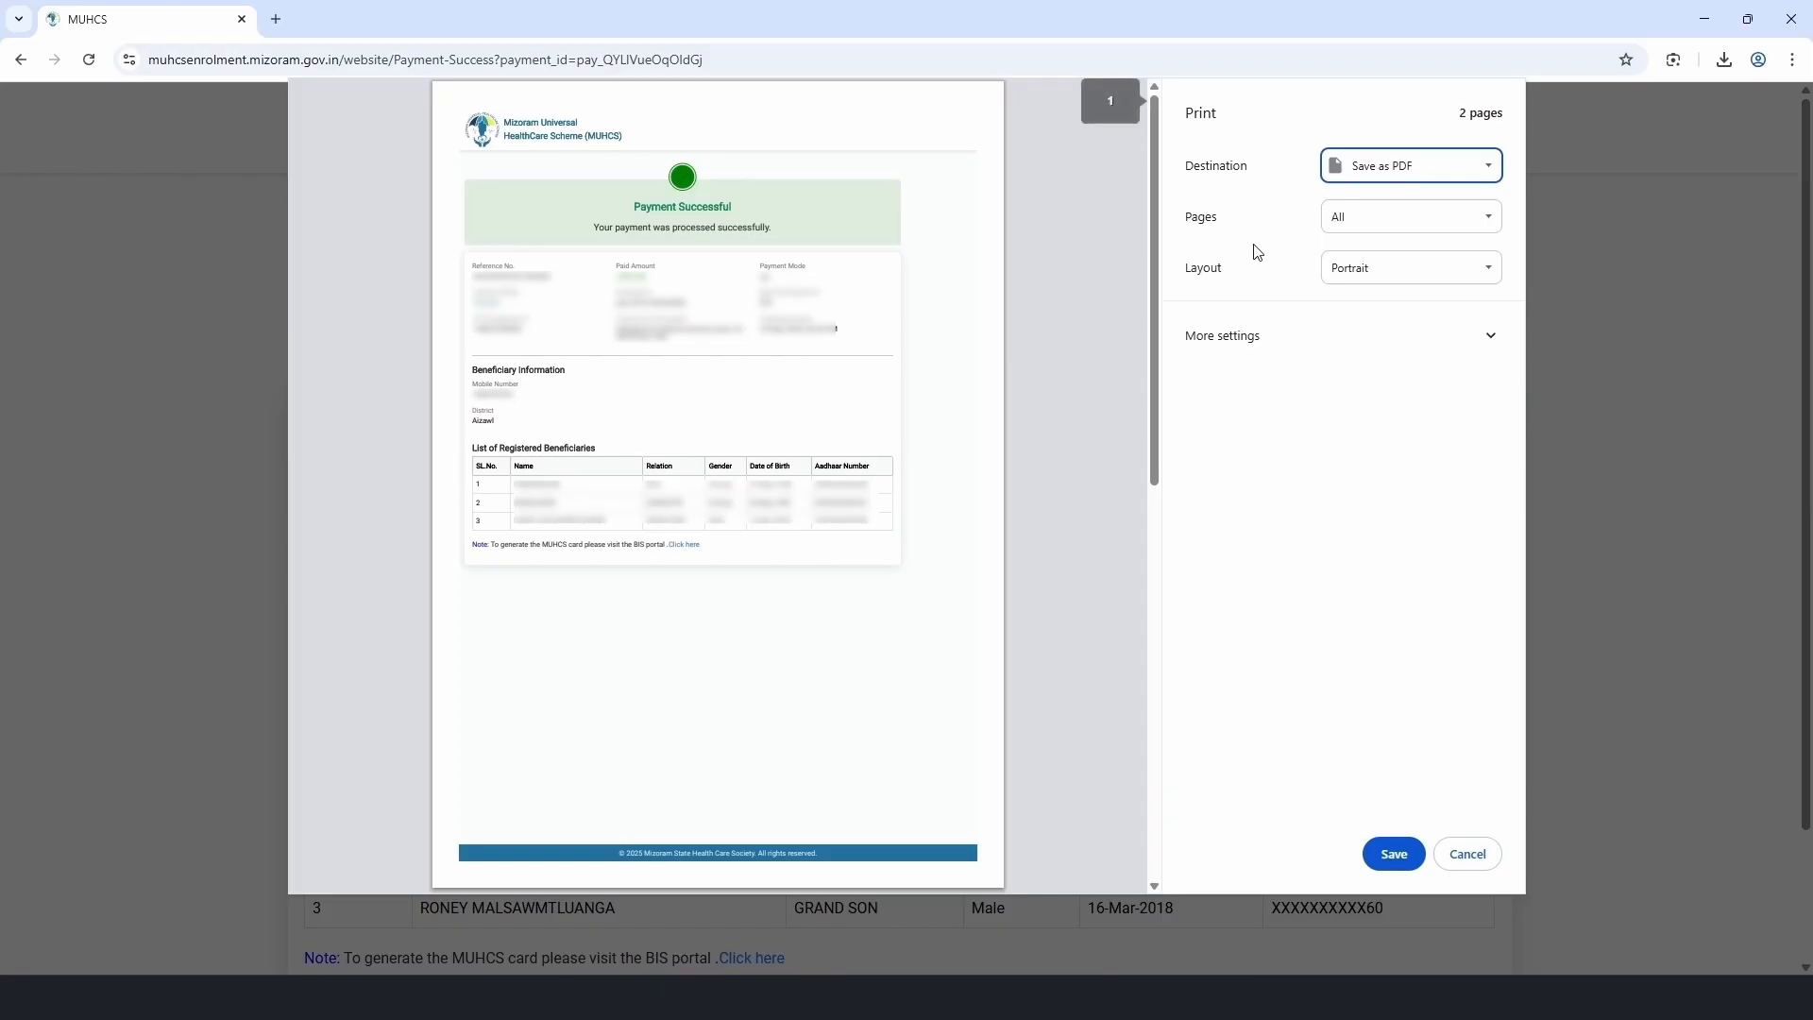
# Step: Limit the pages to custom page 1 and save the receipt as MUHCS.pdf in Downloads
pyautogui.click(1359, 215)
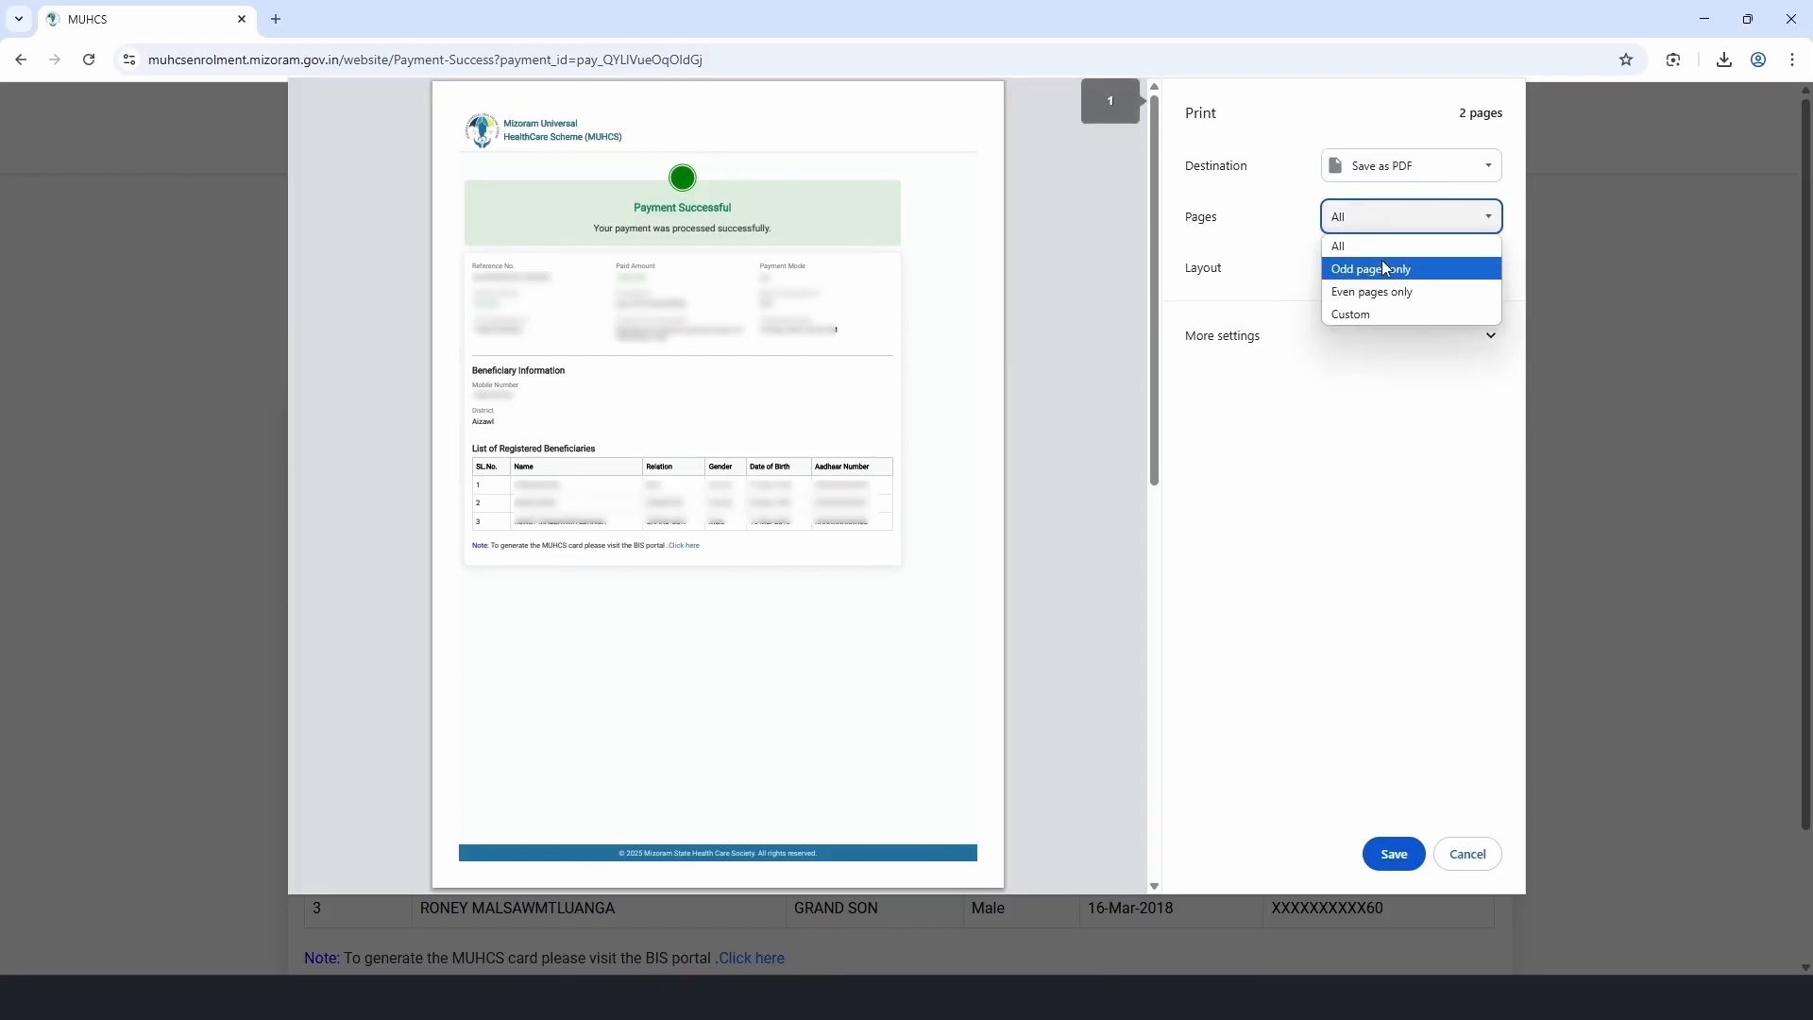
pyautogui.click(1390, 319)
pyautogui.write('1')
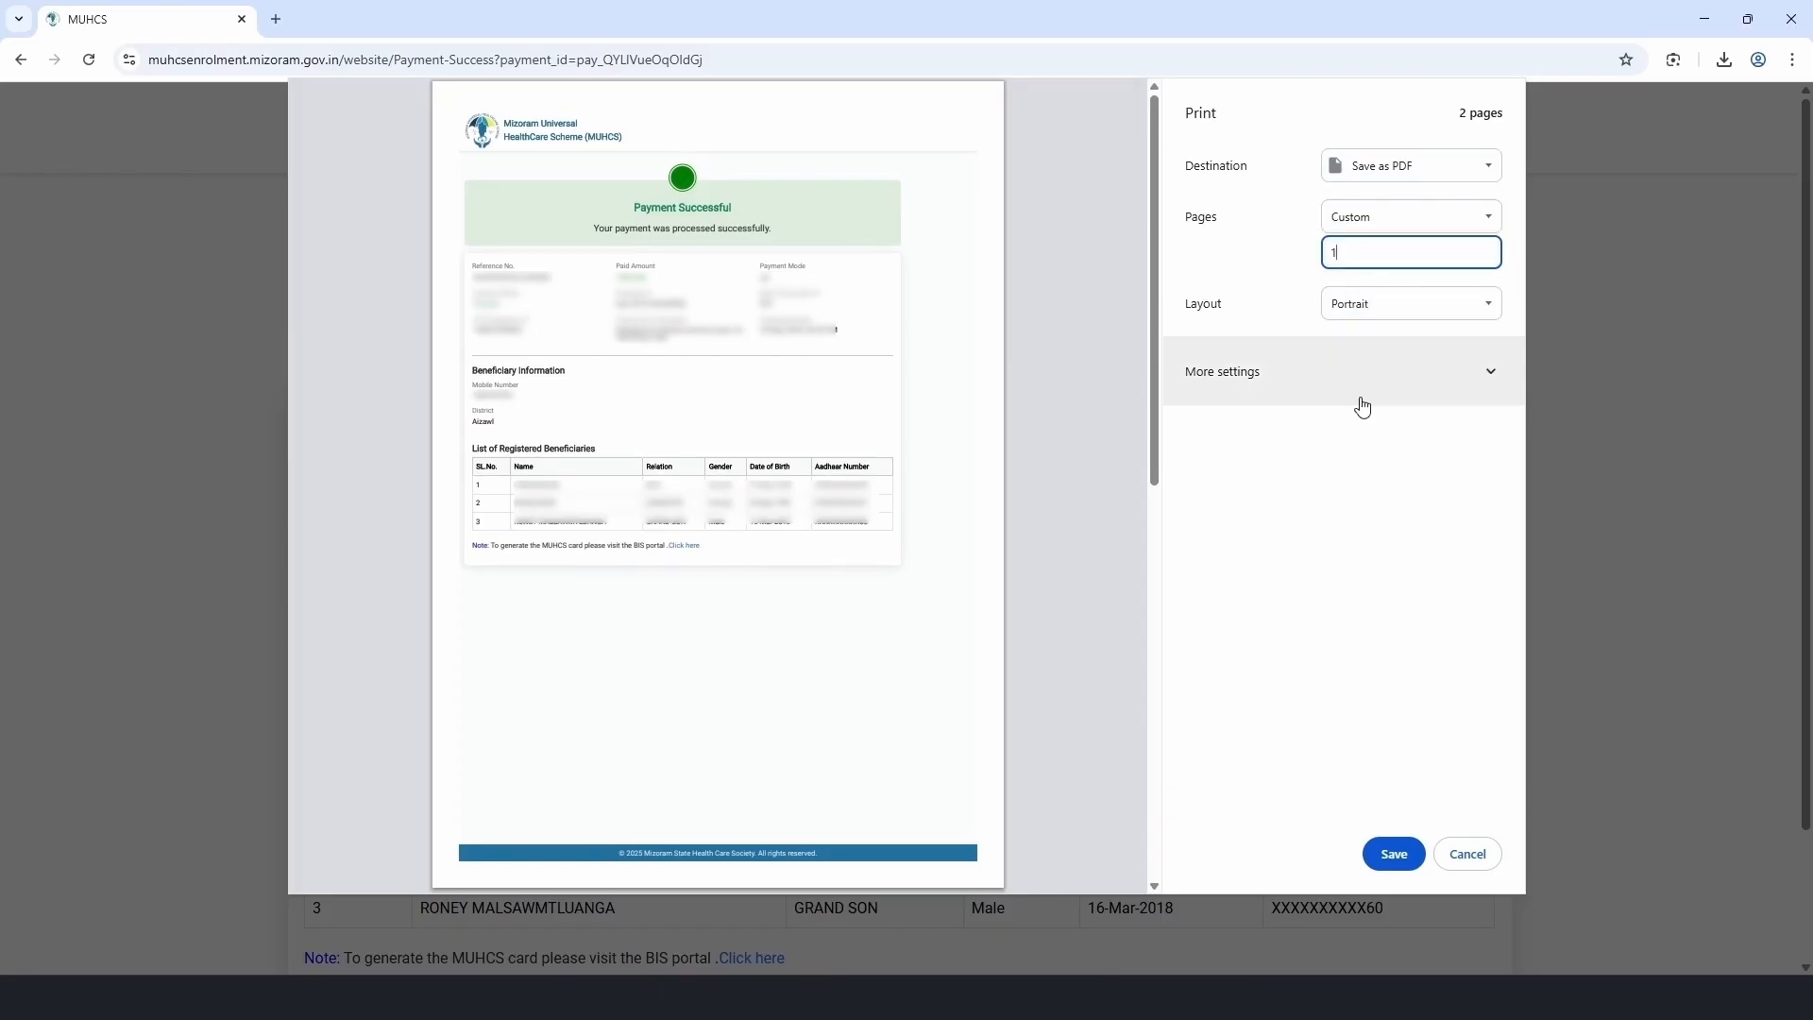
pyautogui.click(1359, 444)
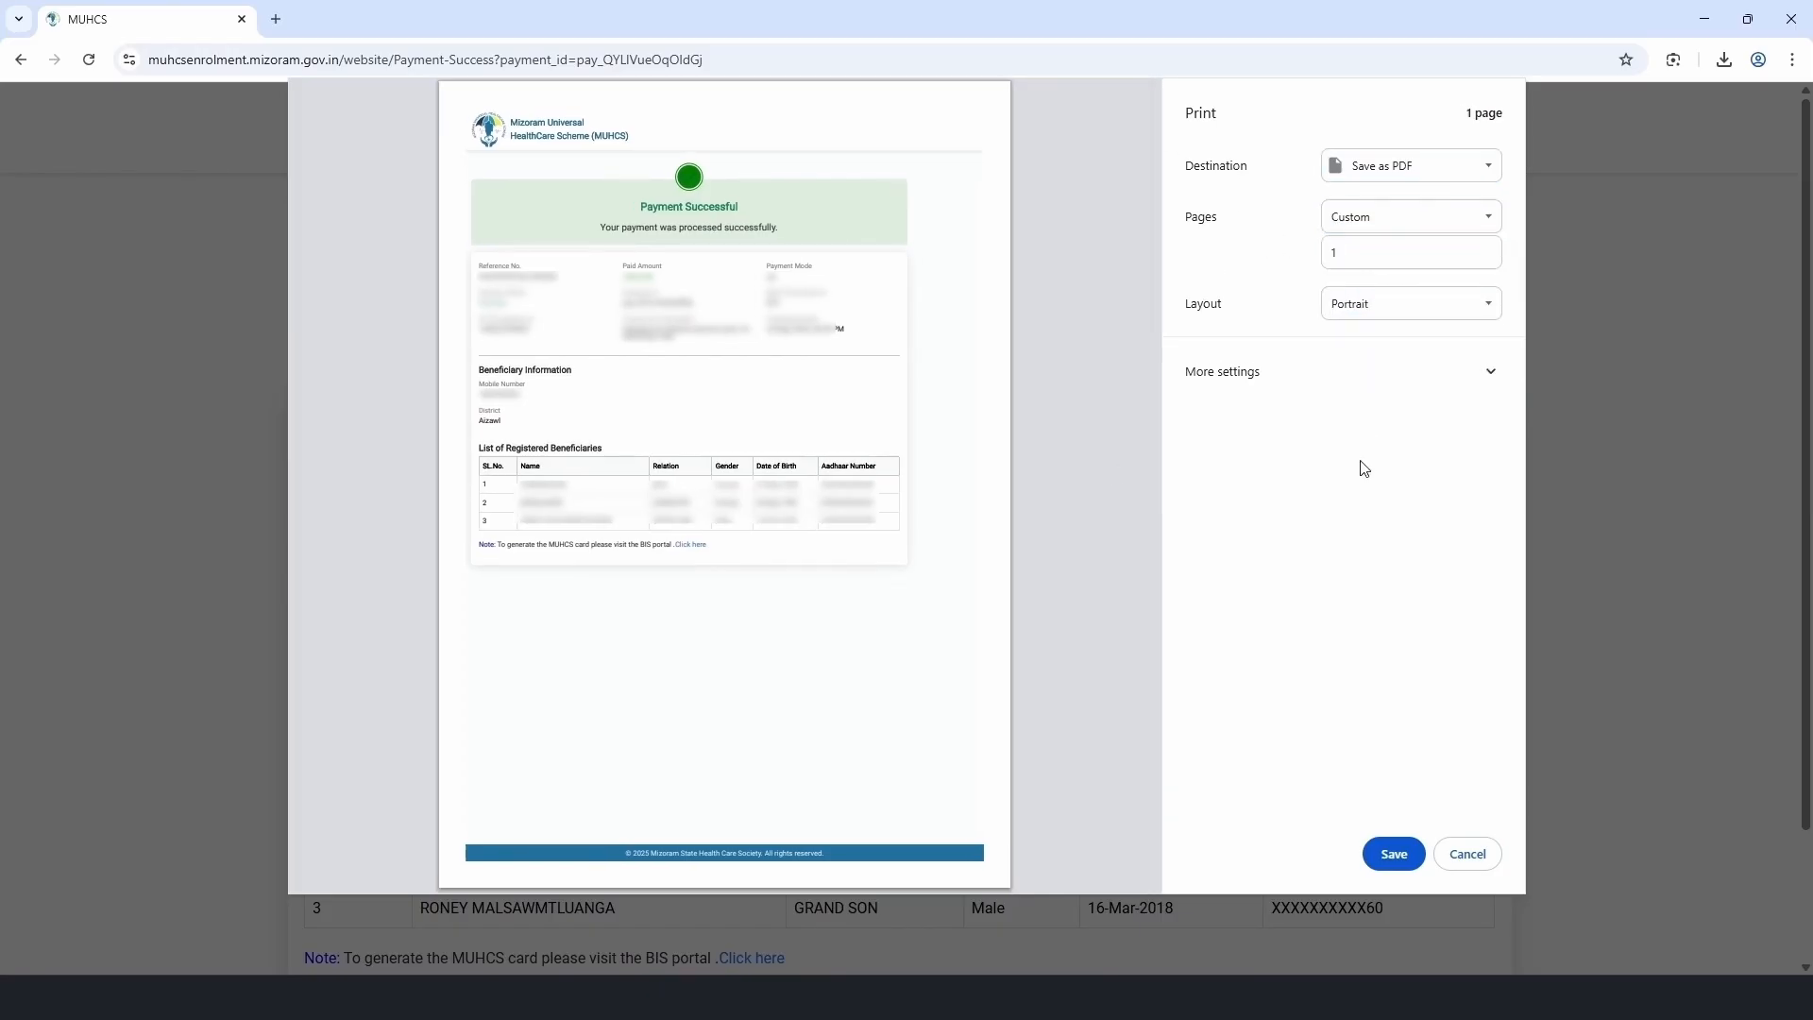
pyautogui.click(1395, 854)
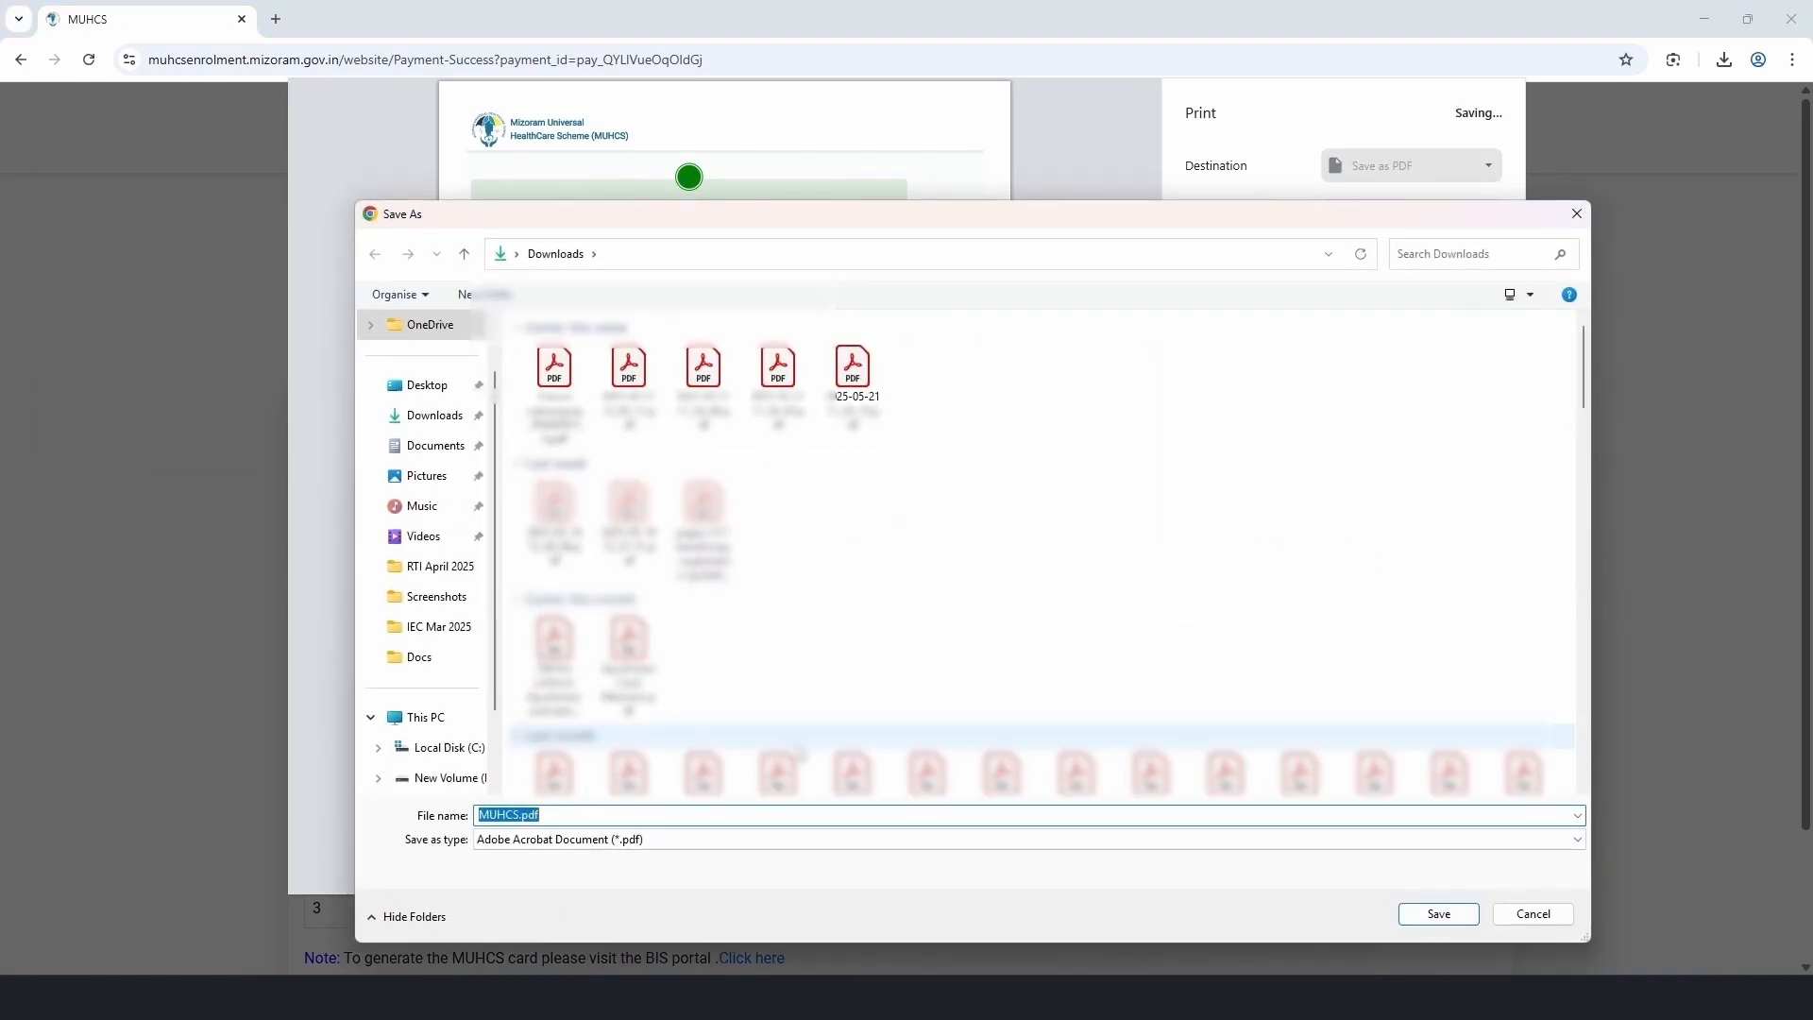
pyautogui.click(1421, 915)
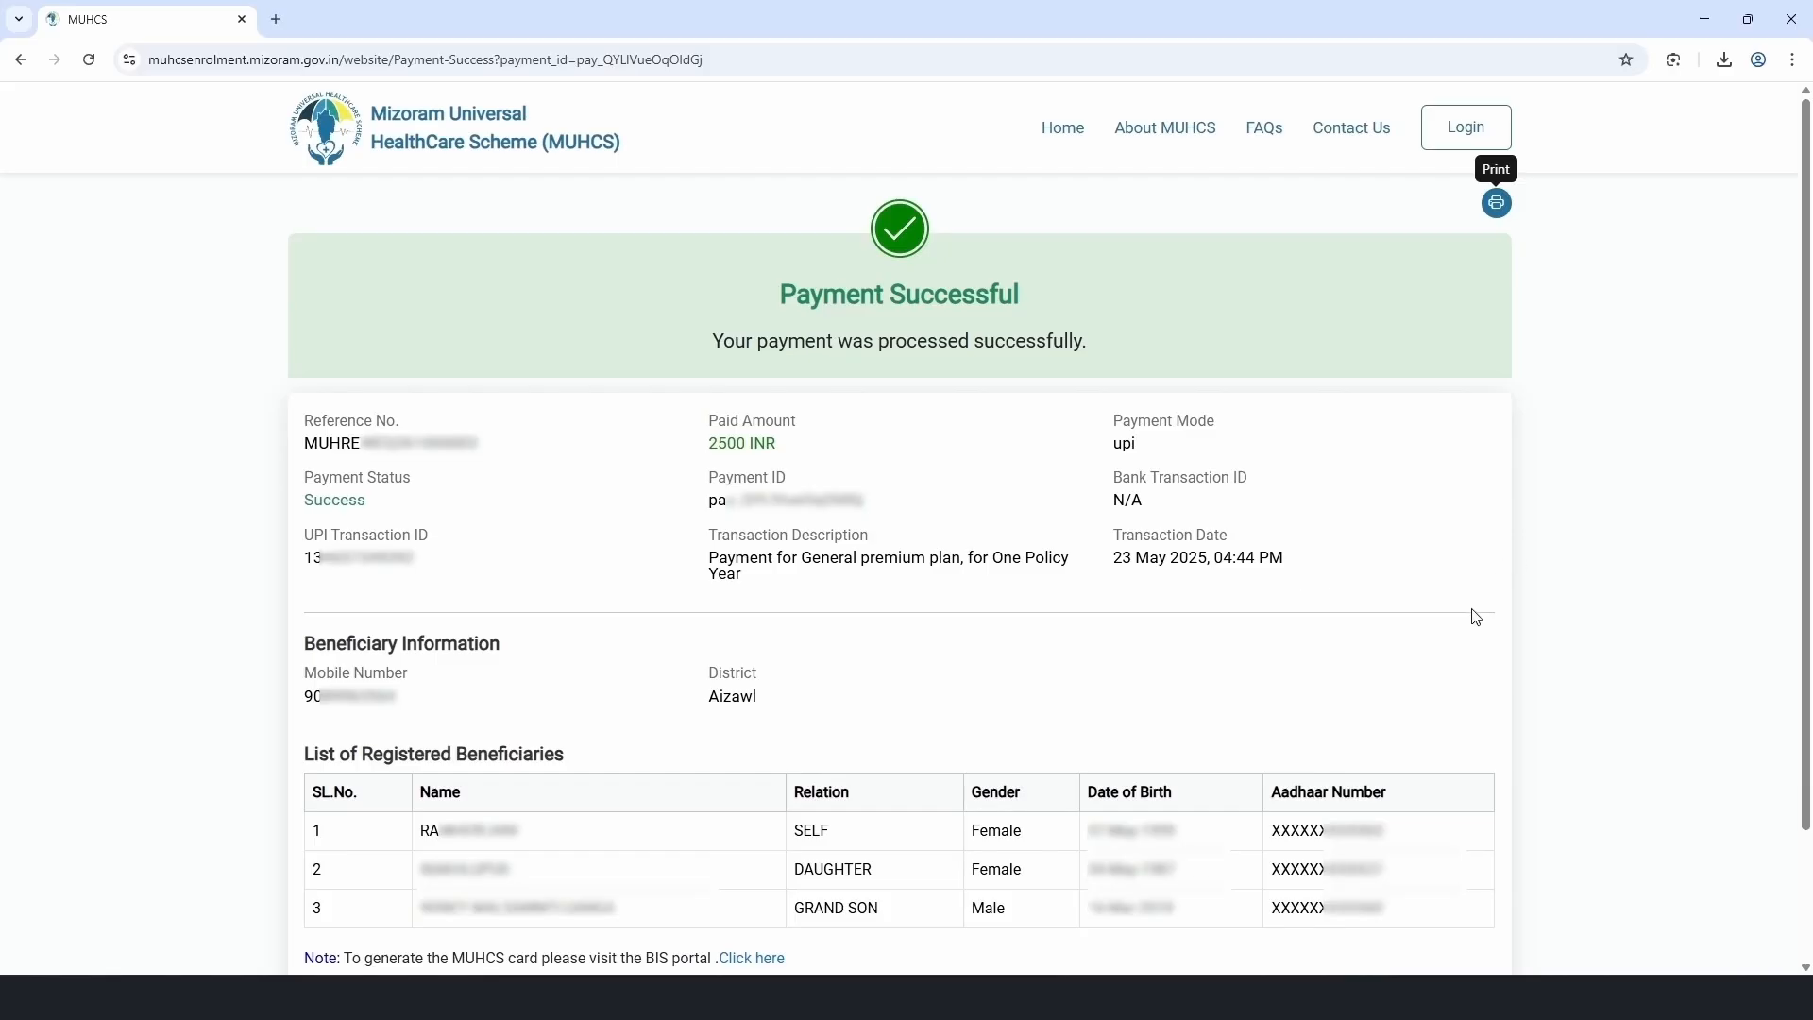
# Step: Return from the payment receipt to the MUHCS home page
pyautogui.scroll(-2, 1314, 570)
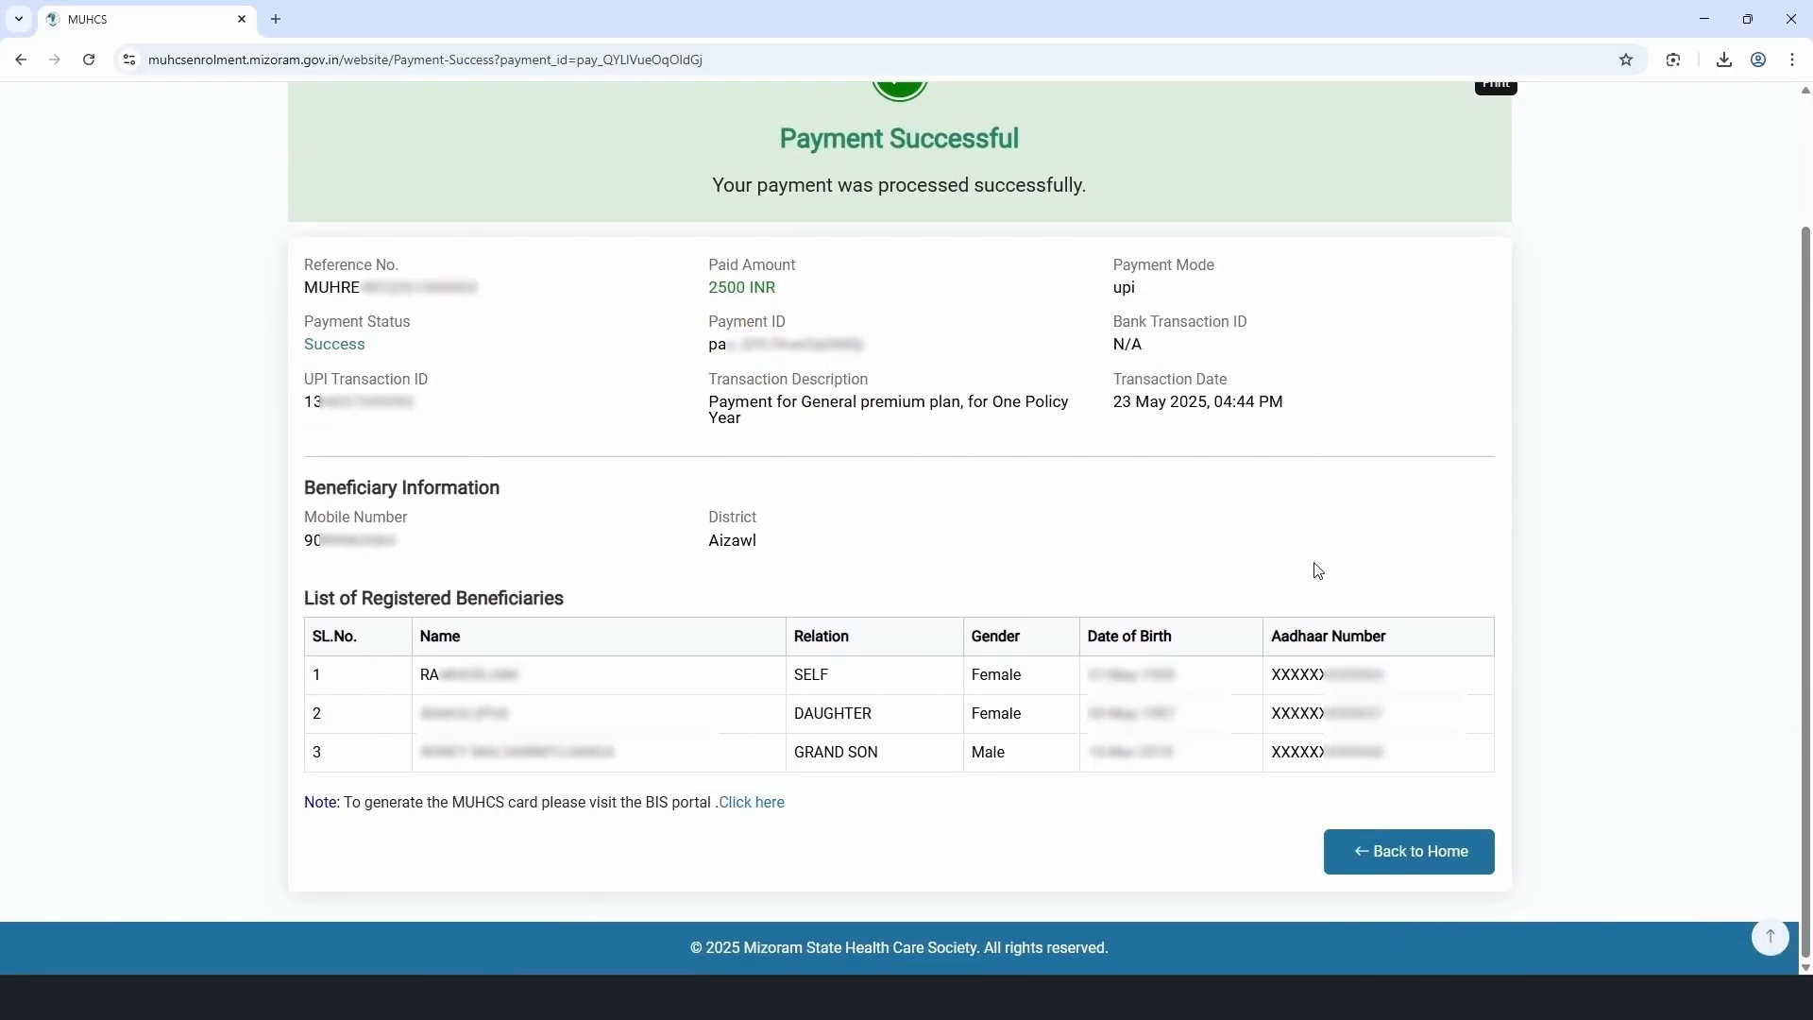
pyautogui.click(1443, 855)
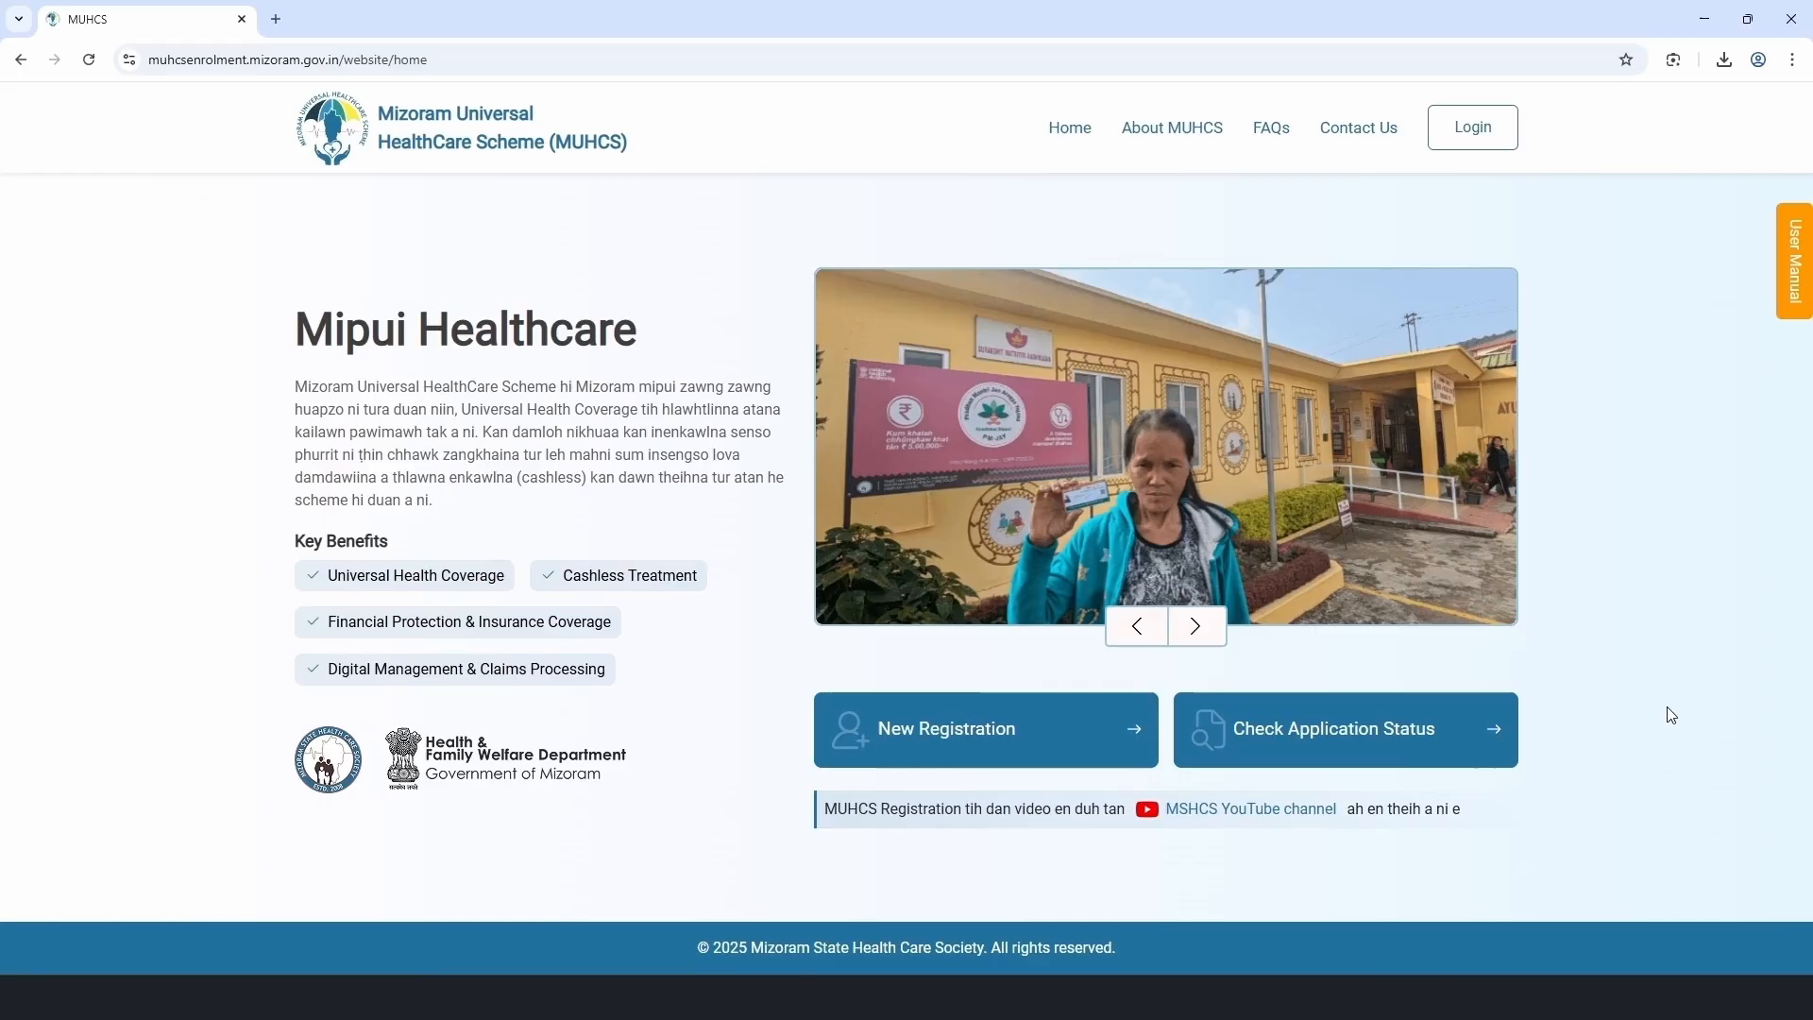